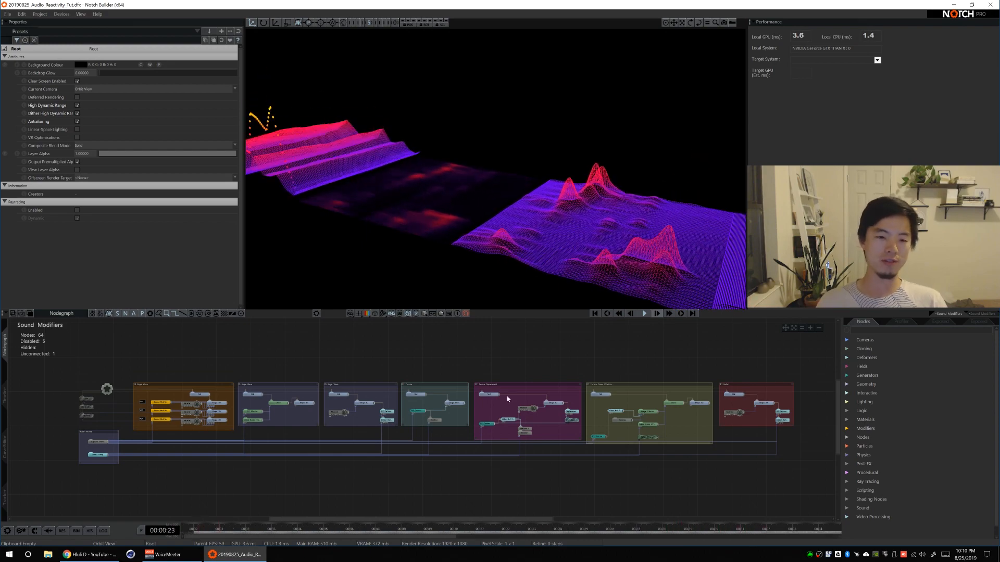
Examine the finished example scene's audio-reactive terrain and triangle shapes from several viewing angles
mouse_move(570, 226)
alt+mouse_down()
mouse_move(511, 221)
mouse_move(587, 222)
alt+mouse_up()
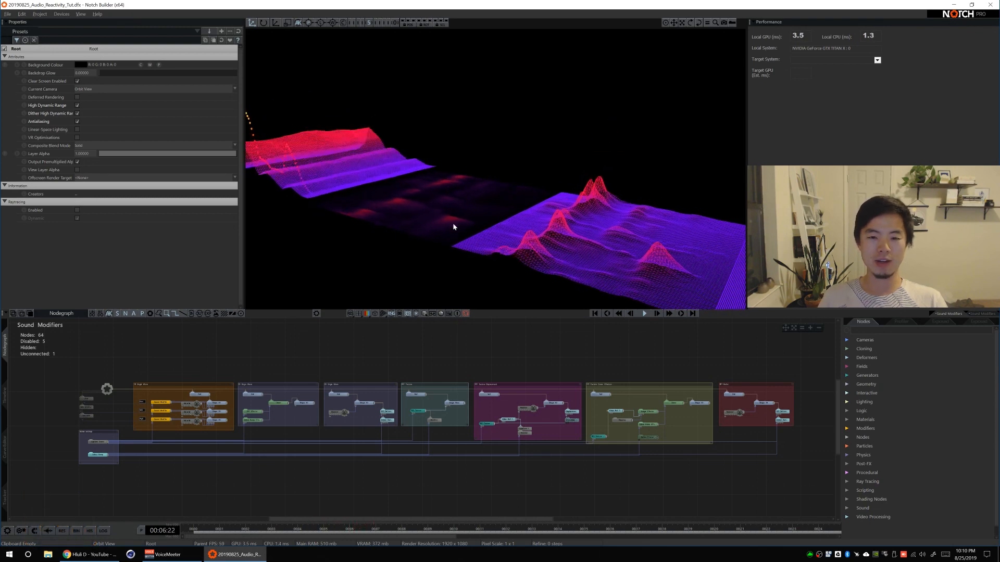
alt+drag(436, 236, 540, 201)
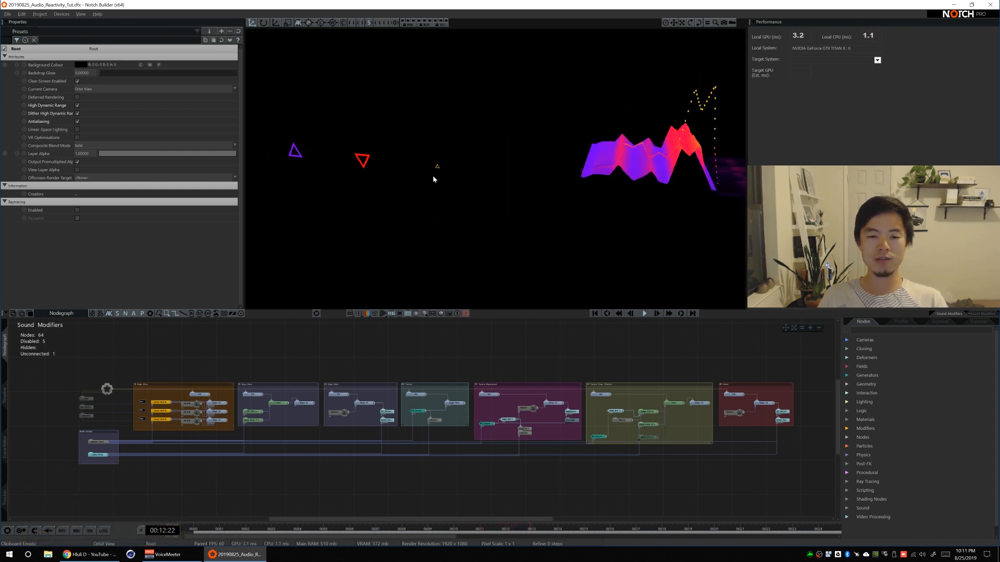
alt+drag(622, 183, 560, 218)
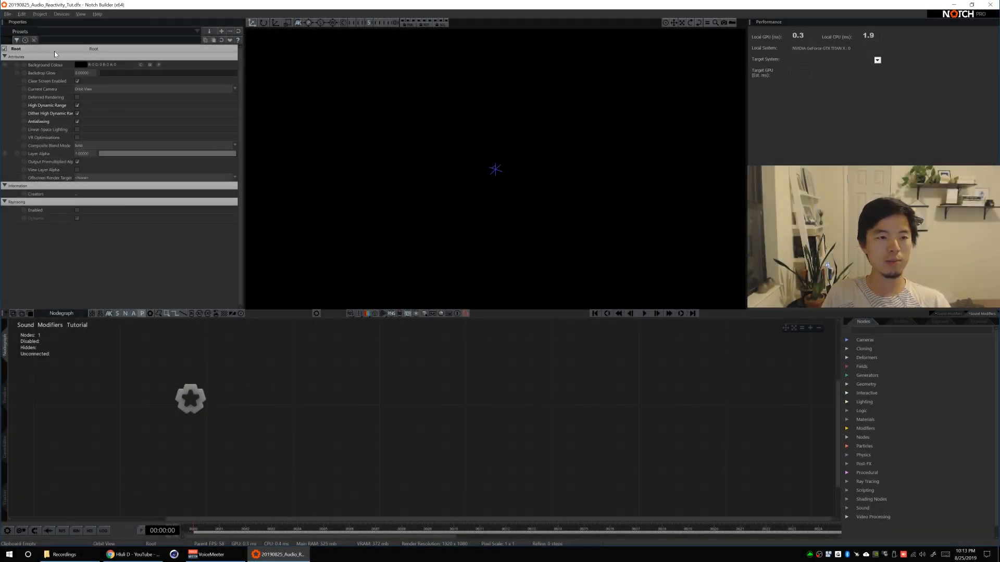
Open the Audio and MIDI Devices settings and review the playback and capture devices
click(61, 14)
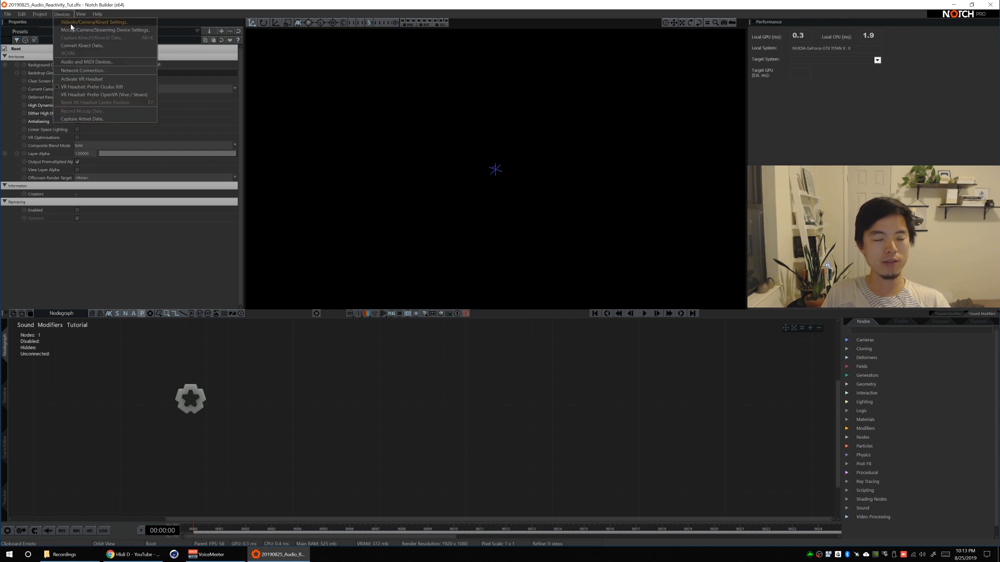
click(77, 65)
drag(399, 180, 401, 181)
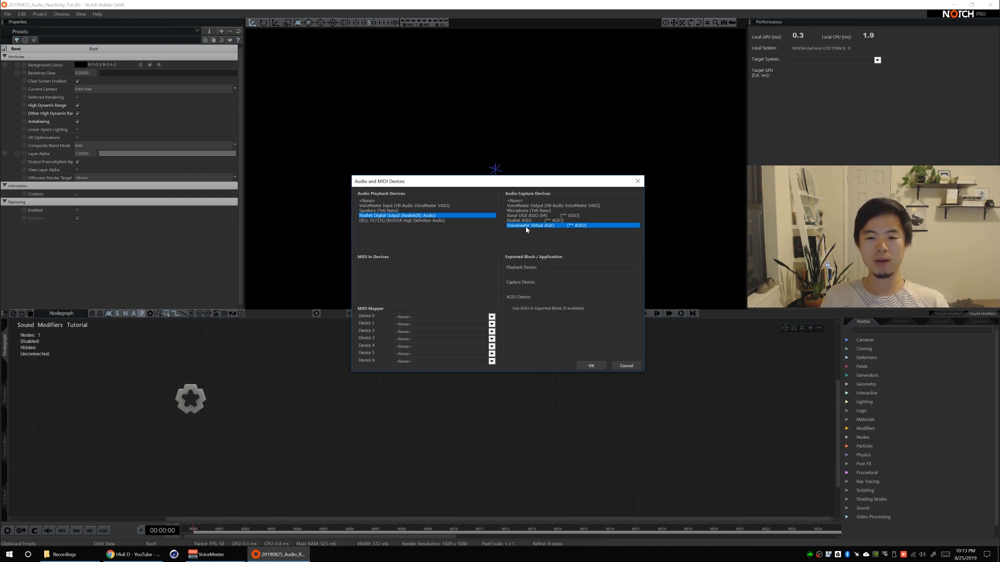
Check the input levels in VoiceMeeter, return to Notch Builder and accept the devices with Voicemeeter Virtual ASIO as capture
click(211, 555)
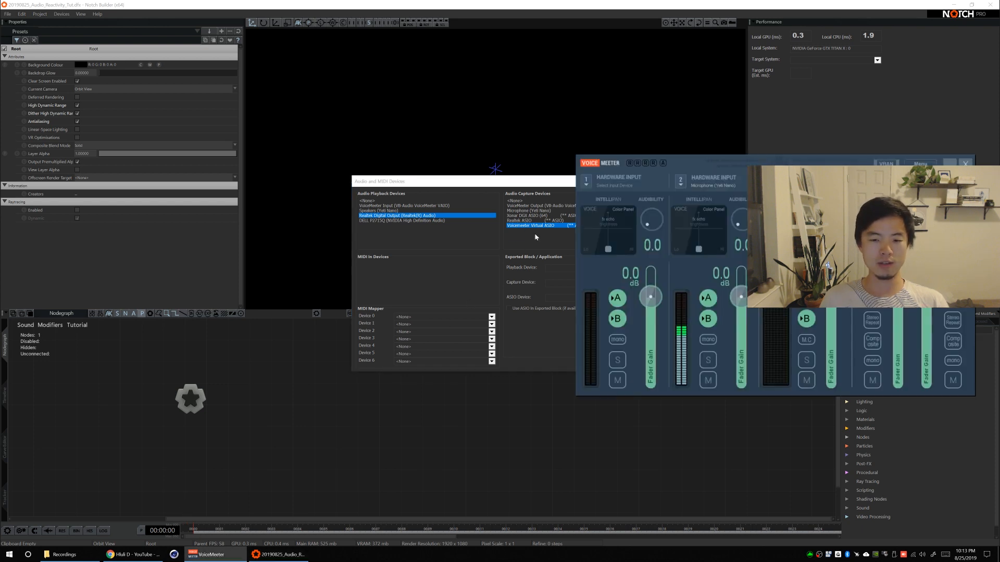
drag(737, 167, 676, 271)
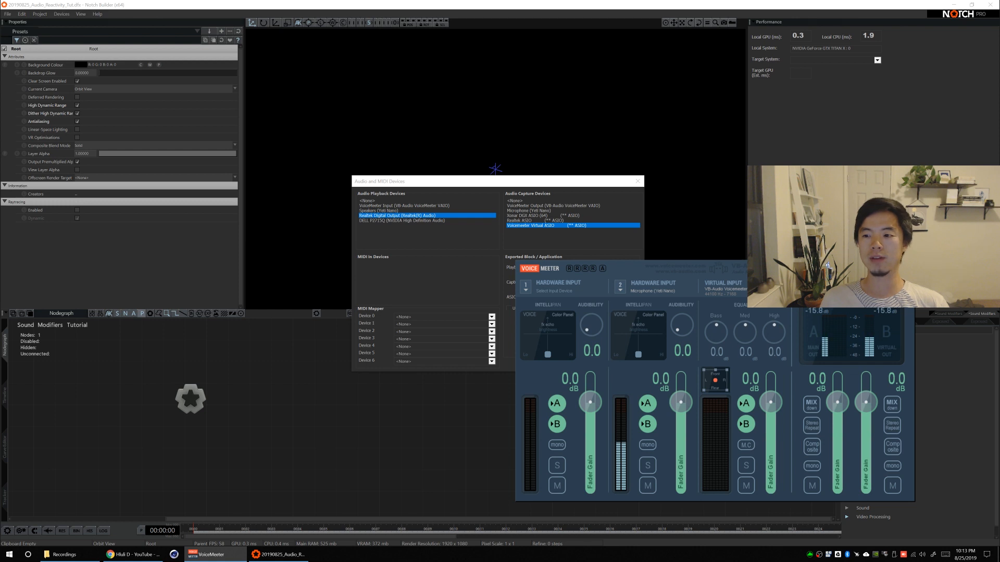
drag(770, 269, 761, 256)
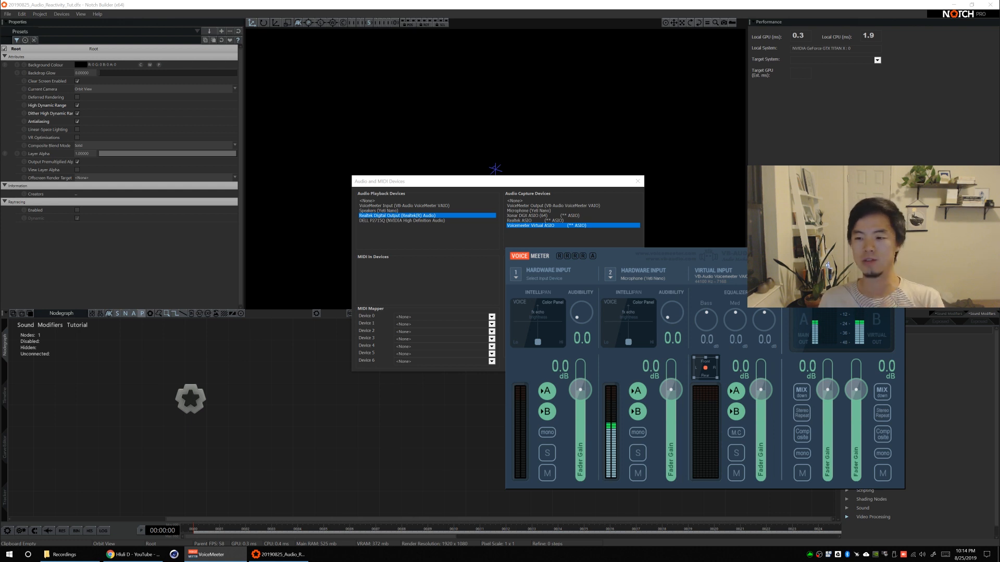
key(alt+Tab)
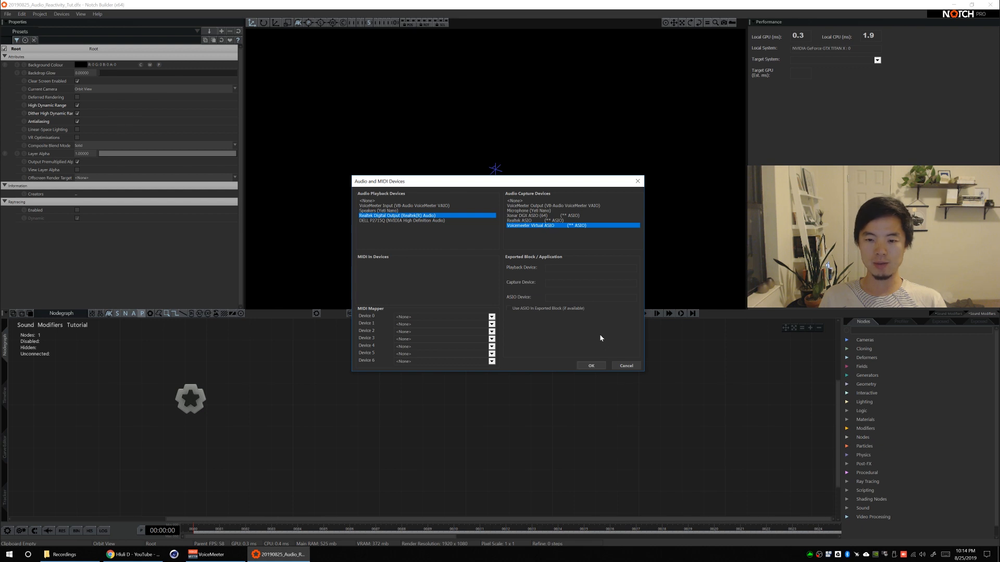
click(591, 366)
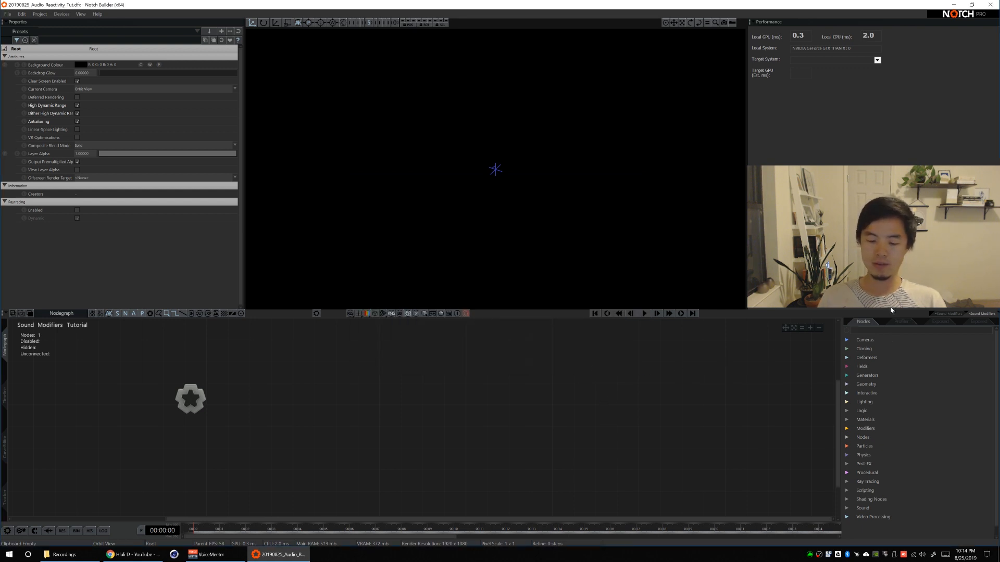
Add a Capture Sound node to the nodegraph, below and beside the Root node
text(capture)
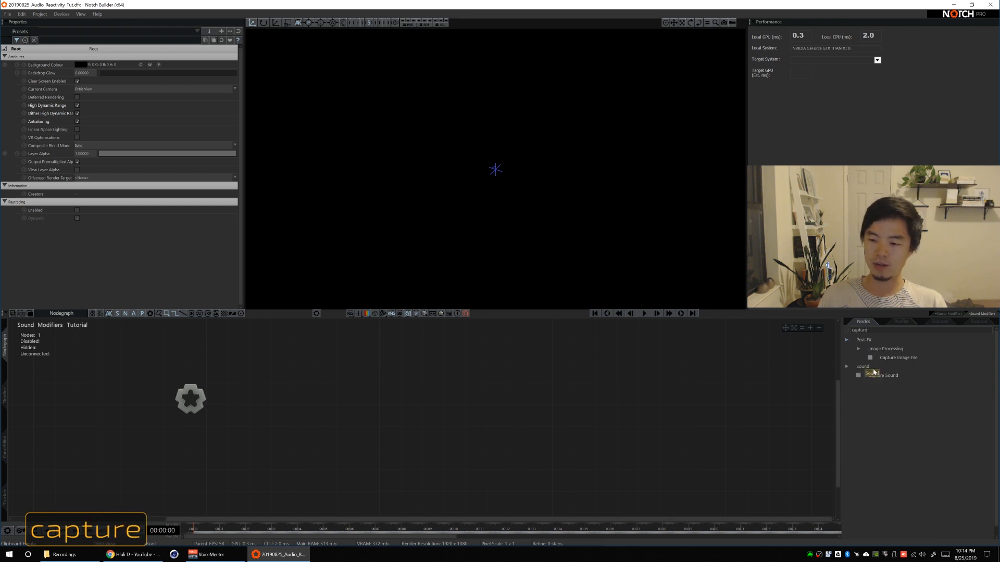
drag(874, 373, 281, 408)
drag(114, 436, 116, 439)
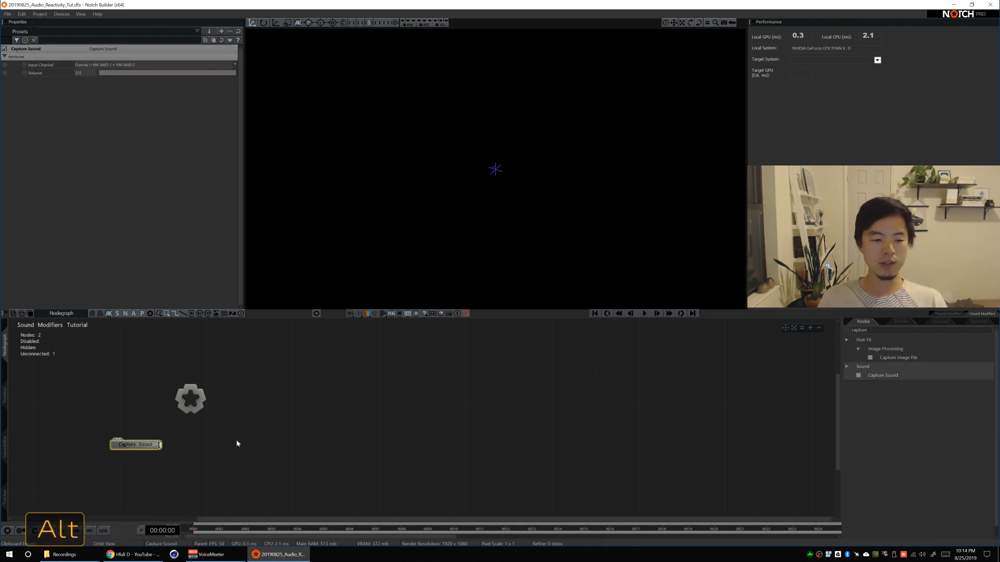
alt+drag(236, 441, 385, 447)
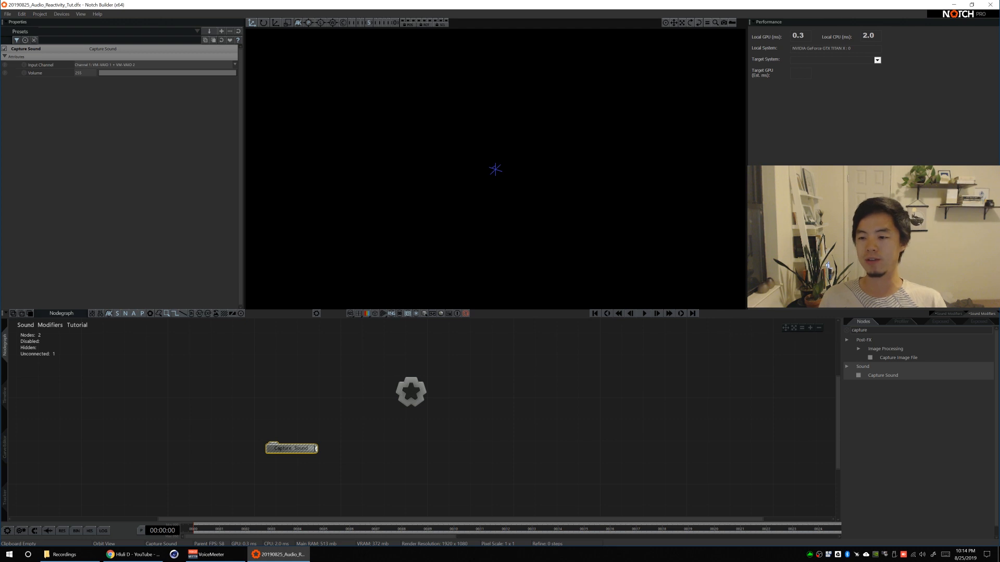
Add a Sound Modifier node near the Root and connect the Capture Sound node to its sound input
text(sound)
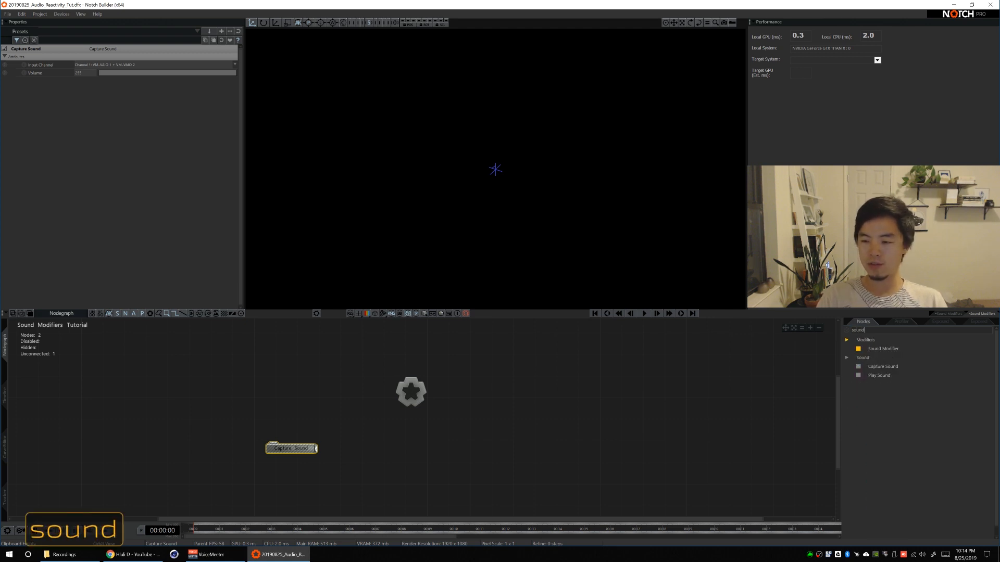
drag(883, 349, 318, 417)
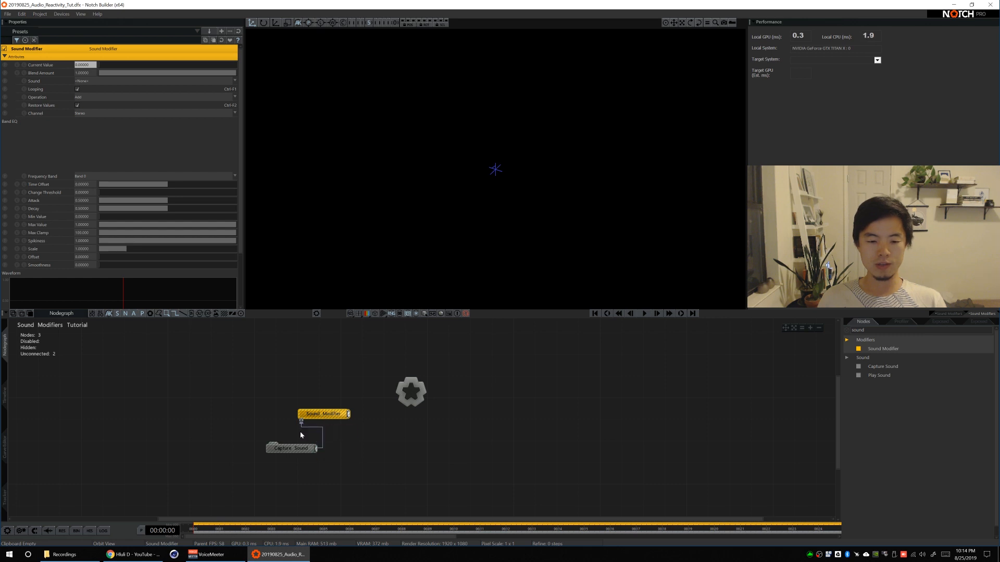
drag(288, 450, 256, 450)
alt+drag(324, 417, 323, 428)
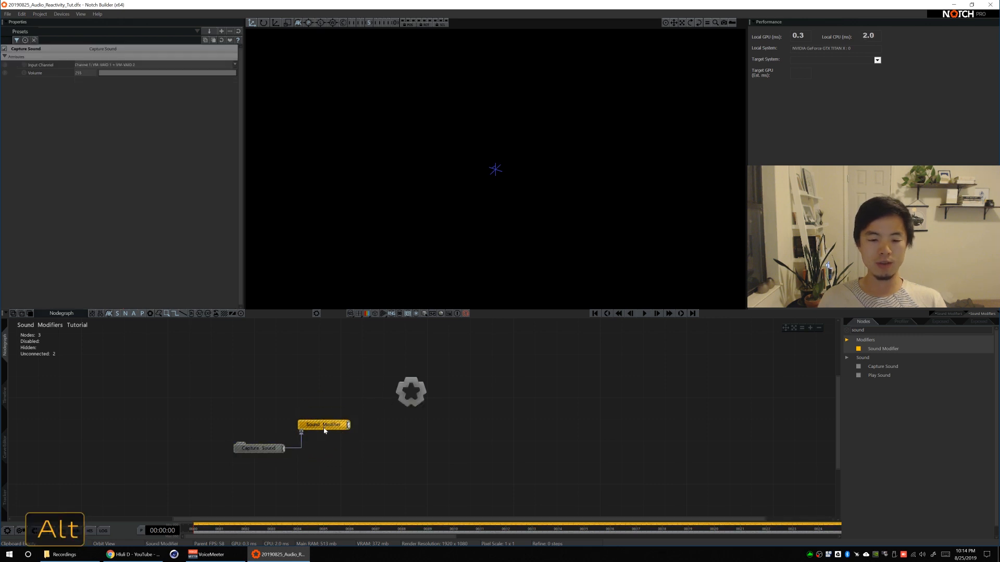
click(324, 430)
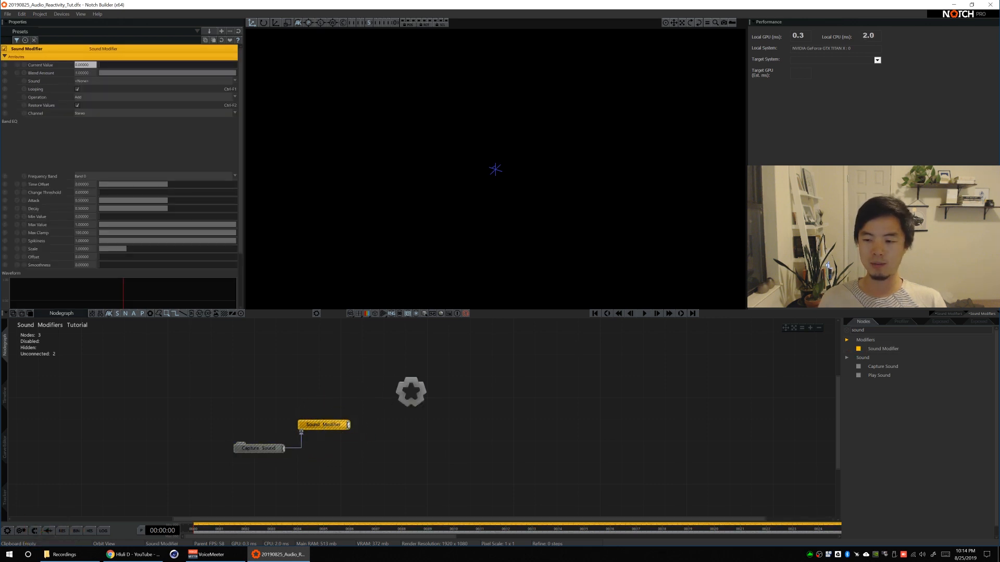
Add Shape 3D and Null nodes, connecting the Null to the Root and the Shape 3D under the Null
text(shape)
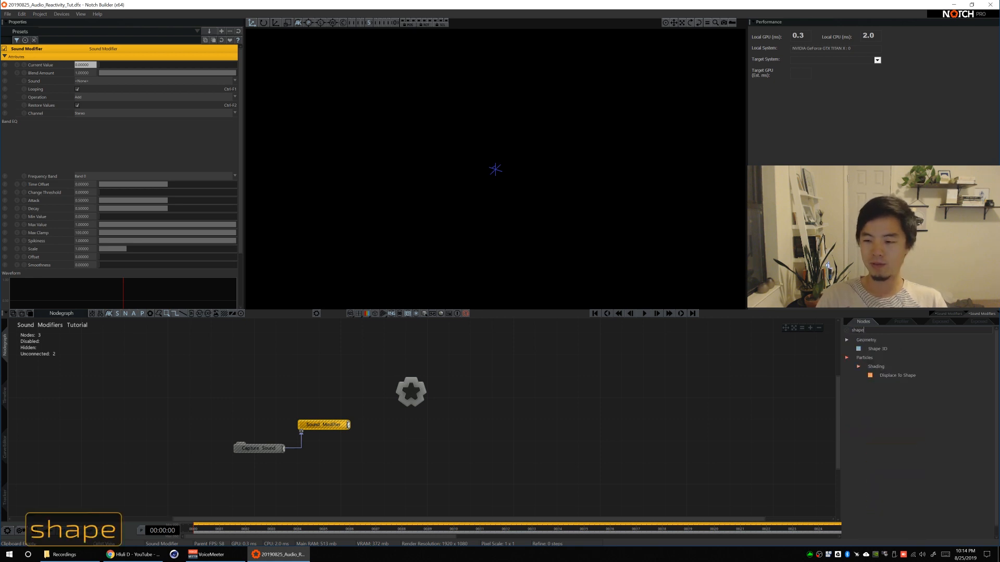
drag(879, 349, 458, 426)
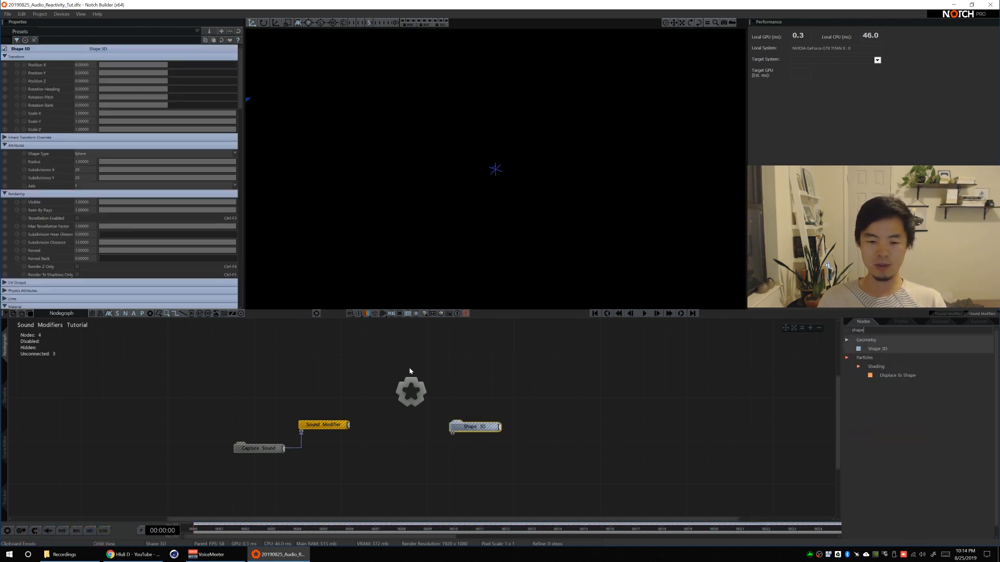
text(null)
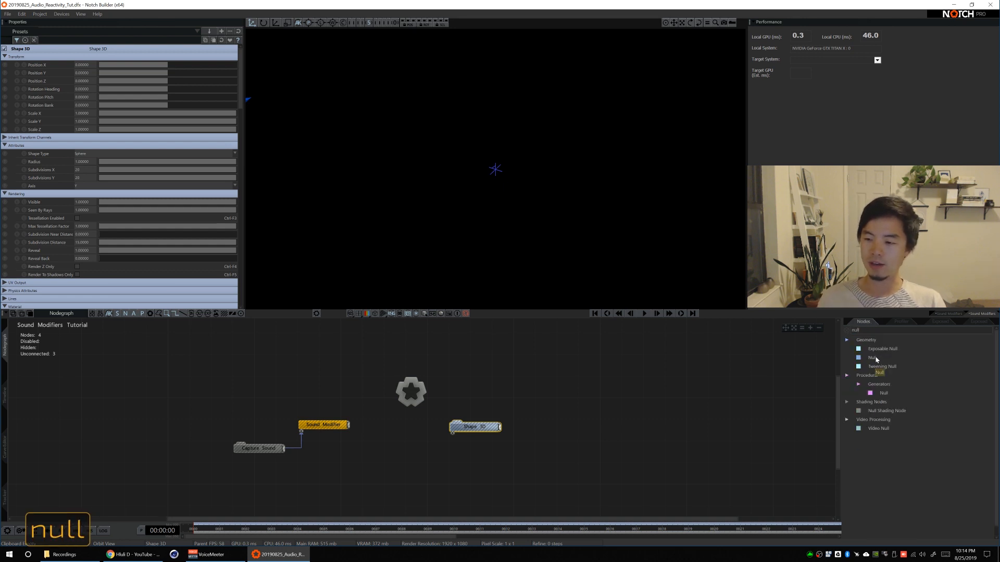
drag(876, 359, 434, 411)
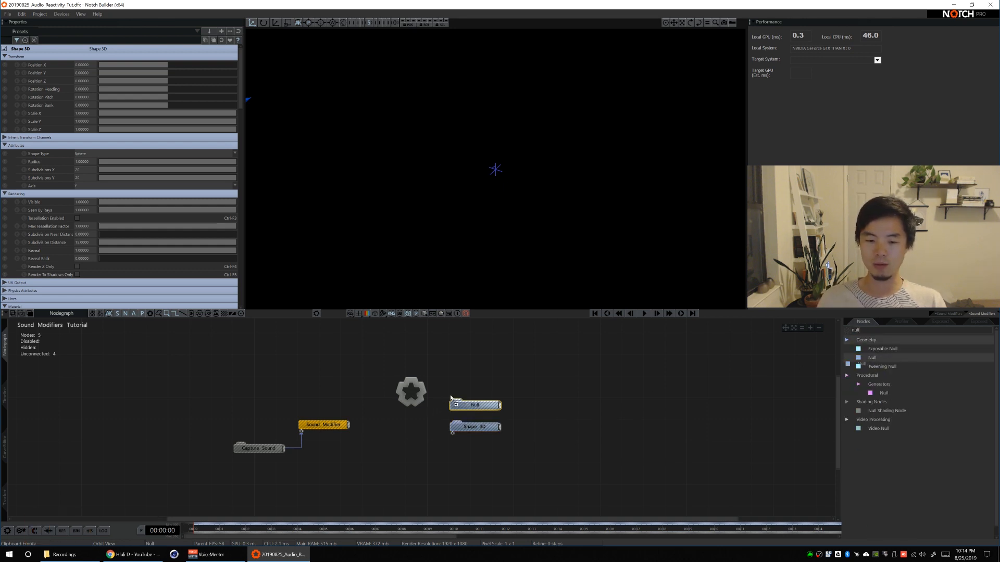
key(ctrl+r)
drag(499, 409, 468, 425)
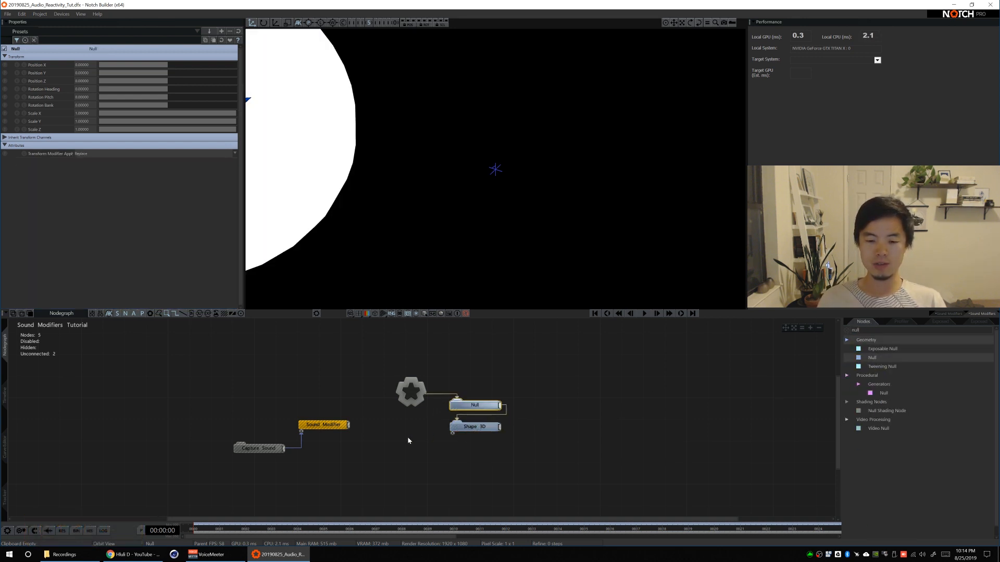
Link the Sound Modifier to the Shape 3D's Scale X, Y and Z, and set its operation to Multiply
click(461, 428)
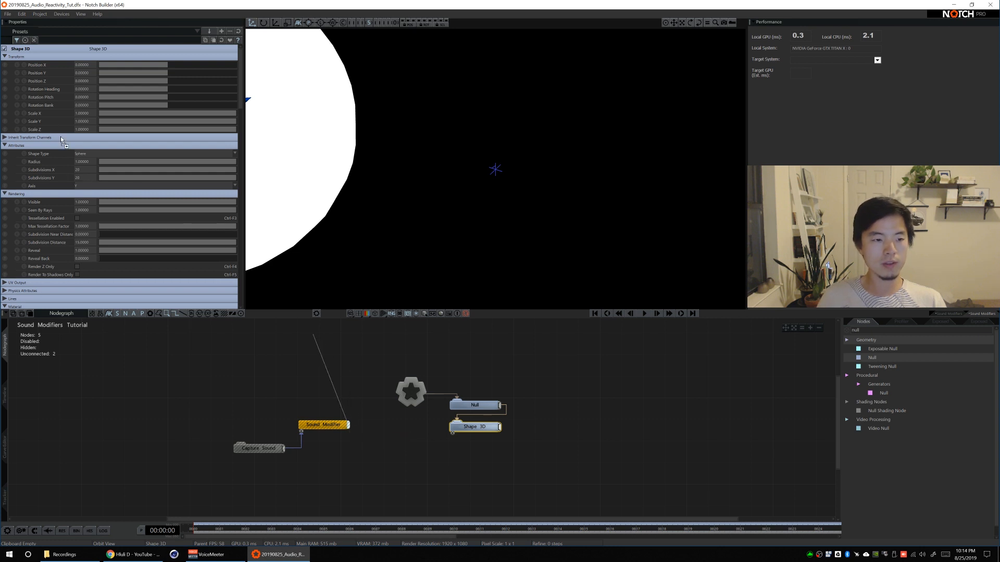
drag(41, 117, 32, 122)
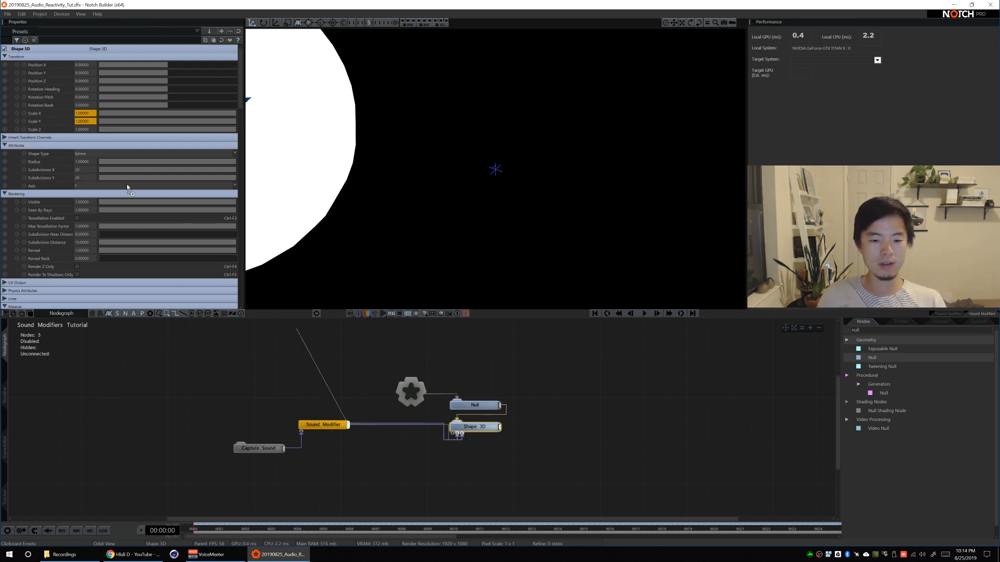
click(327, 426)
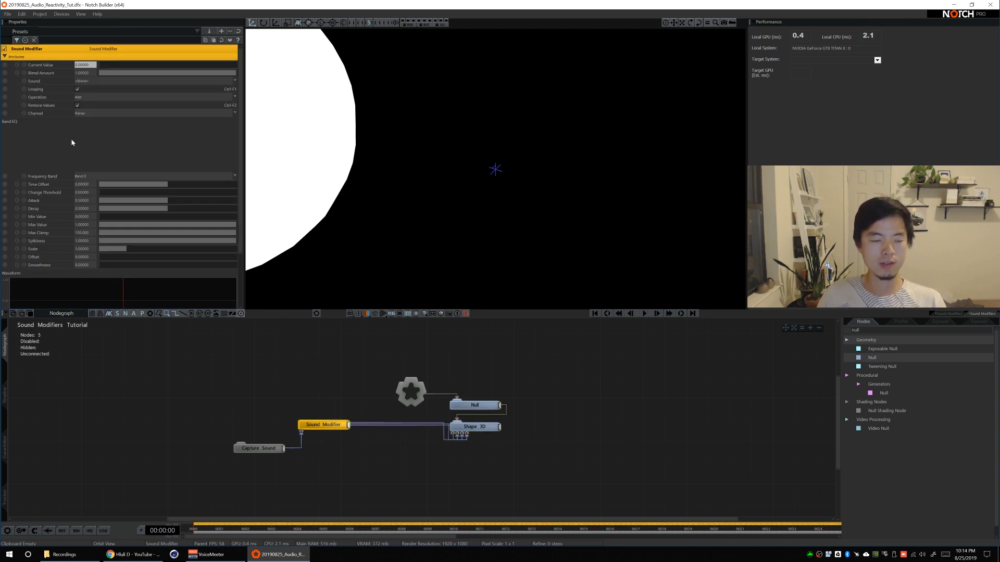
click(90, 98)
click(88, 118)
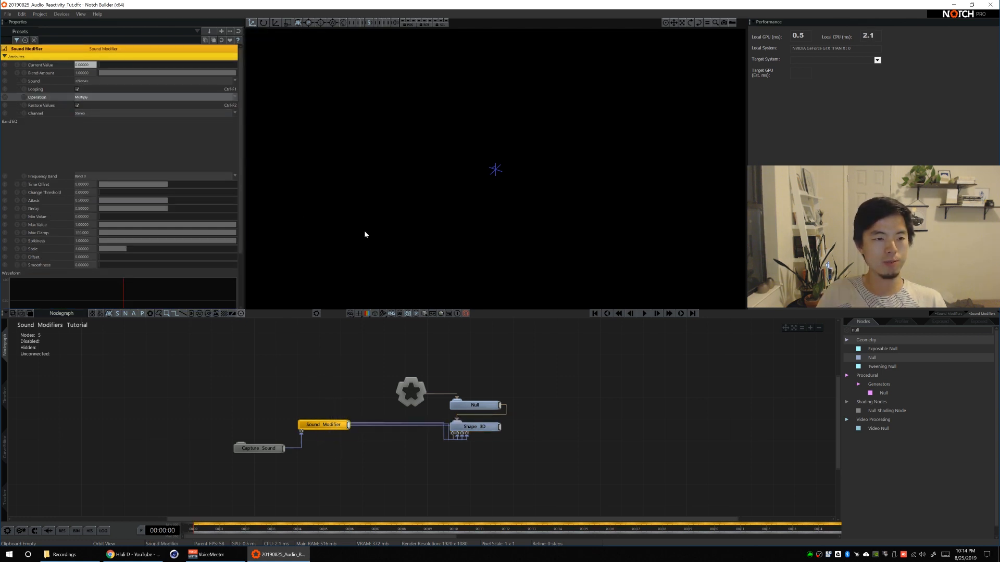
Focus the viewport on the Shape 3D, start playback and show the ground grid behind the sphere
click(484, 427)
key(alt+f)
key(space)
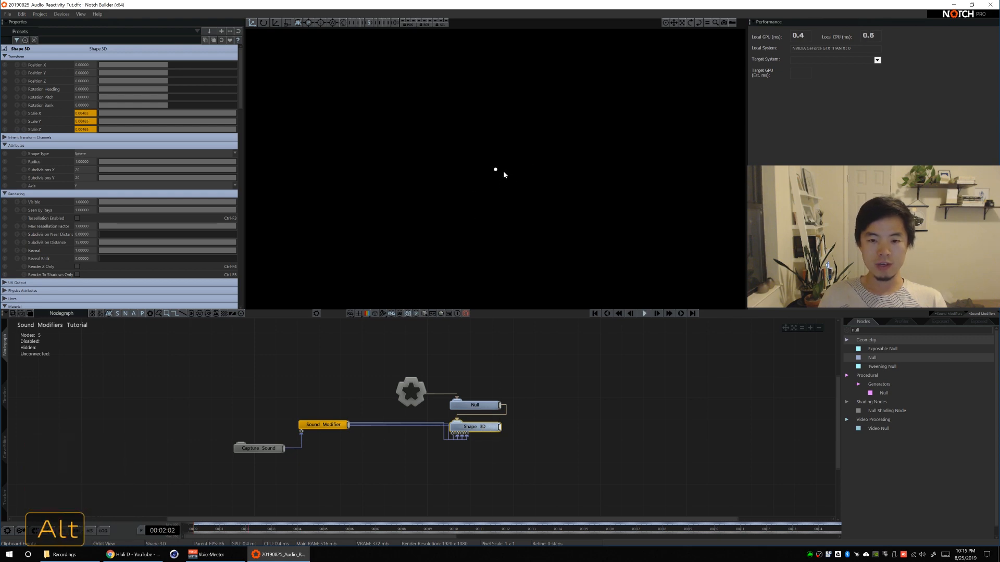
key(alt+g)
scroll(504, 180, up, 6)
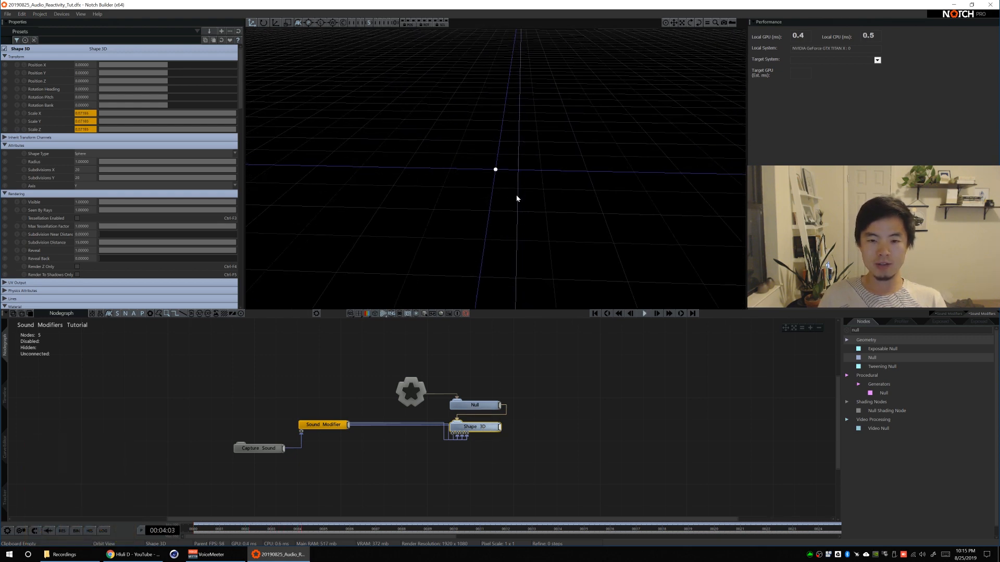
drag(516, 196, 514, 173)
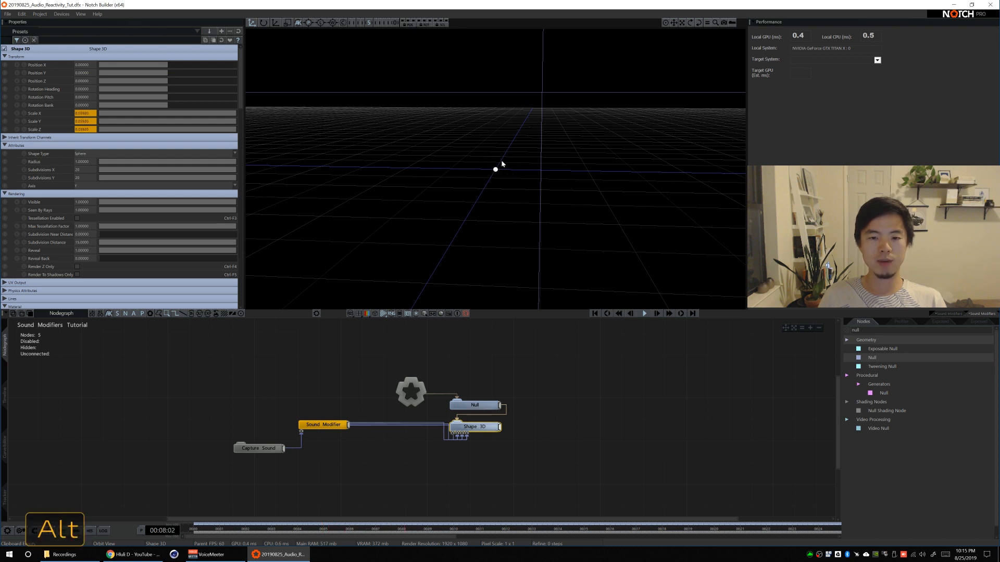
alt+drag(513, 179, 509, 255)
Set the Sound Modifier's Frequency Band to Bass Bands
click(317, 425)
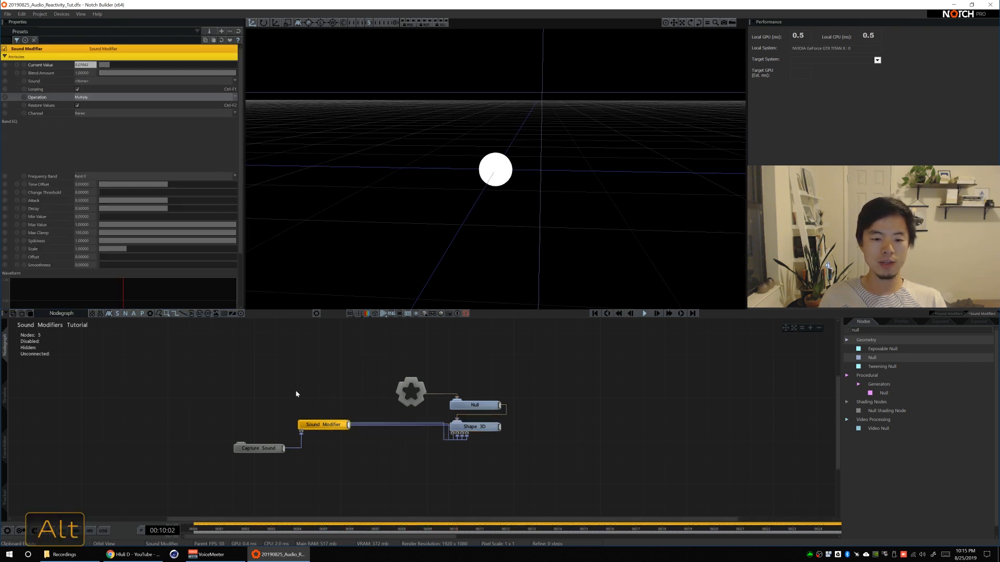
scroll(62, 230, down, 3)
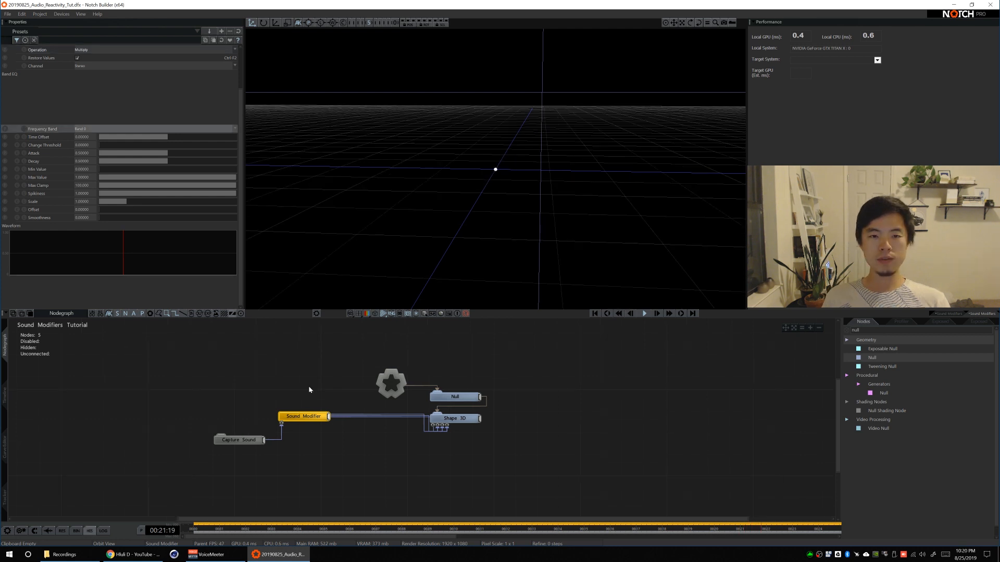
click(90, 129)
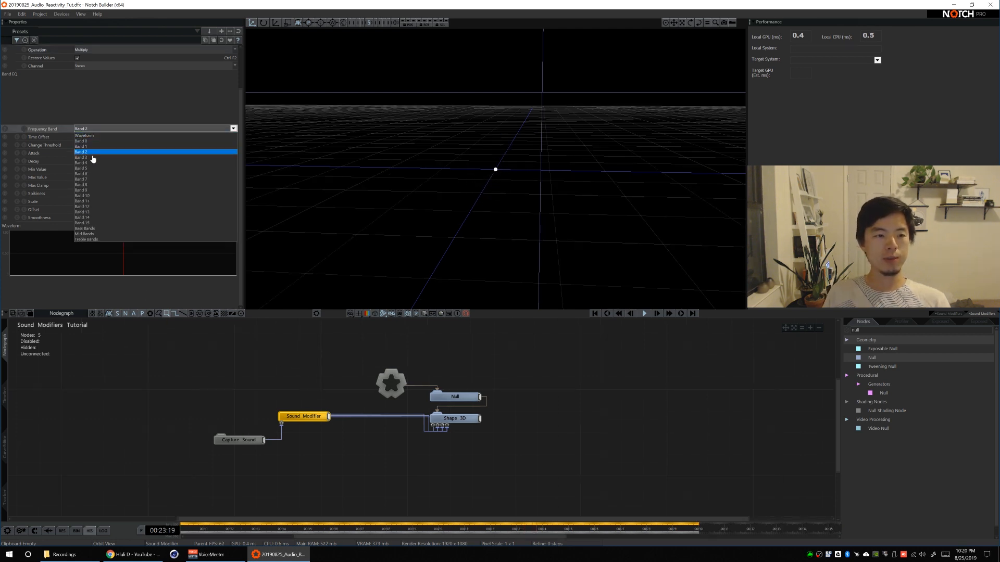
click(89, 229)
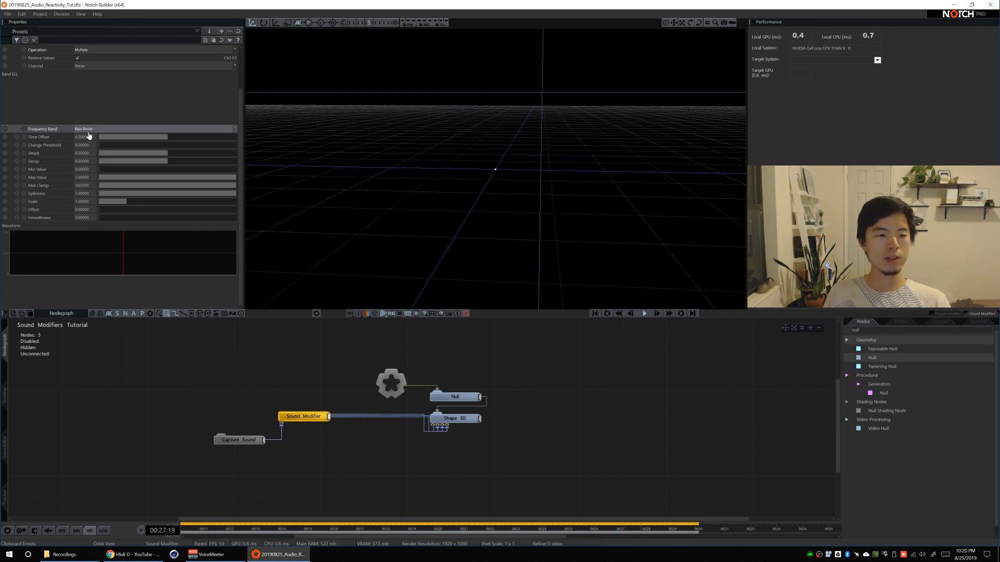
Show the timeline and activate the Sound Modifiers example layer instead of the Sound Modifiers Tutorial layer
key(F2)
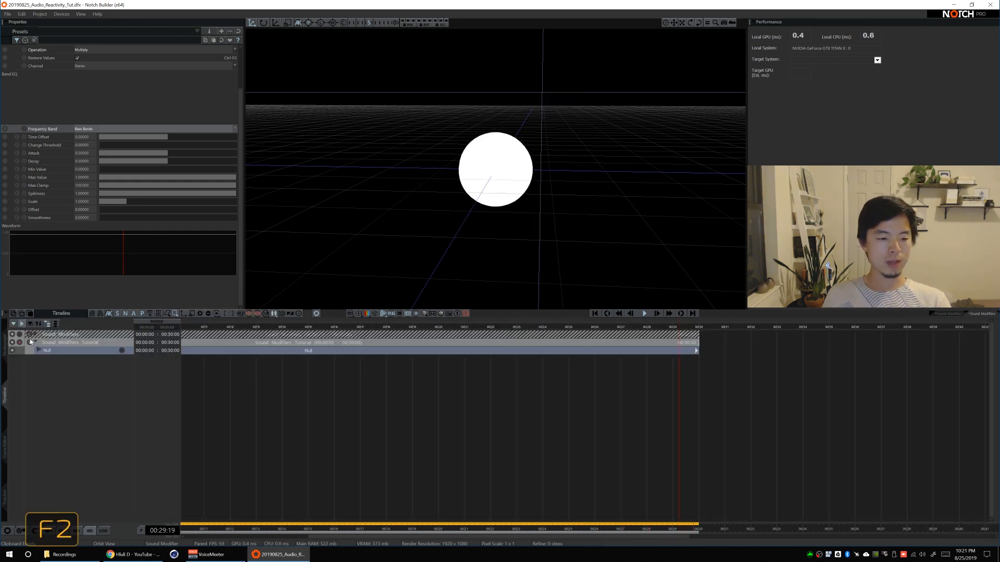
click(22, 339)
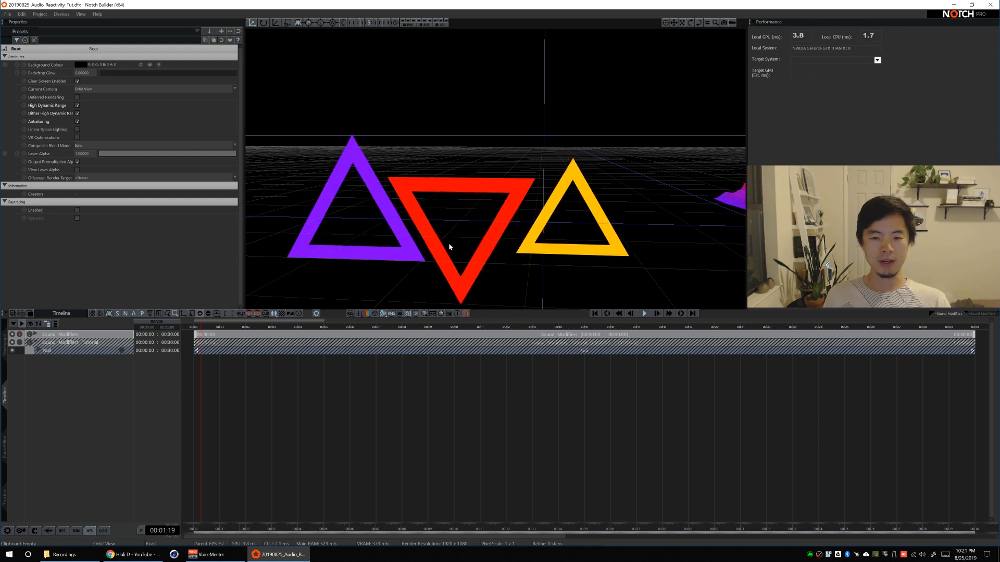
Inspect the example triangles in the viewport, and reactivate the Sound Modifiers Tutorial layer with its node graph shown
alt+shift+middle_drag(474, 217, 477, 201)
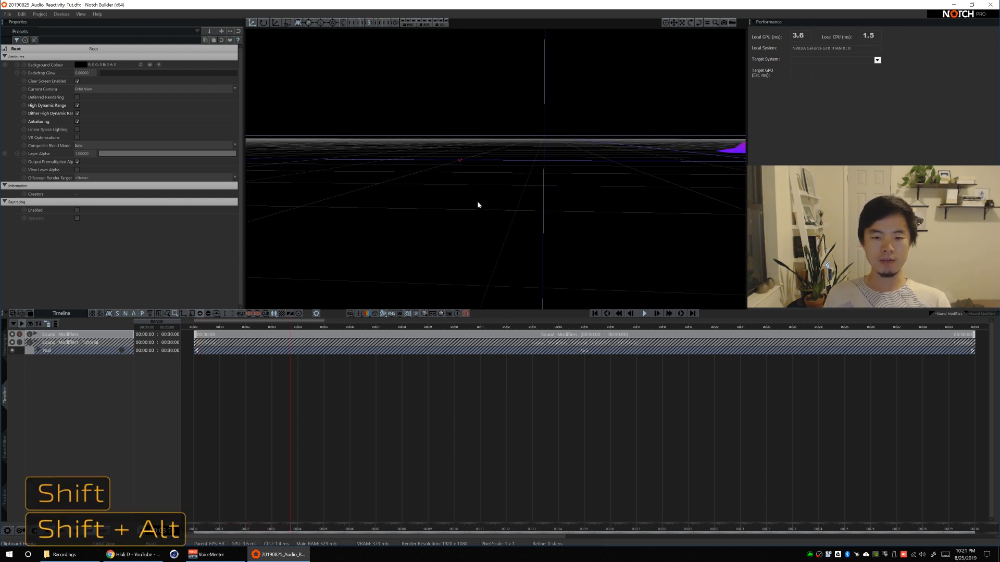
alt+drag(485, 185, 445, 190)
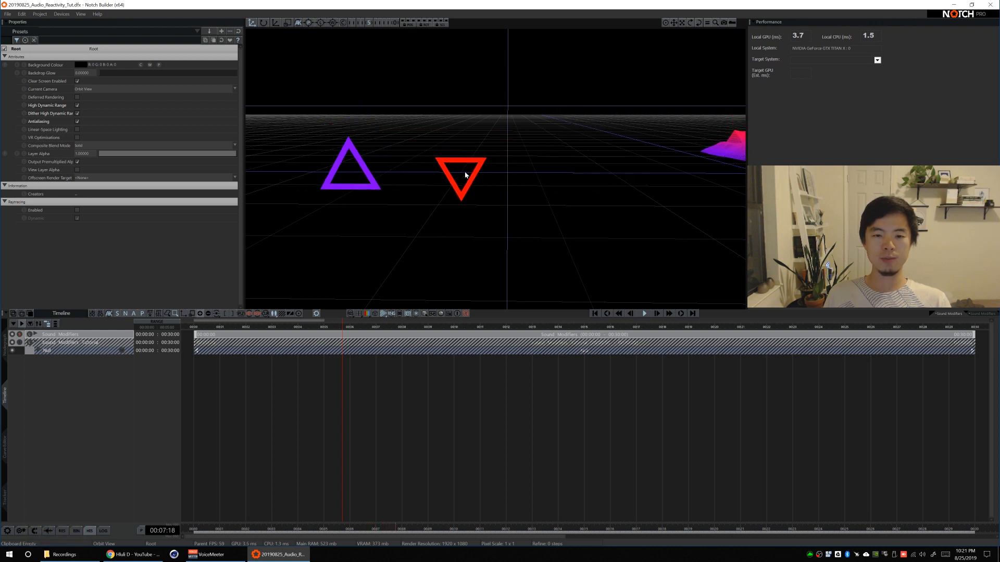
click(20, 342)
key(F1)
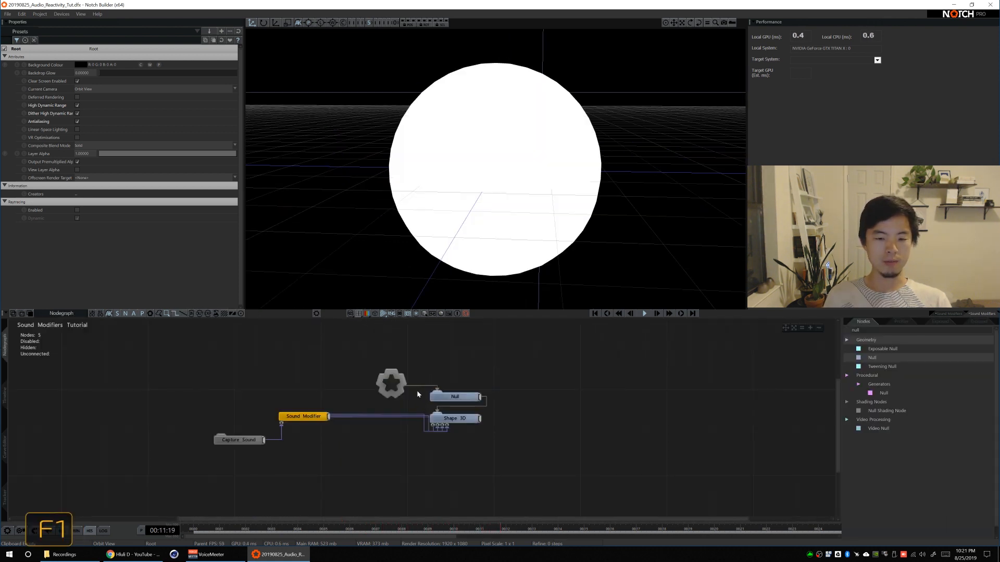
Duplicate the Sound Modifier twice, stack the copies below it and link both to the Capture Sound node
click(305, 417)
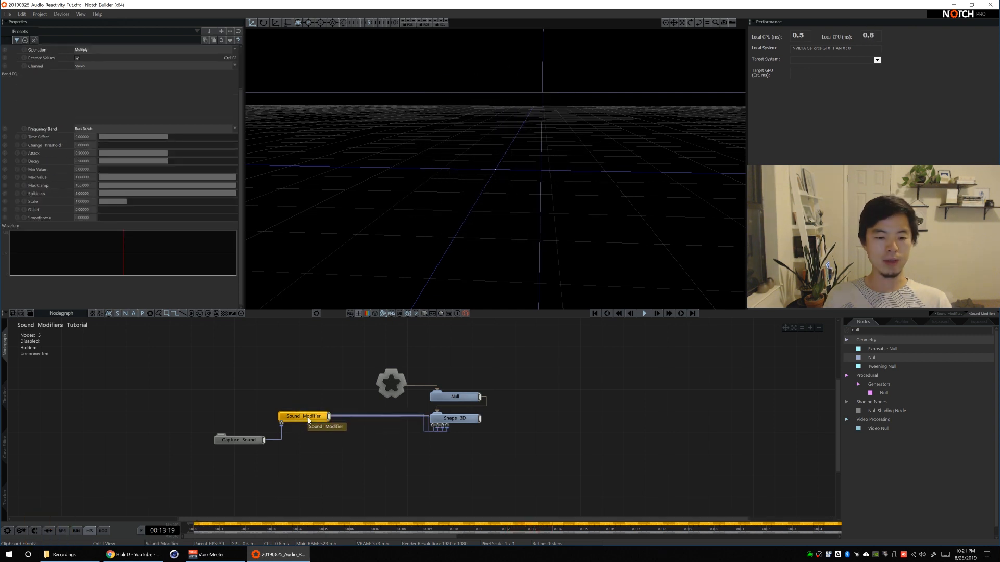
key(ctrl+d)
drag(306, 426, 280, 447)
key(ctrl+d)
shift+click(281, 447)
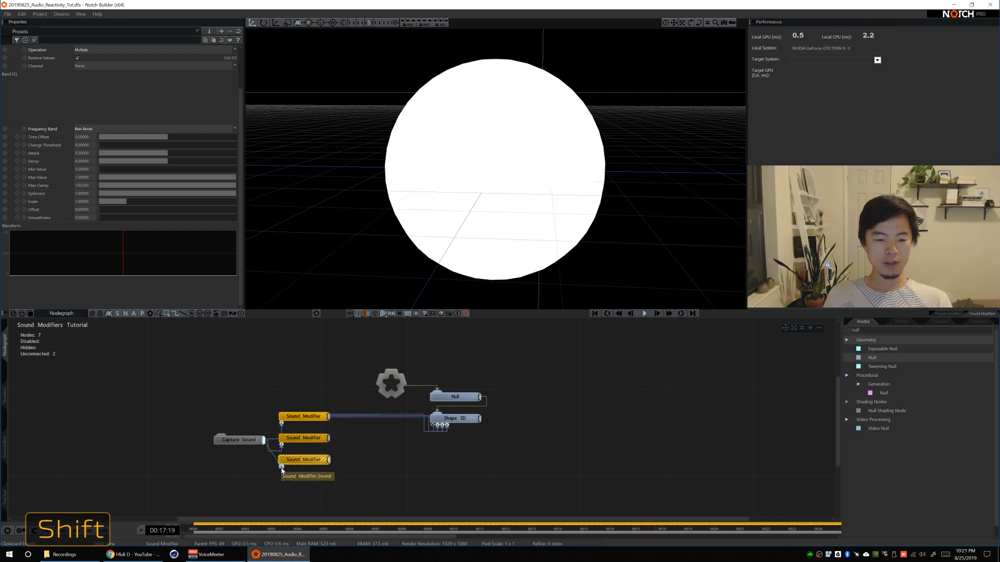
shift+click(282, 467)
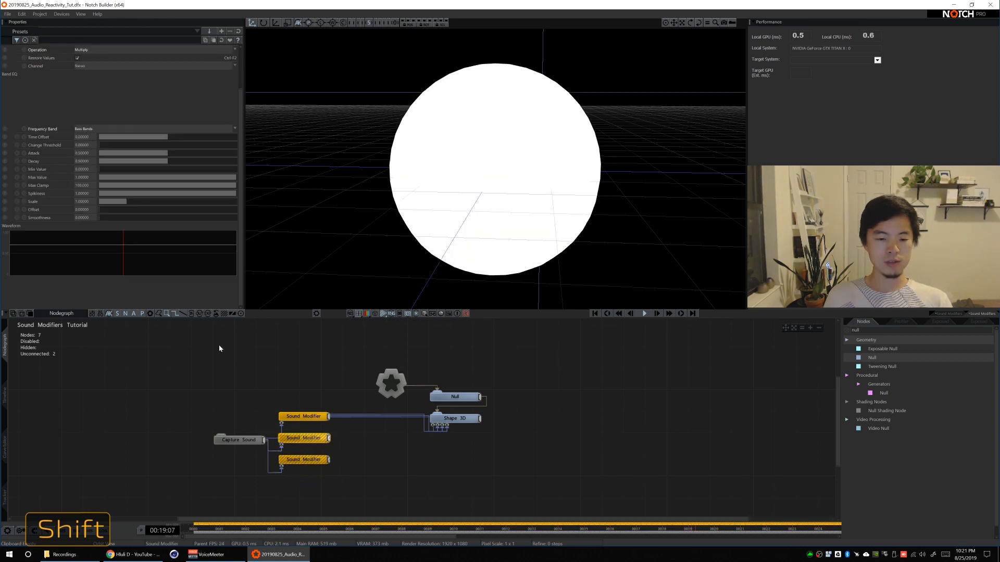
Set the second Sound Modifier's Frequency Band to Mid Bands and the third's to Treble Bands, moving Capture Sound farther from them
click(125, 130)
click(88, 228)
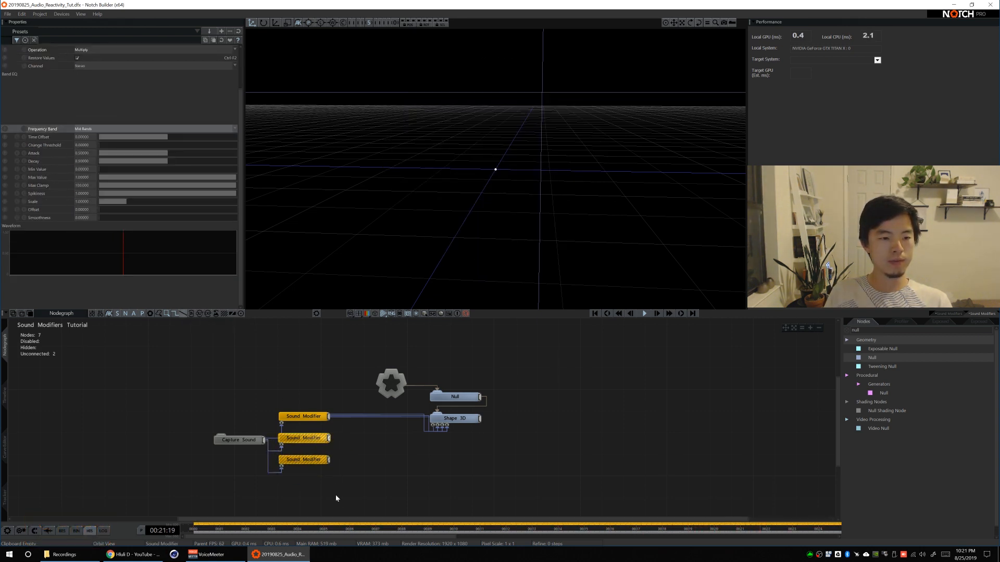
click(88, 130)
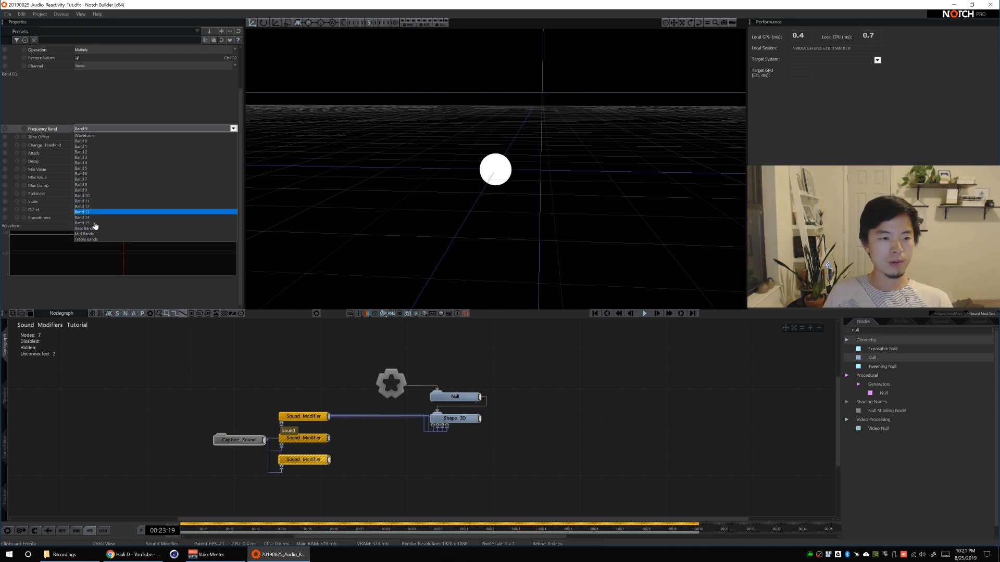
click(96, 241)
drag(243, 442, 201, 463)
Duplicate the Shape 3D twice, stack the copies below it and parent them to the Null
click(458, 419)
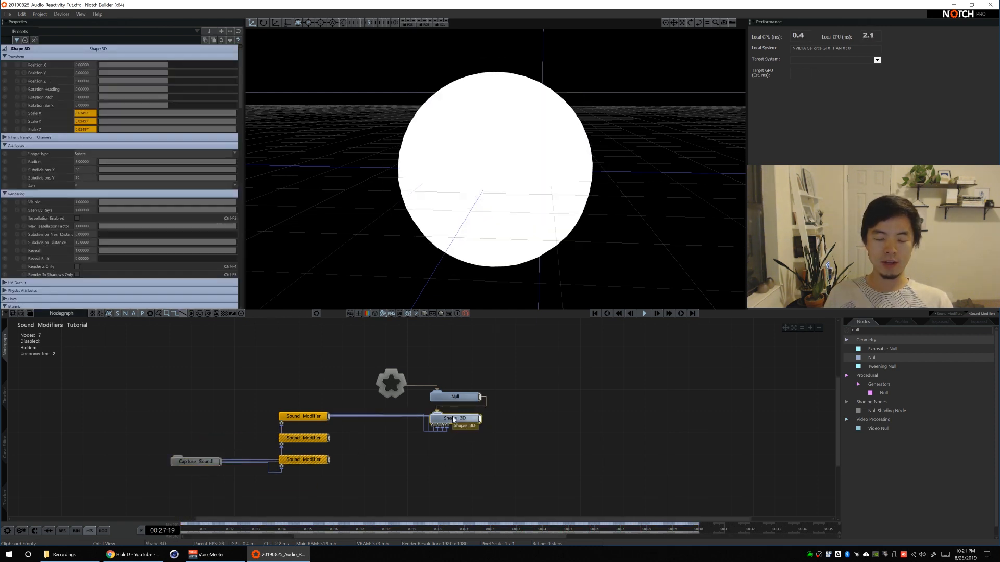
key(ctrl+d)
drag(499, 431, 454, 441)
drag(480, 397, 452, 460)
key(ctrl+d)
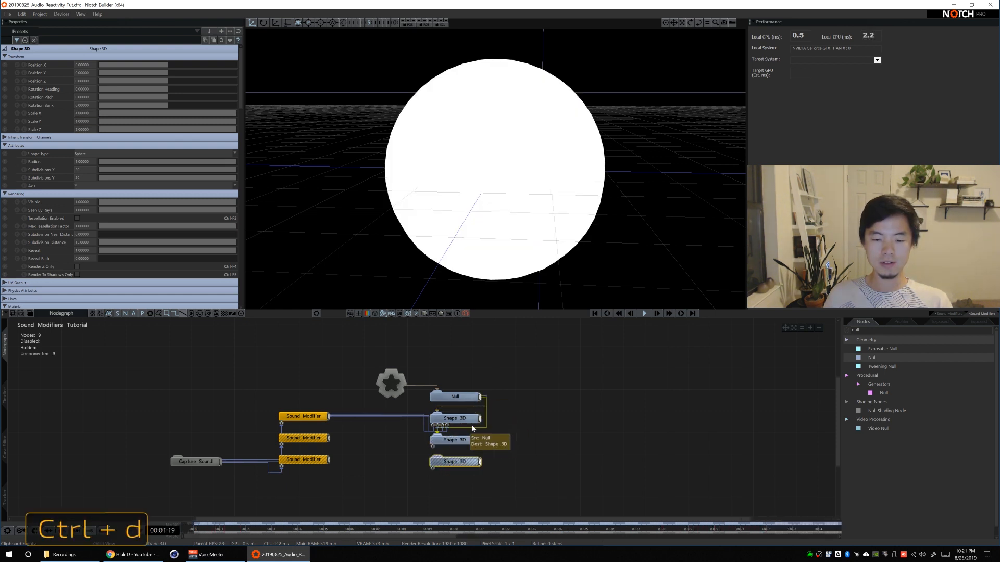
drag(472, 428, 434, 426)
Link the second Sound Modifier to the second Shape 3D's Scale X, Y and Z
click(423, 442)
double_click(448, 442)
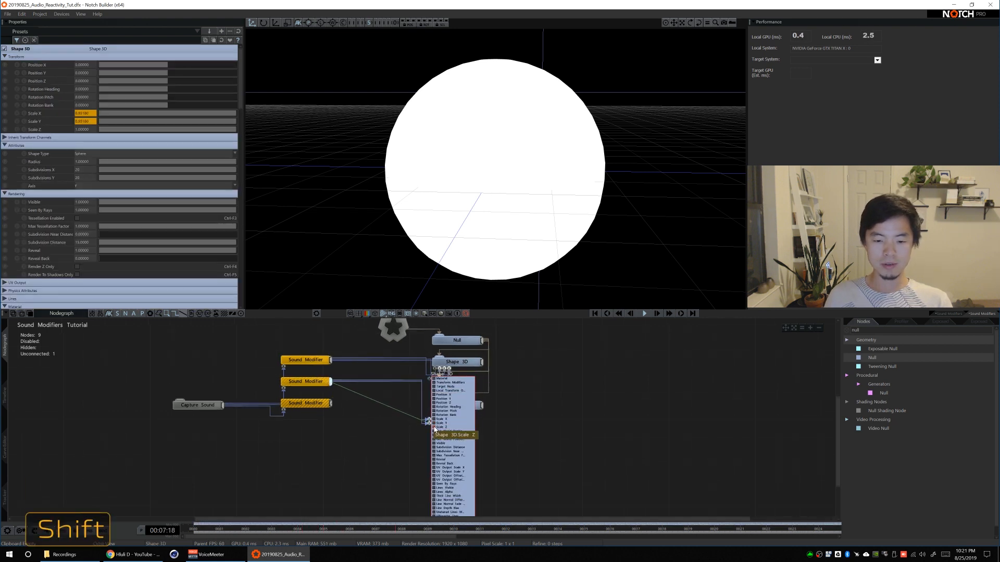
shift+click(434, 428)
Link the third Sound Modifier to the third Shape 3D's Scale X, Y and Z
double_click(452, 413)
double_click(452, 408)
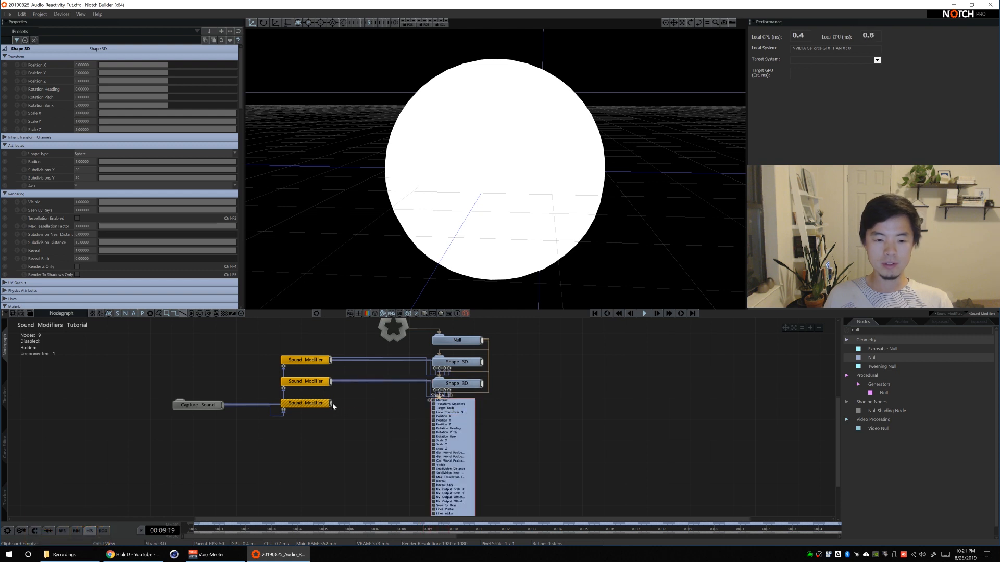
shift+drag(418, 438, 434, 441)
shift+click(434, 445)
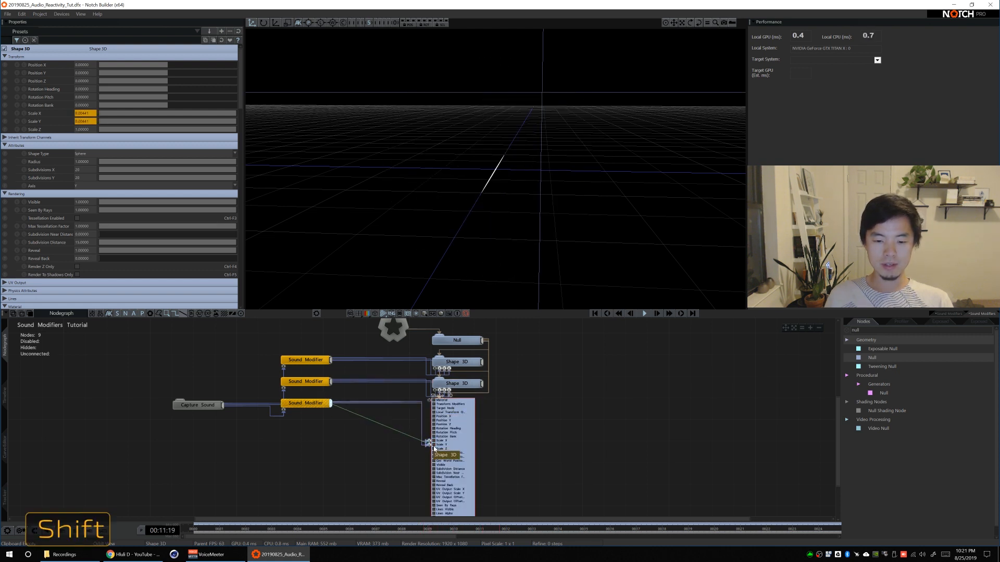
shift+click(434, 449)
Set Position X to -0.5 for the first Shape 3D and to 0.5 for the third
drag(516, 362, 452, 367)
double_click(85, 64)
text(-.5)
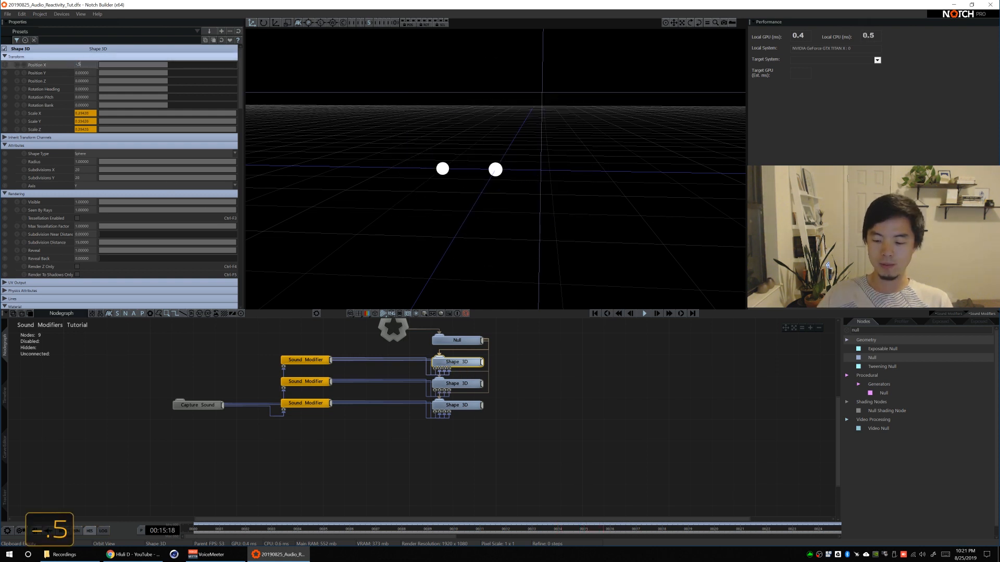
key(Return)
click(460, 406)
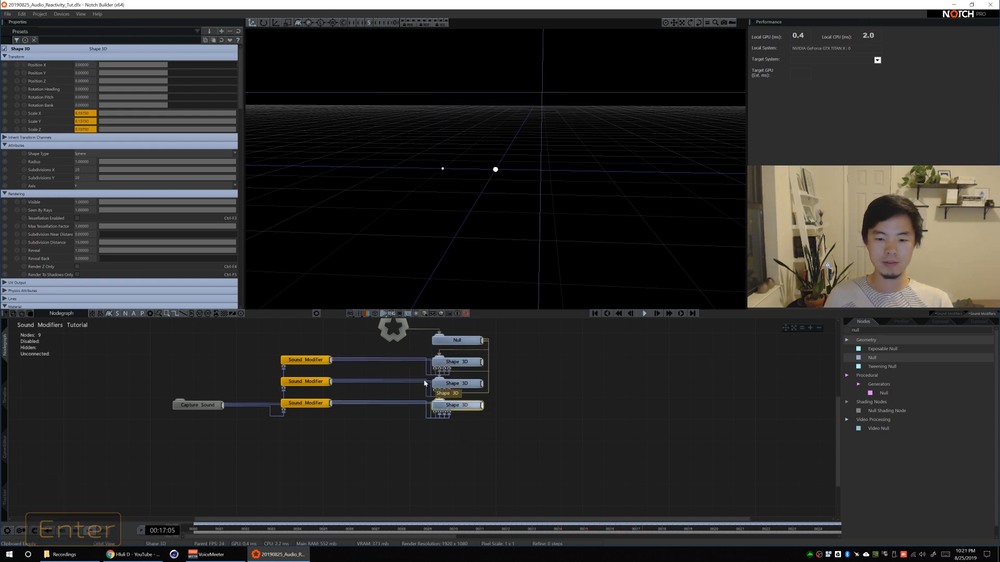
double_click(85, 65)
text(.5)
key(Return)
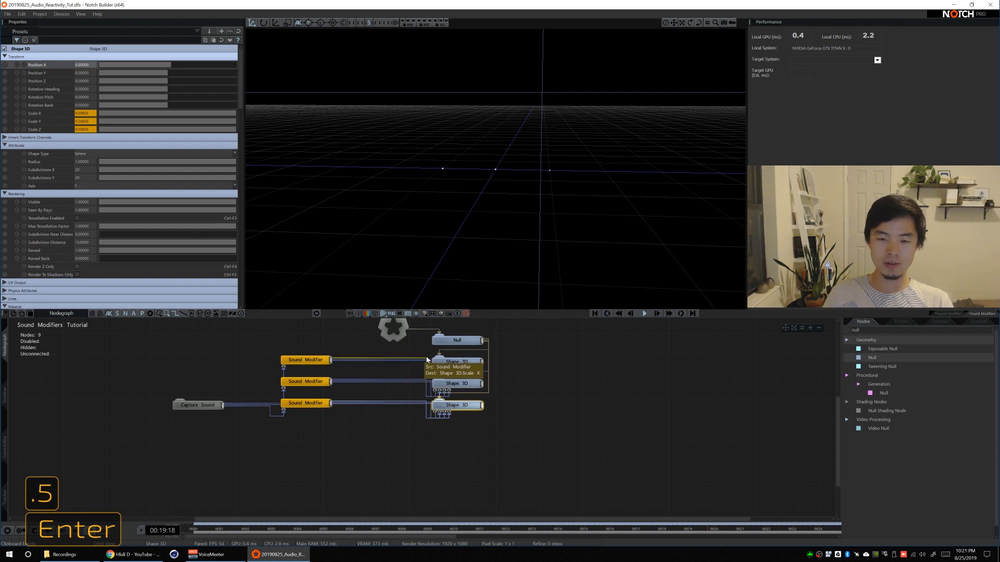
Set the Radius of all three Shape 3D nodes to 0.3 and frame the spheres in the viewport
drag(507, 426, 460, 359)
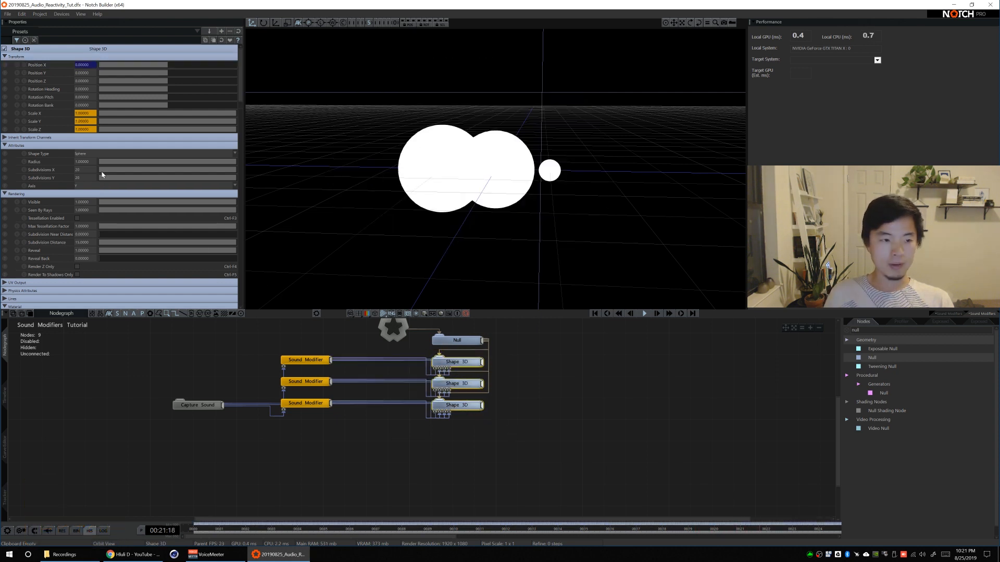
double_click(85, 162)
text(.3)
key(Return)
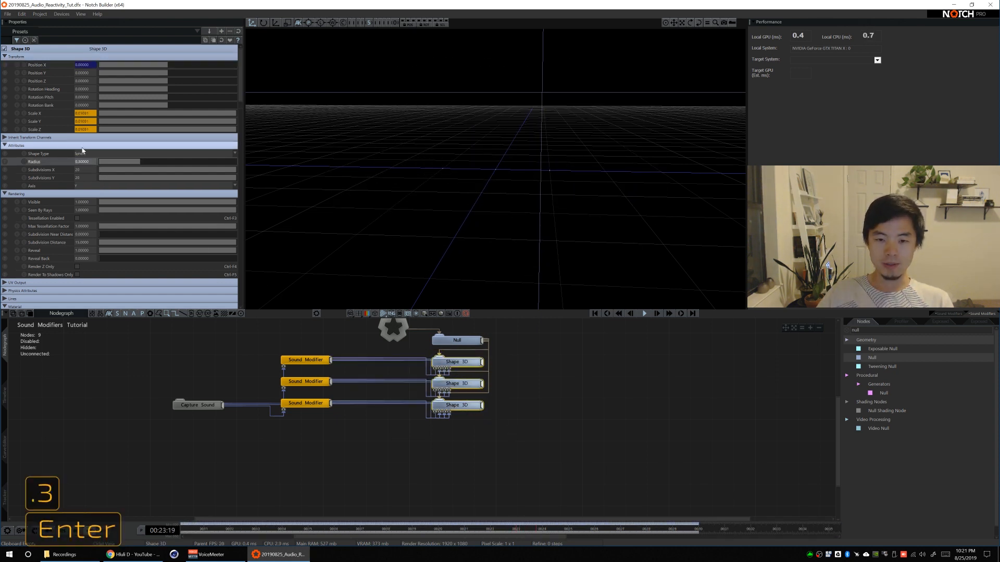
alt+drag(524, 172, 502, 167)
alt+right_drag(503, 166, 504, 233)
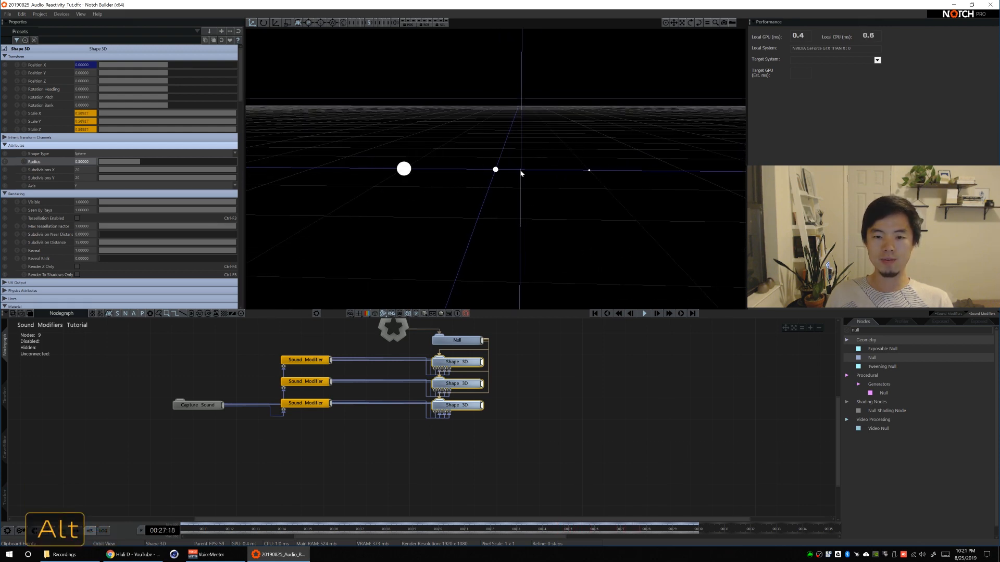
alt+drag(522, 206, 481, 218)
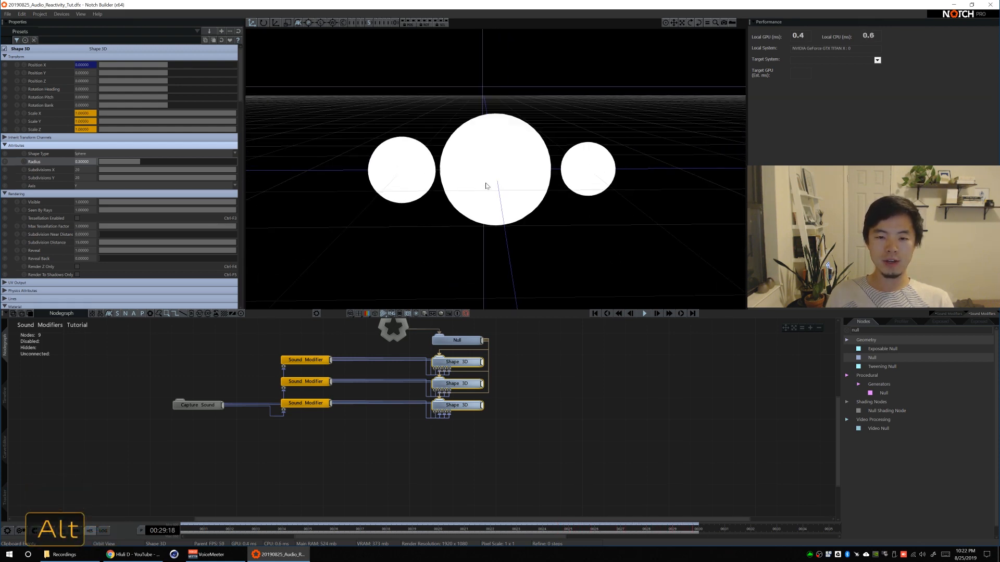
For all three Sound Modifiers, set Attack and Decay to 1 and Spikiness to about 0.18
drag(271, 353, 306, 407)
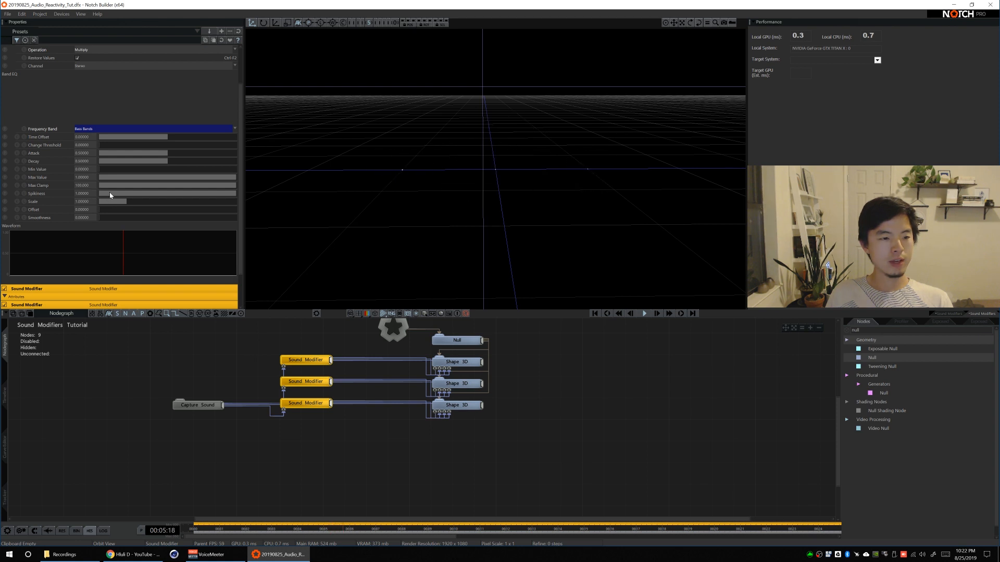
drag(117, 193, 115, 195)
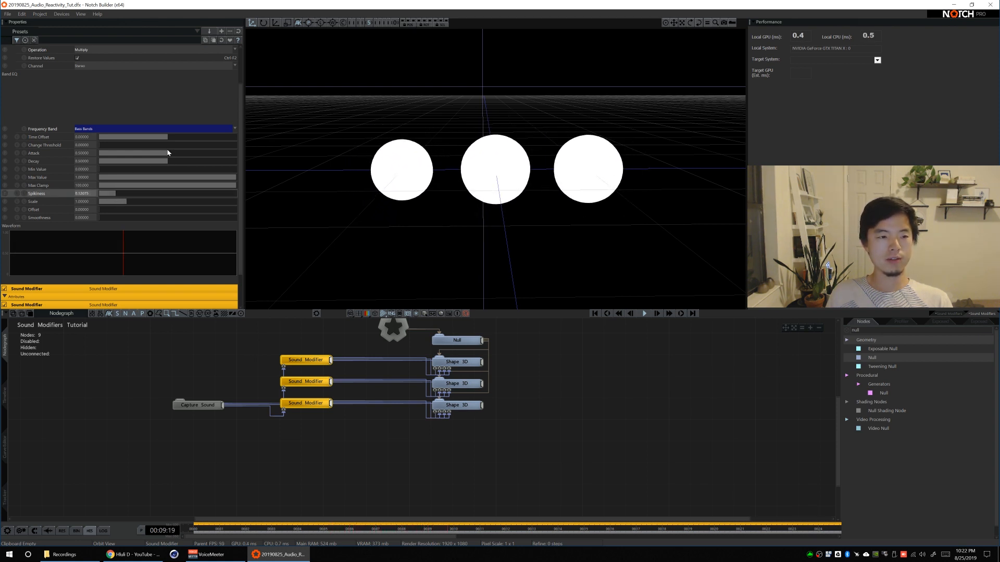
drag(168, 152, 242, 156)
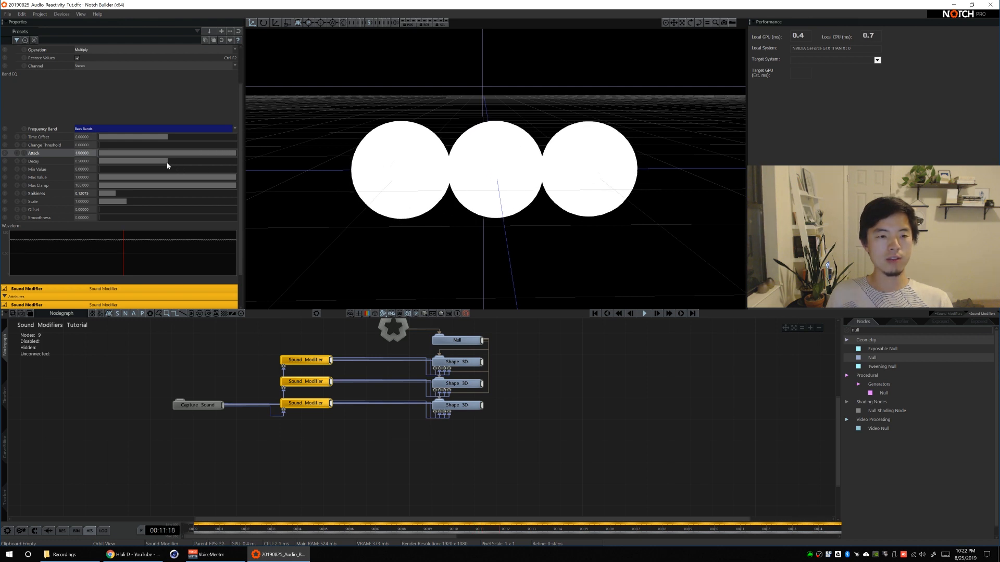
drag(167, 162, 260, 160)
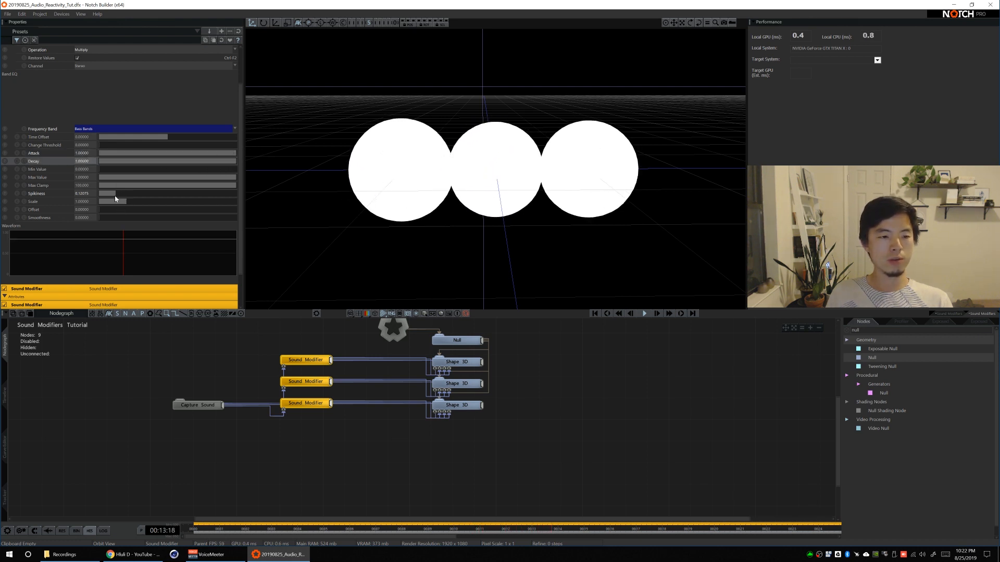
drag(113, 195, 96, 216)
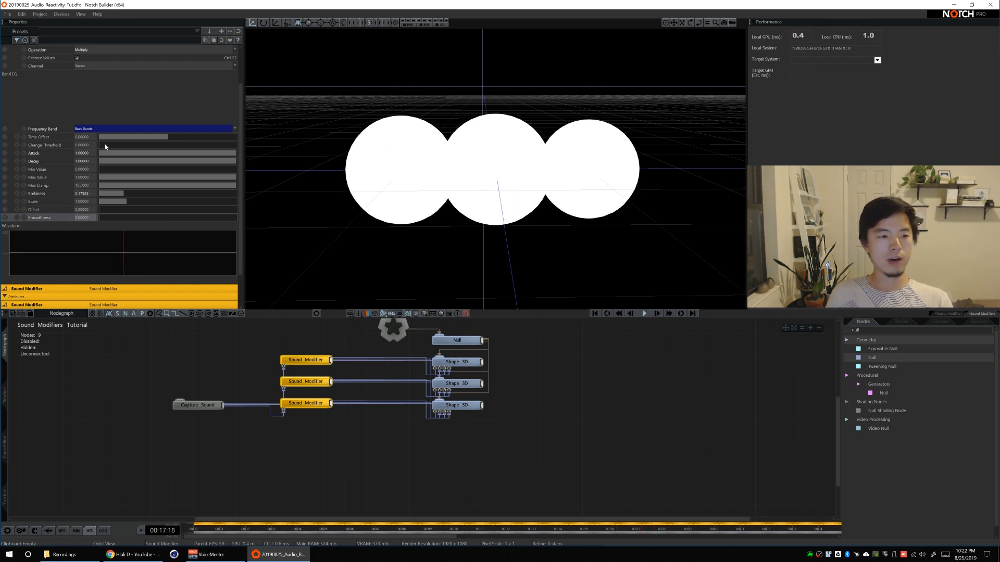
Adjust the three Sound Modifiers' Change Threshold to about 0.51 and Decay to about 0.04
drag(104, 147, 143, 163)
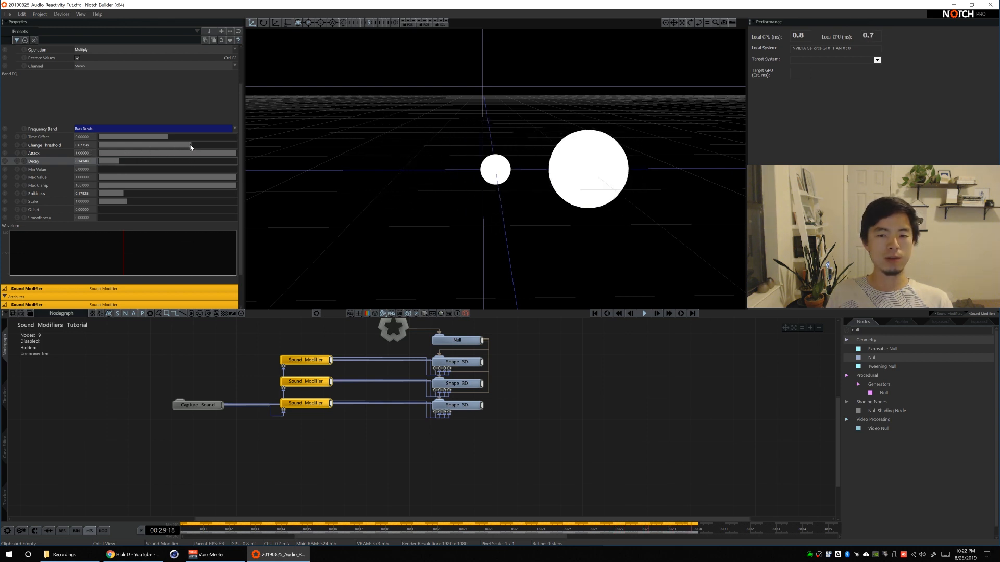
drag(191, 146, 233, 148)
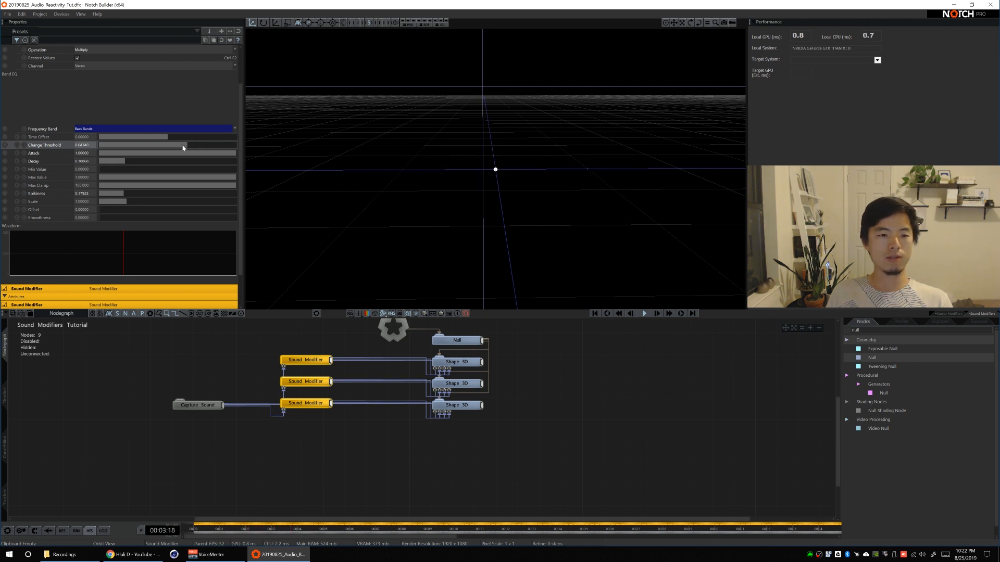
drag(168, 148, 102, 163)
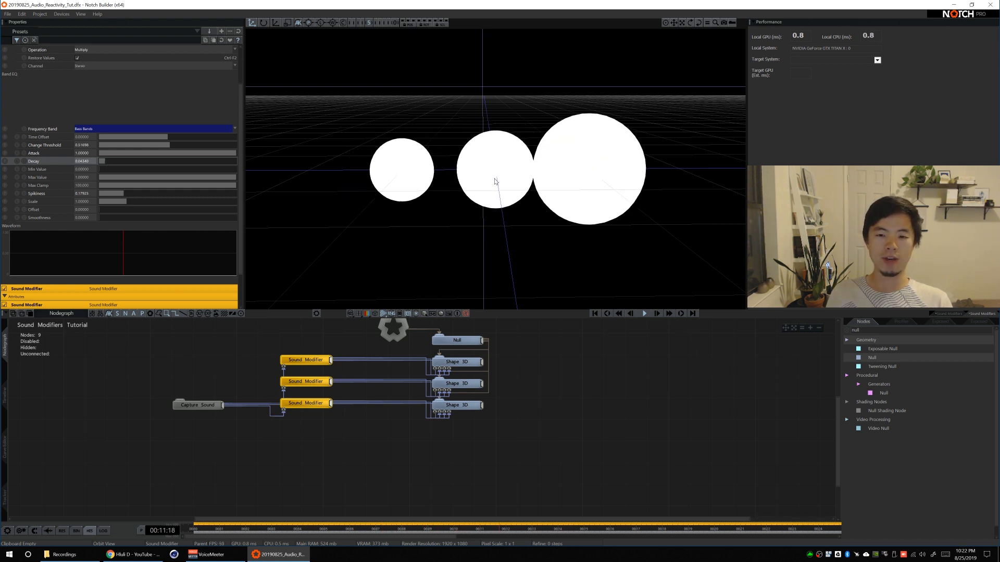
alt+drag(569, 163, 471, 173)
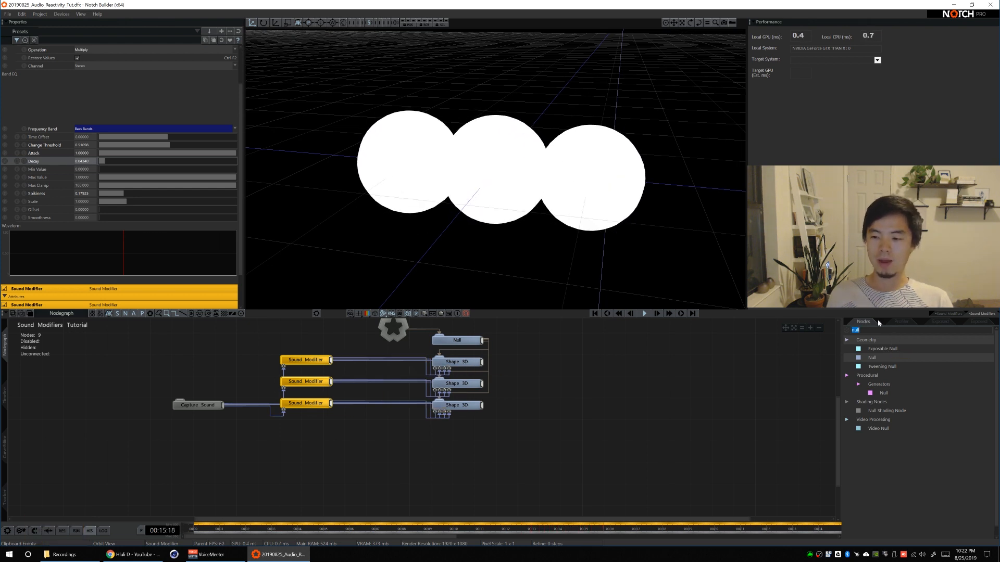
Search the node list for material, and move the Capture Sound and Root nodes apart from the others to free up space
text(material)
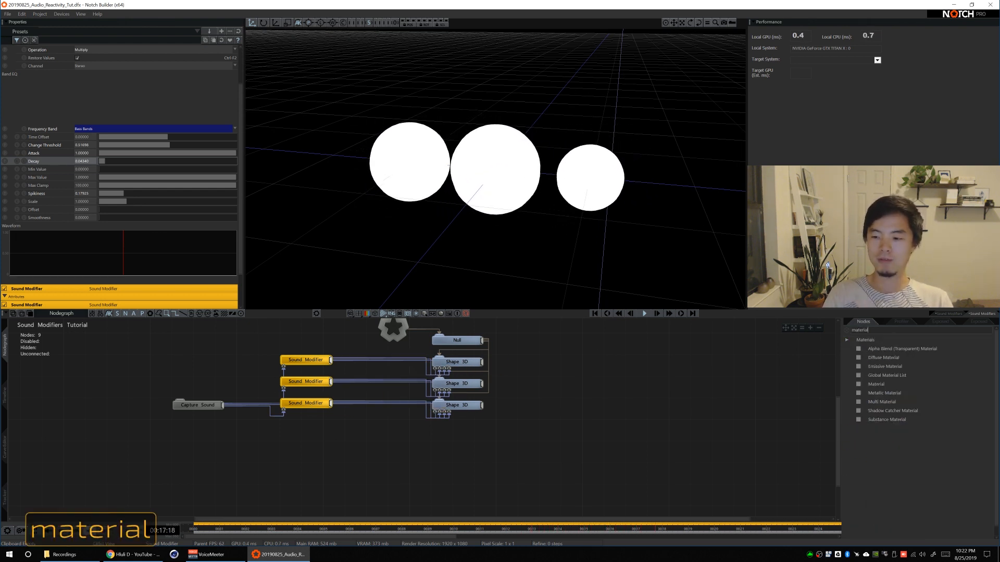
scroll(588, 379, down, 3)
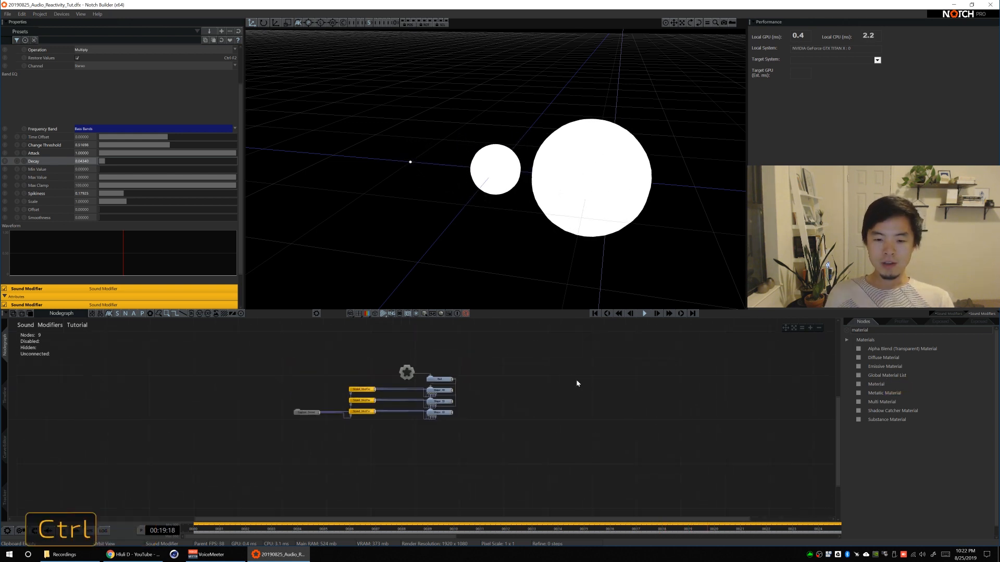
ctrl+alt+drag(577, 382, 444, 415)
scroll(354, 442, up, 2)
ctrl+alt+drag(343, 439, 390, 428)
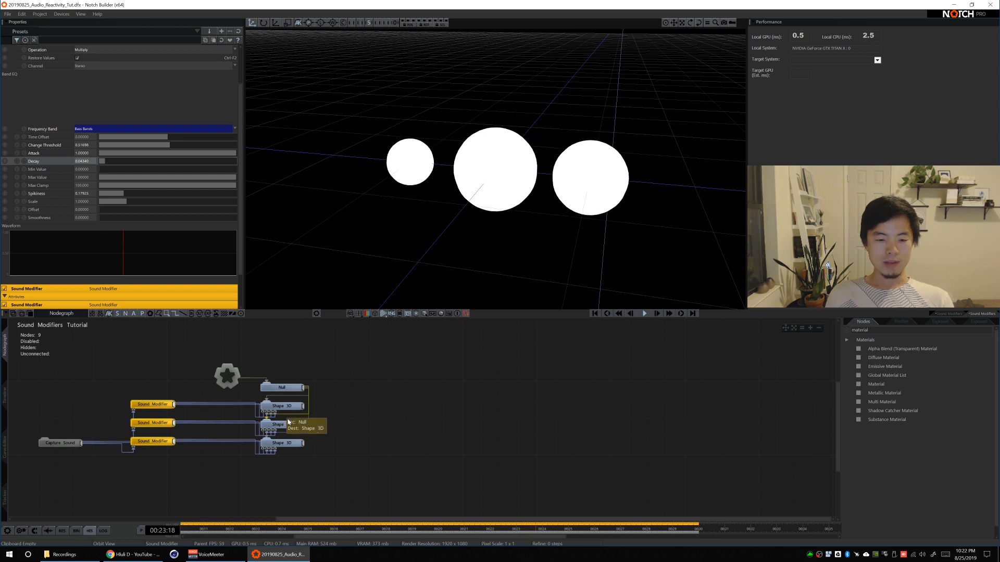
click(64, 443)
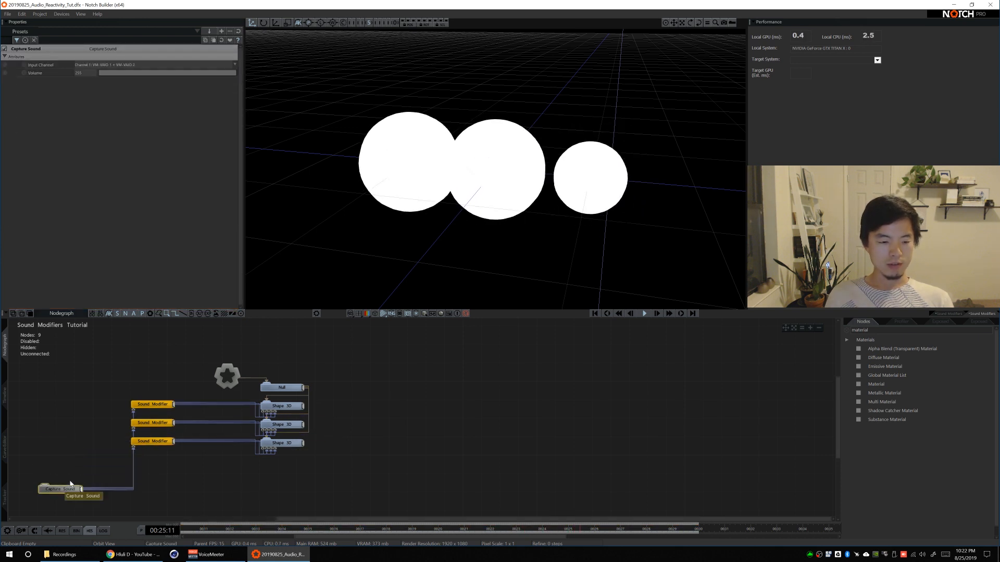
drag(221, 385, 113, 360)
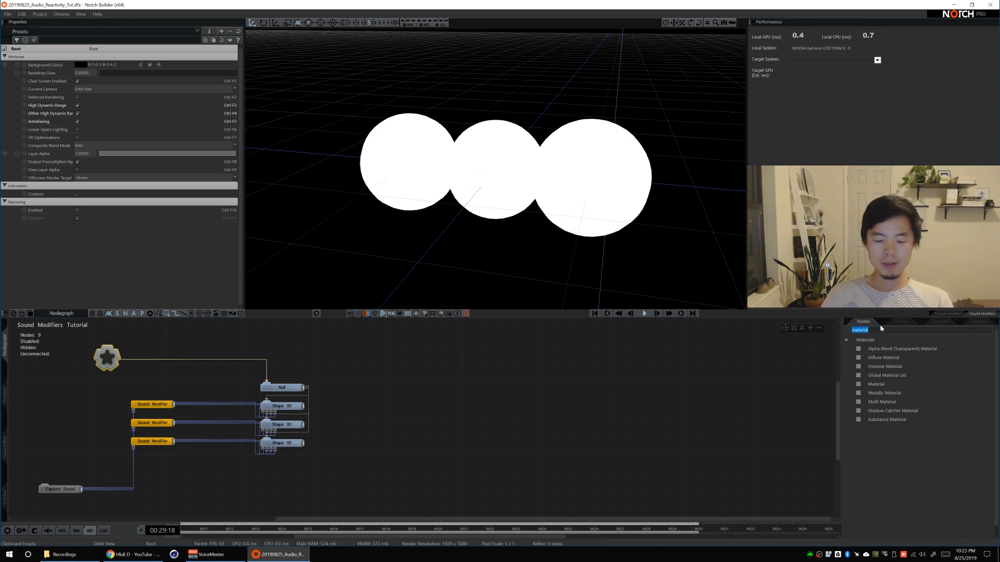
Add a Cloner node to the right of the Null node and connect it to the Root
text(cloner)
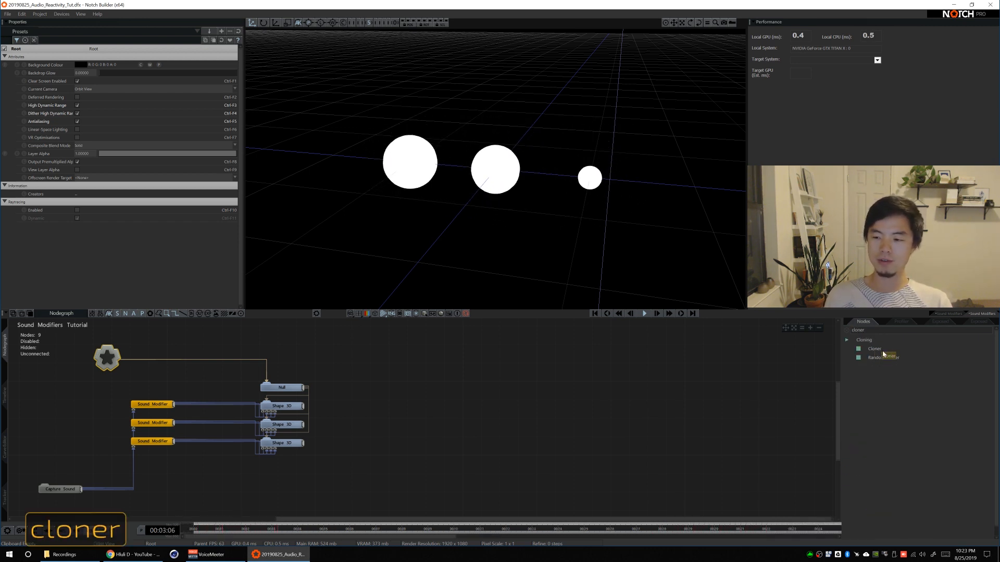
drag(882, 351, 358, 388)
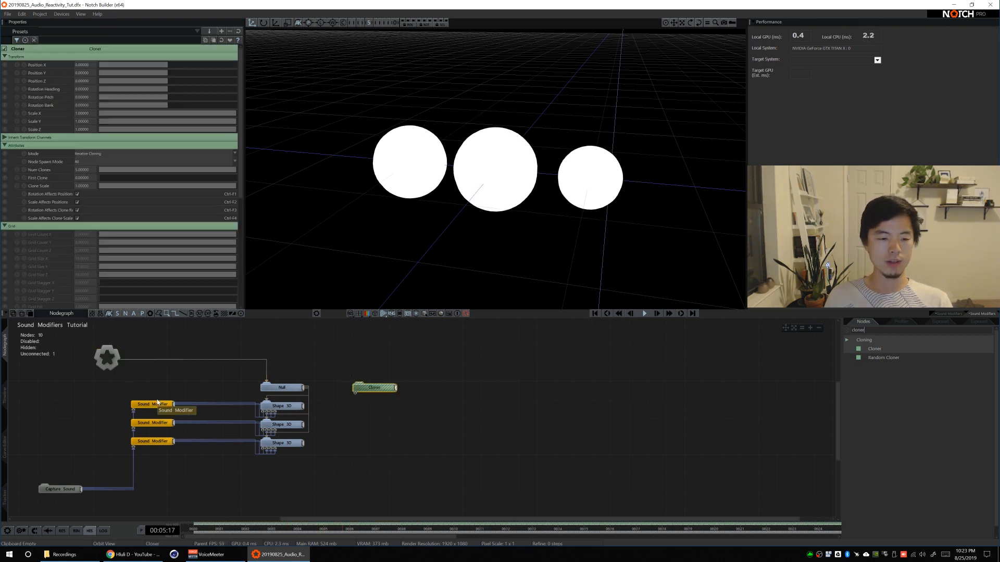
click(155, 405)
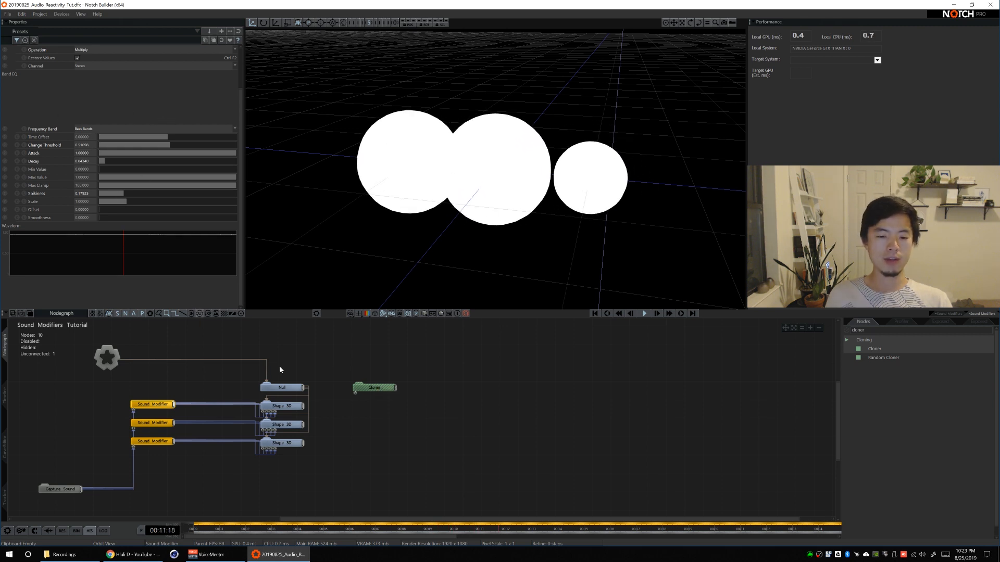
drag(109, 358, 412, 399)
click(153, 404)
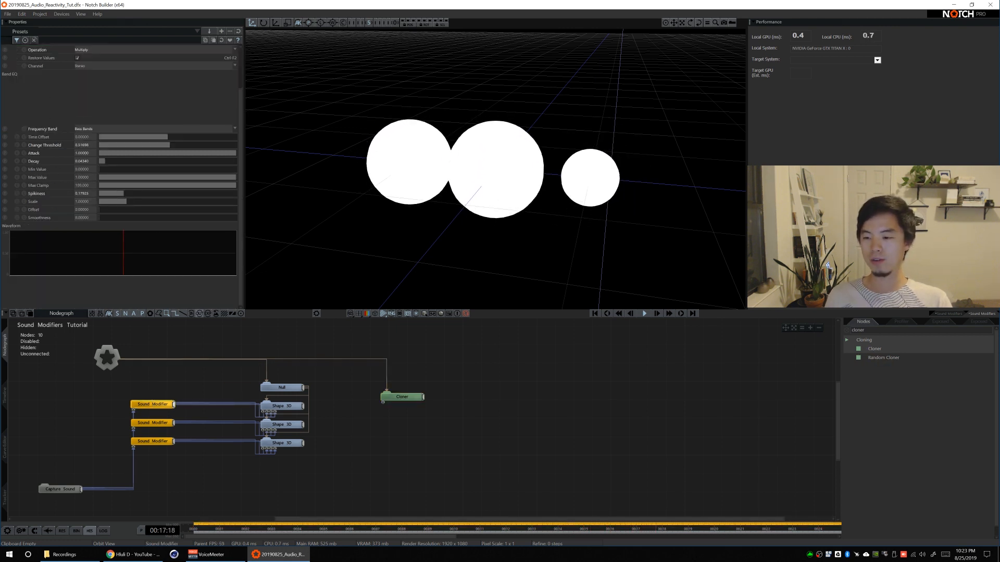
Add a new Shape 3D node connected beneath the Cloner, and disable the three original Shape 3D nodes
text(shape 3d)
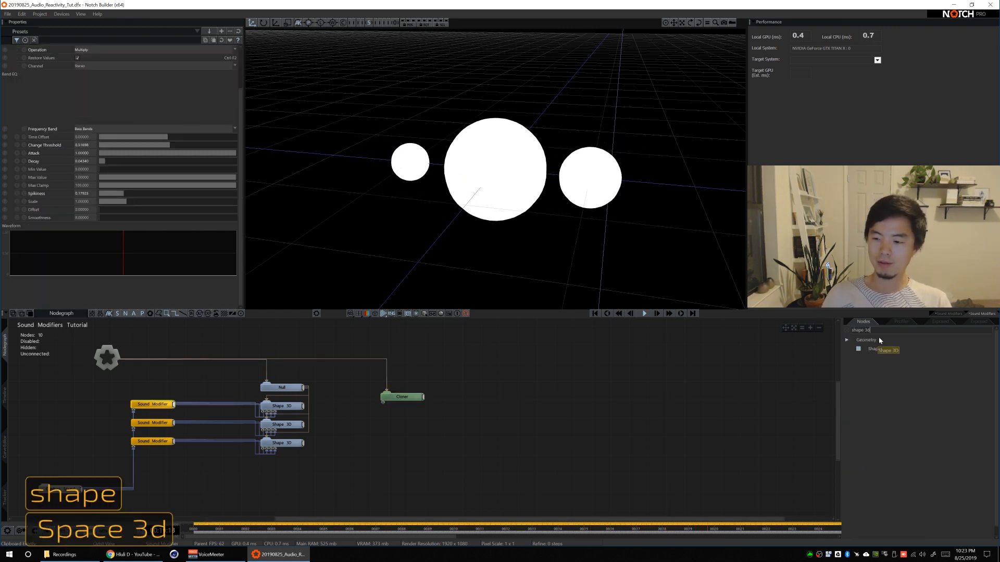
drag(451, 409, 400, 390)
double_click(288, 407)
key(ctrl+1)
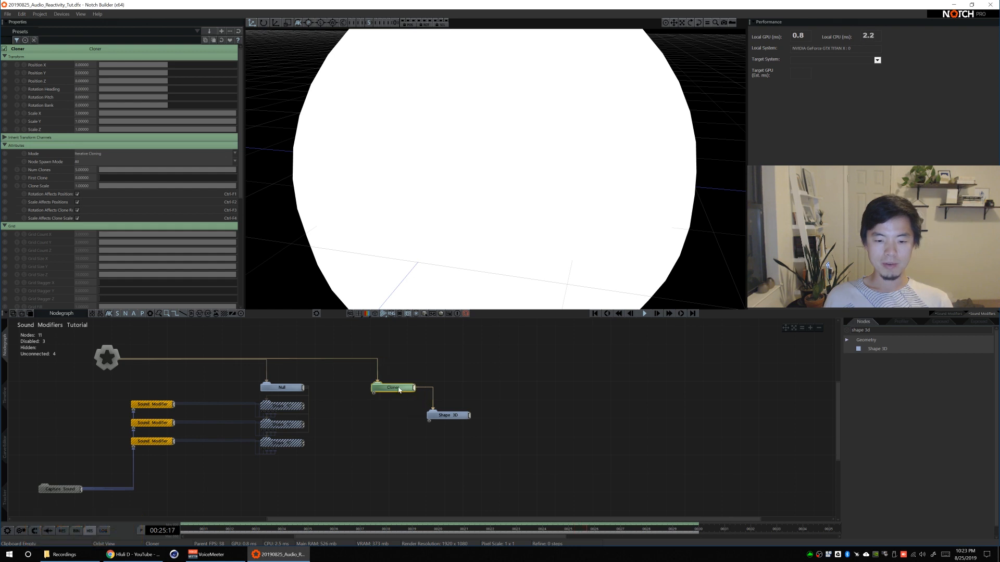
Change the cloned Shape 3D to a Box with Size X, Y and Z of 0.01
click(463, 414)
click(85, 156)
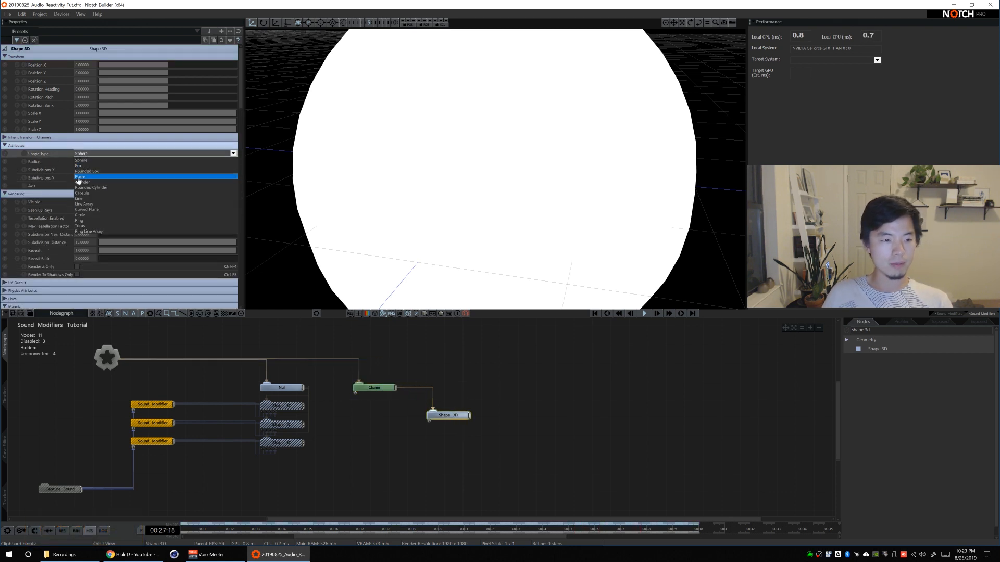
click(80, 167)
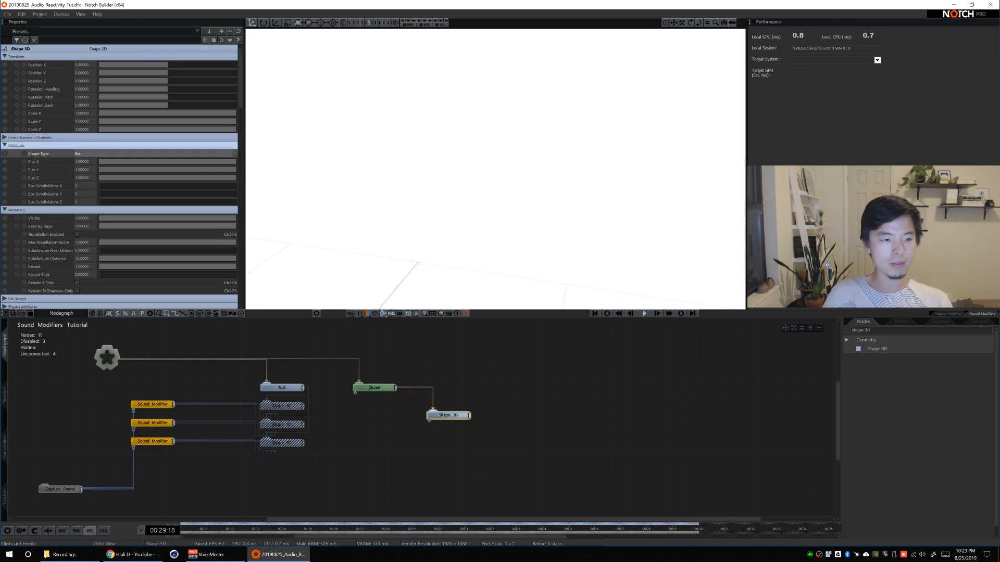
text(.01)
key(Tab)
text(.01)
key(Tab)
text(.01)
key(Return)
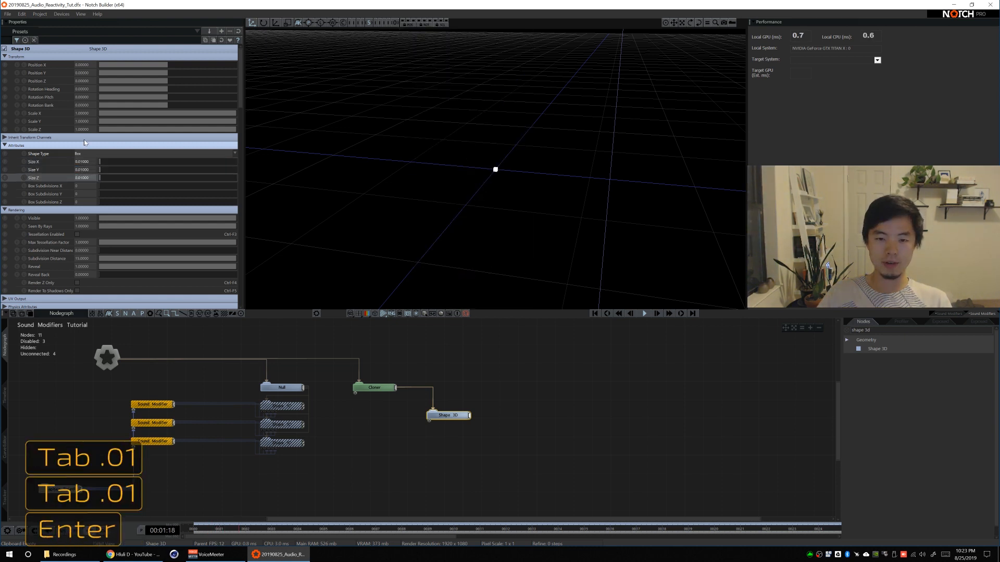
Set the Cloner's Mode to 3D Grid
alt+drag(546, 217, 564, 187)
click(374, 389)
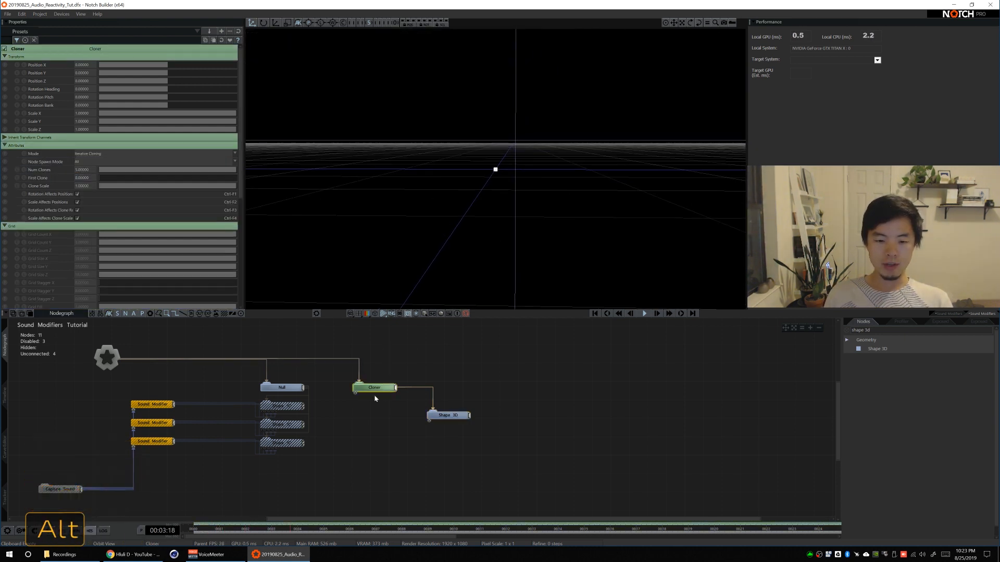
click(91, 154)
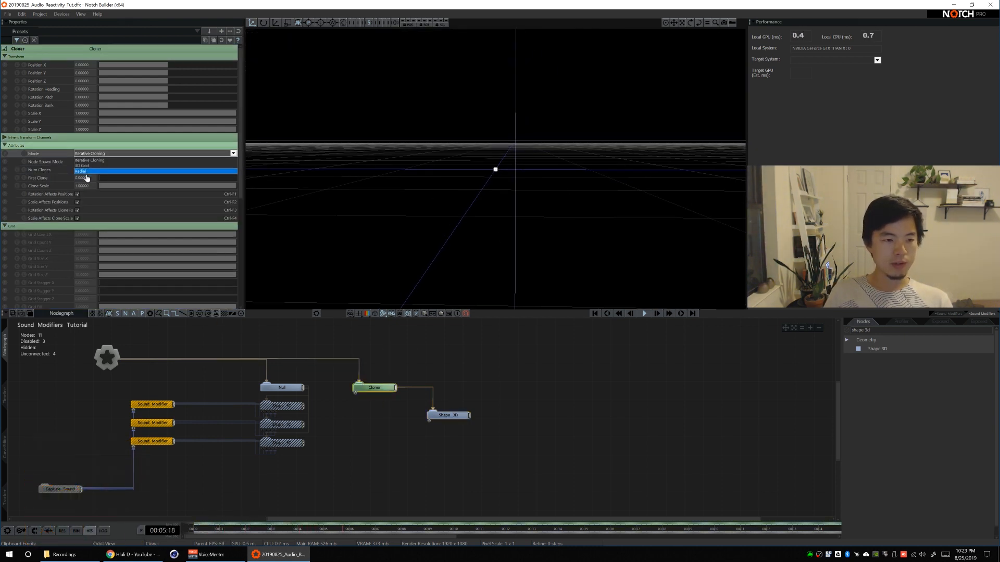
click(88, 169)
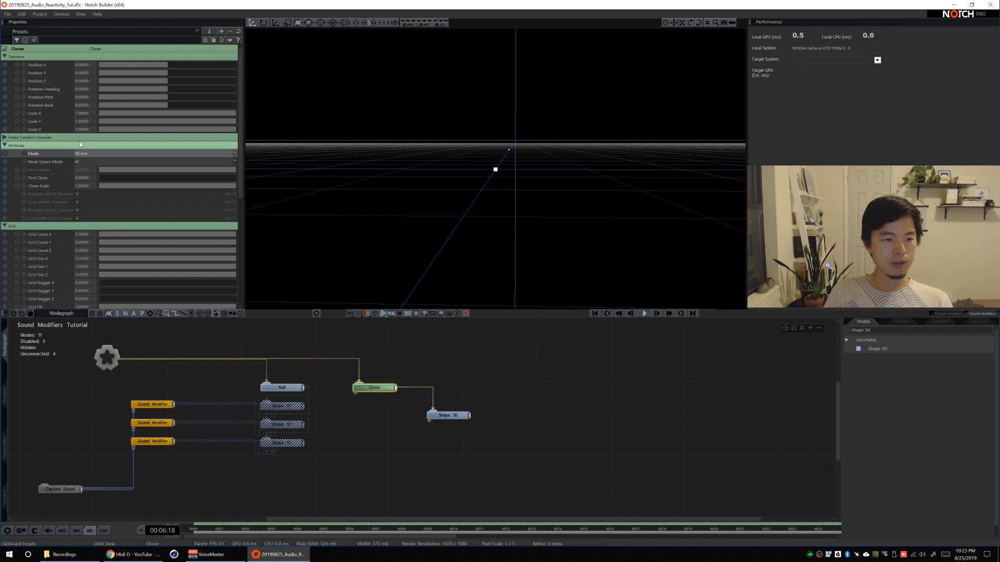
Set the Cloner's Grid Count to 10 in X, 1 in Y and 1 in Z
scroll(73, 268, down, 2)
double_click(78, 209)
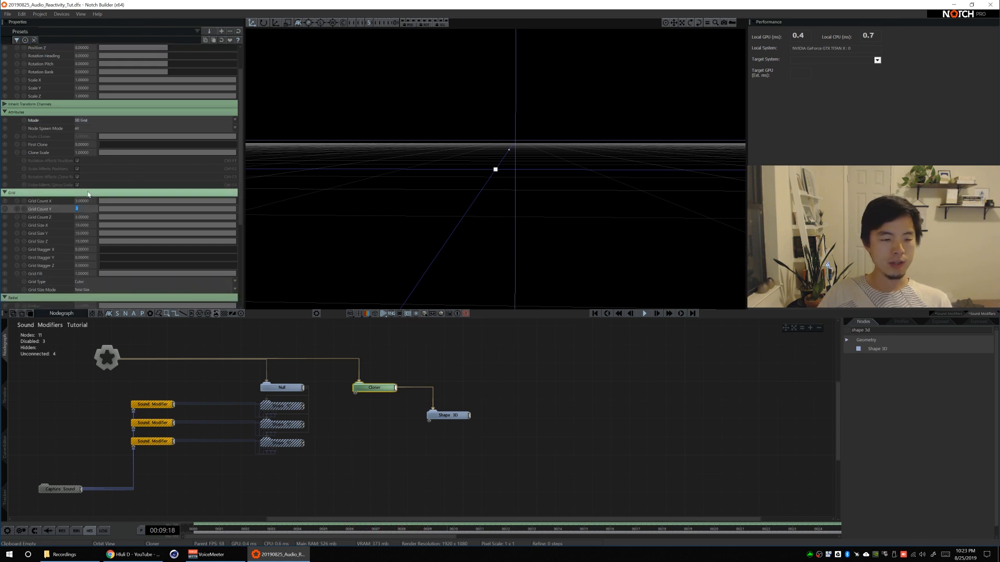
text(1)
key(Tab)
text(1)
key(Return)
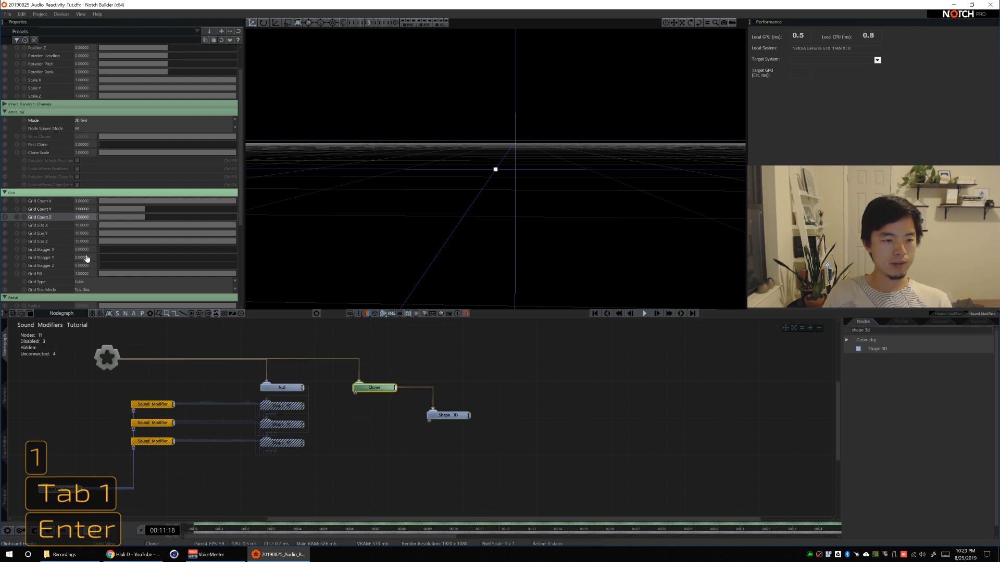
double_click(82, 201)
text(10)
key(Return)
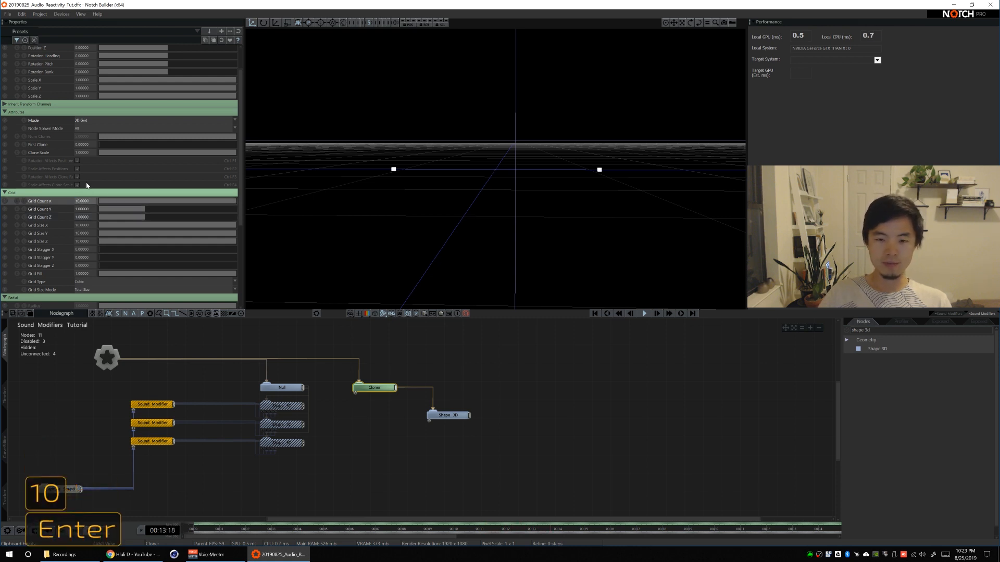
Reduce the Cloner's Grid Size X to 0.5
drag(151, 227, 127, 228)
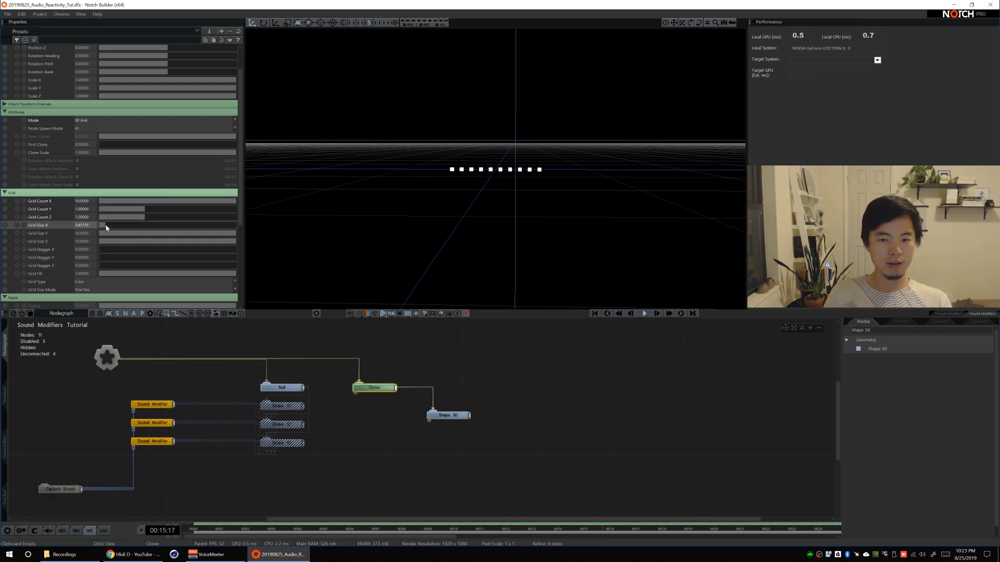
text(.5)
key(Return)
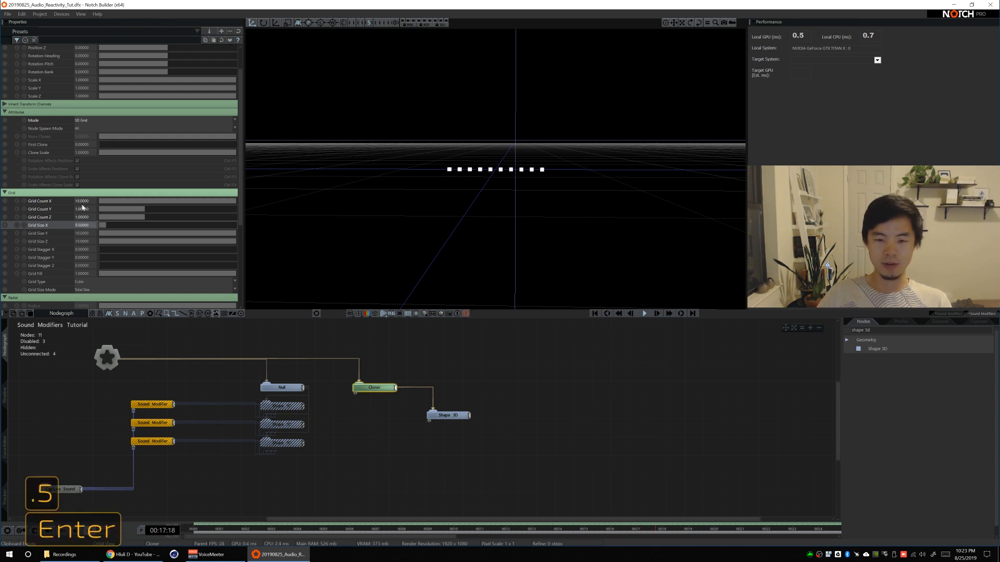
scroll(161, 86, up, 2)
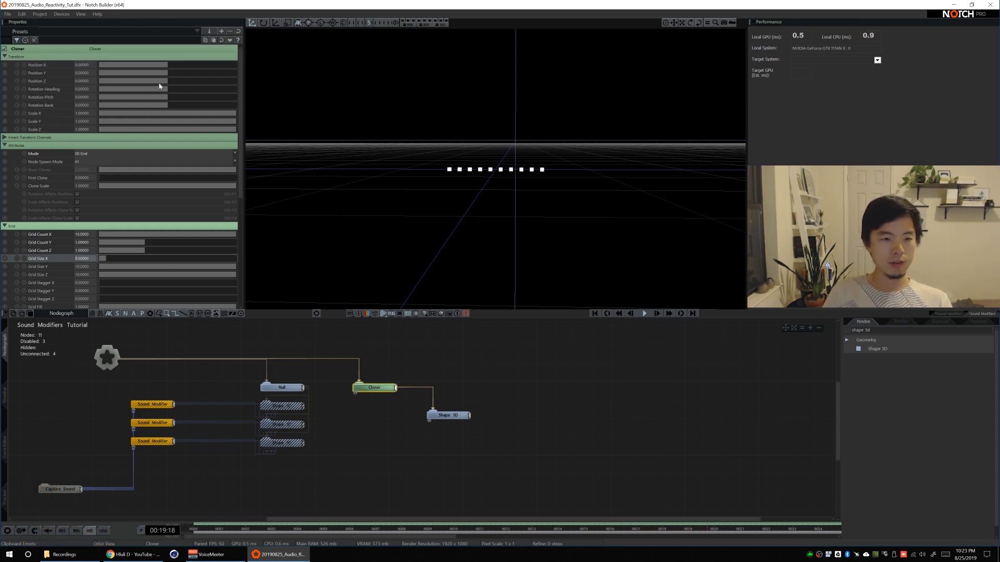
Add an FFT Effector, connect it to the Cloner's effectors input, and link Capture Sound to its Sound input
text(fft)
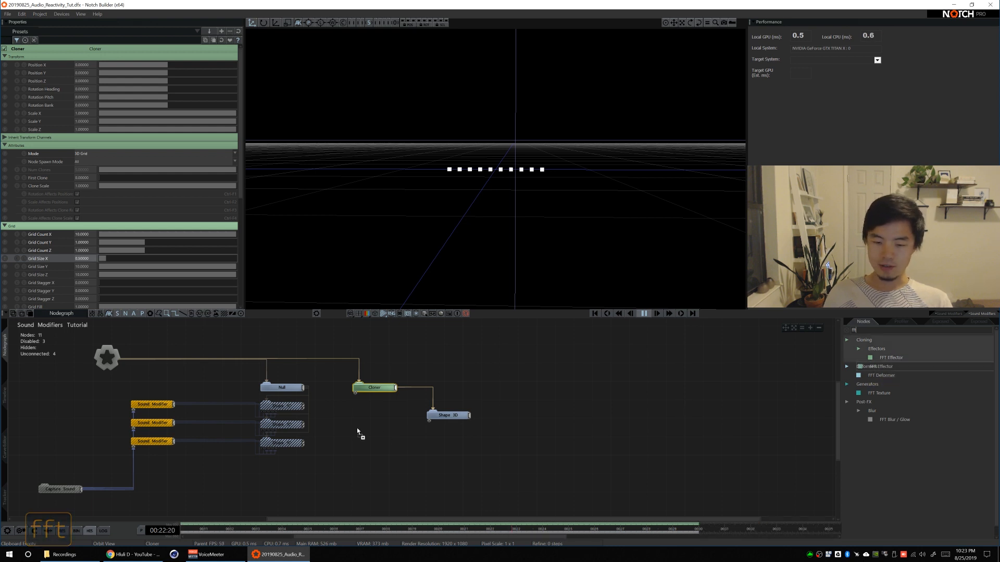
drag(359, 432, 376, 417)
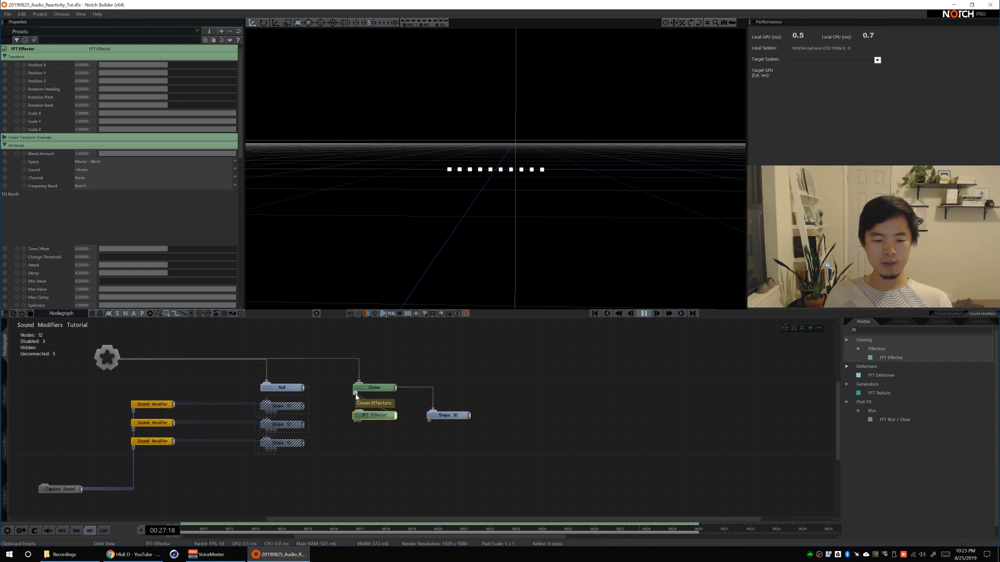
drag(357, 397, 376, 417)
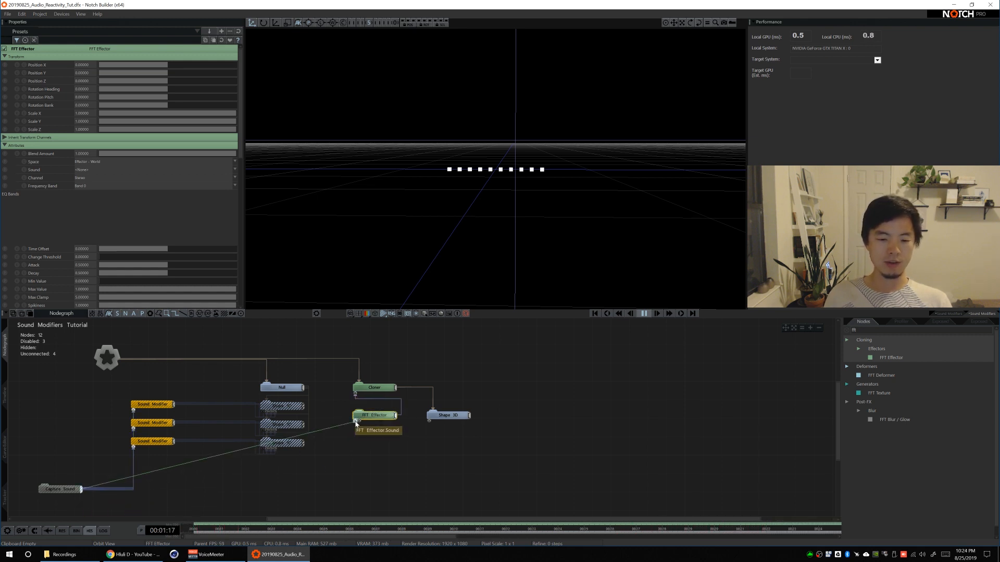
drag(357, 423, 357, 421)
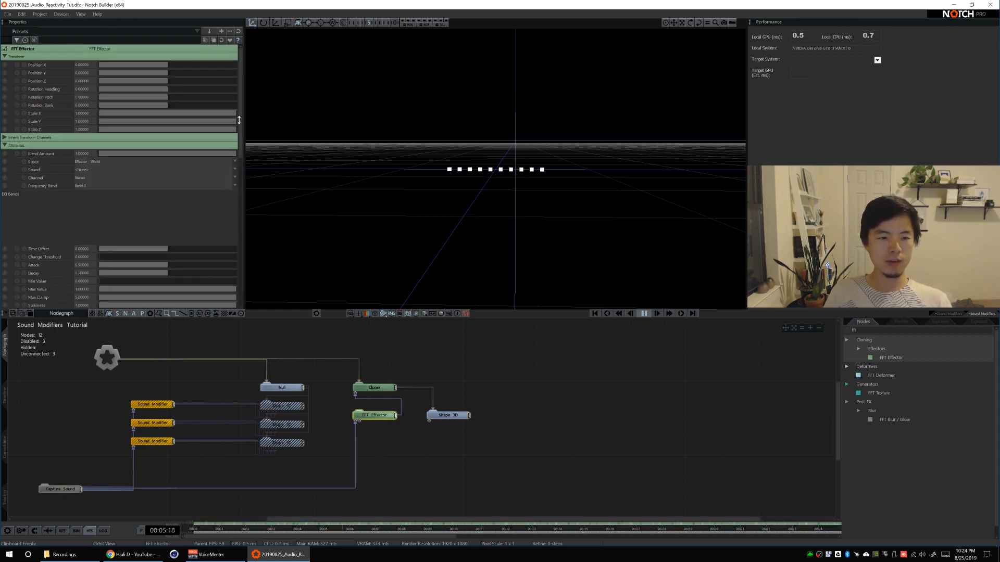
Set the FFT Effector's Effector Transform Position Y to 0.5 and its Falloff Mode to Infinite
scroll(239, 121, down, 5)
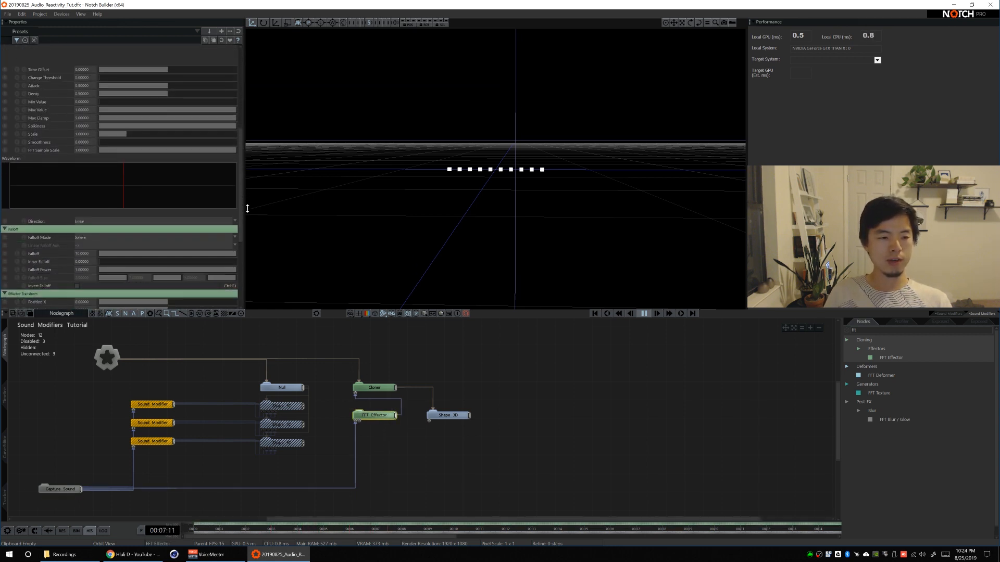
drag(247, 208, 253, 260)
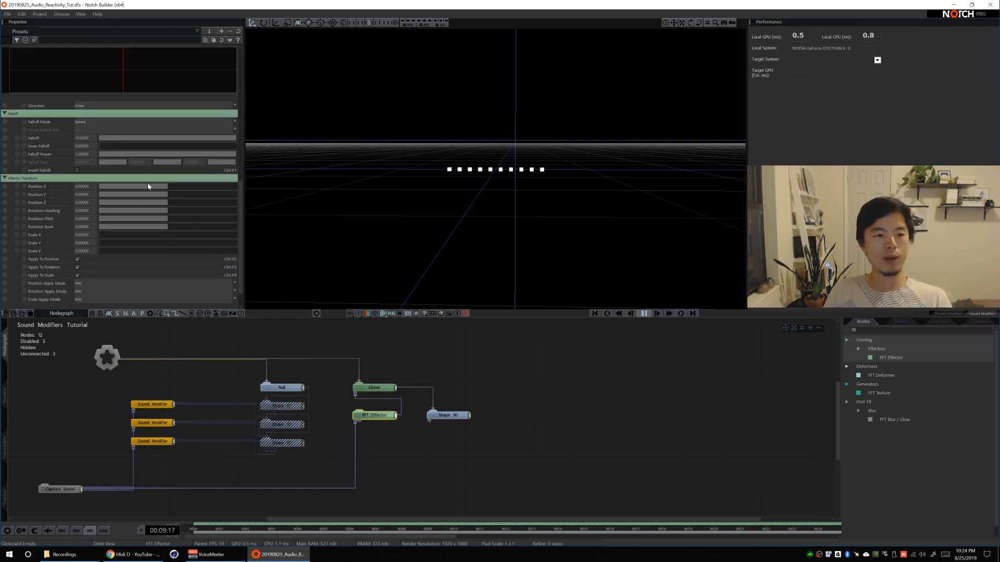
drag(172, 196, 168, 197)
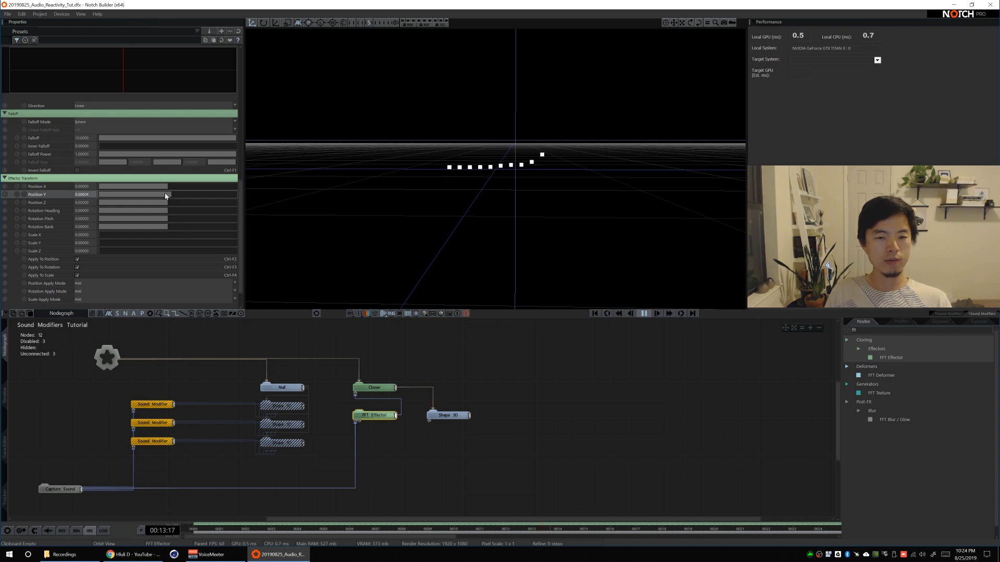
text(.5)
key(Return)
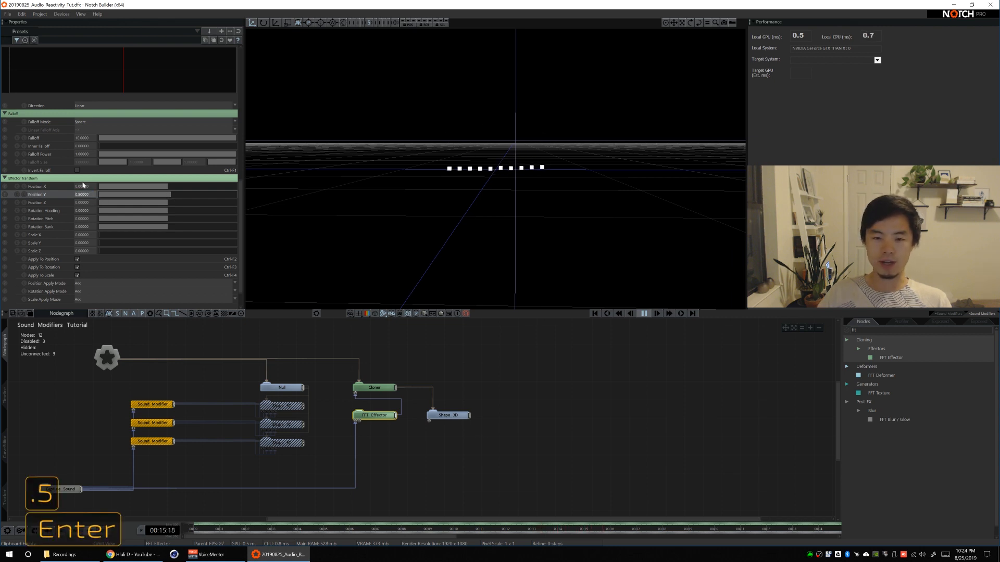
click(83, 123)
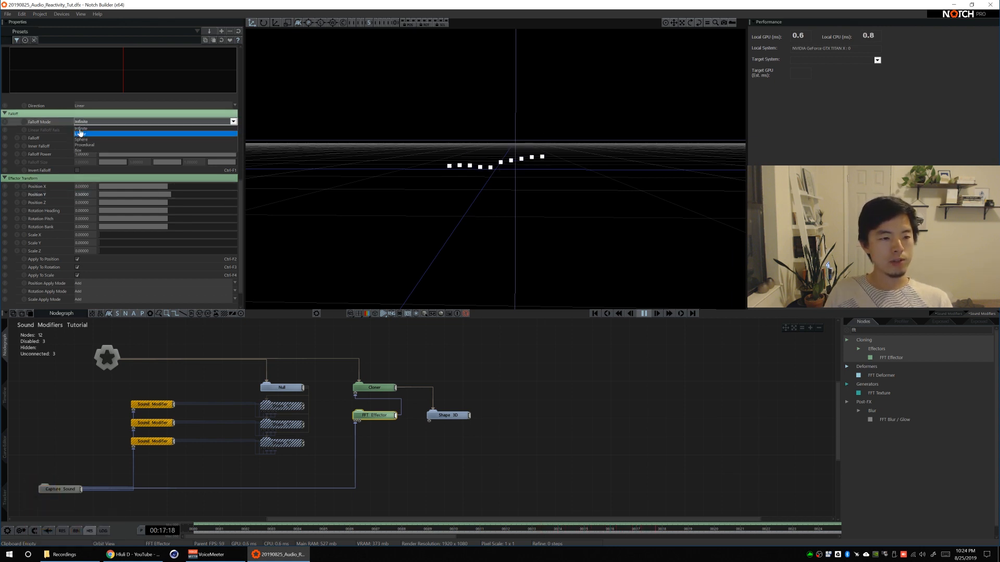
click(85, 129)
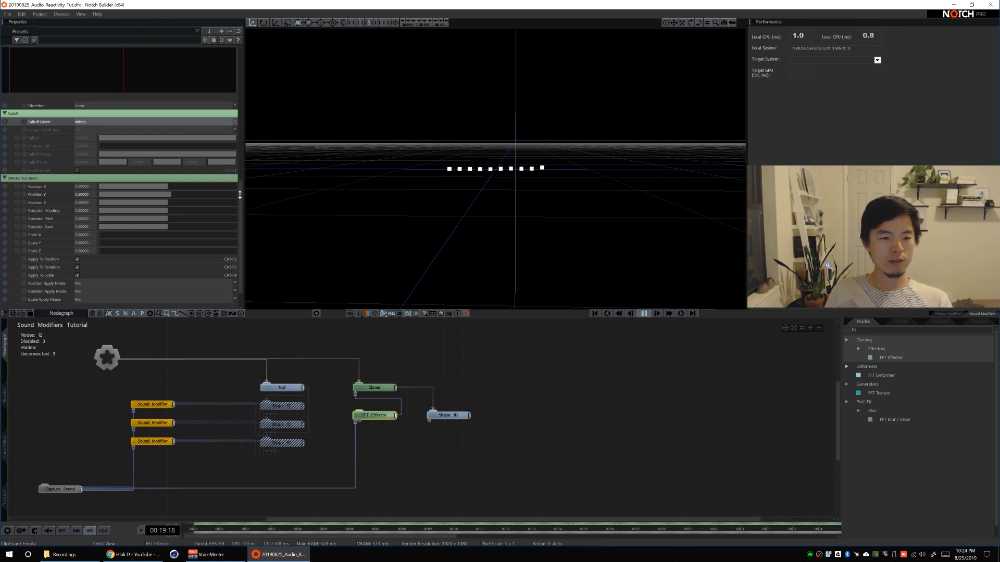
Try the FFT Effector's Frequency Band on Waveform, Band 7 and Band 0 to compare the clones' movement
drag(240, 194, 235, 73)
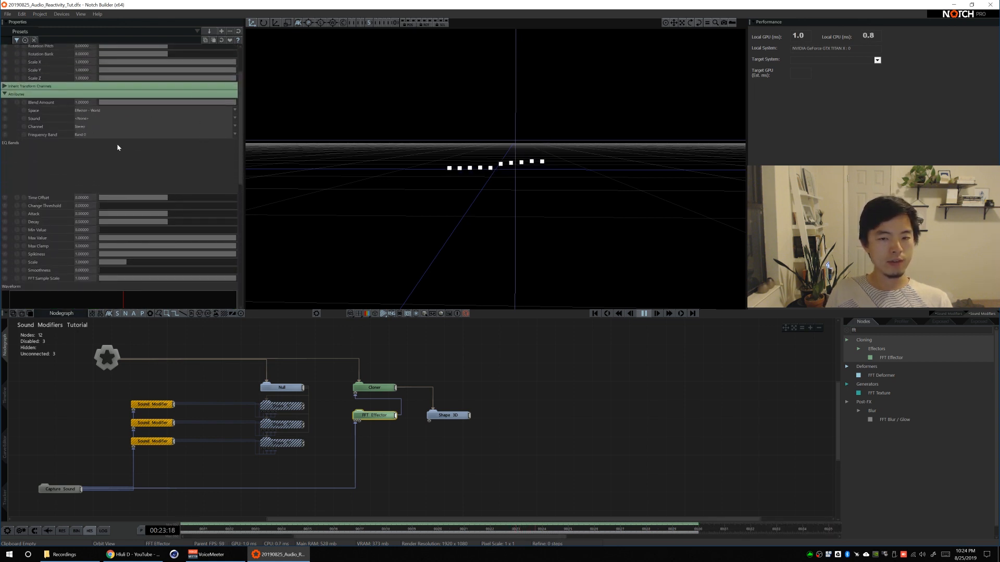
click(109, 135)
click(102, 141)
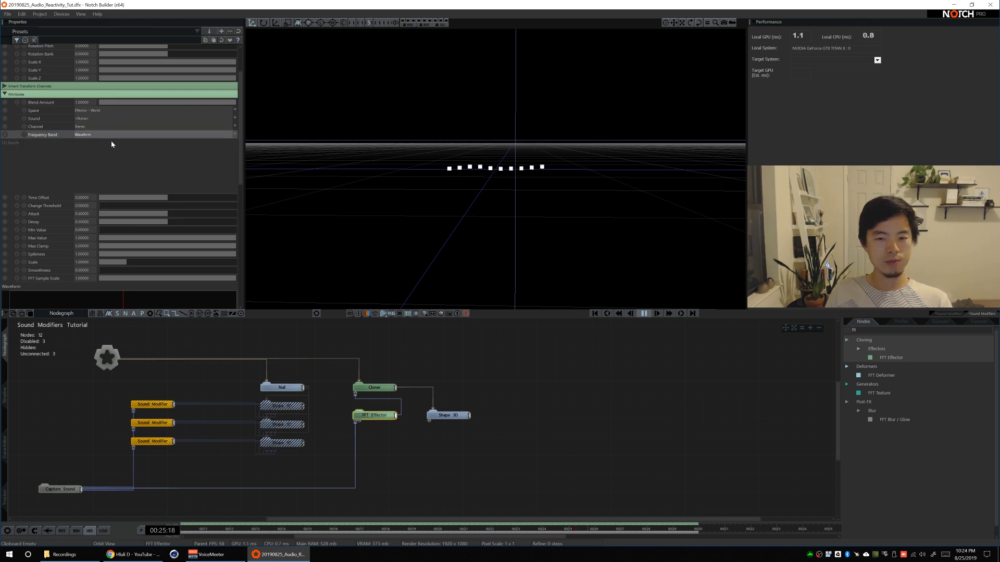
drag(241, 133, 241, 144)
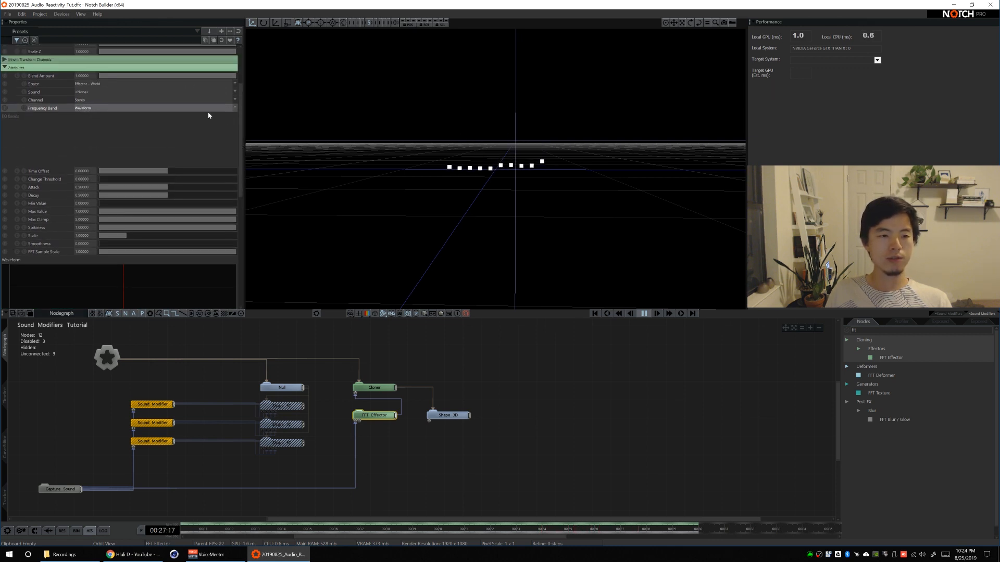
click(194, 108)
click(95, 158)
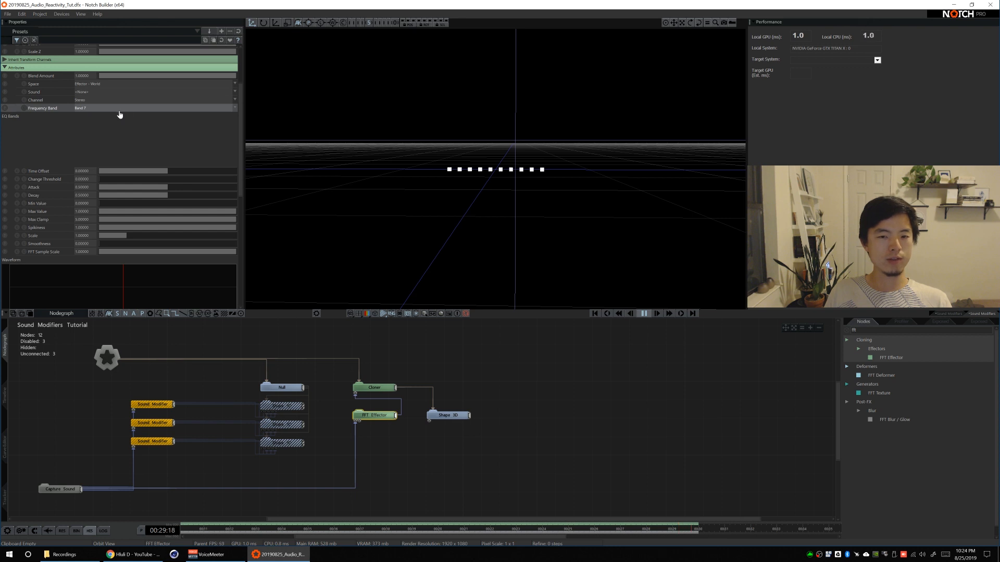
click(118, 109)
click(115, 121)
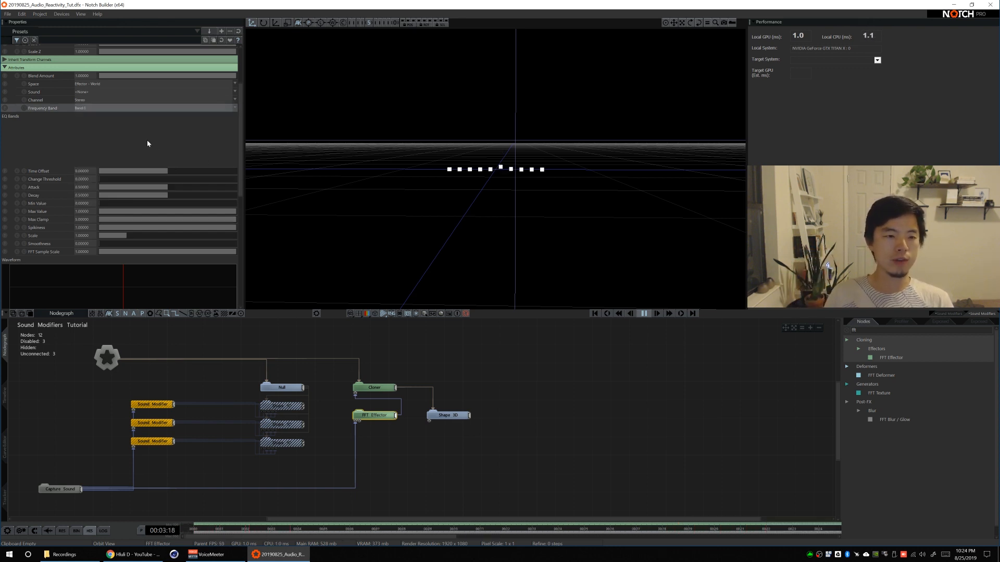
Try the FFT Effector's Frequency Band on Waveform, then switch it back to Band 1
click(137, 108)
click(90, 116)
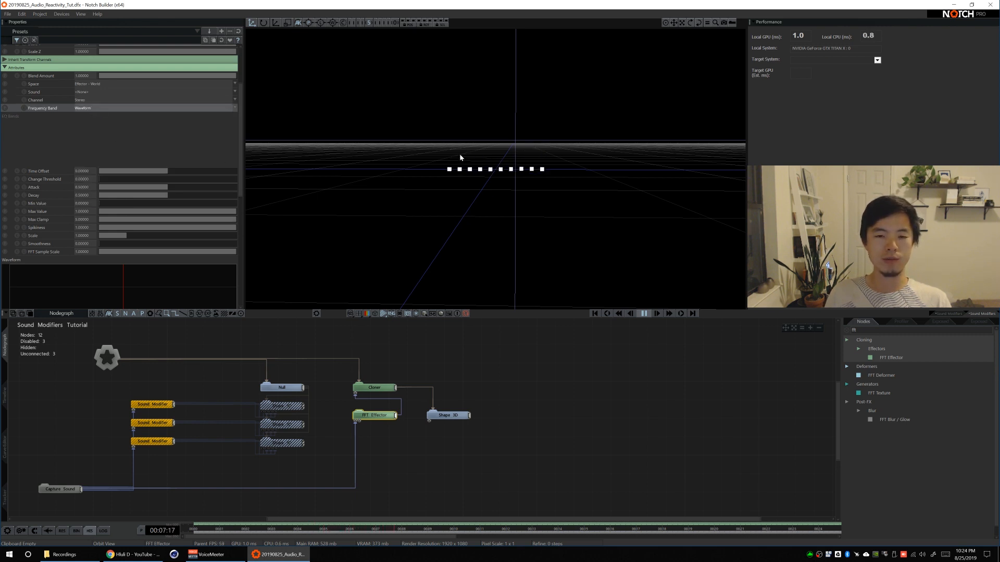
click(92, 108)
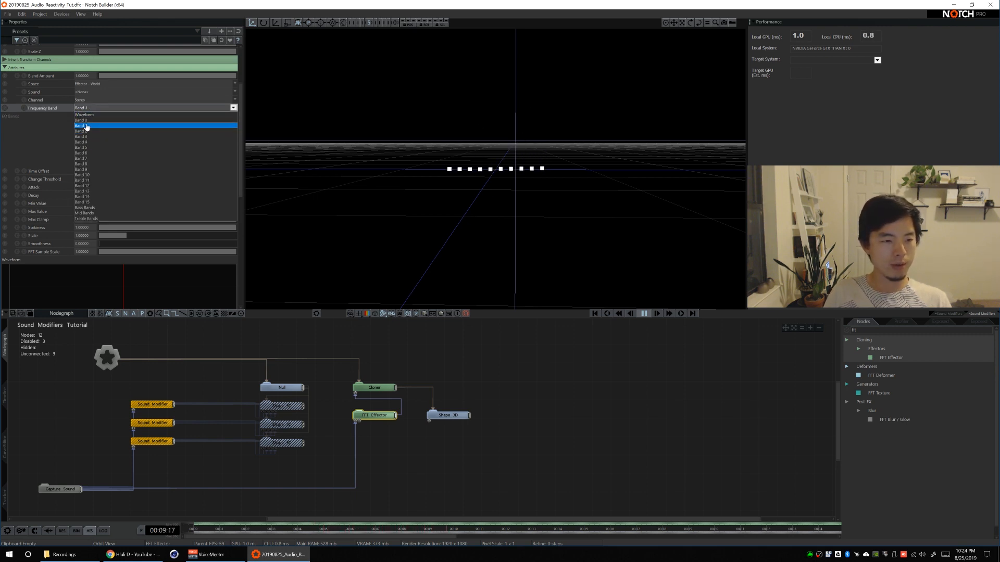
click(106, 125)
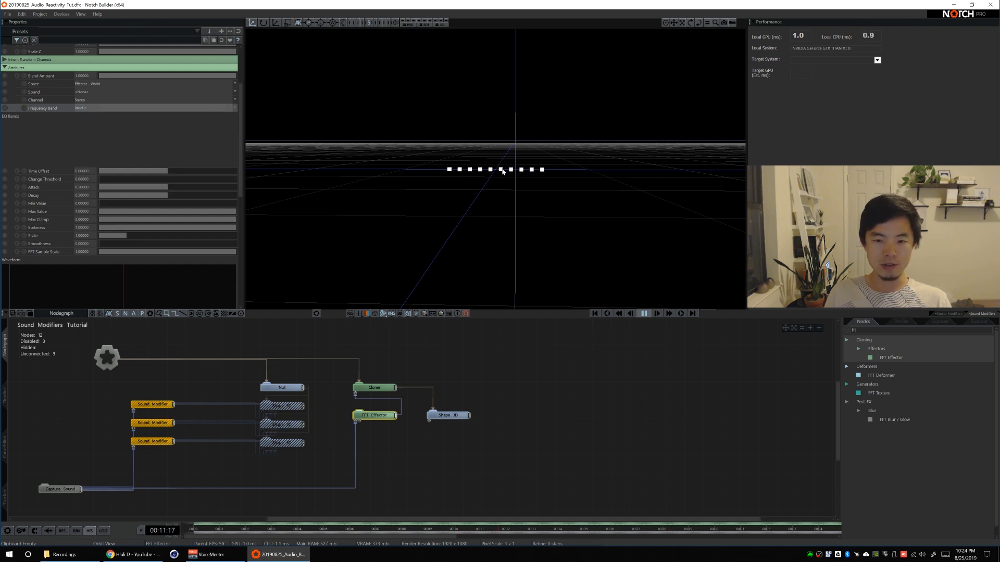
Examine up close how the middle clone reacts to the sound, and try the FFT Effector's Frequency Band on Band 15
key(ctrl)
ctrl+alt+drag(499, 162, 505, 184)
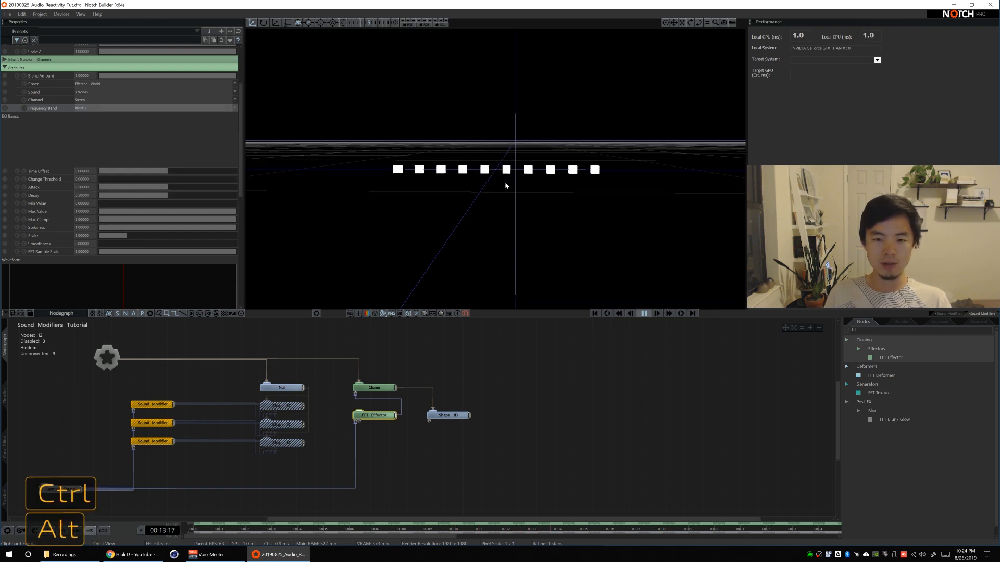
key(space)
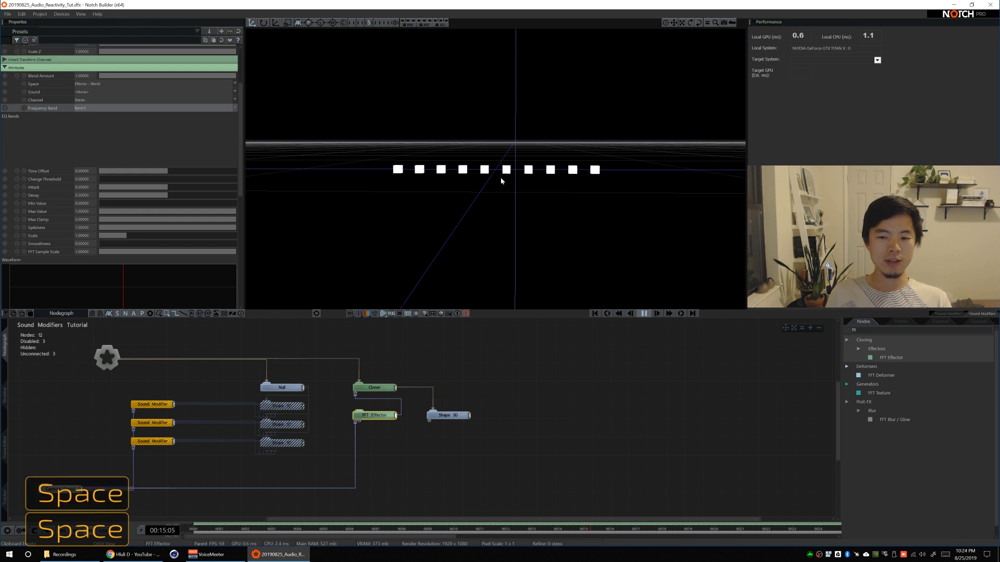
click(414, 433)
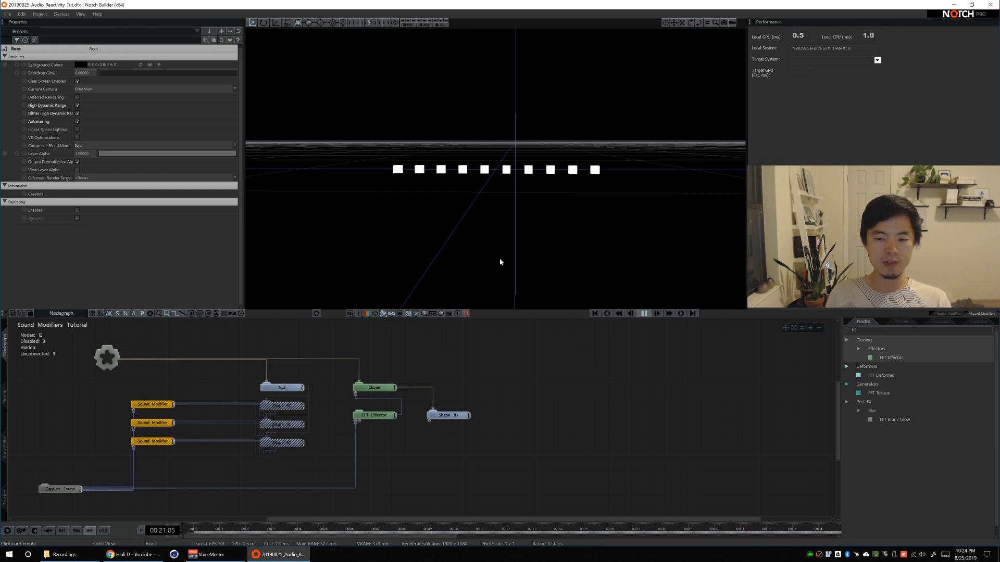
click(373, 415)
key(ctrl+z)
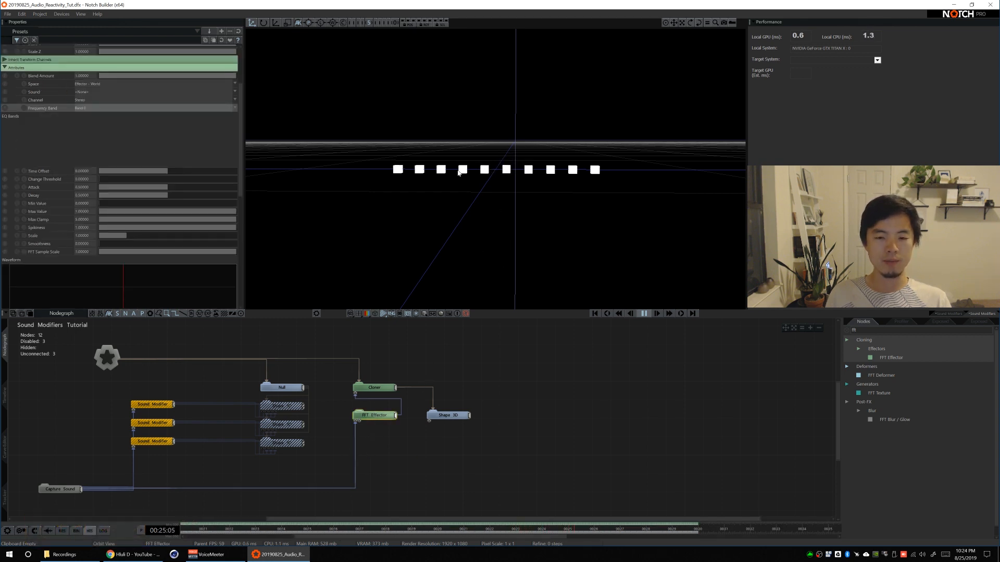
key(space)
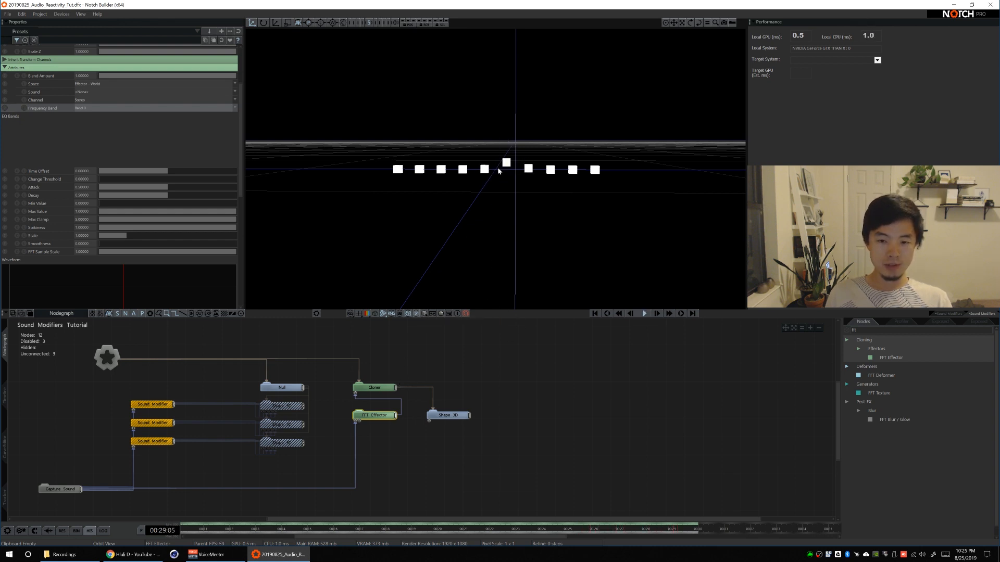
alt+drag(495, 176, 502, 200)
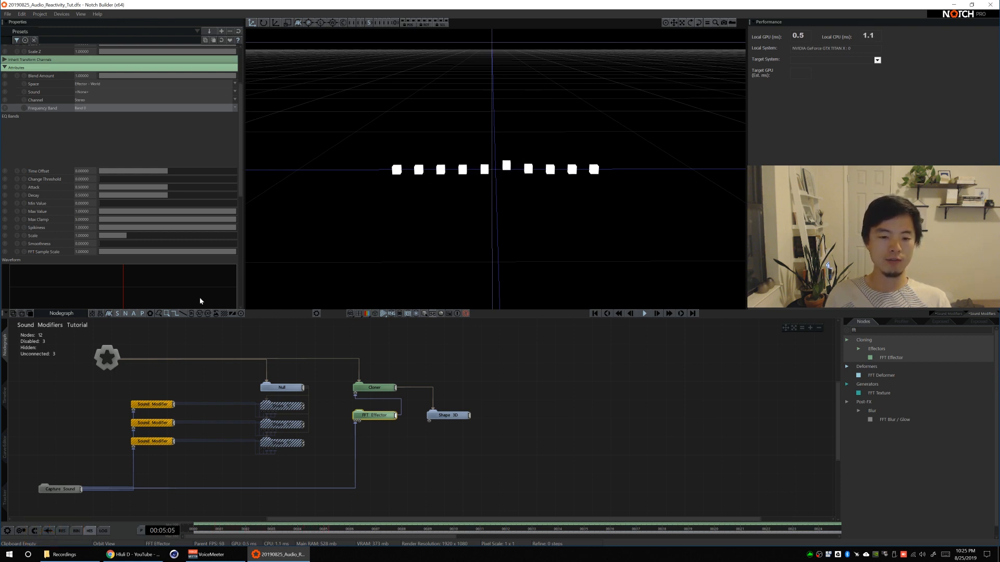
click(81, 107)
click(90, 202)
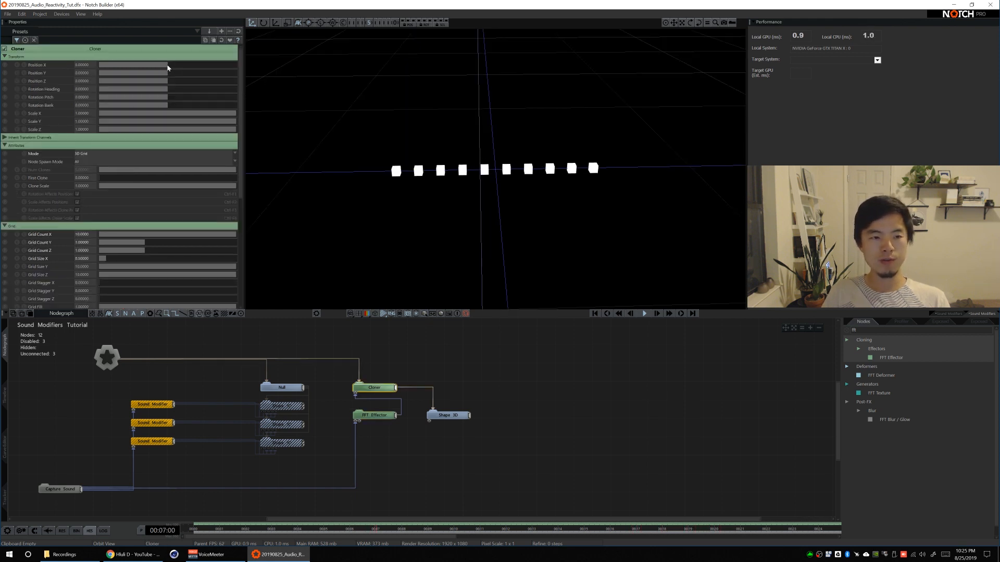
Offset the Cloner along X by setting its Position X to 0.25
drag(170, 65, 168, 66)
click(86, 65)
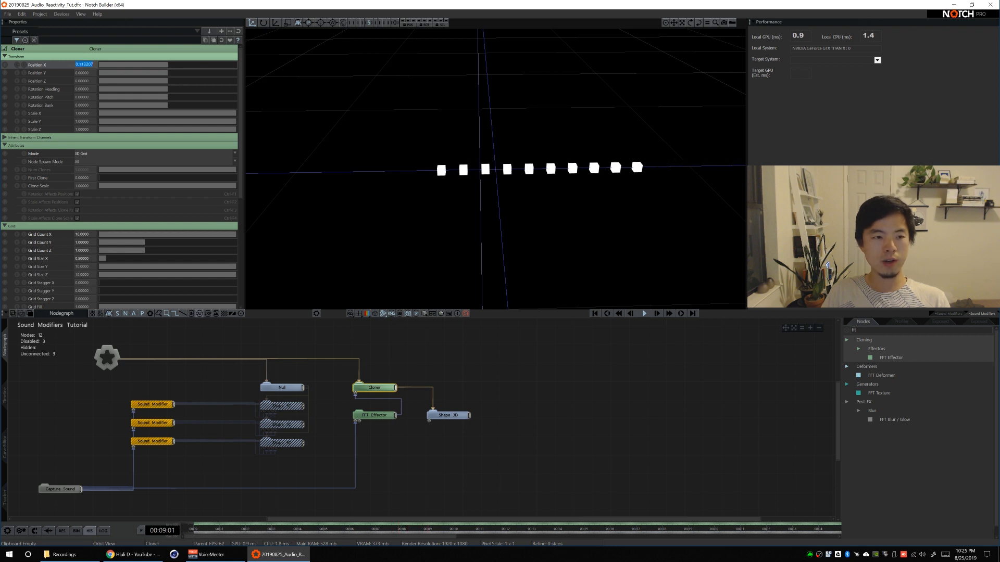
text(.25)
key(Return)
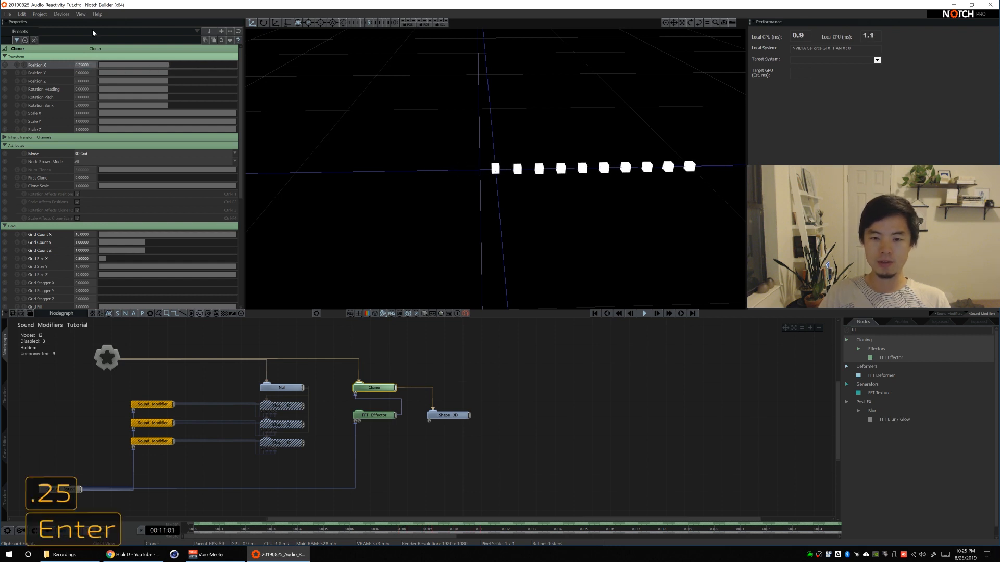
Try the FFT Effector's Frequency Band on Band 0, then set it to Waveform
alt+drag(580, 189, 539, 177)
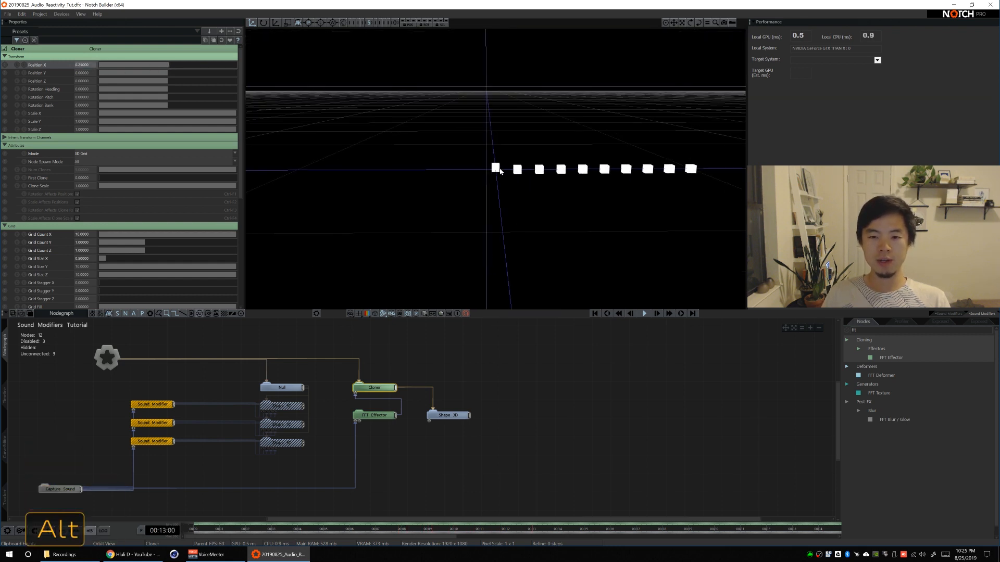
click(367, 416)
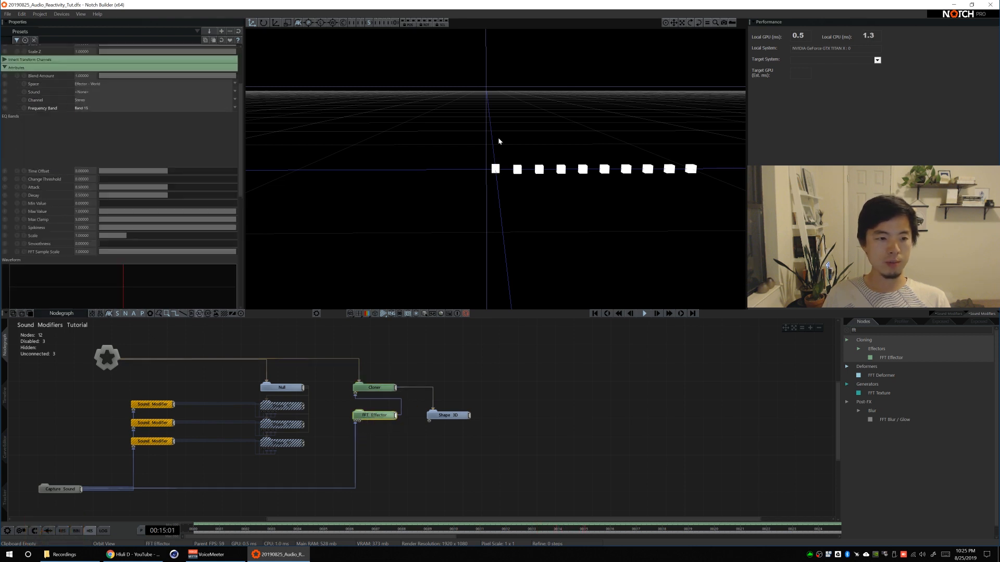
click(107, 108)
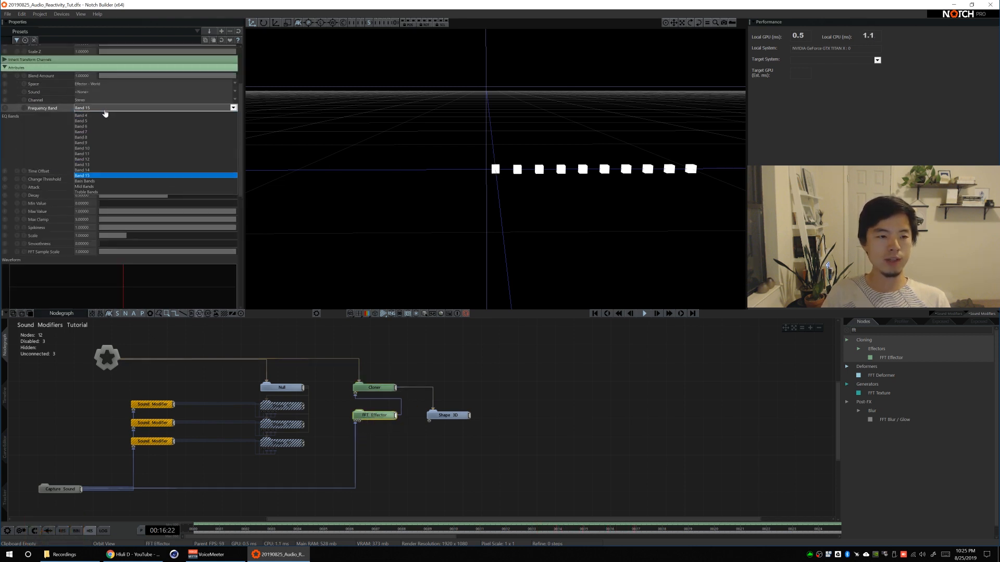
click(134, 118)
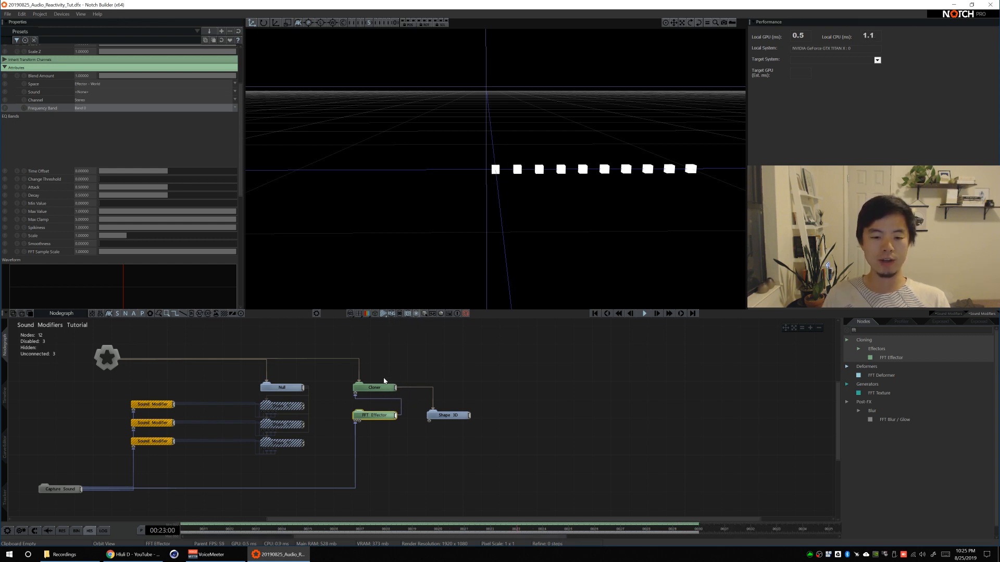
click(89, 108)
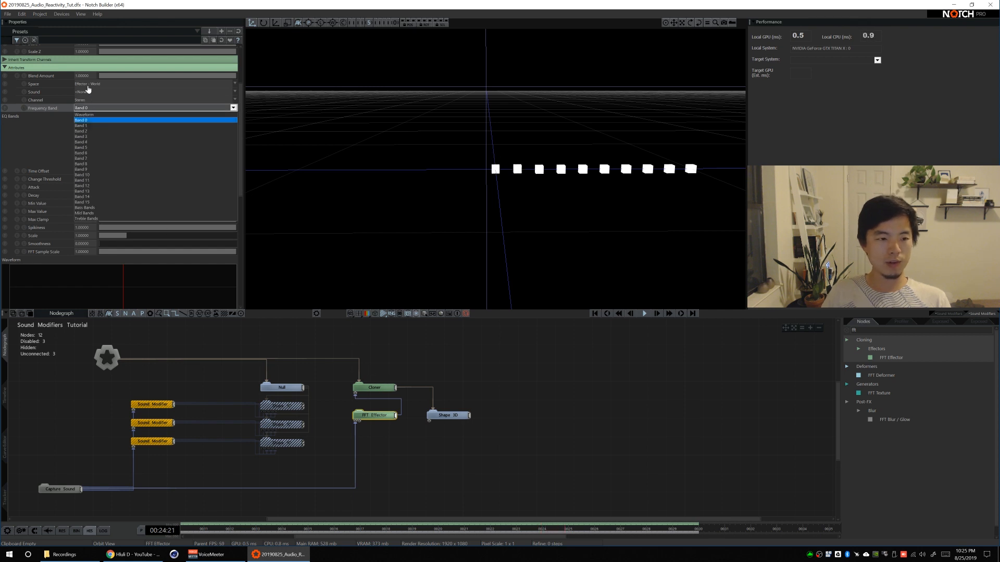
click(87, 117)
Reduce the Cloner's Clone Scale to about 0.18 and set its Grid Count X to 50
click(374, 388)
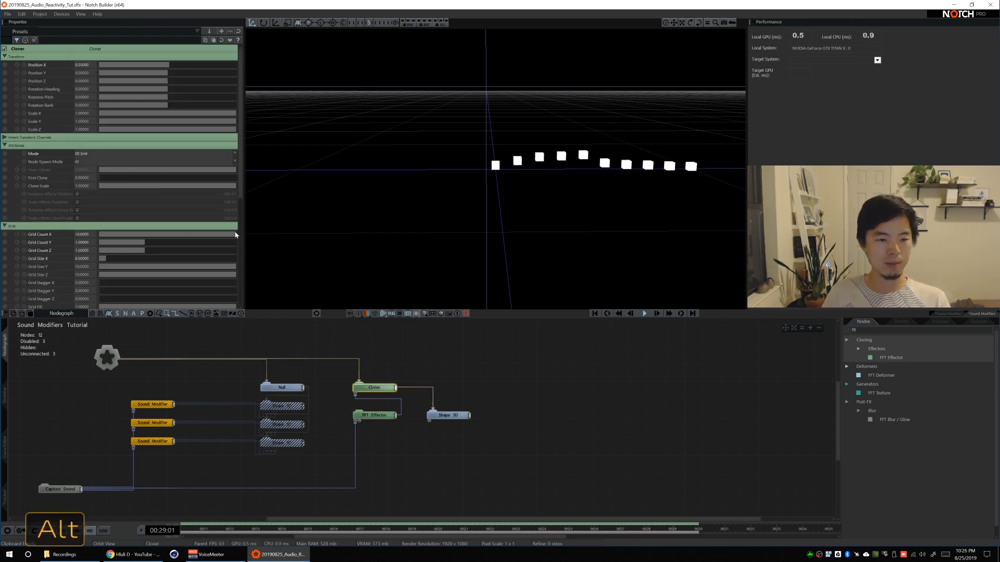
alt+drag(211, 235, 482, 404)
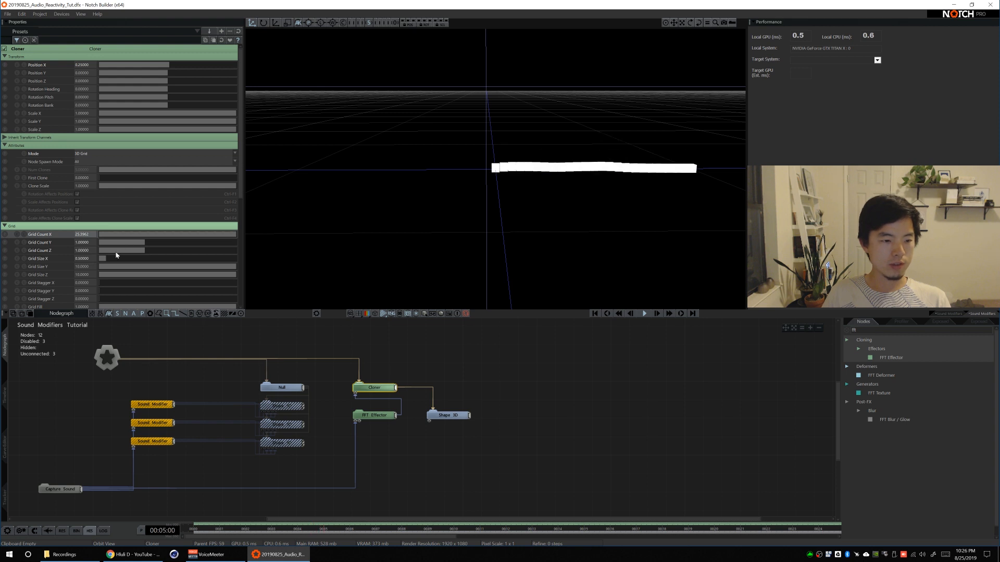
mouse_move(104, 186)
mouse_down()
mouse_move(196, 188)
mouse_move(158, 186)
mouse_up()
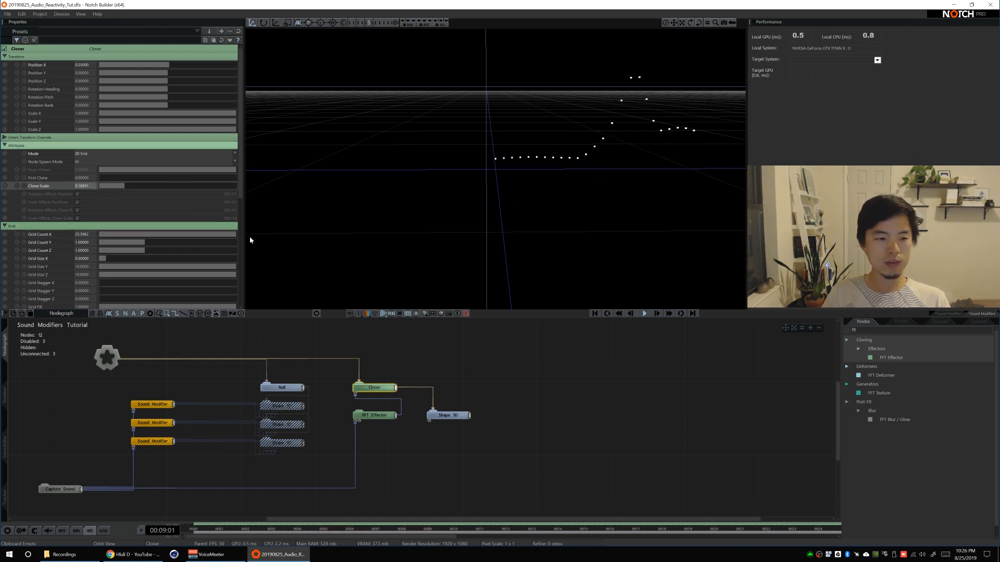
click(91, 236)
text(50)
key(Return)
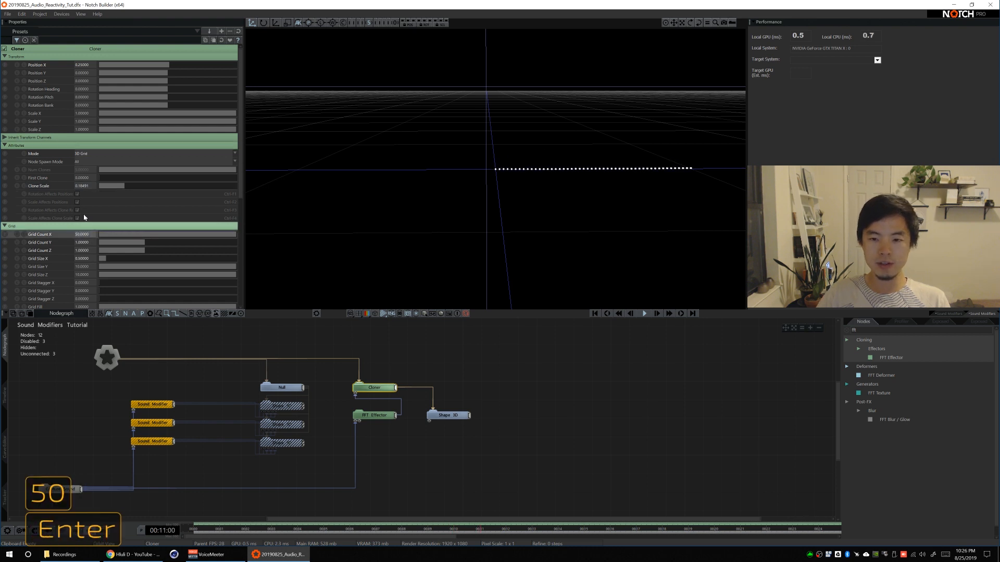
Hide the reference grid in the viewport so only the row of clones is displayed
alt+drag(580, 151, 479, 183)
key(alt+g)
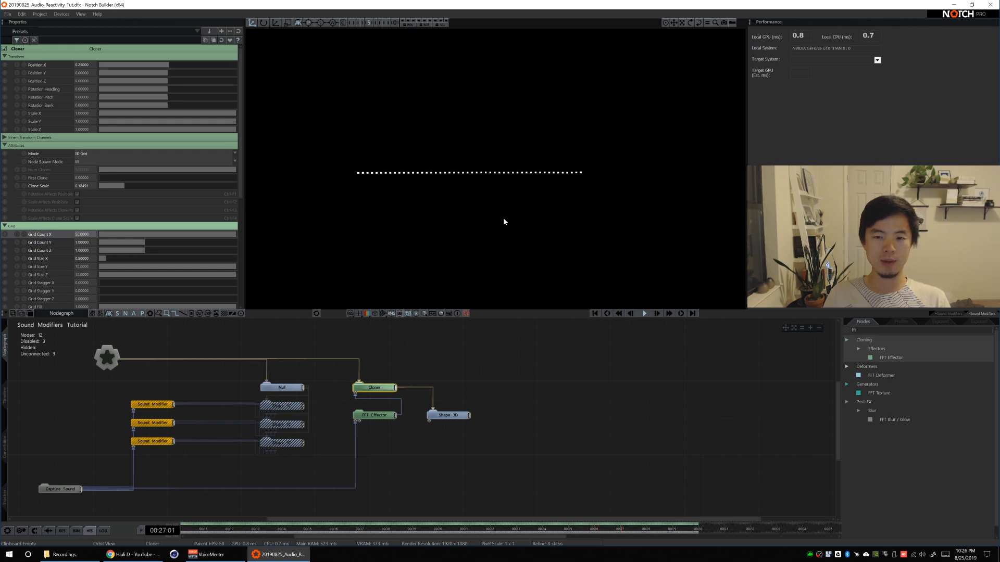
Try raising the FFT Effector's Effector Transform Scale X and Scale Y to about 1, then to 5 each
click(378, 416)
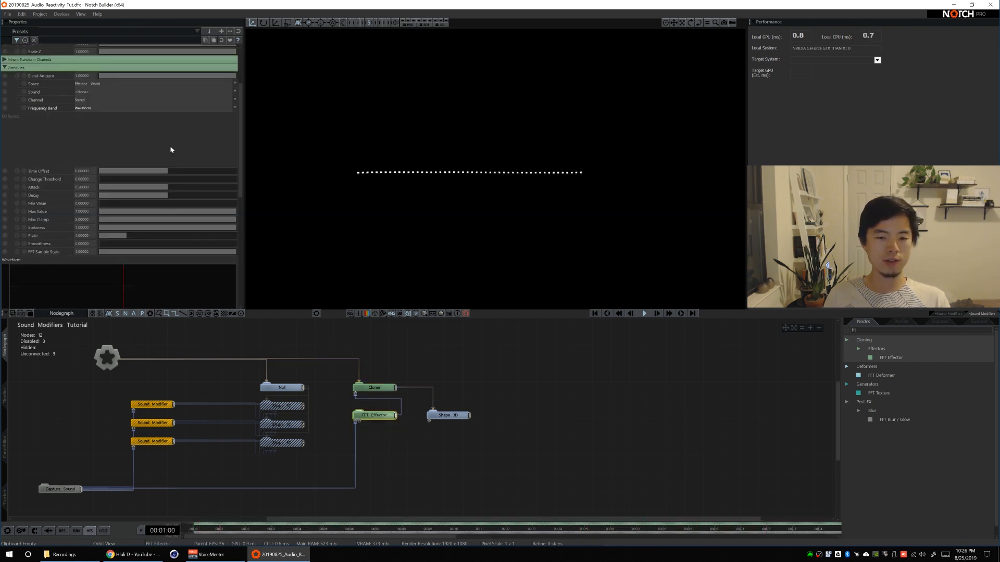
scroll(229, 249, down, 5)
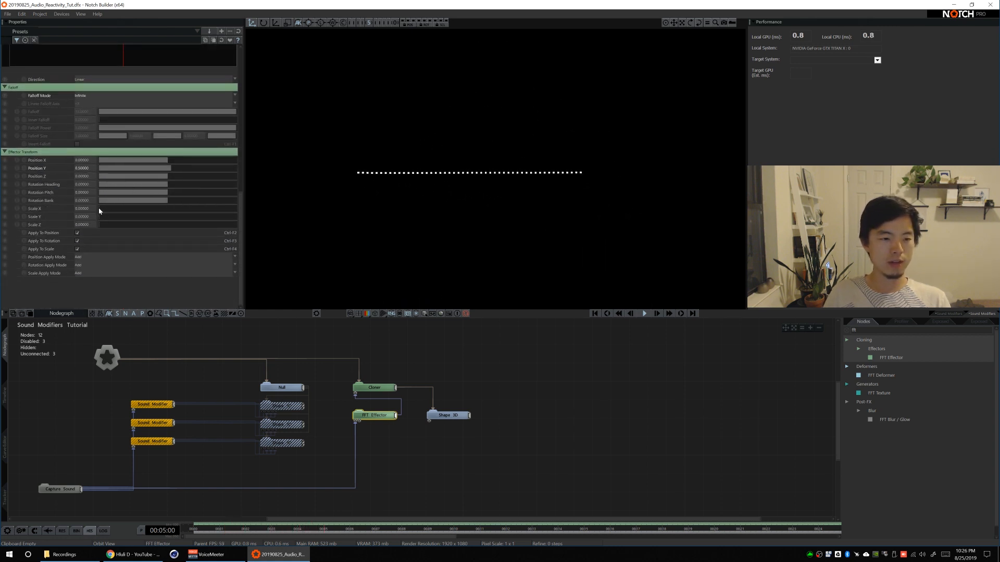
drag(98, 208, 234, 208)
drag(127, 217, 270, 206)
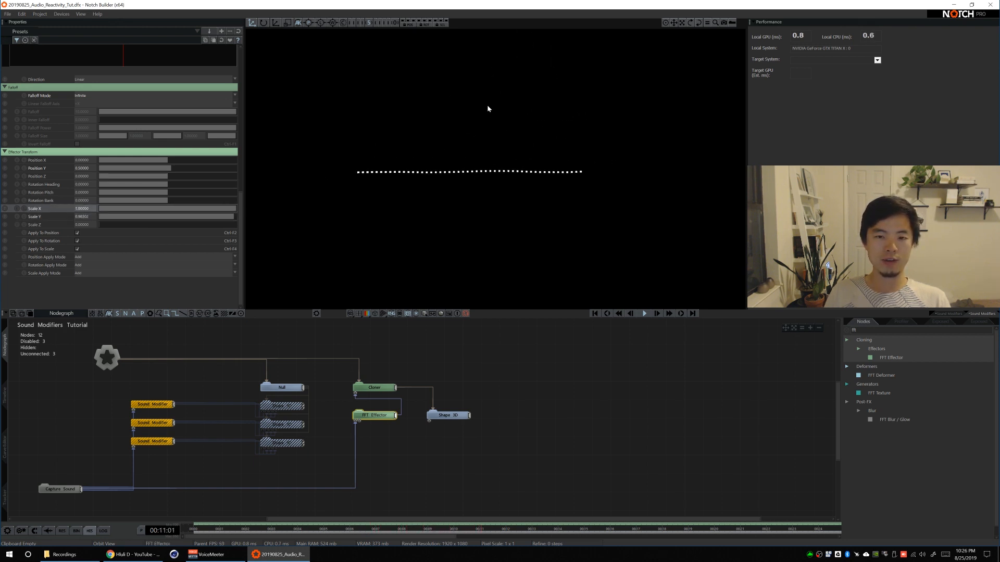
click(82, 208)
text(5)
key(Tab)
text(5)
key(Return)
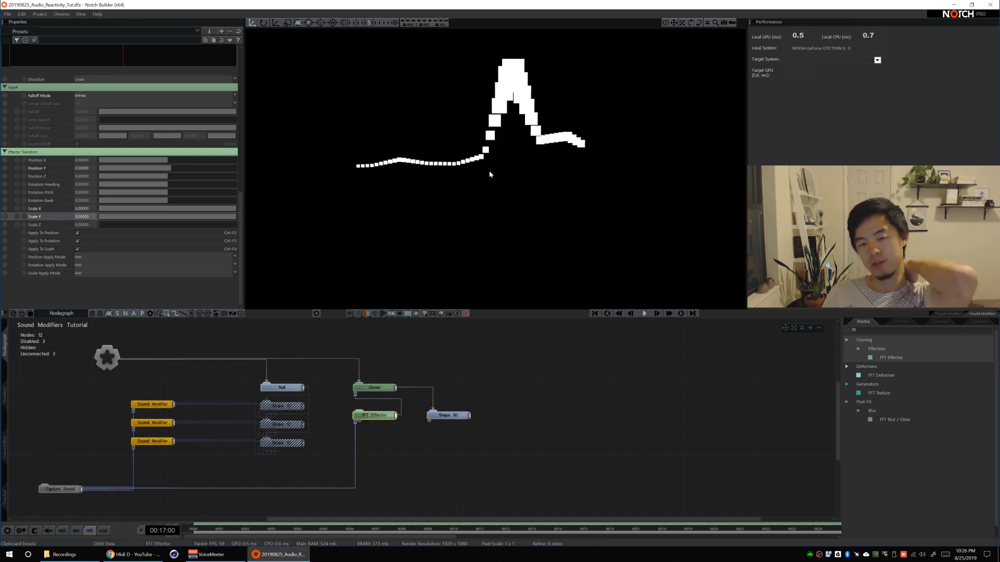
Reset the FFT Effector's Effector Transform Scale X and Scale Y to 0
click(83, 208)
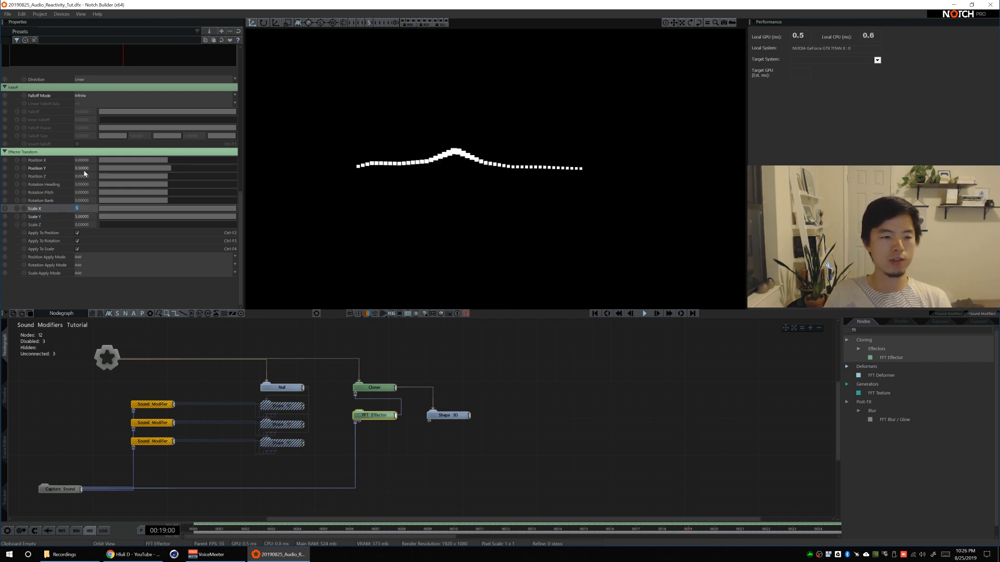
text(0)
key(Tab)
text(0)
key(Return)
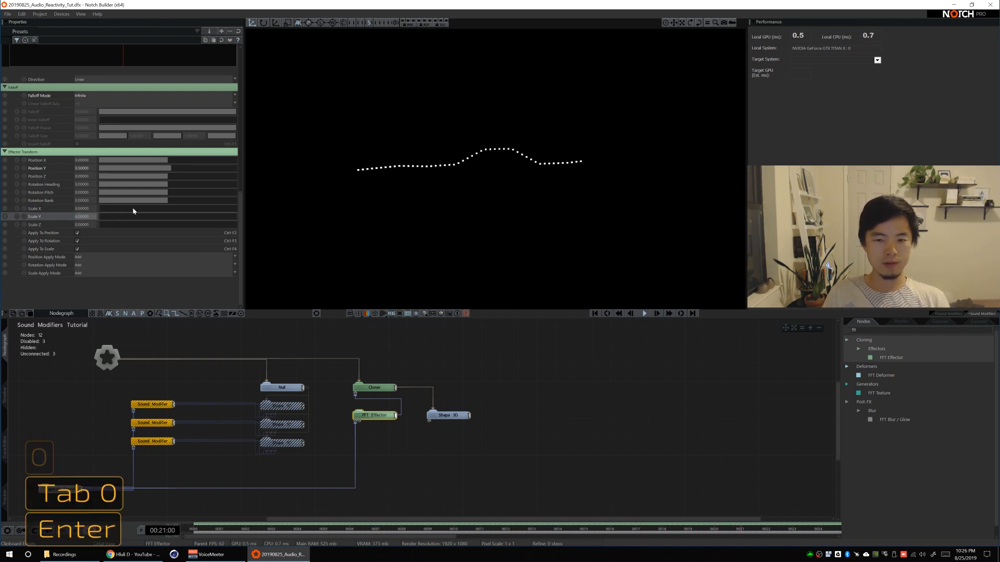
Add a Colour Ramp Effector below the FFT Effector and connect it to the Cloner's effectors input
click(869, 331)
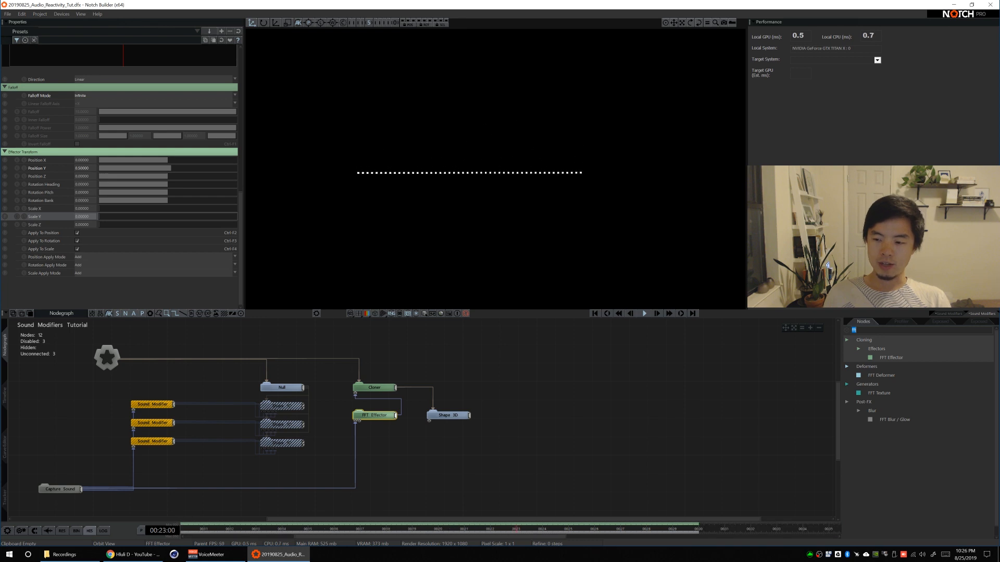
text(colour ramp)
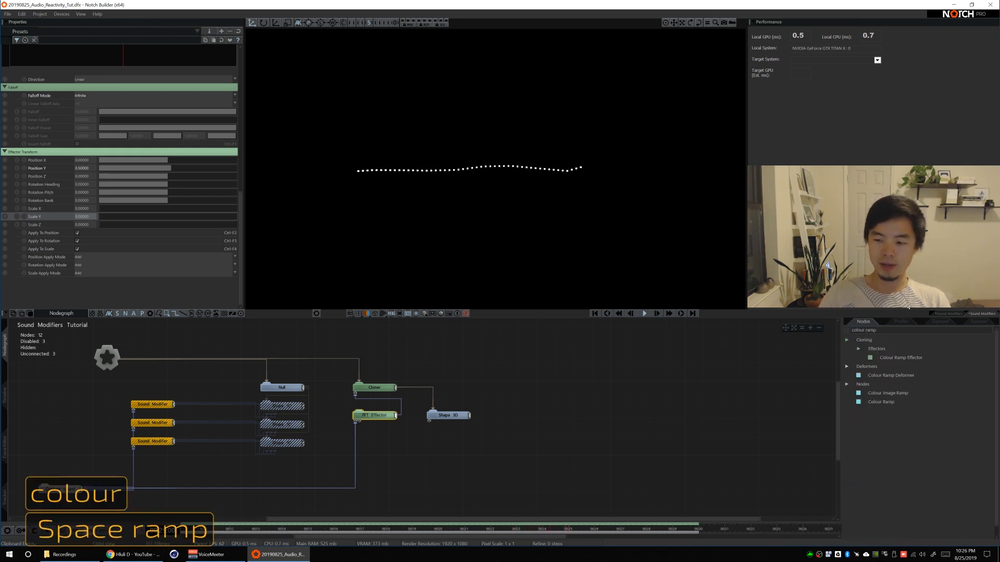
drag(900, 358, 359, 434)
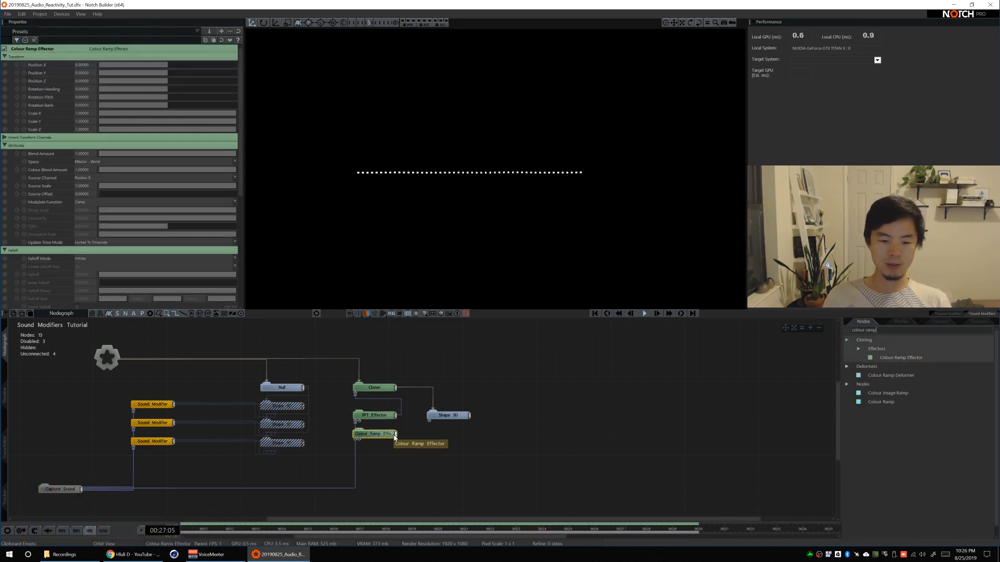
drag(355, 398, 355, 394)
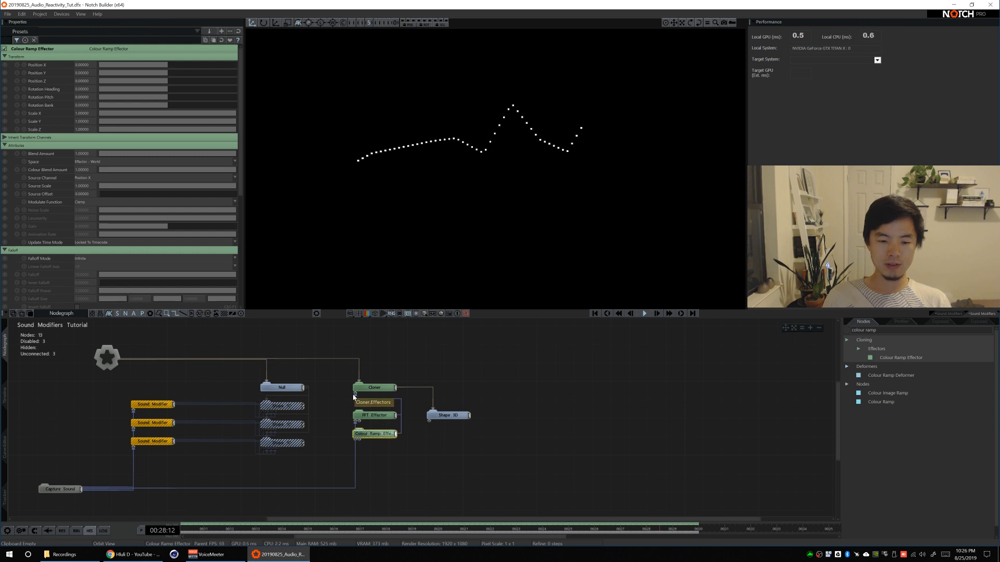
Add a Colour Ramp node, connect it to the Colour Ramp Effector, and set its Num Control Points to 3
click(879, 330)
text(colour ramp)
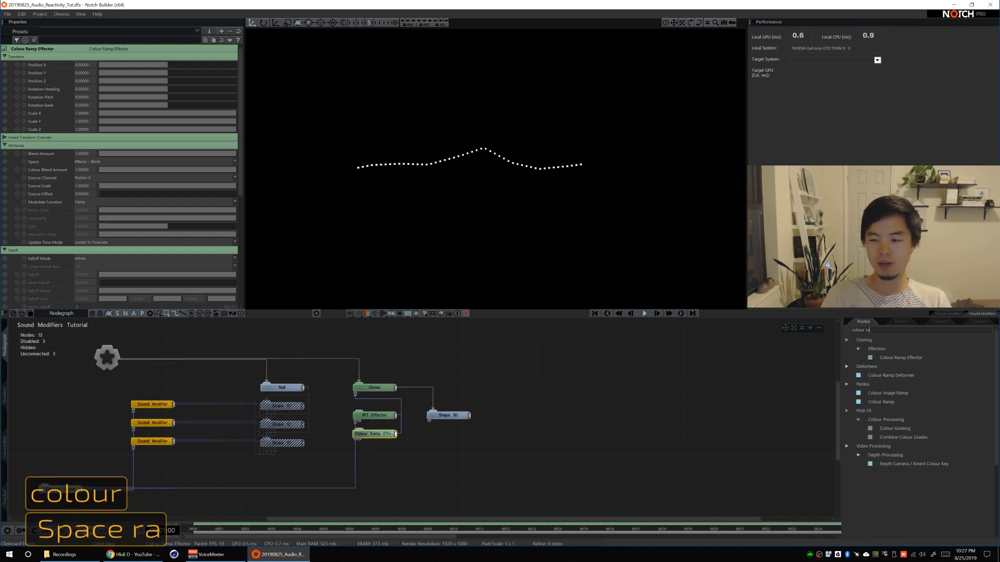
drag(881, 402, 356, 441)
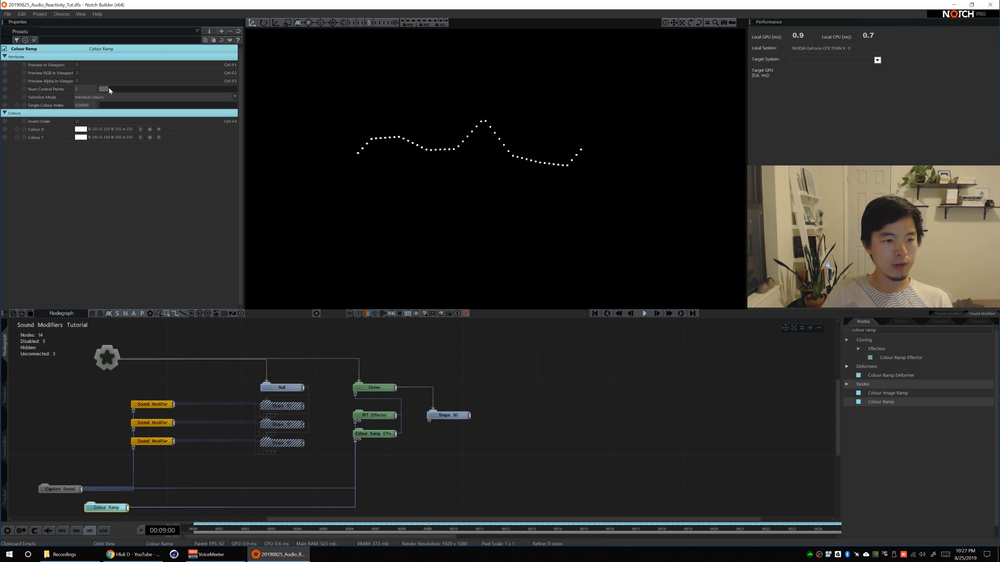
drag(114, 89, 120, 89)
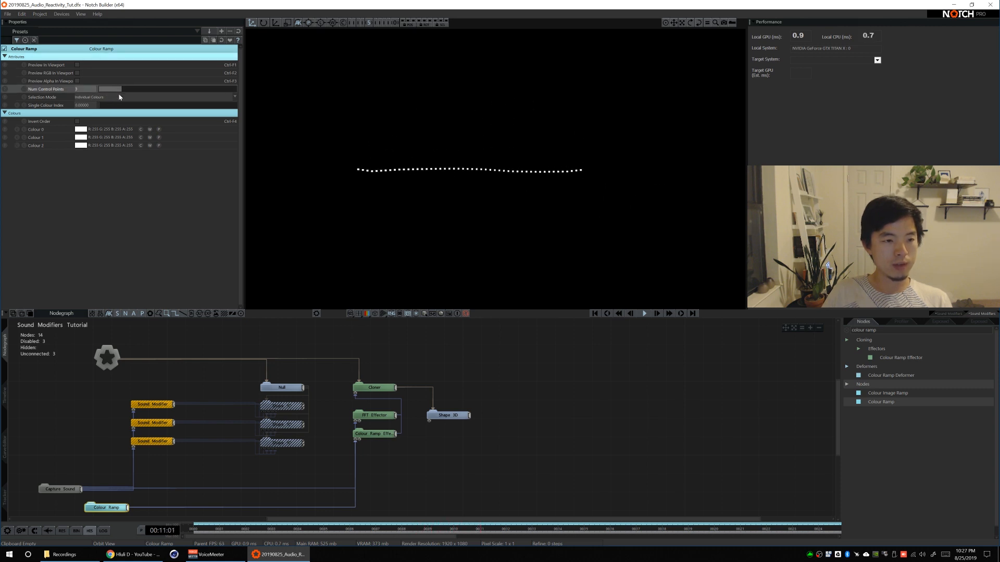
Colour the Colour Ramp's control points with Colour 0 blue, Colour 1 yellow and Colour 2 orange-red
click(81, 129)
drag(26, 166, 63, 171)
click(80, 129)
click(81, 138)
click(82, 137)
click(83, 146)
click(80, 146)
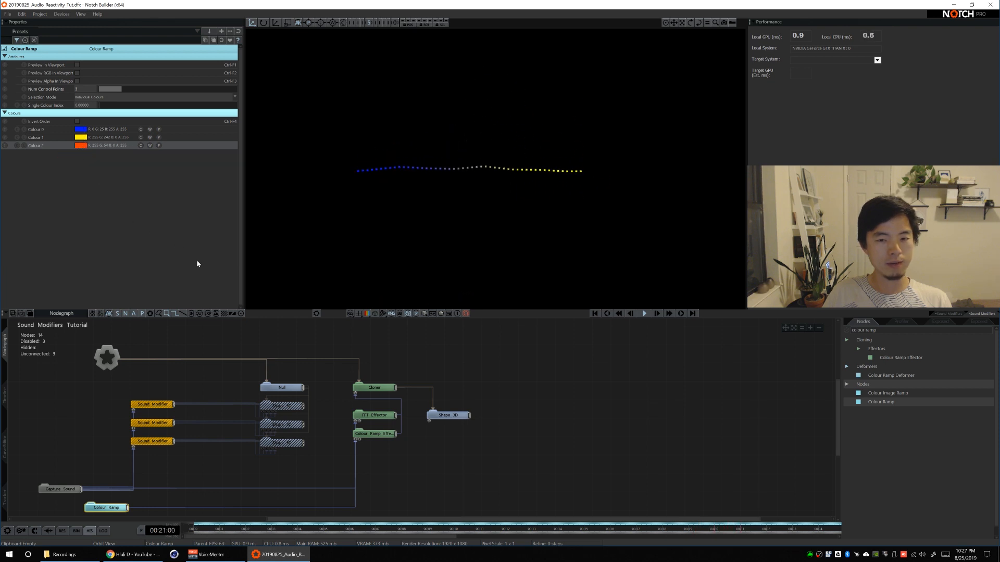
Set the Colour Ramp Effector's Source Channel to Position Y
click(374, 434)
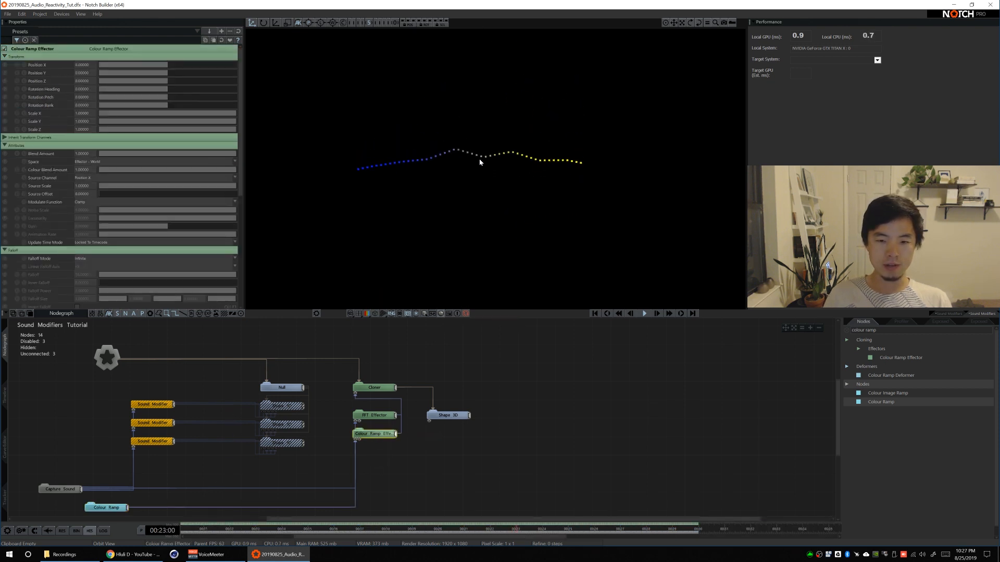
click(98, 179)
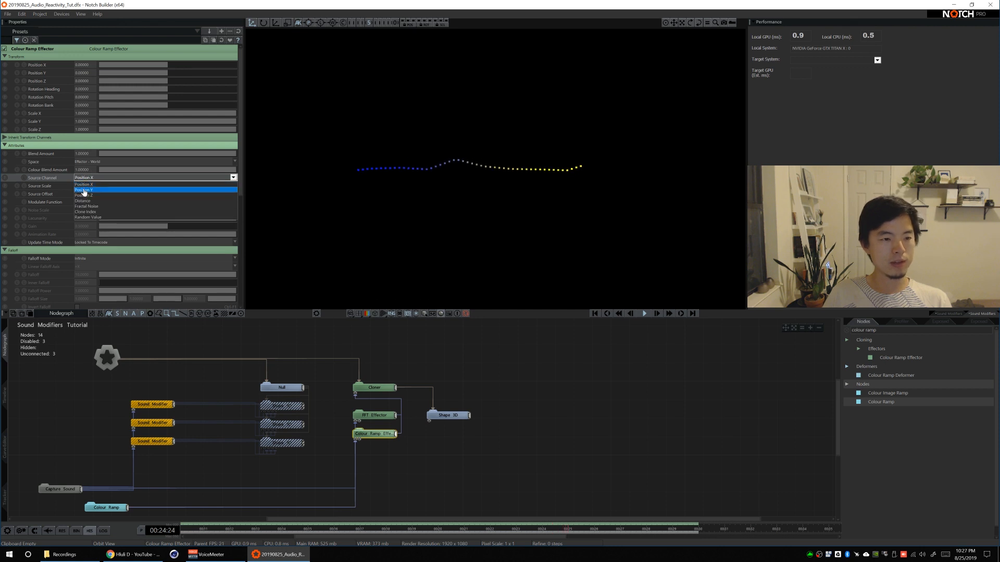
click(86, 190)
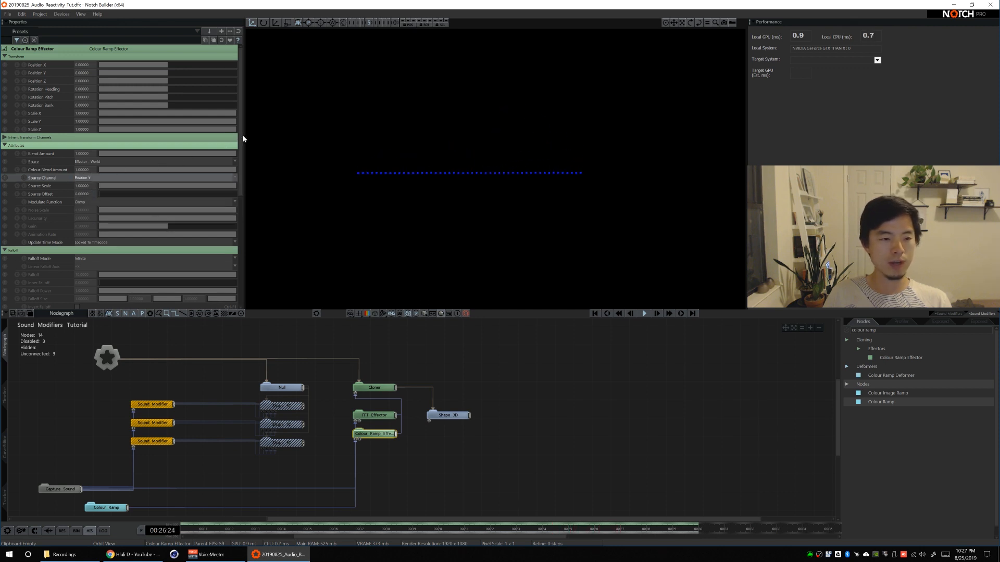
drag(242, 139, 243, 232)
scroll(235, 171, up, 3)
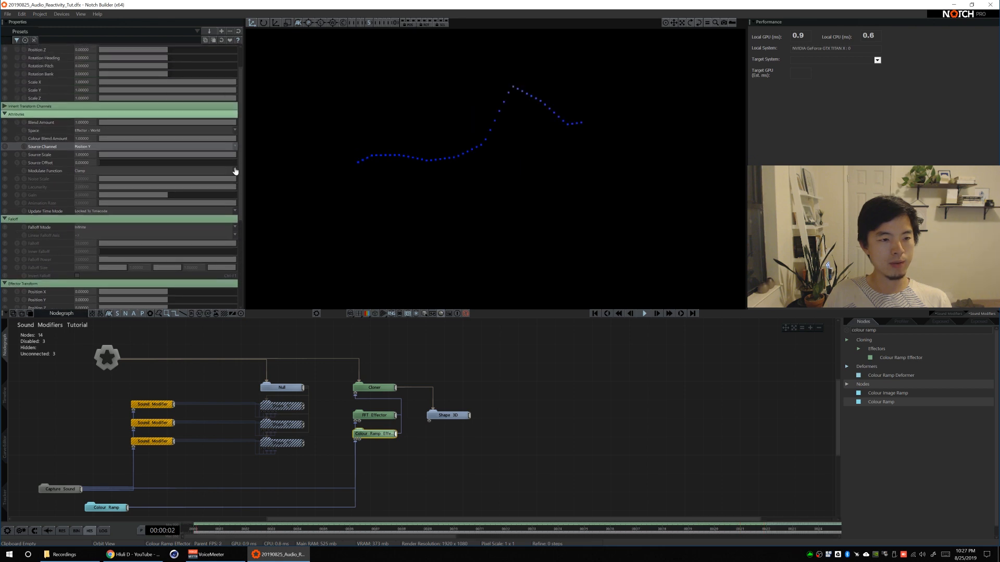
Set the Colour Ramp Effector's Source Scale to 10
click(189, 155)
alt+drag(270, 163, 398, 161)
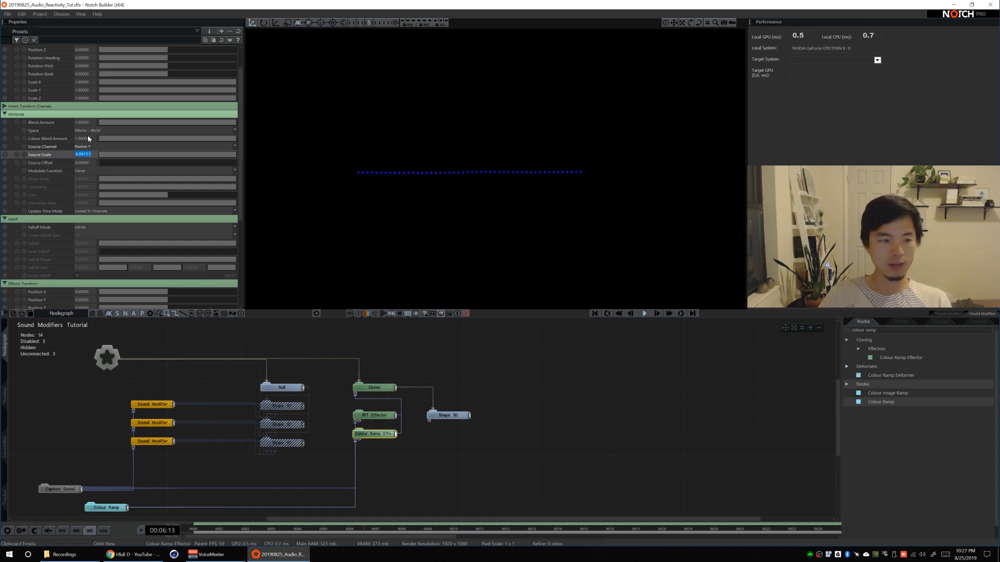
text(10)
key(Return)
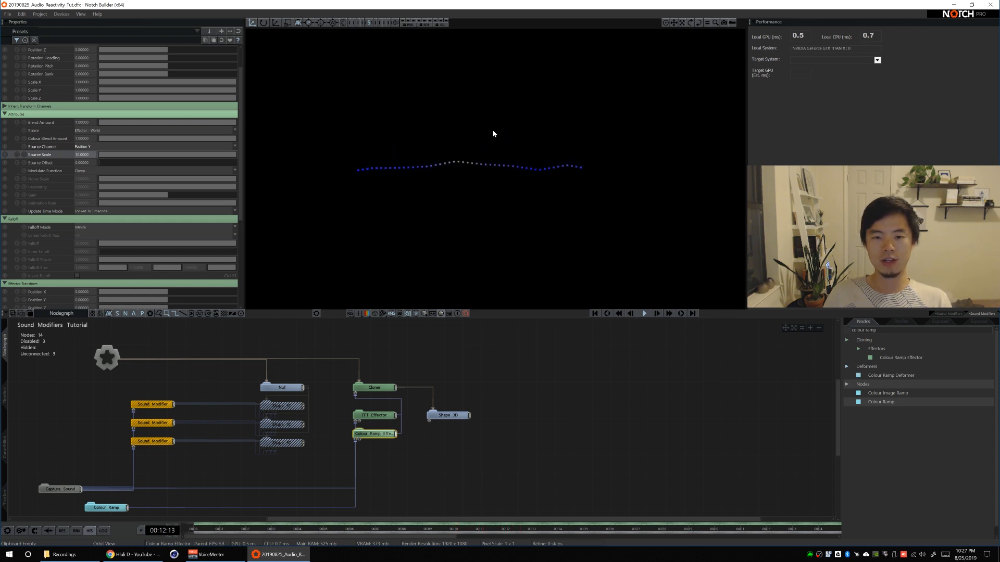
key(alt)
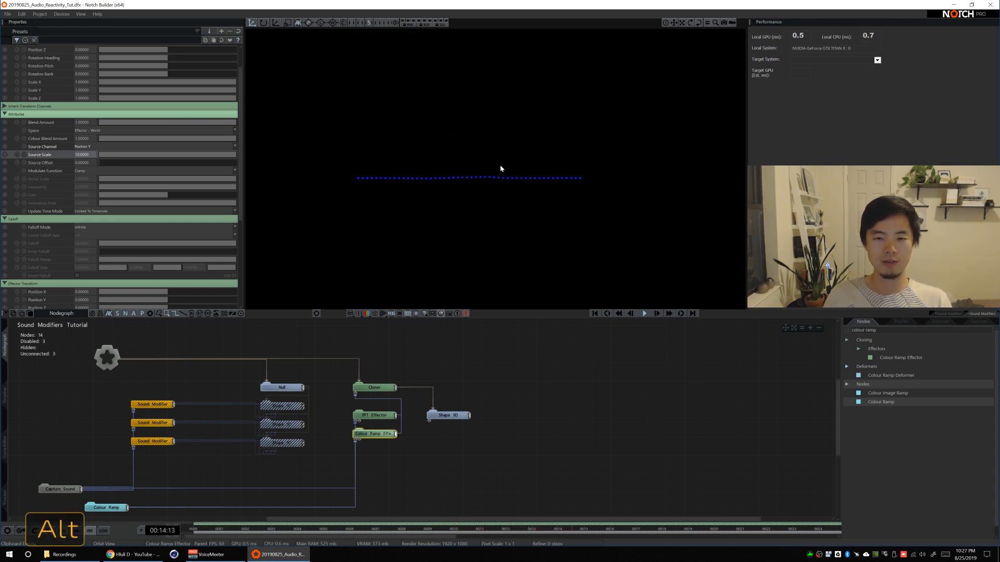
Adjust the FFT Effector's Spikiness to about 0.5, Change Threshold to about 0.17 and Decay to about 0.03
click(380, 415)
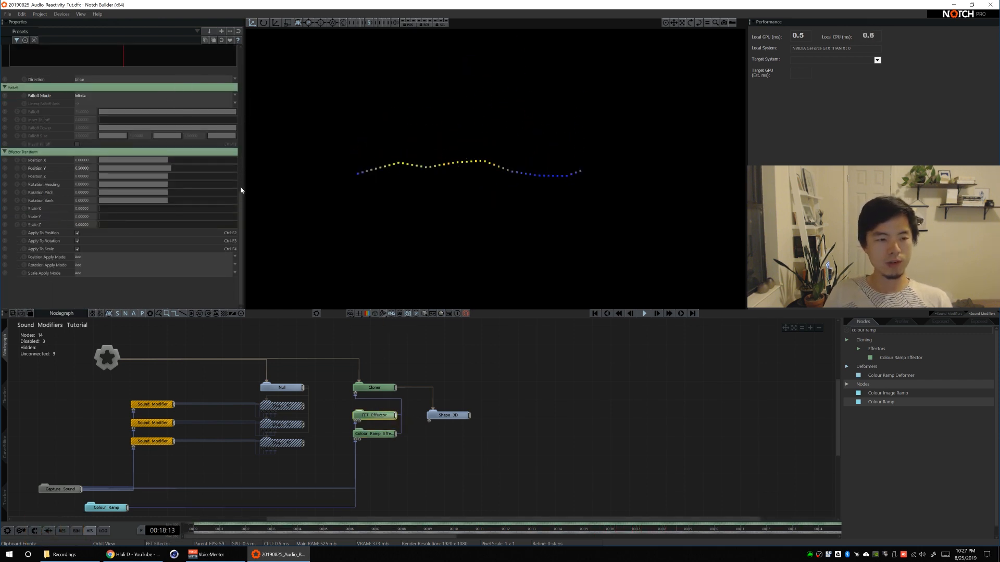
scroll(238, 171, up, 5)
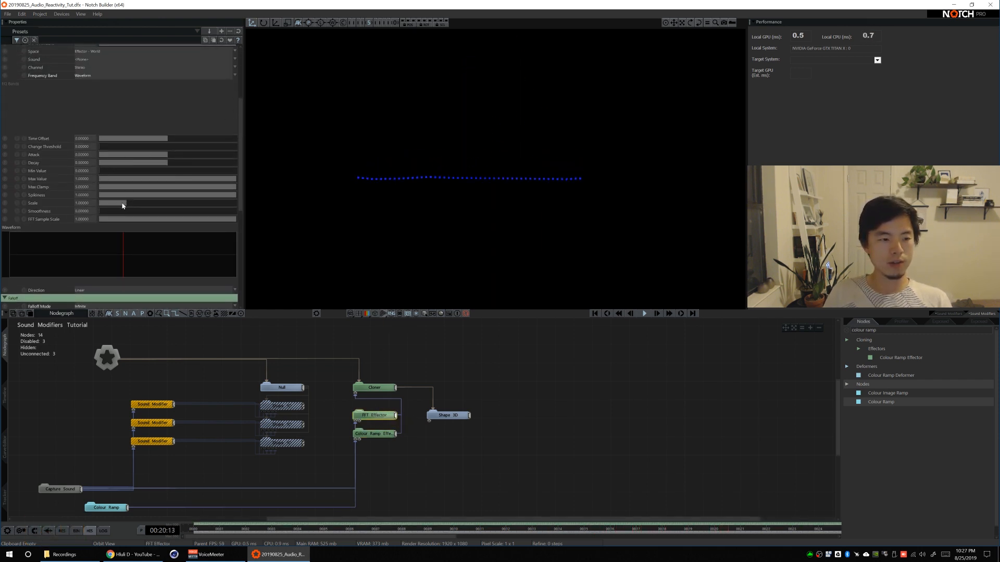
drag(122, 197, 146, 194)
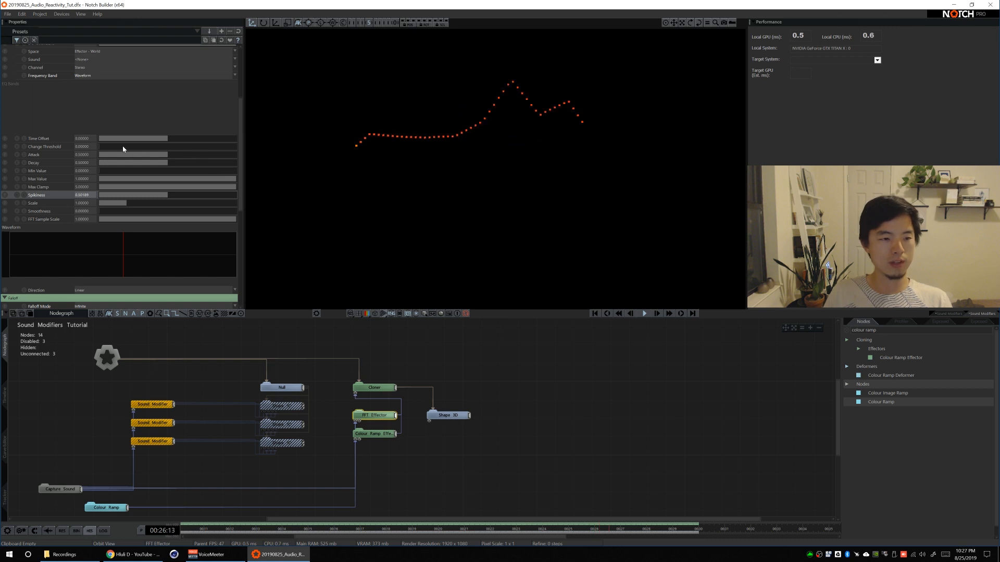
drag(123, 149, 149, 150)
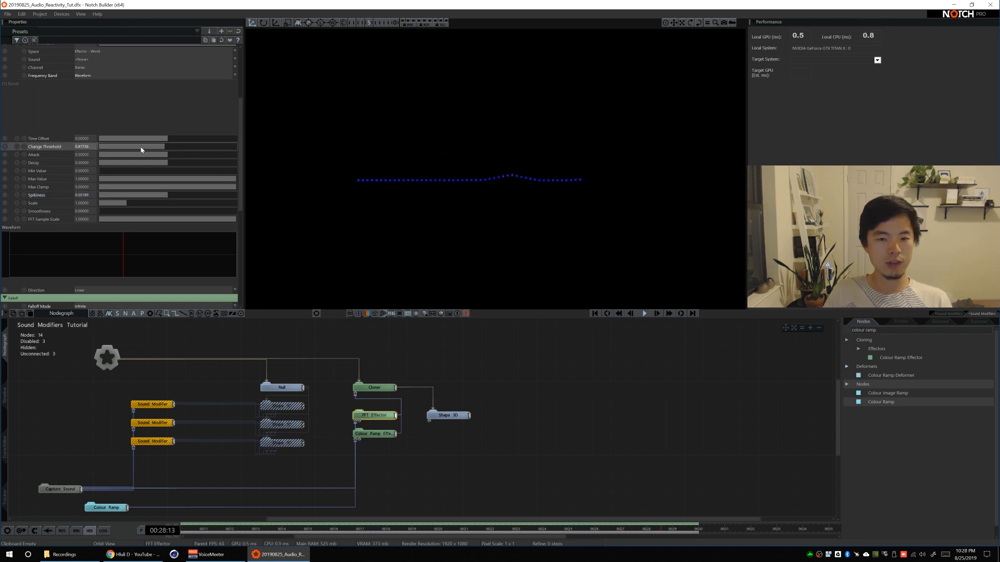
drag(123, 147, 112, 166)
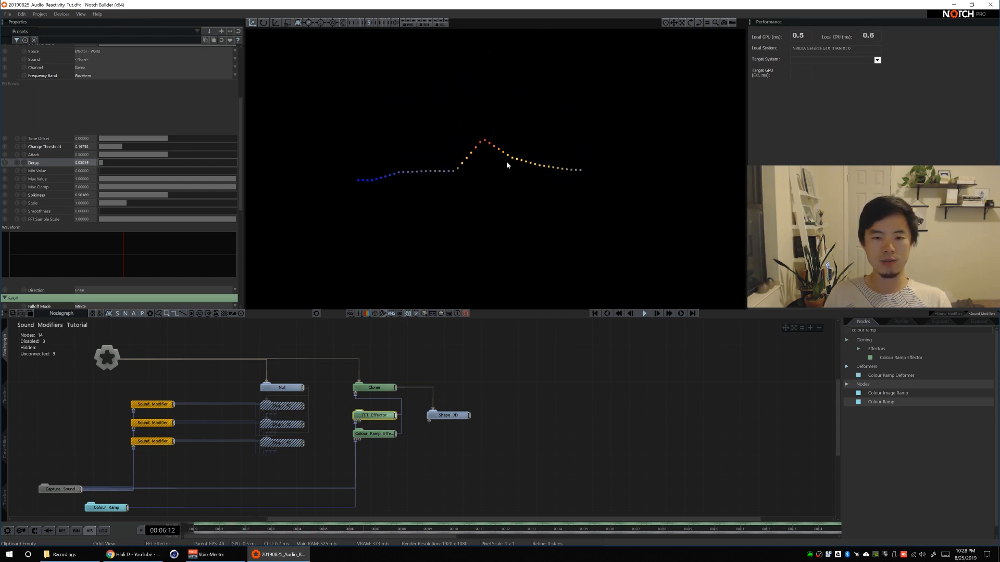
Duplicate the Cloner with its FFT Effector, Colour Ramp Effector and Shape 3D, and connect the copied Cloner to the Root
alt+drag(503, 394, 424, 398)
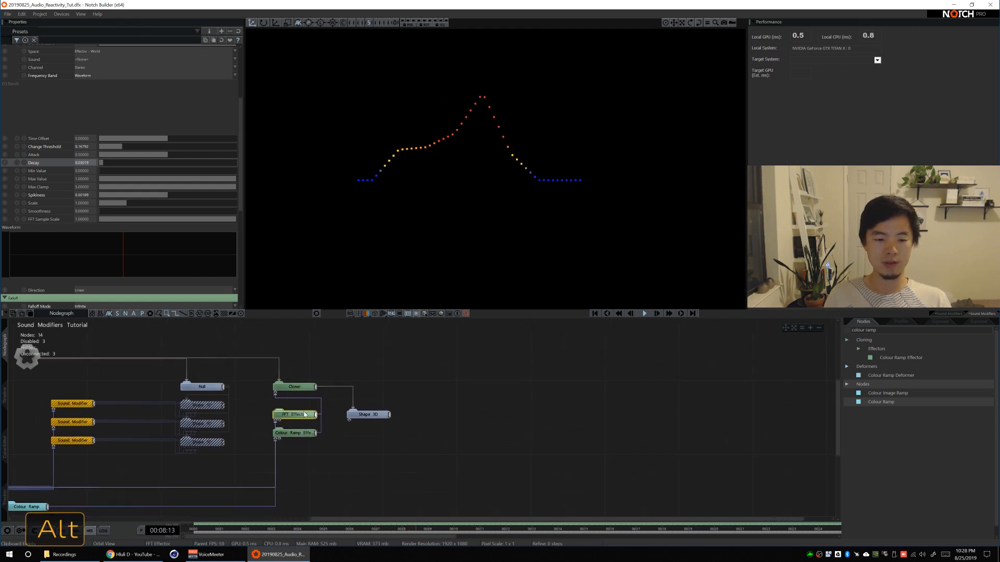
drag(399, 452, 284, 364)
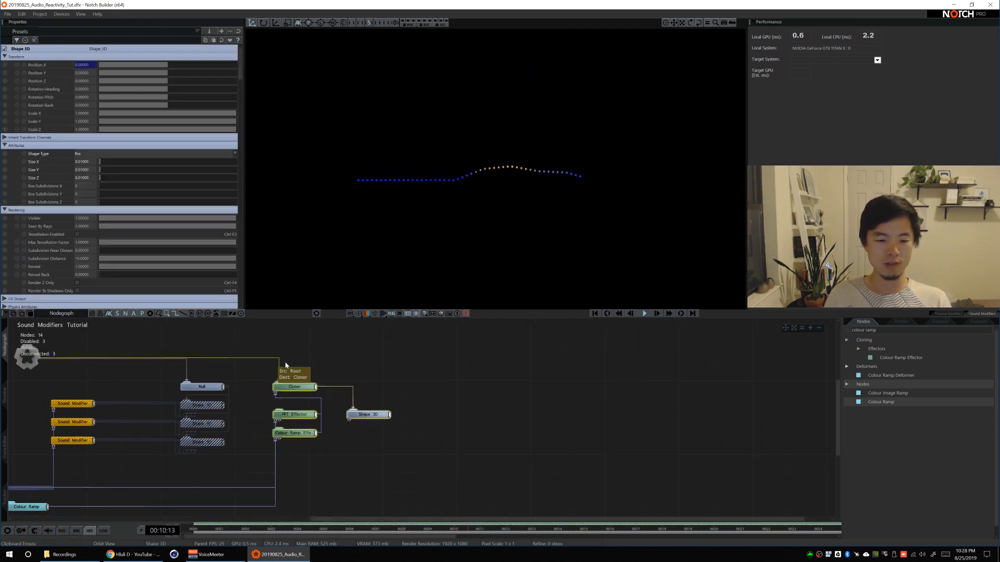
key(ctrl+d)
click(488, 393)
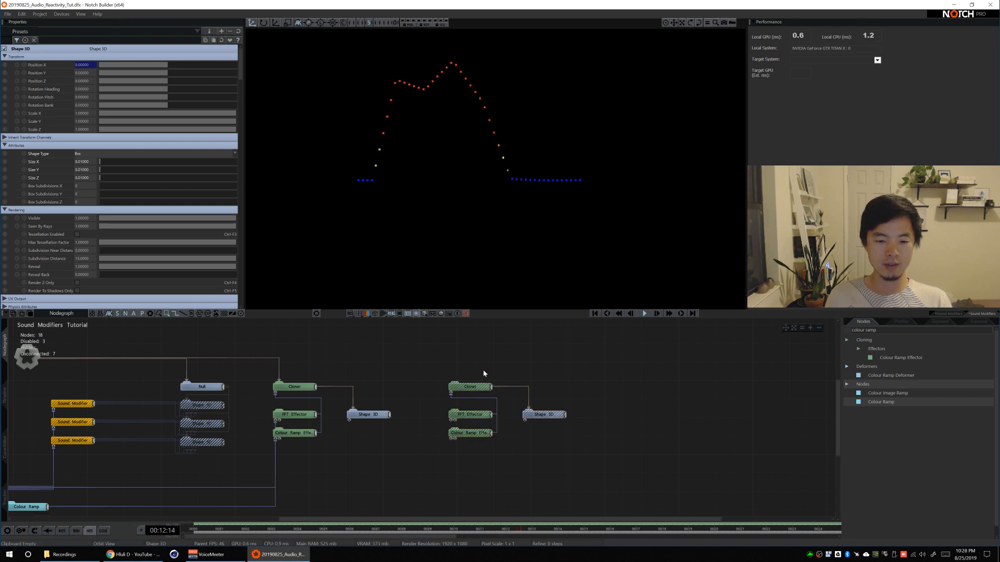
key(ctrl+r)
mouse_move(501, 221)
alt+mouse_down()
mouse_move(570, 197)
mouse_move(514, 237)
alt+mouse_up()
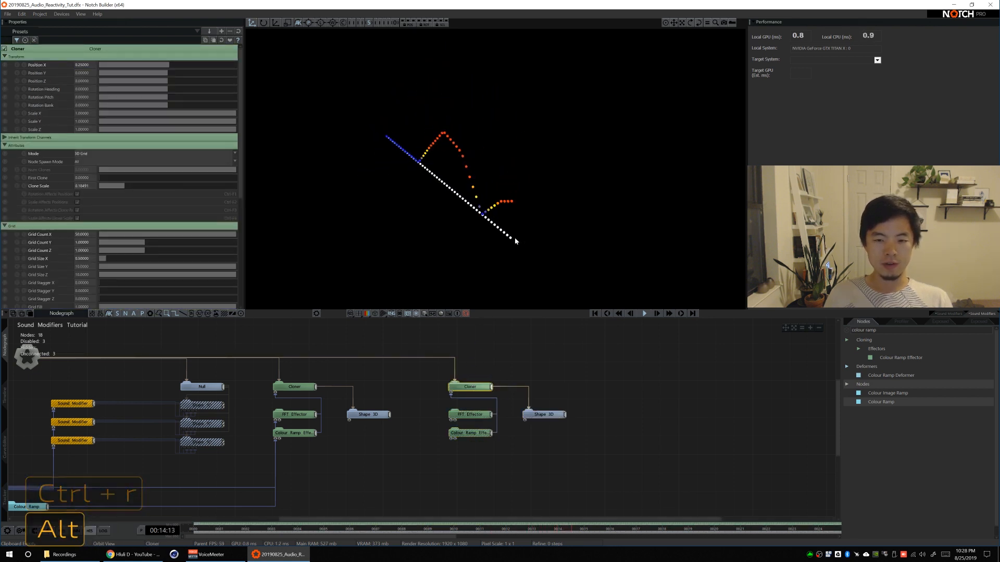
Set the duplicated Cloner's Grid Count Z to 50 and Grid Size Z to 0.5
scroll(107, 210, down, 2)
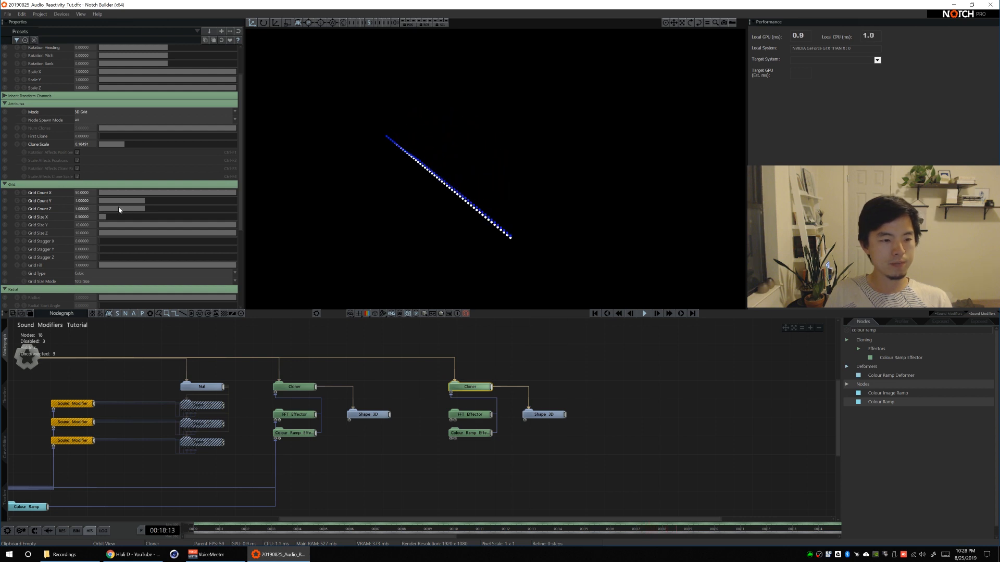
double_click(84, 208)
text(50)
key(Return)
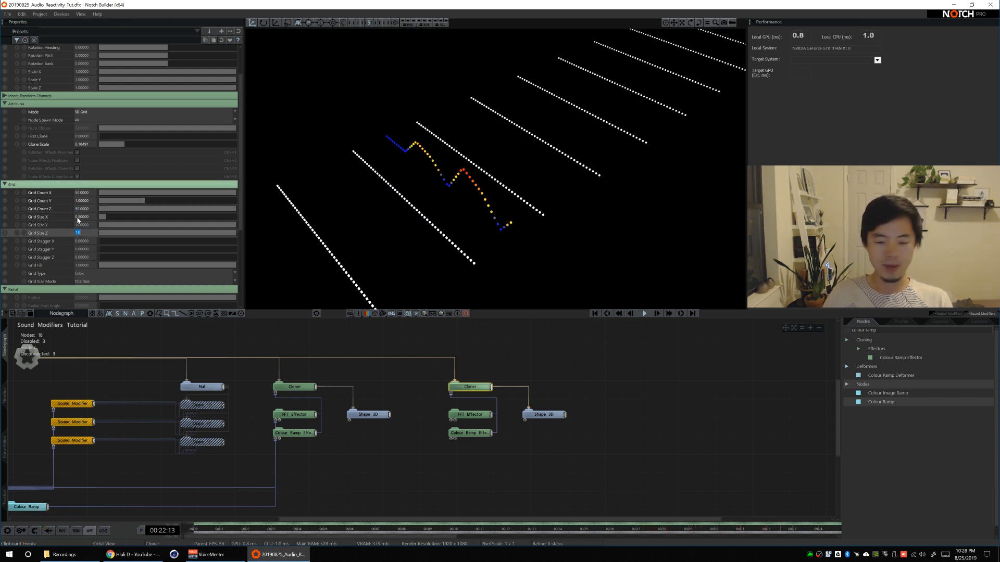
text(.5)
key(Return)
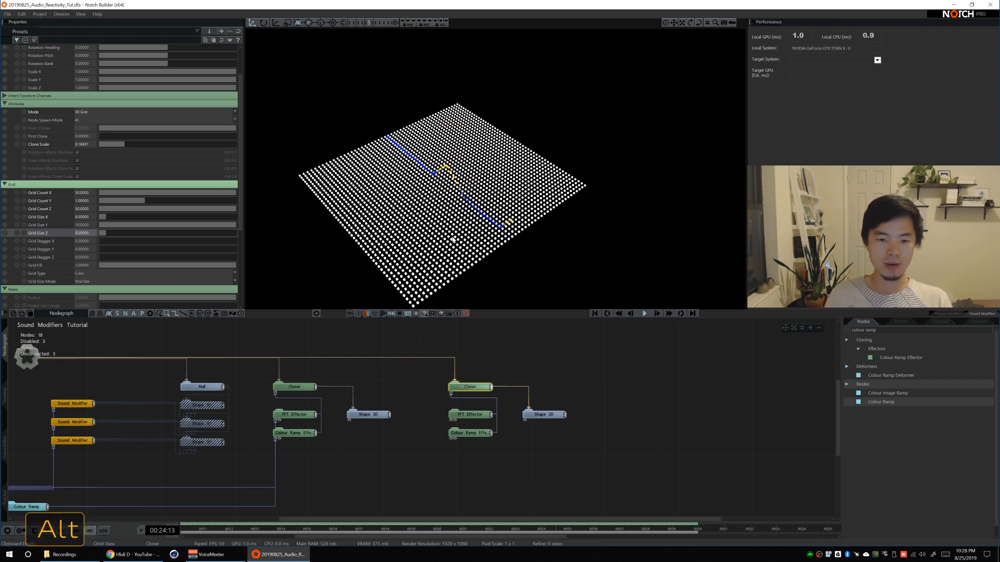
alt+drag(453, 240, 478, 201)
Connect Capture Sound to the duplicated FFT Effector's Sound input and the Colour Ramp to the duplicated Colour Ramp Effector
alt+drag(108, 473, 174, 455)
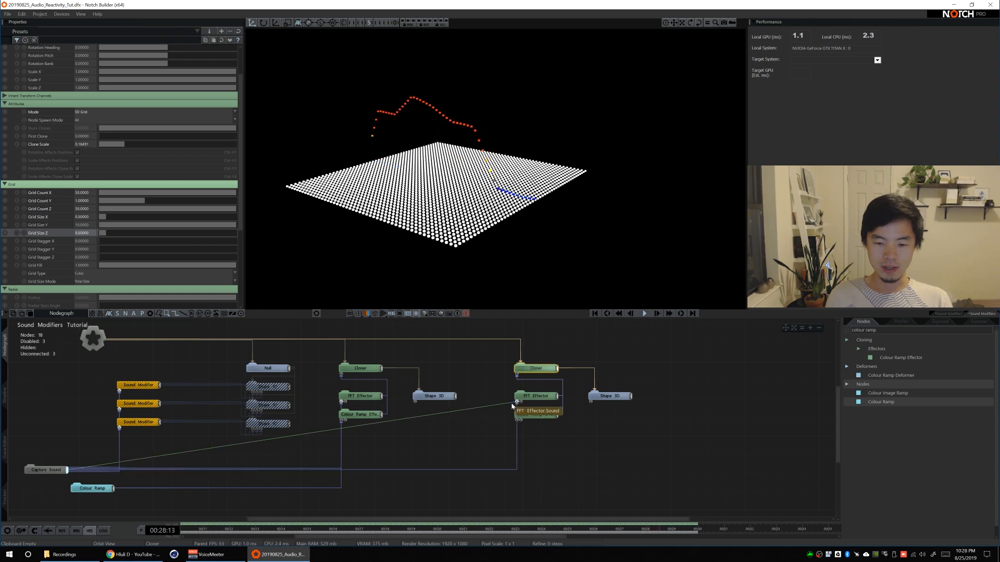
drag(115, 493, 518, 422)
mouse_move(520, 194)
alt+mouse_down()
mouse_move(505, 177)
mouse_move(529, 208)
alt+mouse_up()
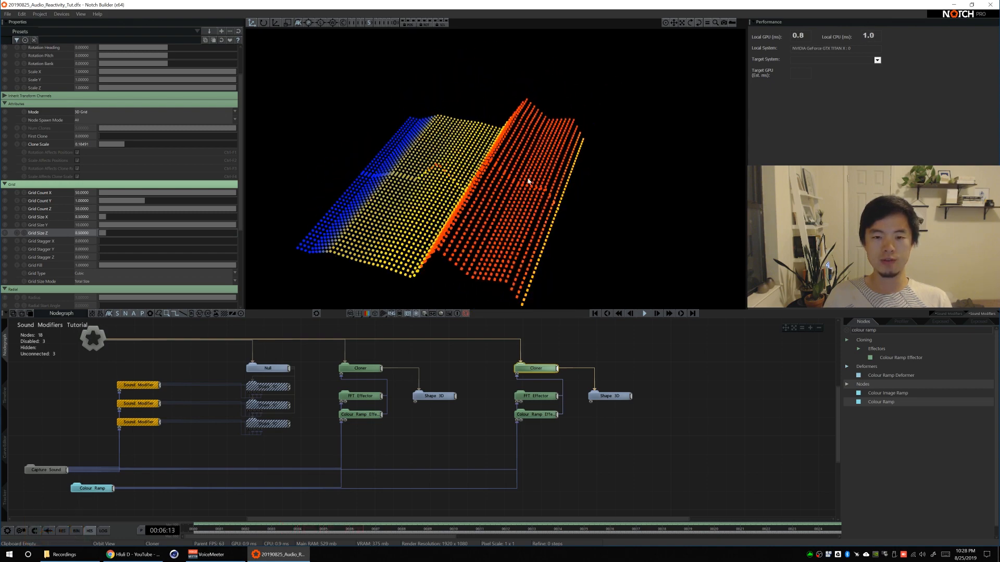
Temporarily disable the duplicated Cloner with its FFT Effector and Colour Ramp Effector, and enable them again
alt+drag(494, 240, 336, 338)
drag(553, 436, 507, 334)
key(ctrl+1)
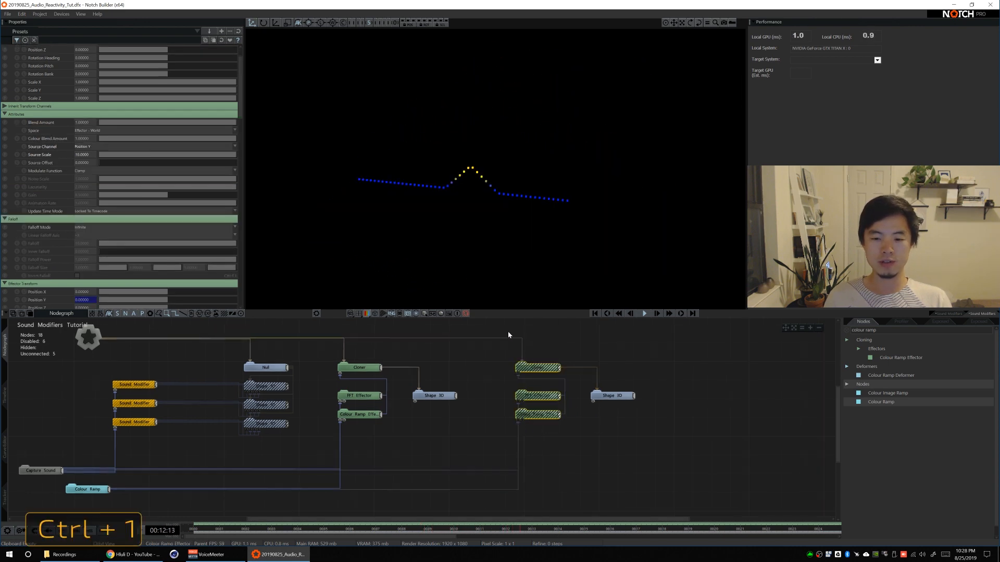
key(ctrl+1)
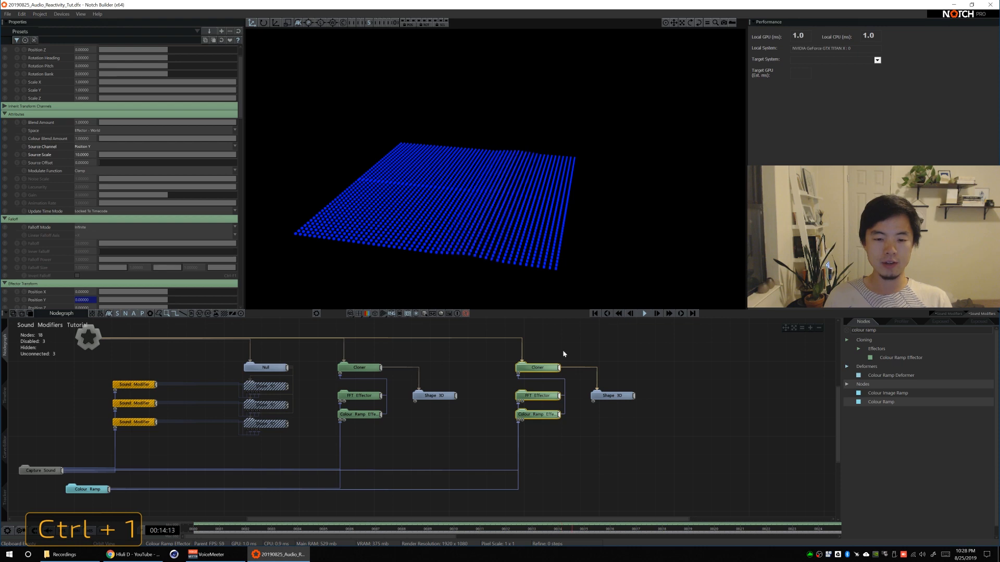
Offset the duplicated Cloner from the original row by setting its Position Z to just under 0.5
click(537, 367)
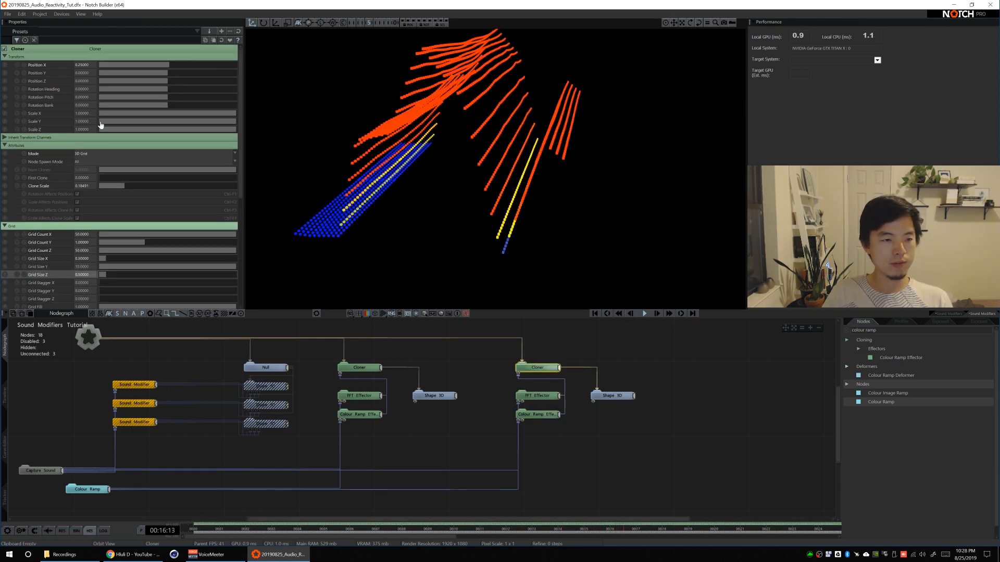
mouse_move(167, 66)
mouse_down()
mouse_move(177, 66)
mouse_move(172, 81)
mouse_up()
key(ctrl+z)
key(alt)
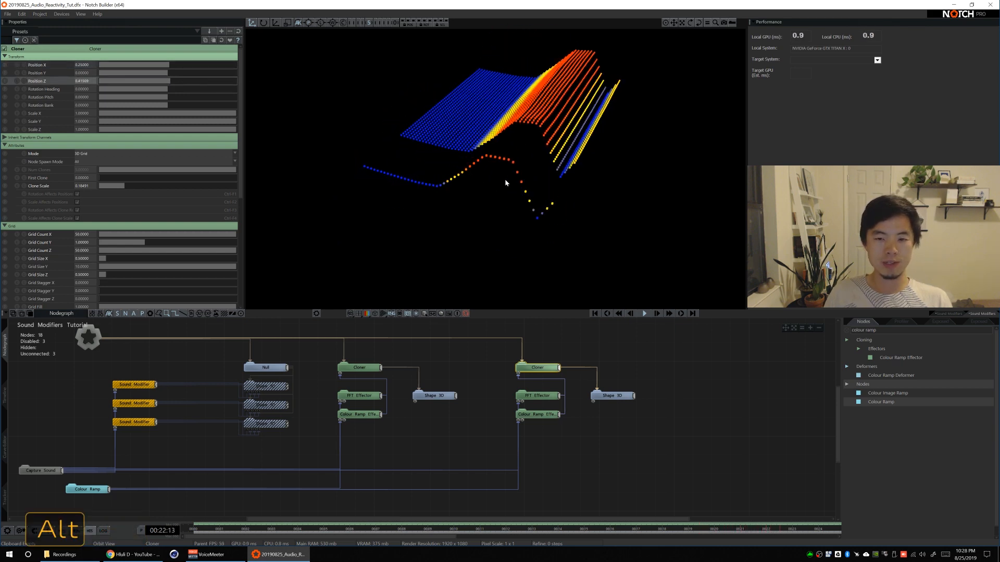
alt+drag(505, 180, 520, 160)
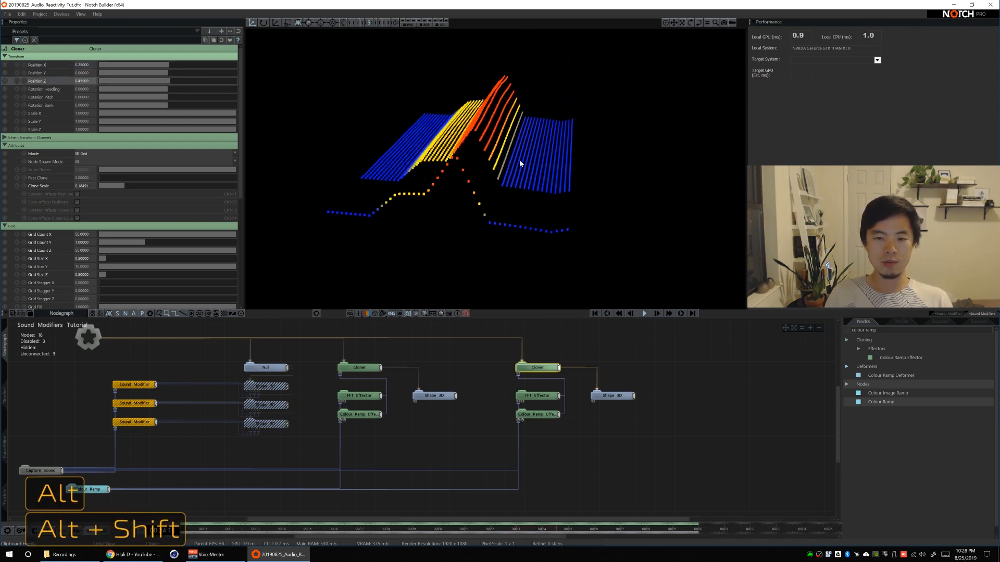
click(379, 397)
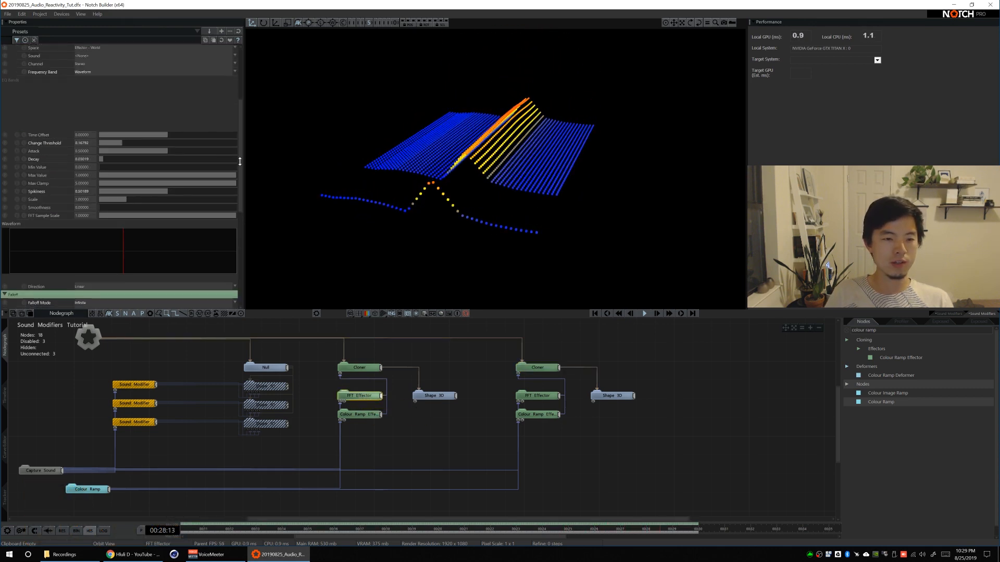
scroll(239, 162, down, 2)
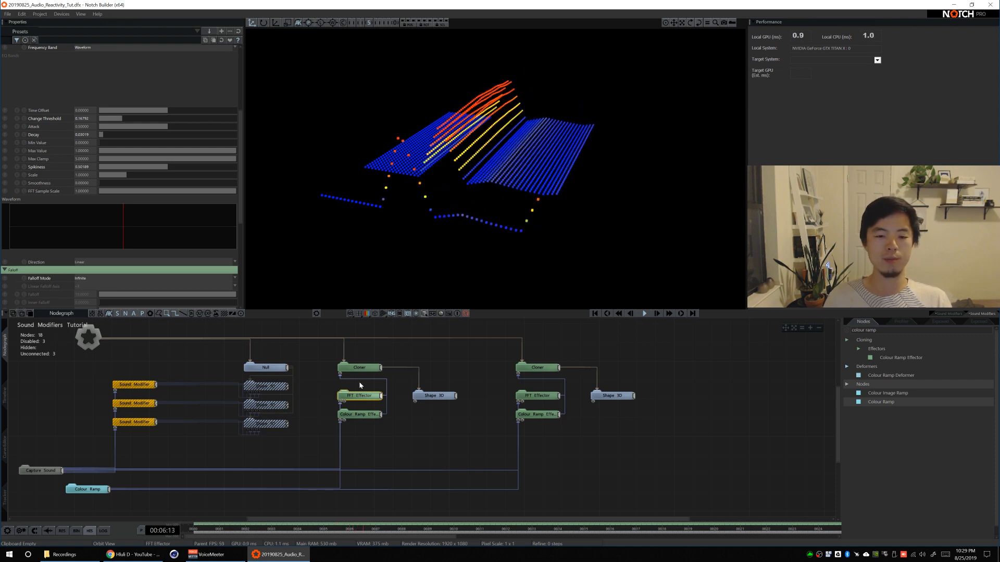
key(alt)
key(alt)
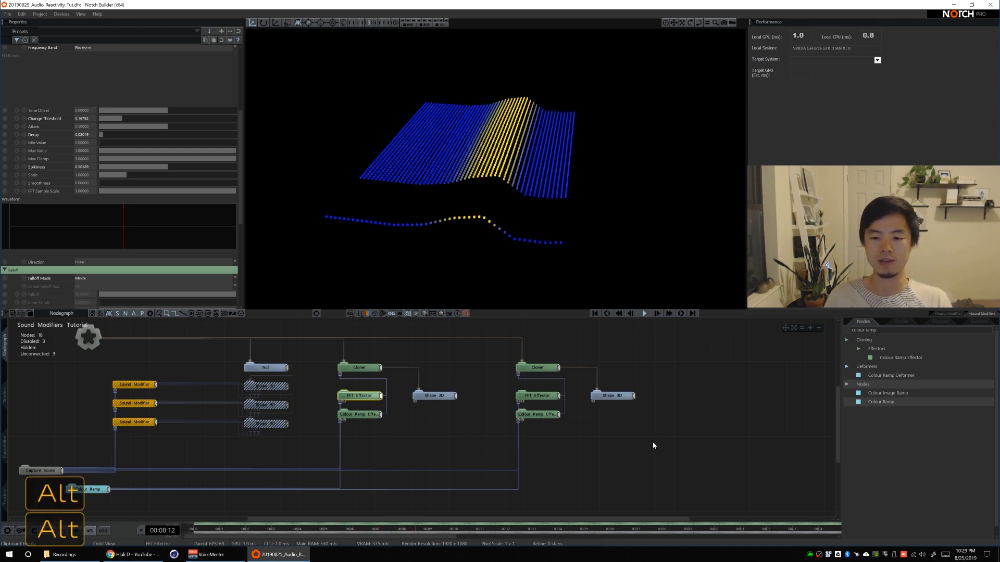
Add an FFT Texture node and an Image Plane node in the empty graph area beside the duplicated Shape 3D
alt+drag(654, 445, 477, 458)
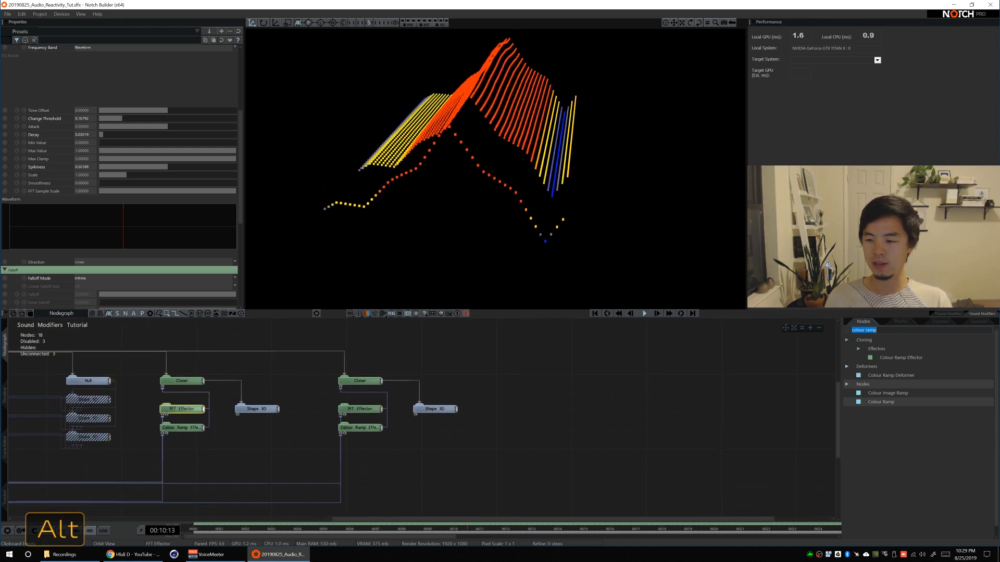
text(fft)
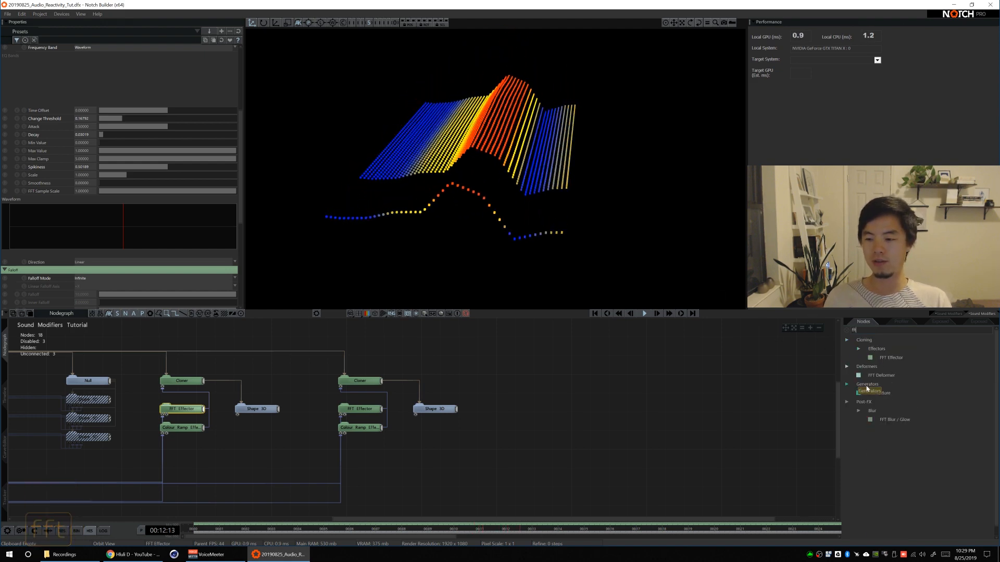
drag(495, 394, 527, 404)
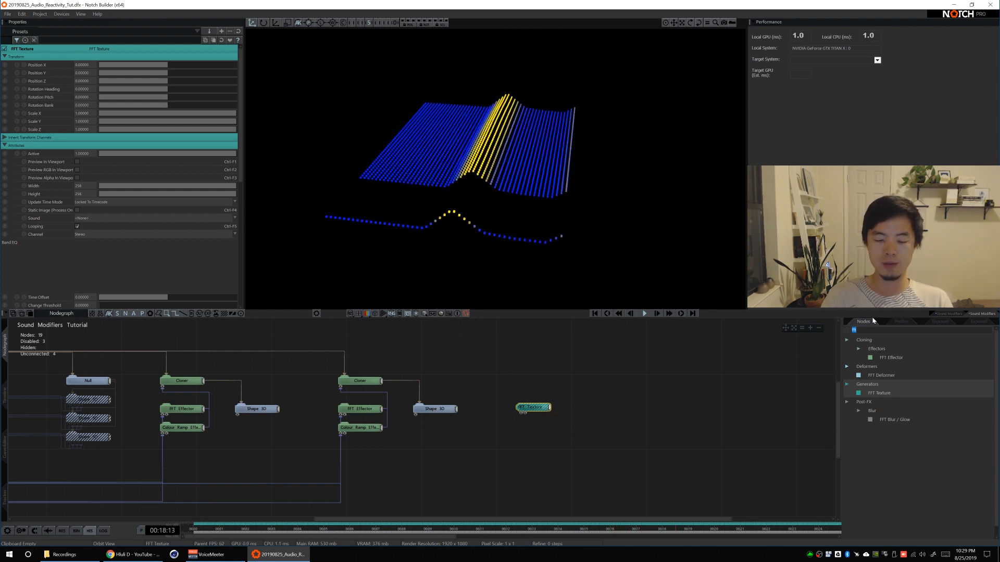
text(image)
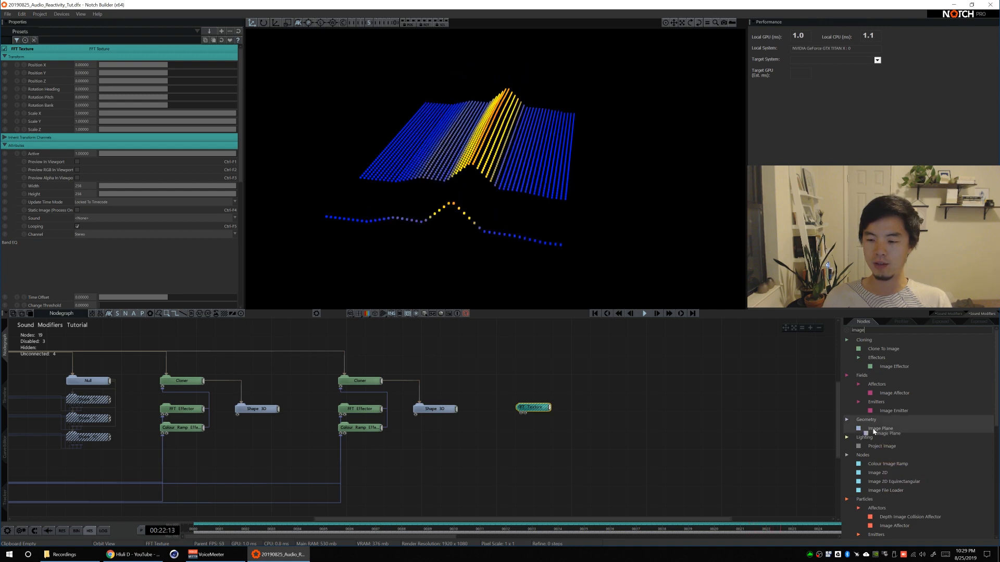
drag(570, 375, 573, 379)
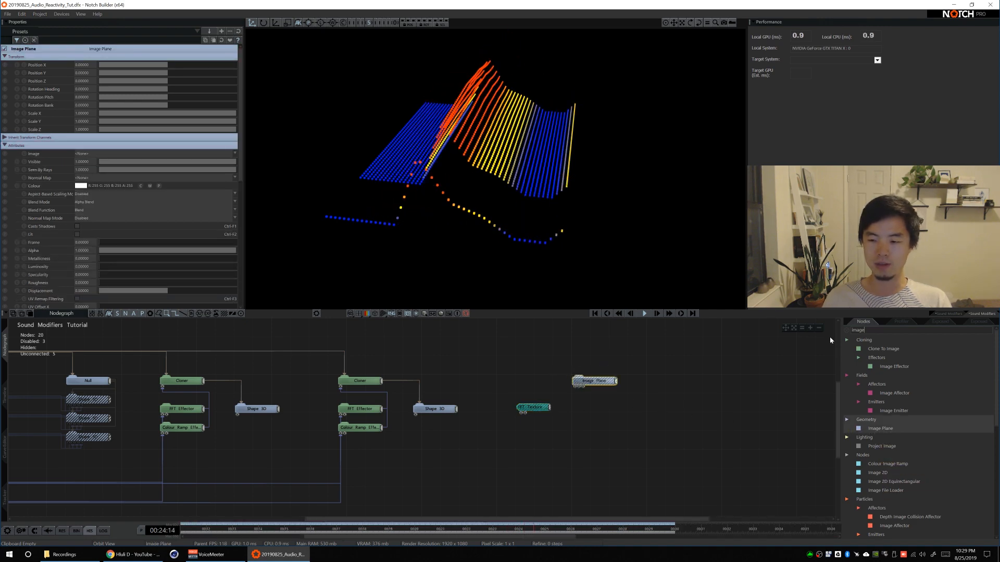
Connect the Image Plane to the Root and the FFT Texture output to the Image Plane's Image input
key(ctrl+r)
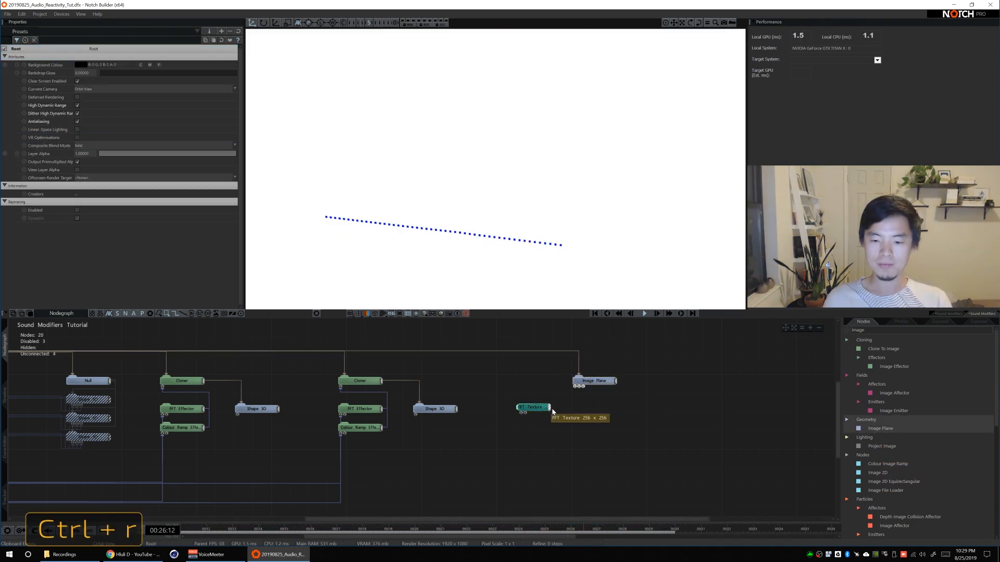
drag(577, 391, 575, 388)
click(594, 384)
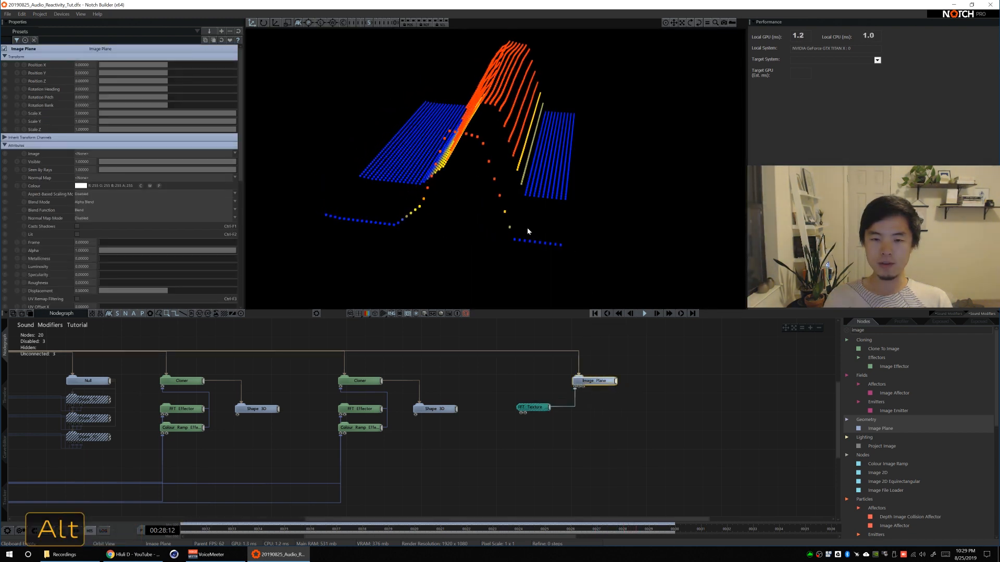
alt+right_drag(561, 440, 555, 434)
Disable the FFT Texture node and set the Image Plane's Scale X and Scale Z to 0.5
click(530, 406)
key(ctrl+1)
drag(612, 347, 590, 404)
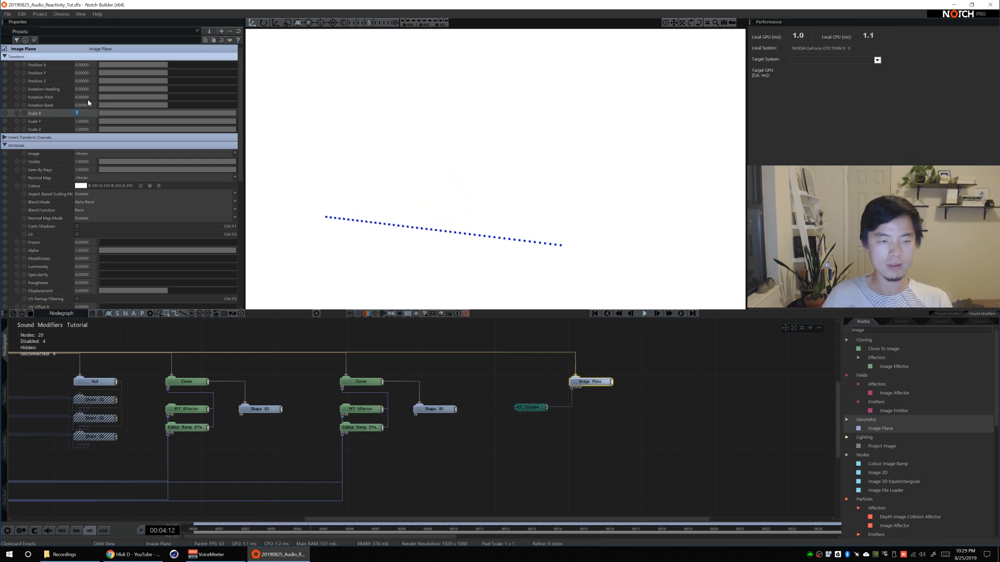
text(.5)
key(Tab)
key(Tab)
text(.5)
key(Return)
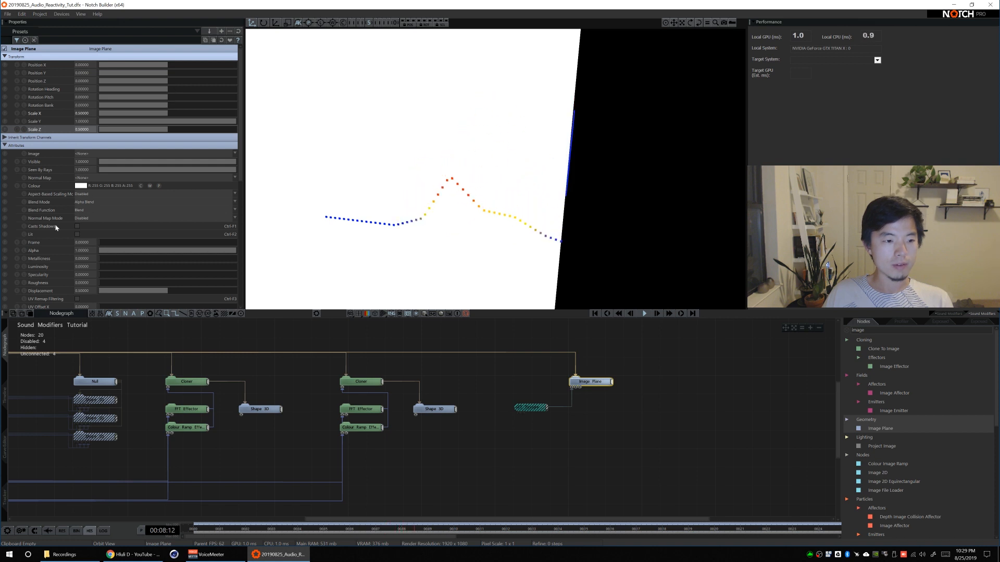
scroll(56, 228, down, 3)
scroll(74, 147, up, 3)
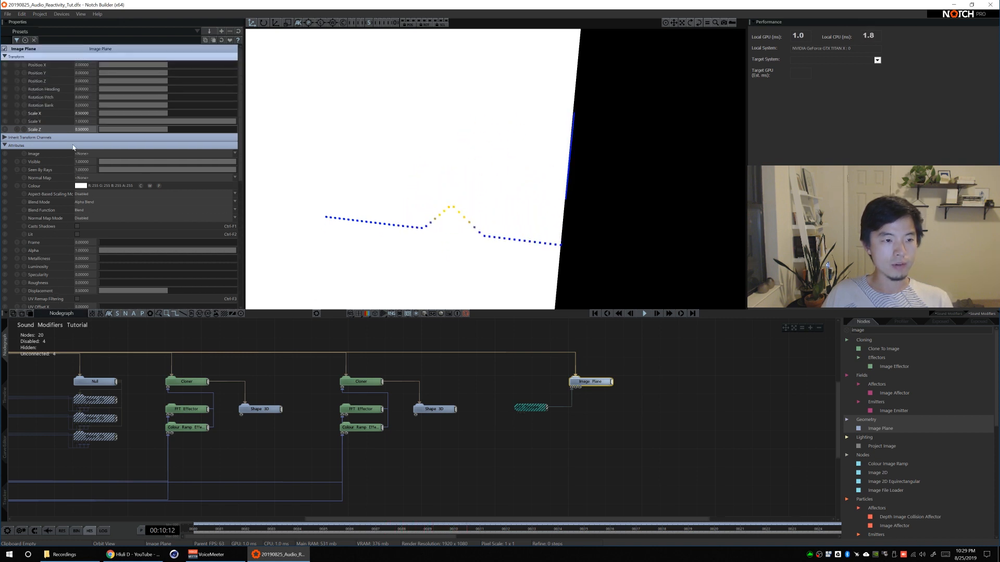
drag(169, 109, 196, 107)
ctrl+drag(450, 206, 450, 120)
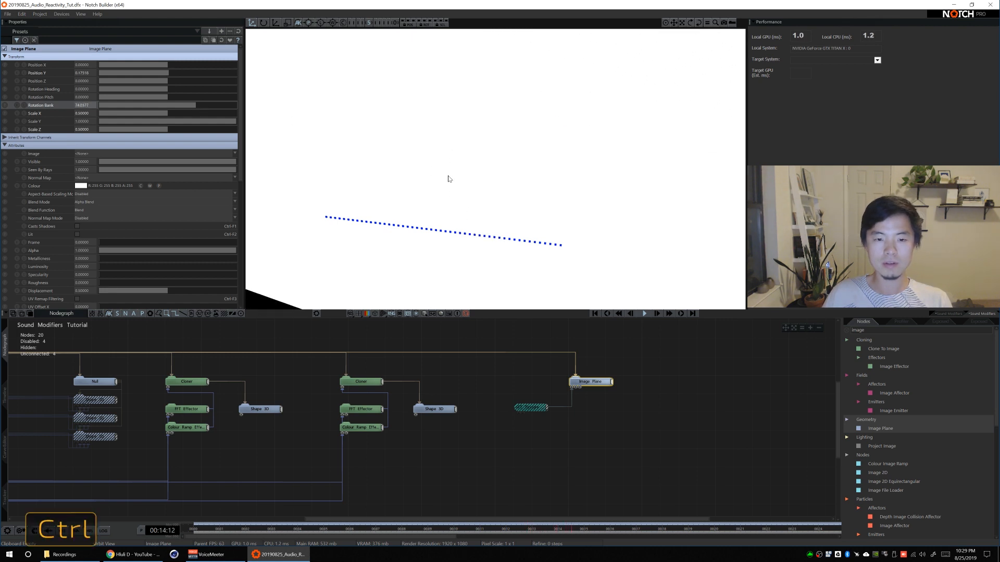
key(ctrl+z)
Set the Image Plane's Scale Y to 0.5
alt+drag(453, 165, 538, 129)
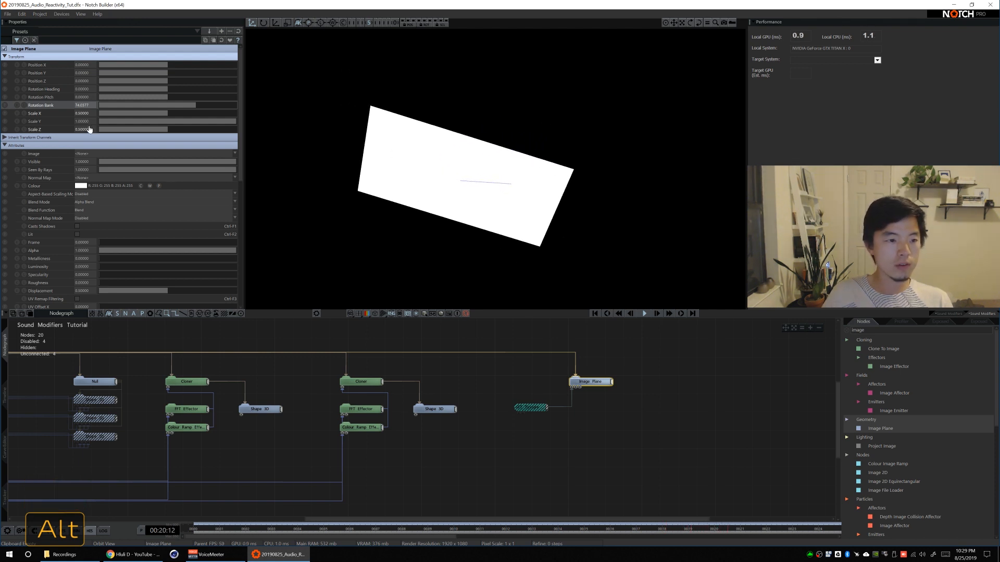
text(.5)
key(Return)
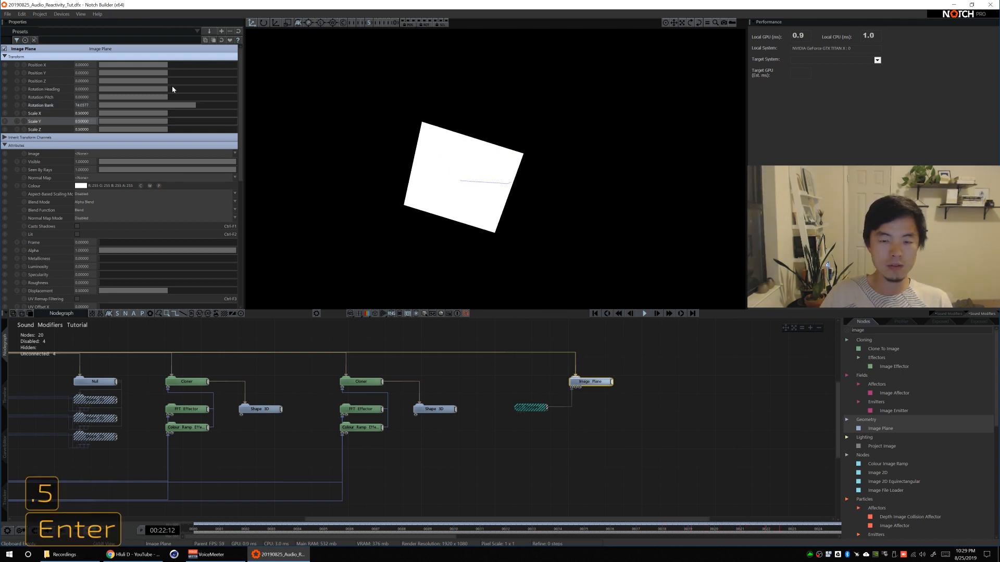
Reset the Image Plane's Rotation Bank to 0 and set its Rotation Pitch to 90 so it lies flat
drag(193, 107, 210, 107)
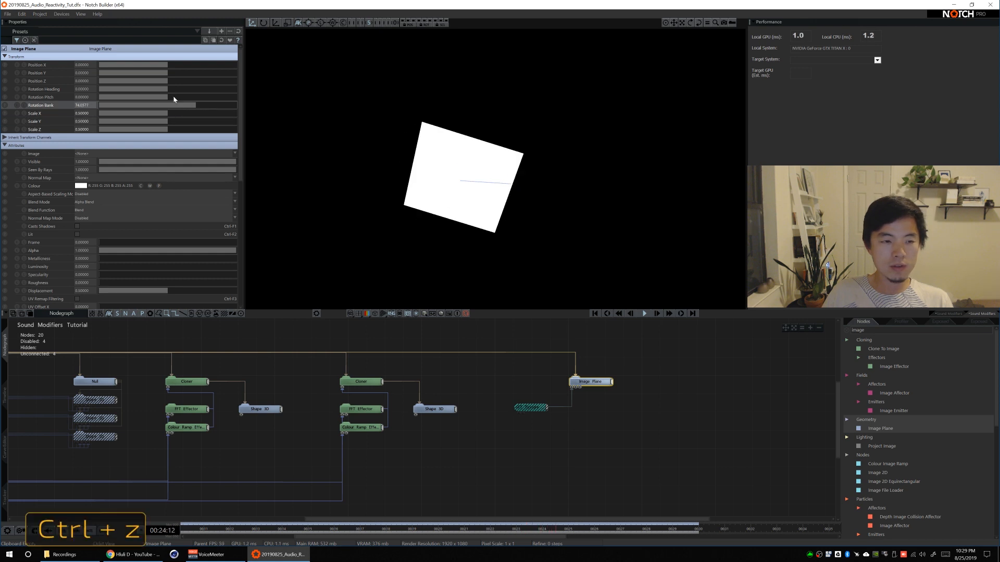
text(0)
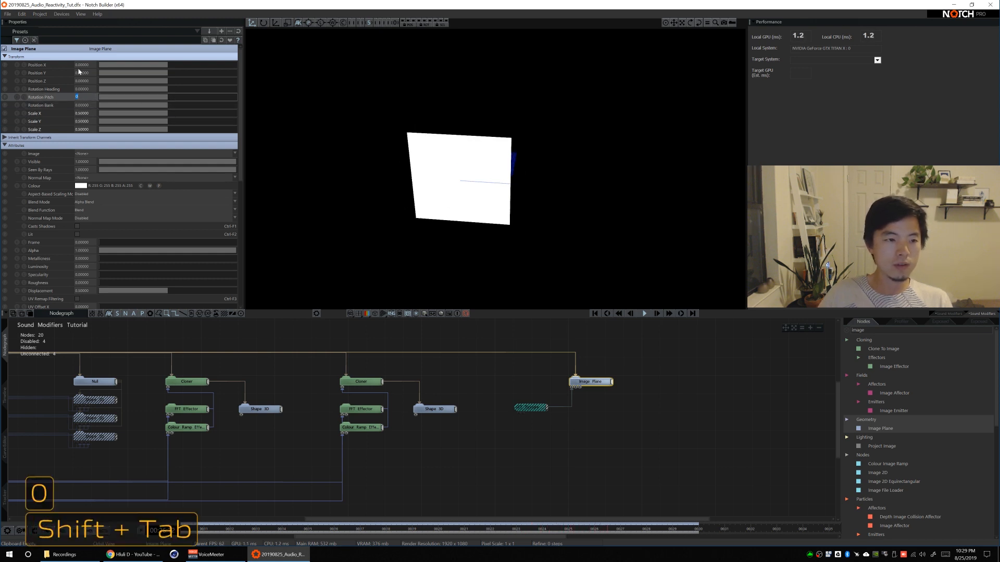
text(90)
key(Return)
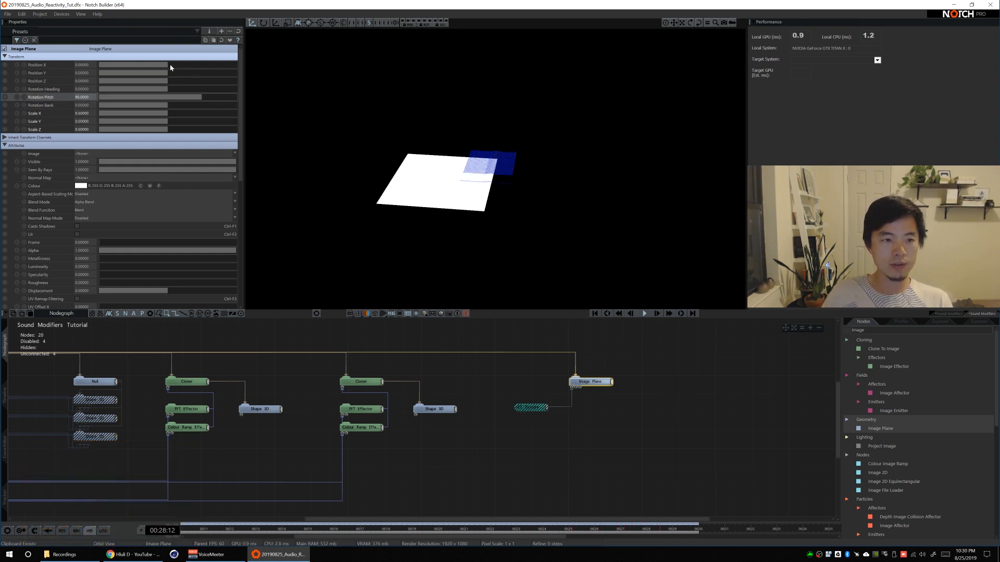
Offset the Image Plane beside the cloned grid by setting its Position X to about 1.13
drag(170, 64, 176, 66)
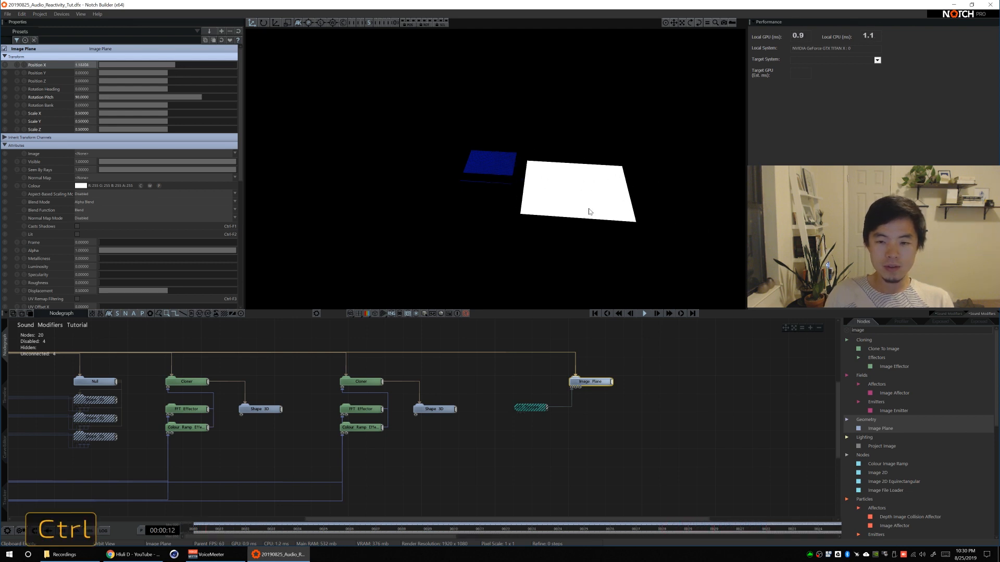
alt+right_drag(595, 191, 611, 228)
alt+shift+drag(610, 227, 580, 218)
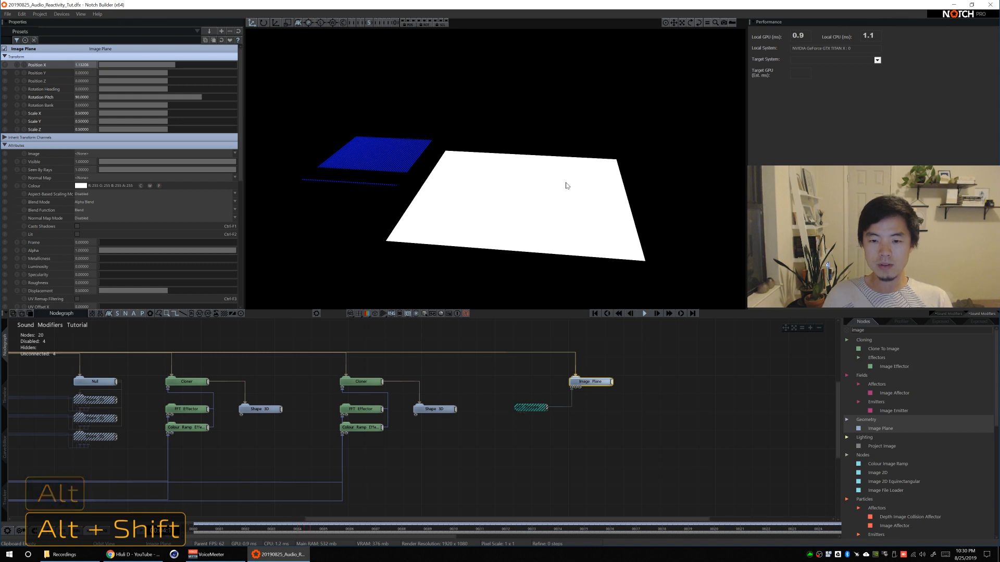
Enable the FFT Texture node again and connect Capture Sound to its Sound input
click(532, 408)
key(ctrl+1)
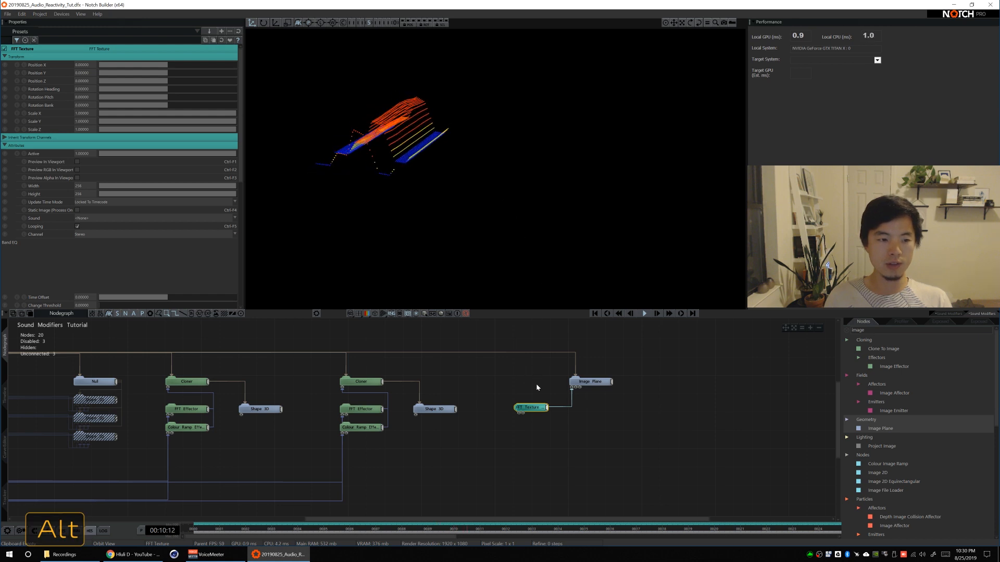
alt+drag(496, 446, 596, 426)
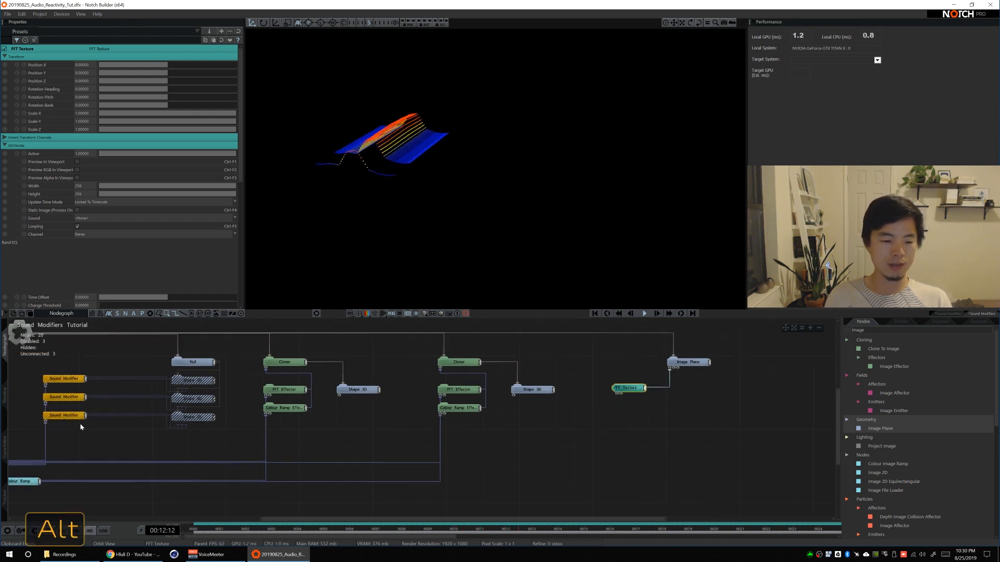
alt+drag(83, 426, 206, 427)
alt+drag(633, 439, 456, 449)
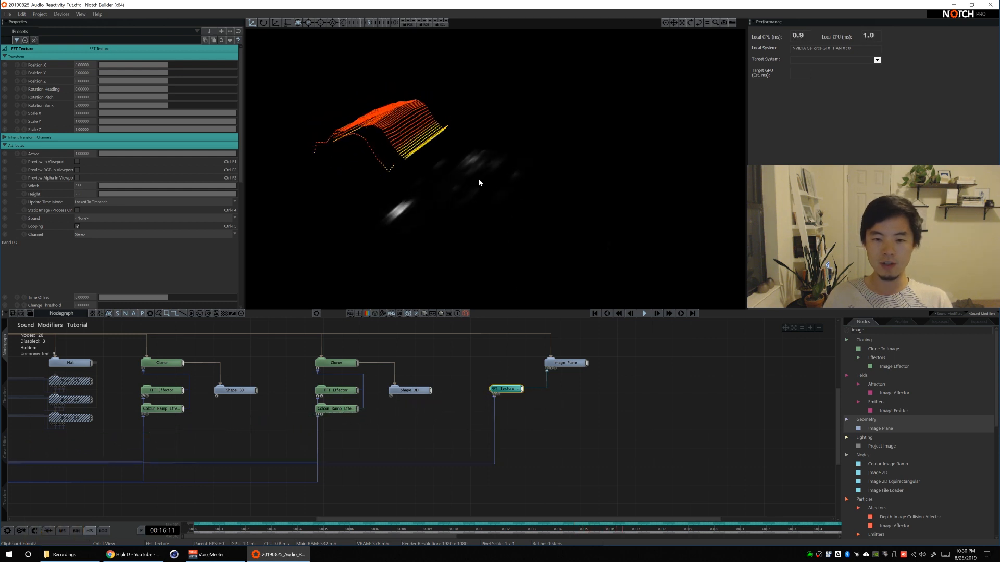
Turn the FFT Texture's viewport preview on to check the texture and switch it off again
alt+drag(479, 183, 495, 235)
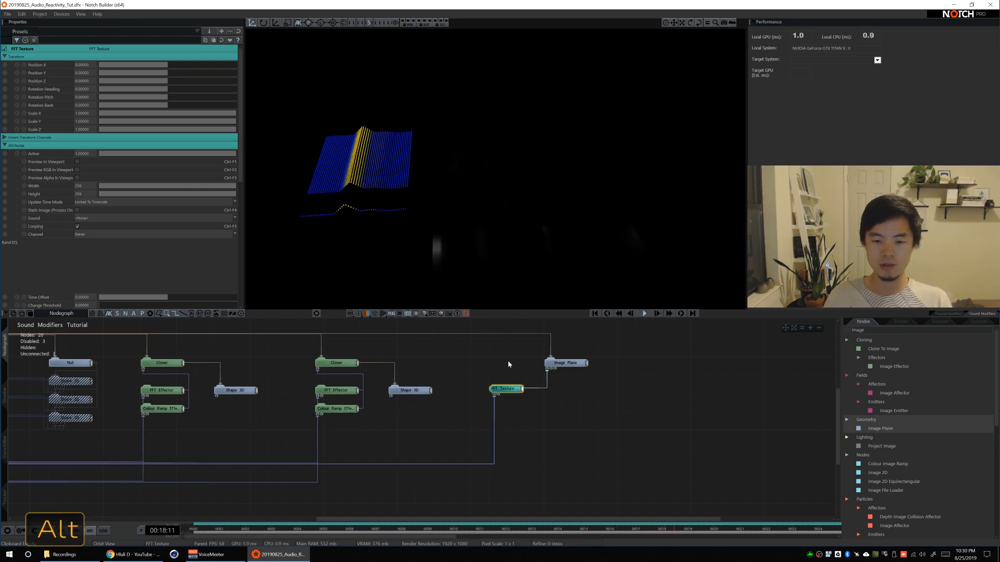
key(ctrl+F1)
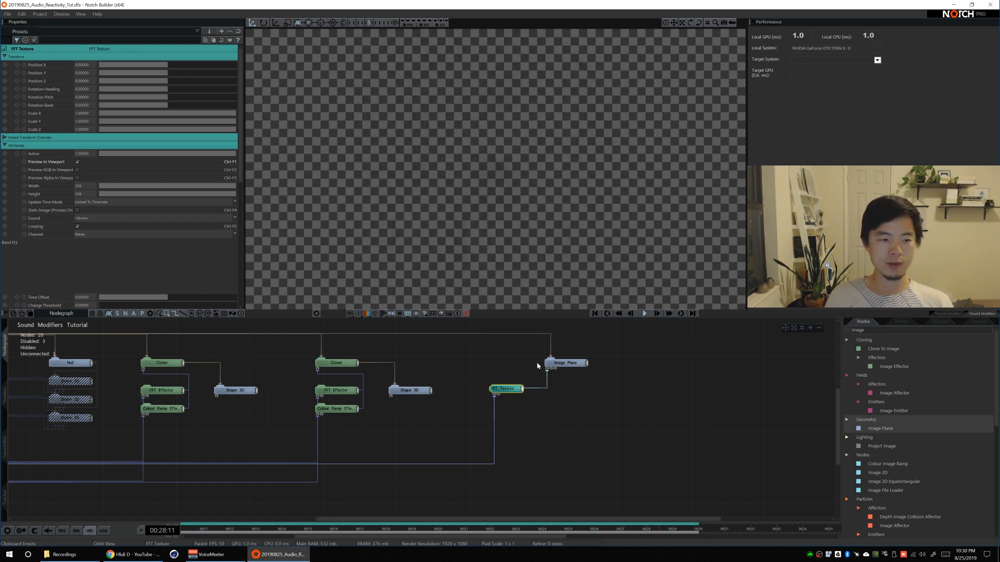
key(ctrl+F1)
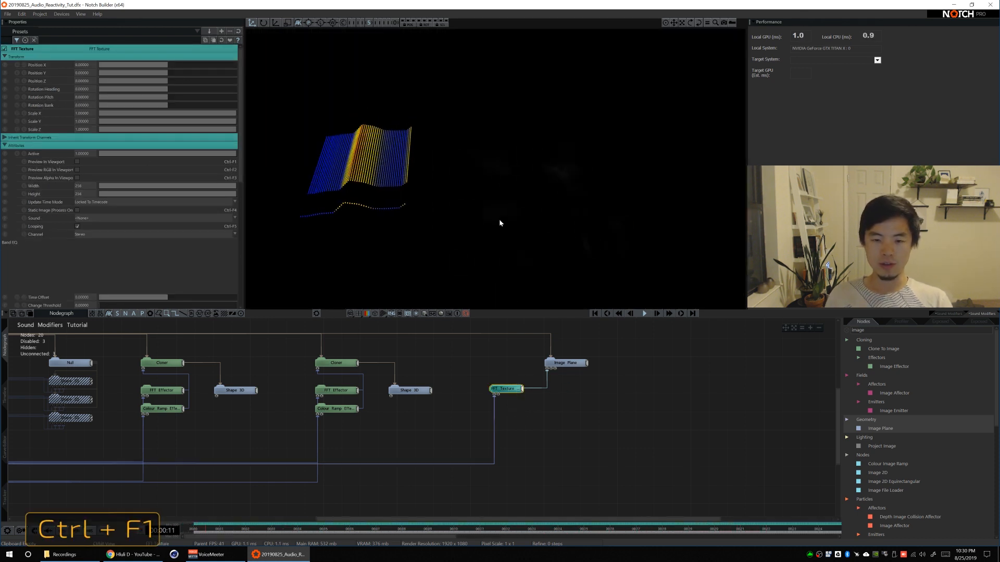
Set the Image Plane's Rotation Bank to 90 to turn the texture's direction
click(580, 363)
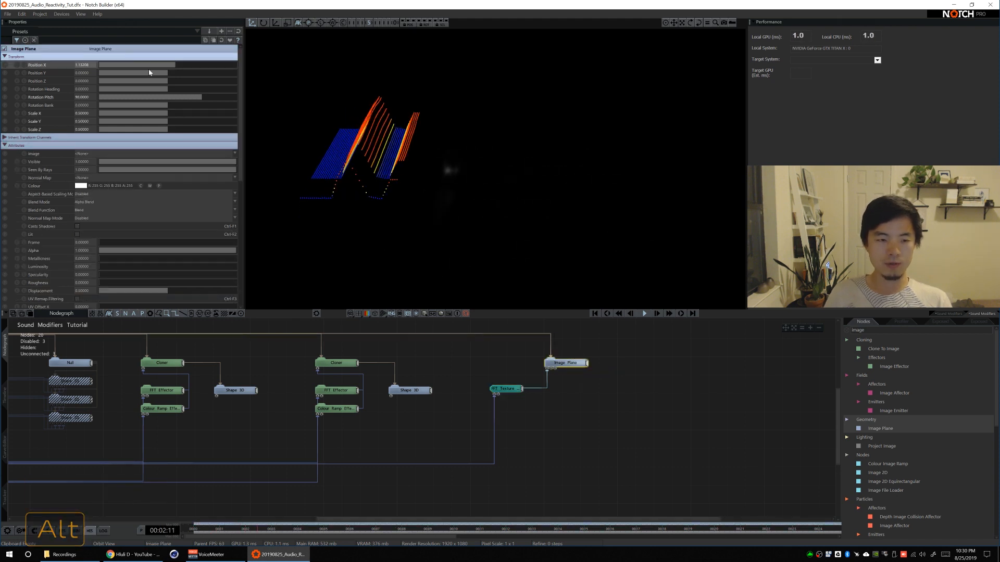
drag(167, 103, 201, 107)
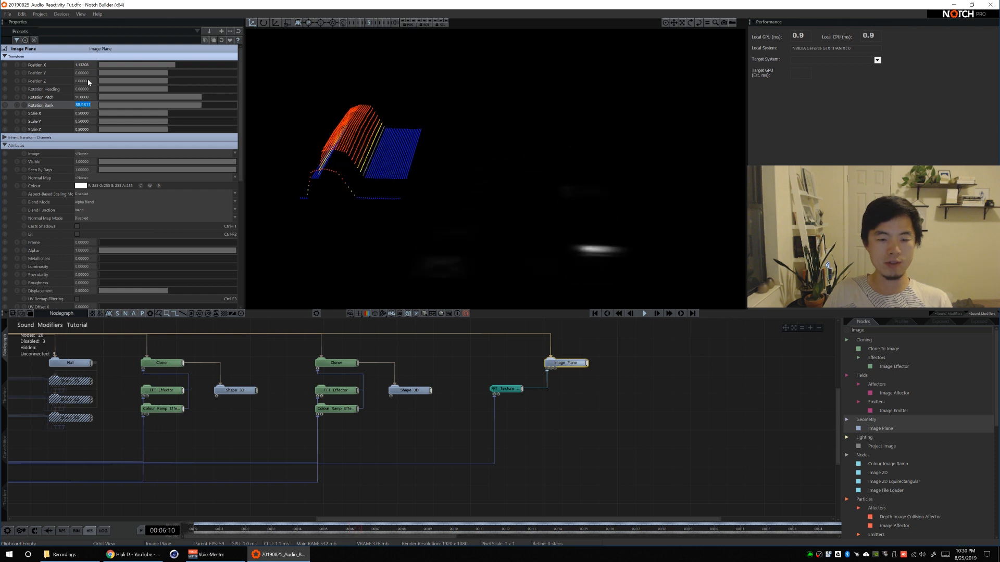
text(90)
key(Return)
alt+drag(514, 192, 497, 213)
alt+right_drag(498, 213, 502, 239)
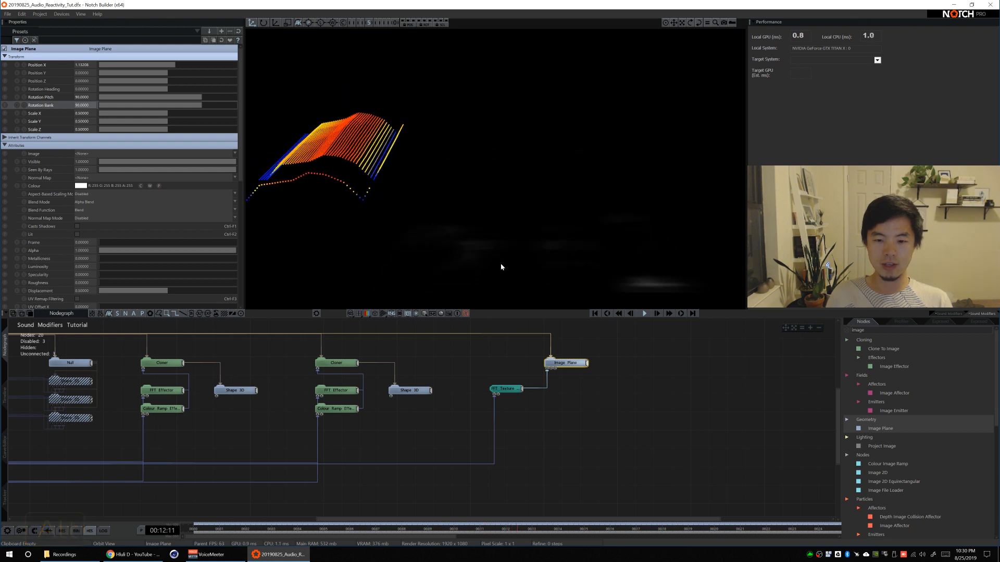
Set the FFT Texture's Decay to about 0.05, Attack to about 0.99 and Scale to about 2.4, and inspect the result from several angles
click(505, 388)
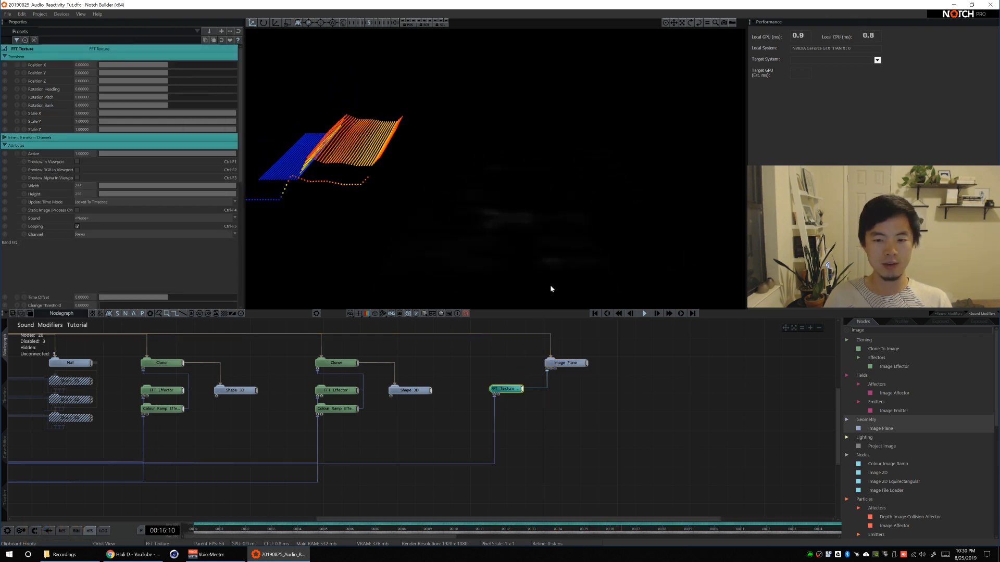
scroll(220, 159, down, 5)
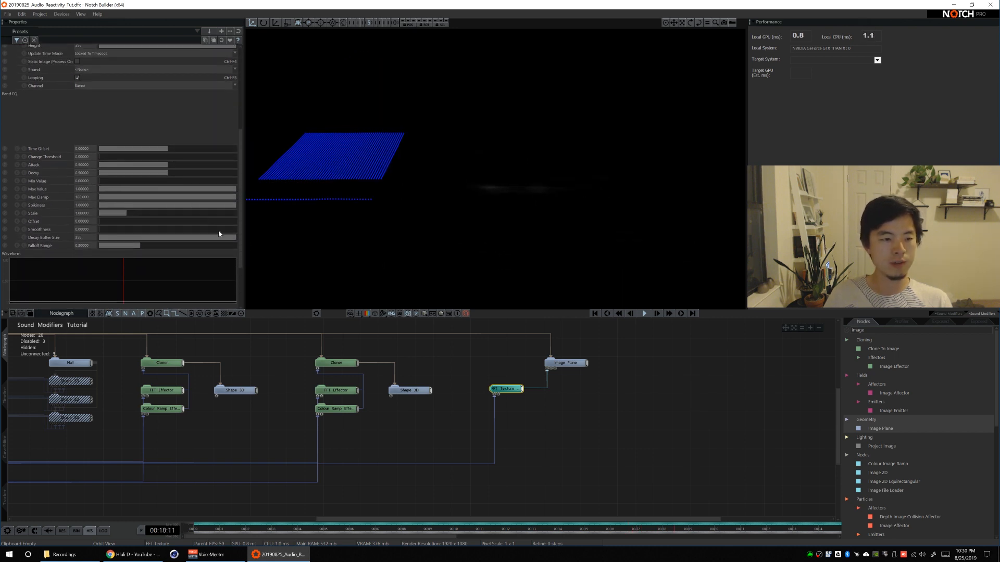
scroll(237, 213, down, 2)
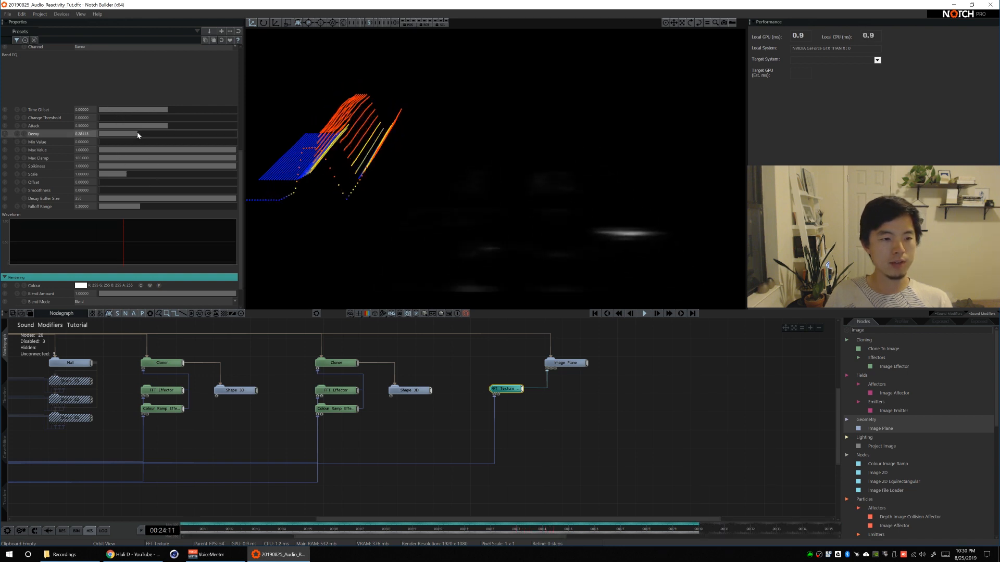
drag(136, 134, 234, 126)
drag(120, 175, 164, 175)
mouse_move(575, 216)
alt+mouse_down()
mouse_move(559, 233)
mouse_move(575, 217)
alt+mouse_up()
alt+right_drag(575, 217, 561, 208)
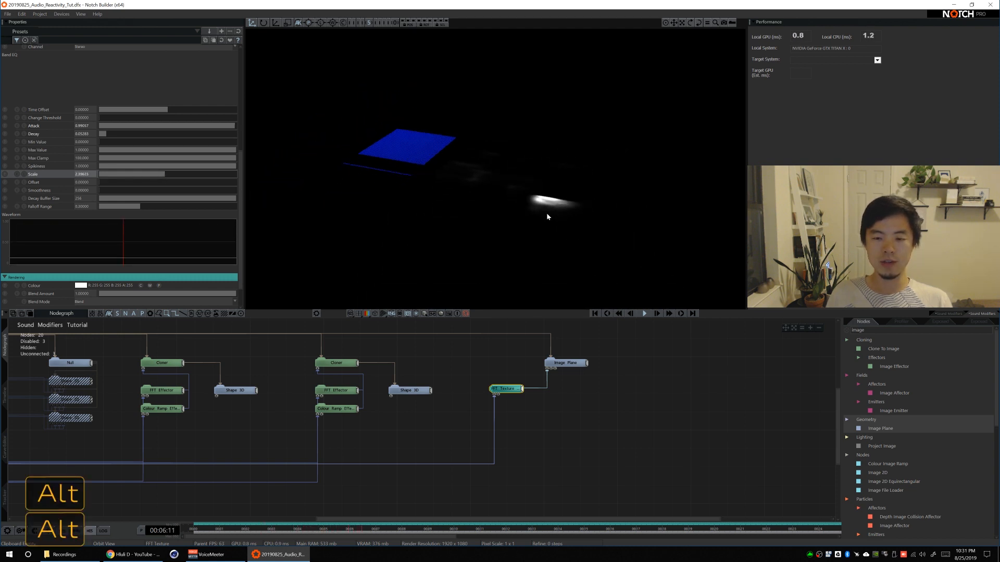
alt+drag(547, 217, 428, 156)
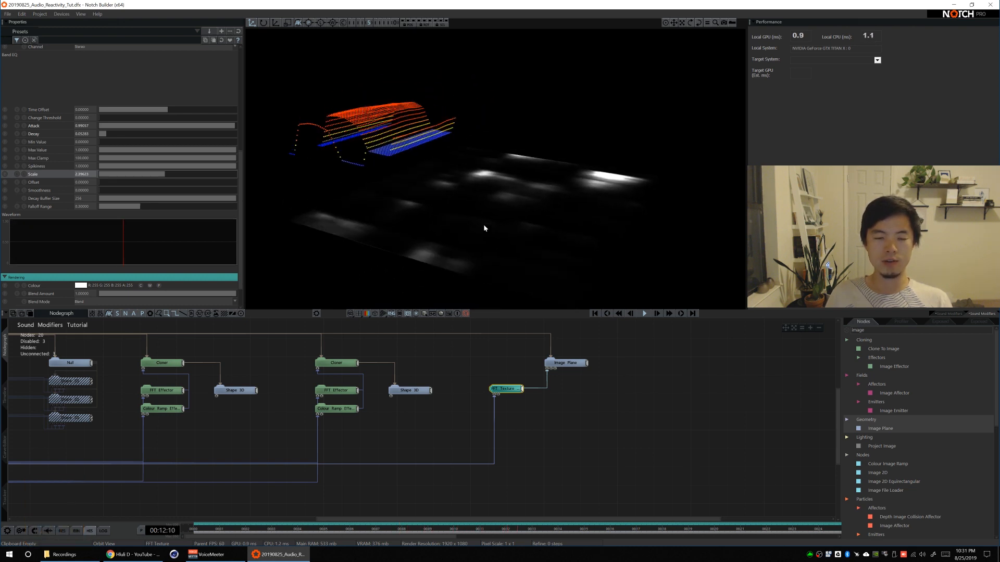
alt+drag(484, 229, 552, 215)
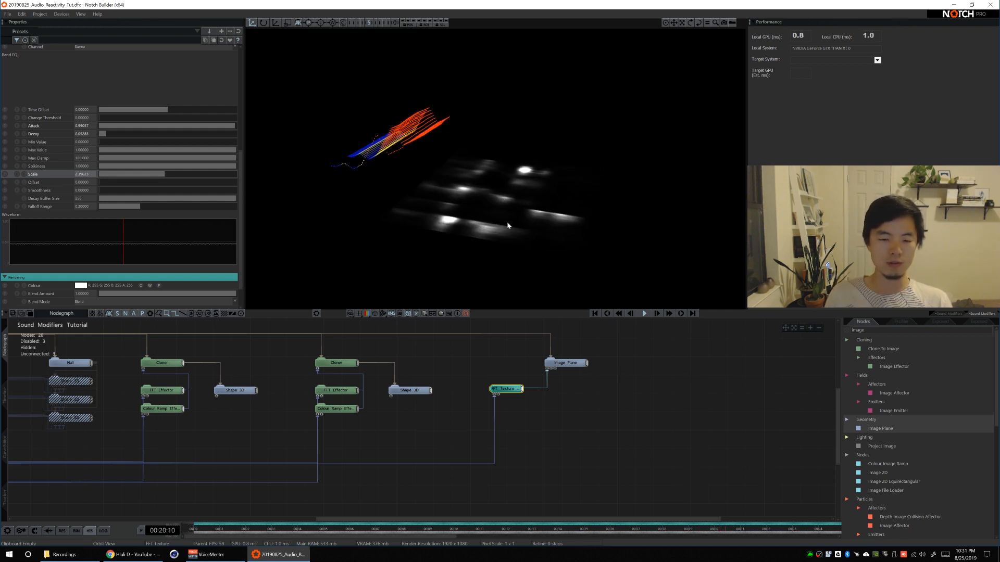
alt+drag(470, 202, 532, 228)
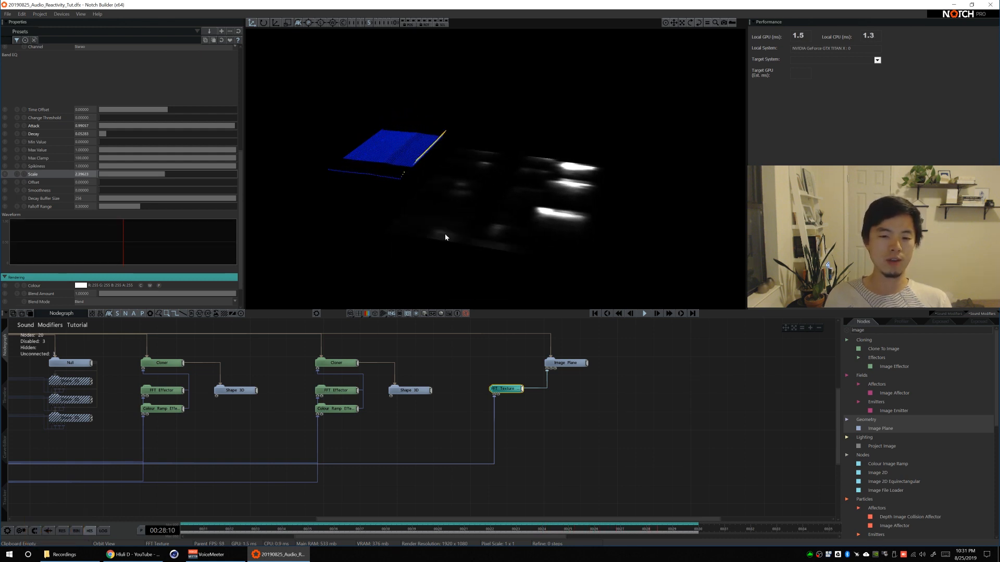
alt+drag(508, 230, 403, 195)
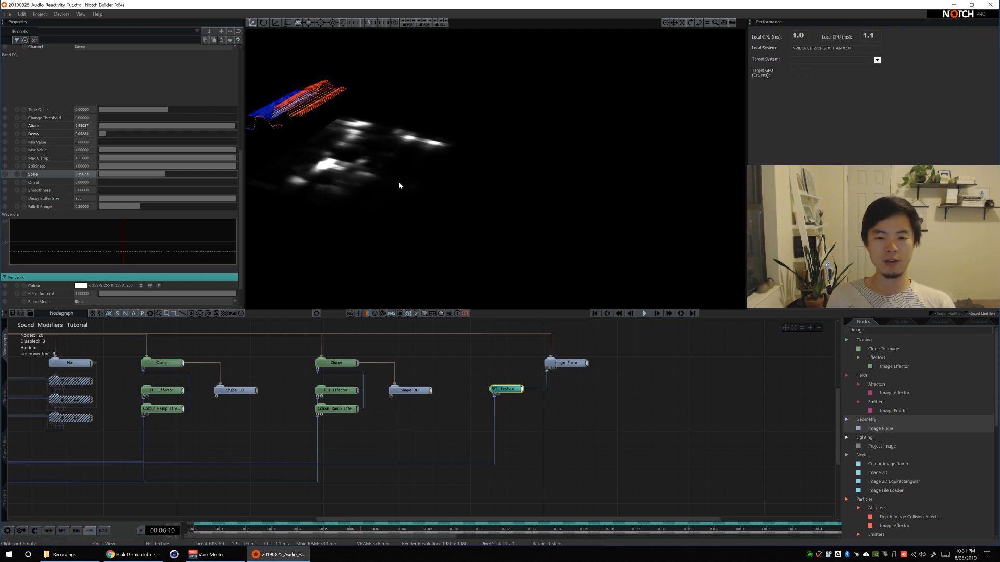
Add a Displacement Map node and a Shape 3D node connected to the Root beside the Image Plane
double_click(858, 330)
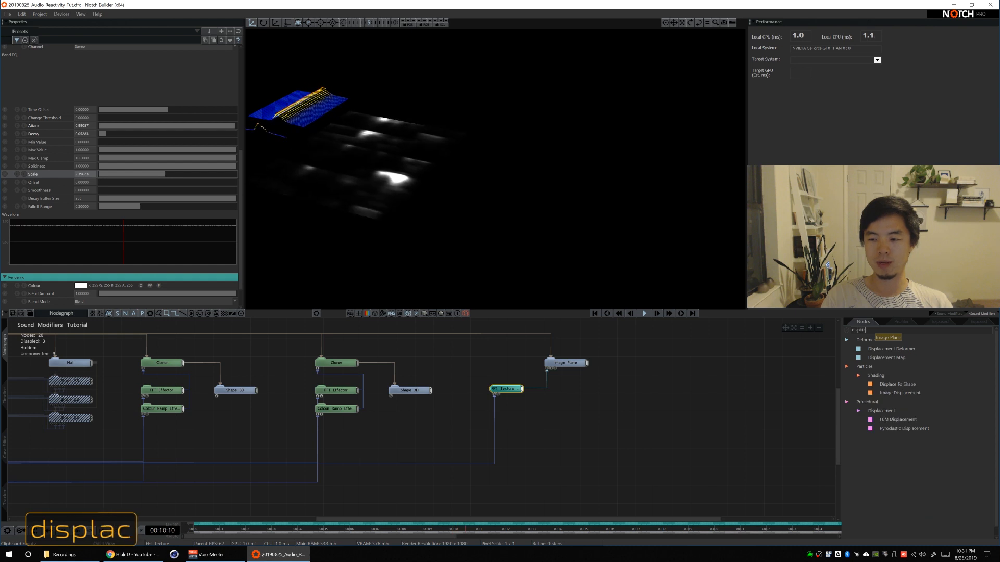
drag(889, 361, 822, 376)
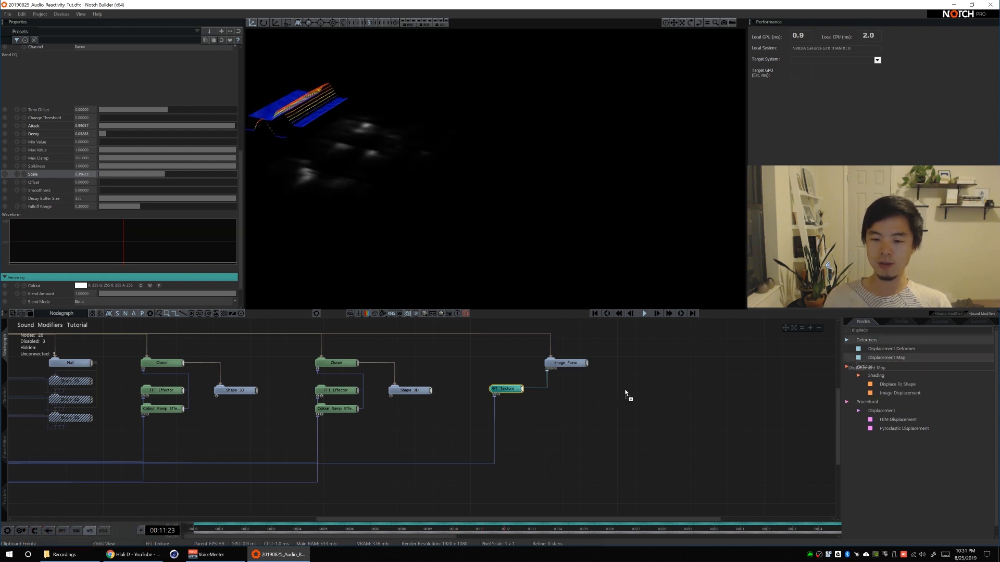
drag(625, 394, 627, 392)
text(shape)
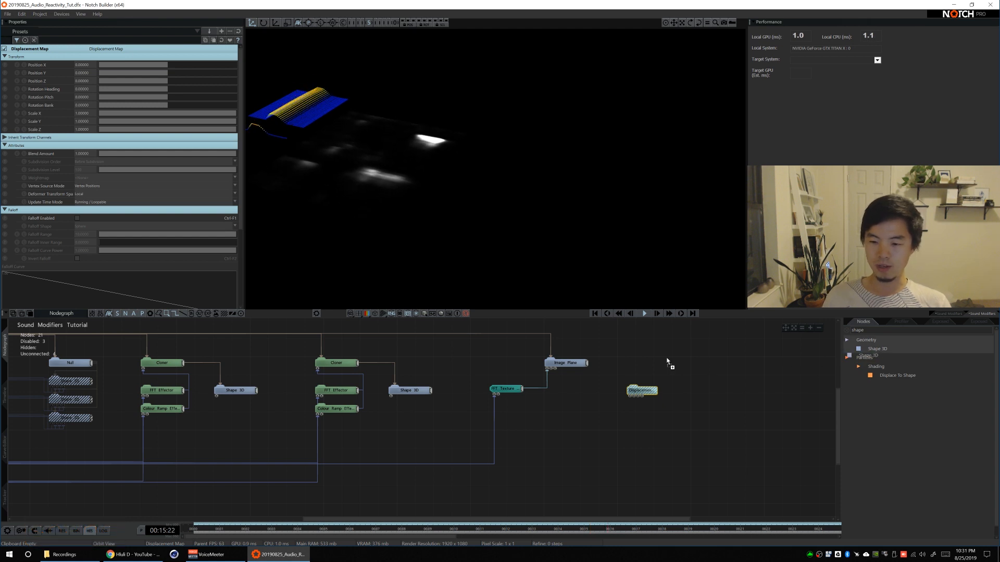
drag(667, 361, 689, 357)
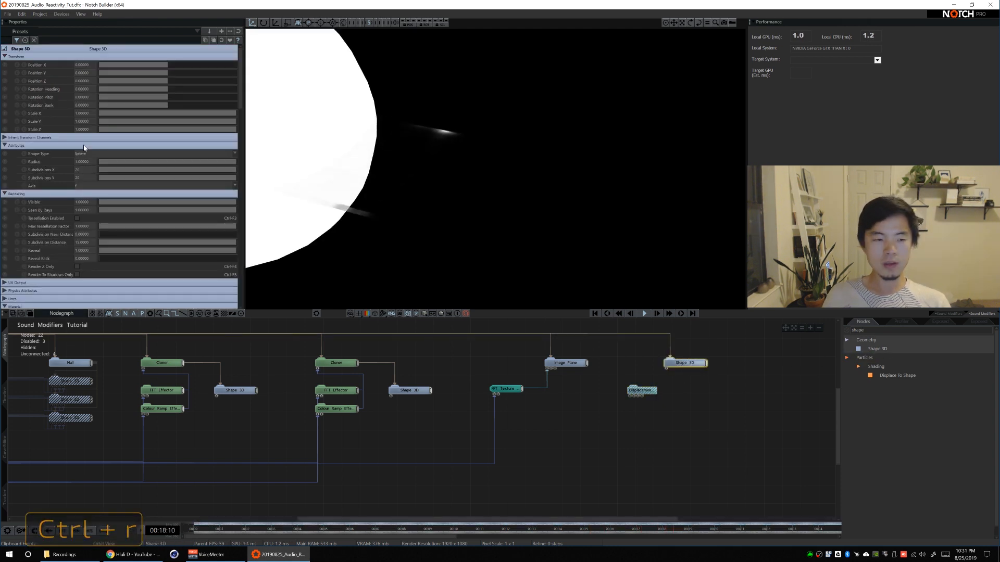
Make the new Shape 3D a Plane with Size X and Size Y of 0.5, and set its Position X to about 2.45
click(93, 155)
click(81, 176)
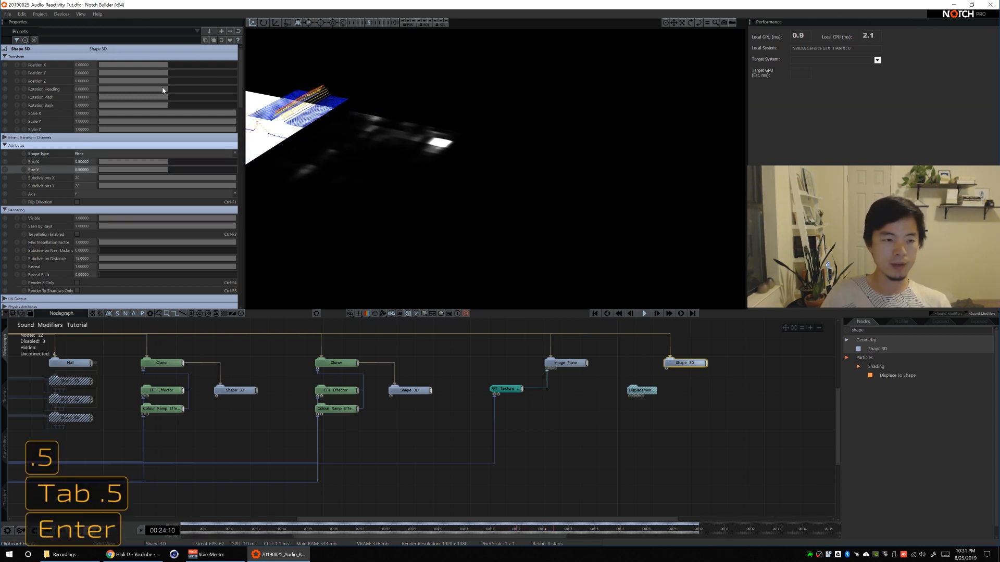
drag(163, 64, 184, 64)
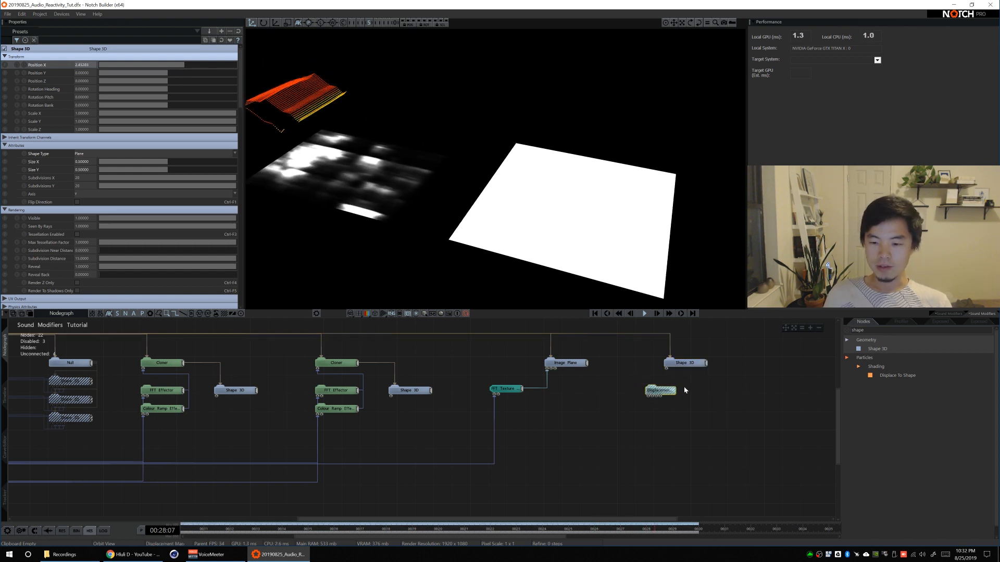
Attach the Displacement Map node to the rightmost Shape 3D and feed the FFT Texture into its image input
drag(684, 387, 712, 377)
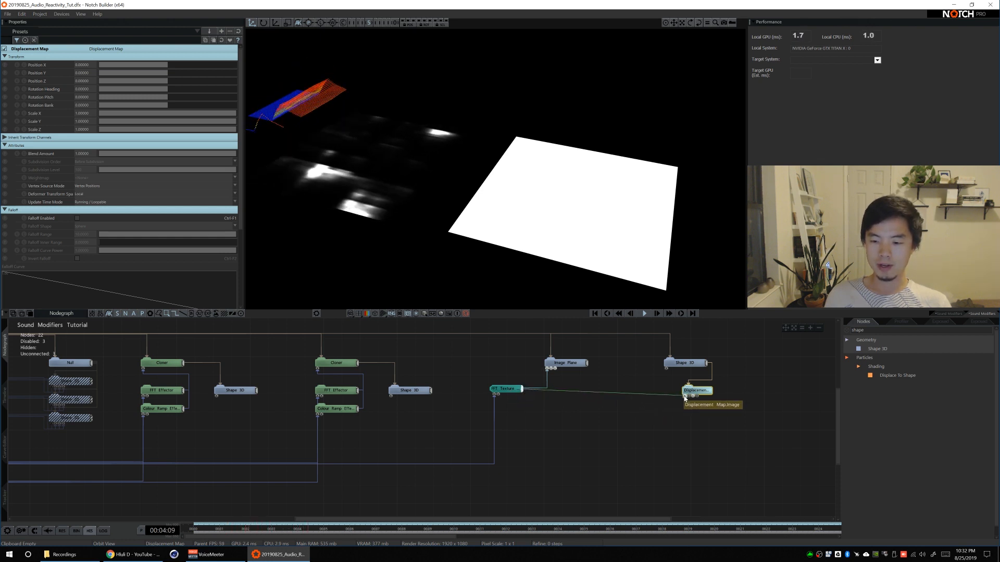
drag(685, 399, 685, 399)
alt+drag(577, 230, 601, 232)
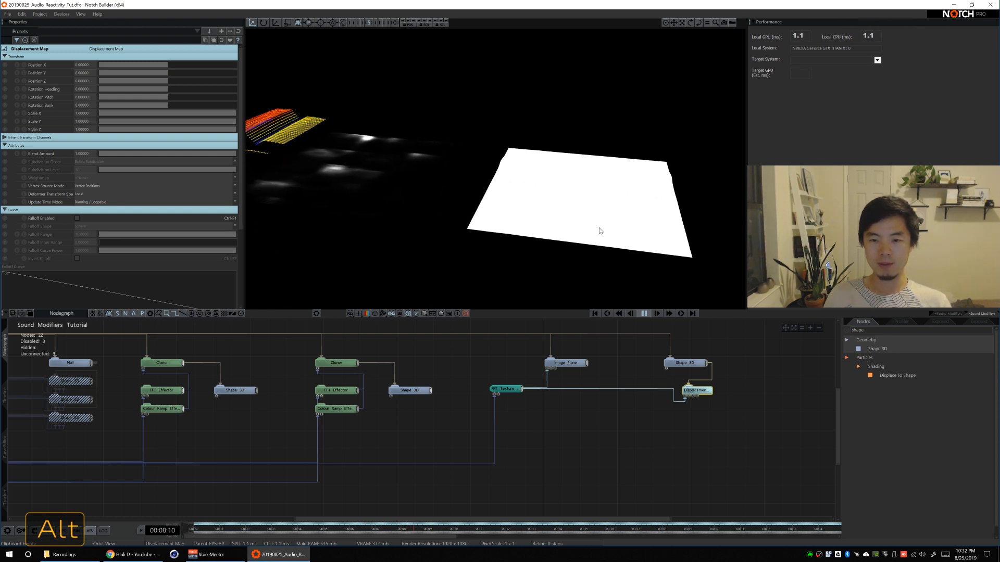
Add a Material node to the displaced Shape 3D and enable Wireframe in its settings
text(material)
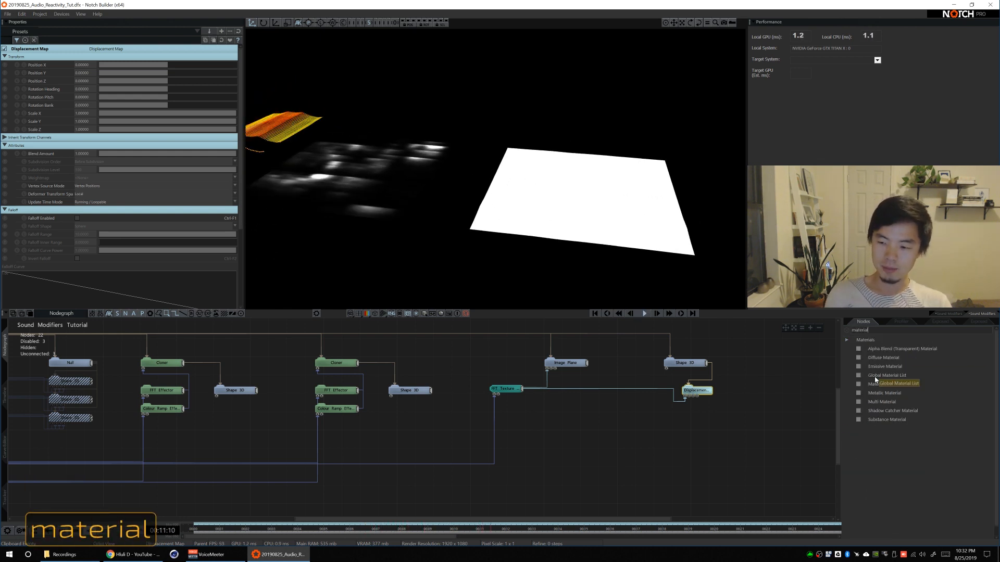
drag(876, 384, 668, 388)
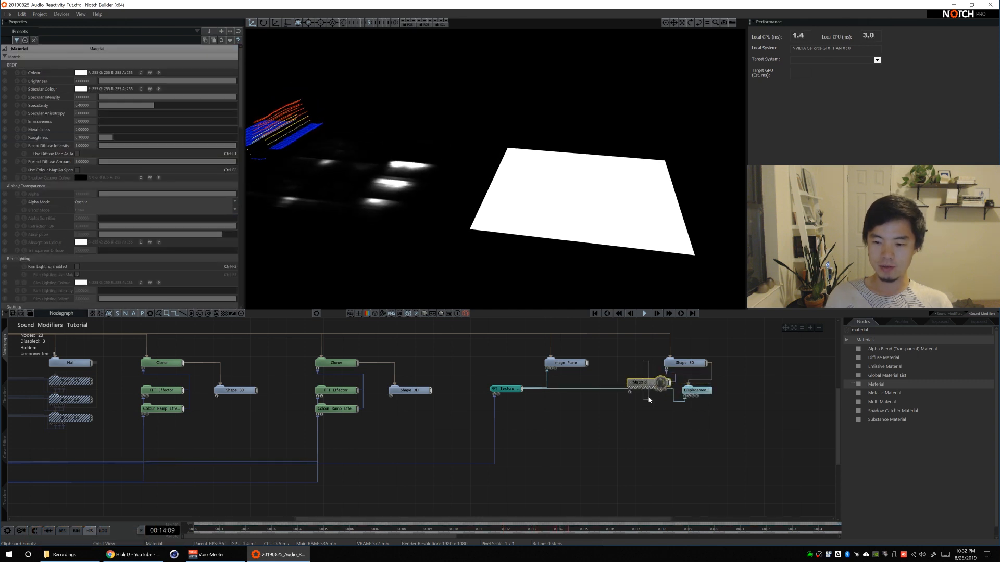
scroll(42, 266, down, 7)
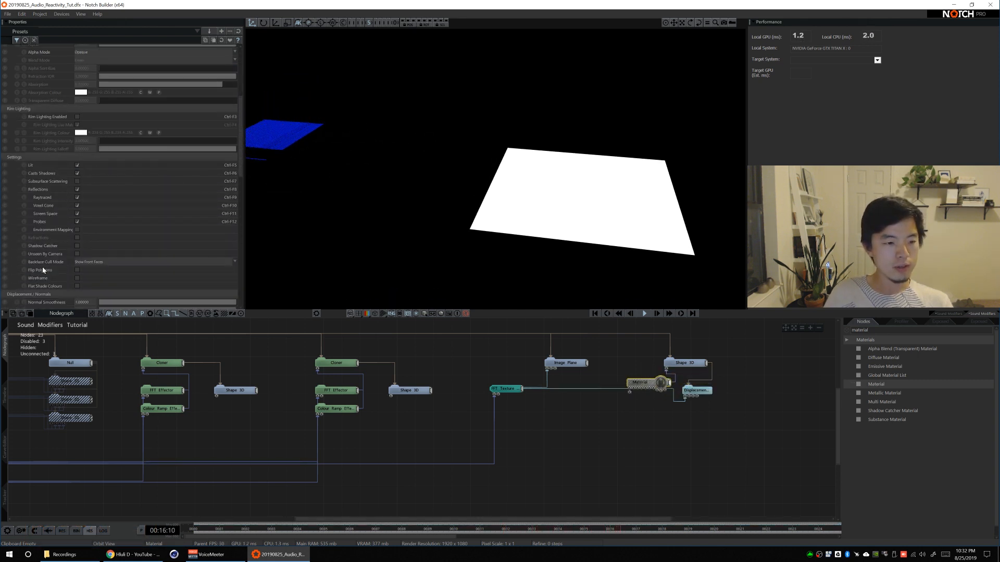
click(77, 254)
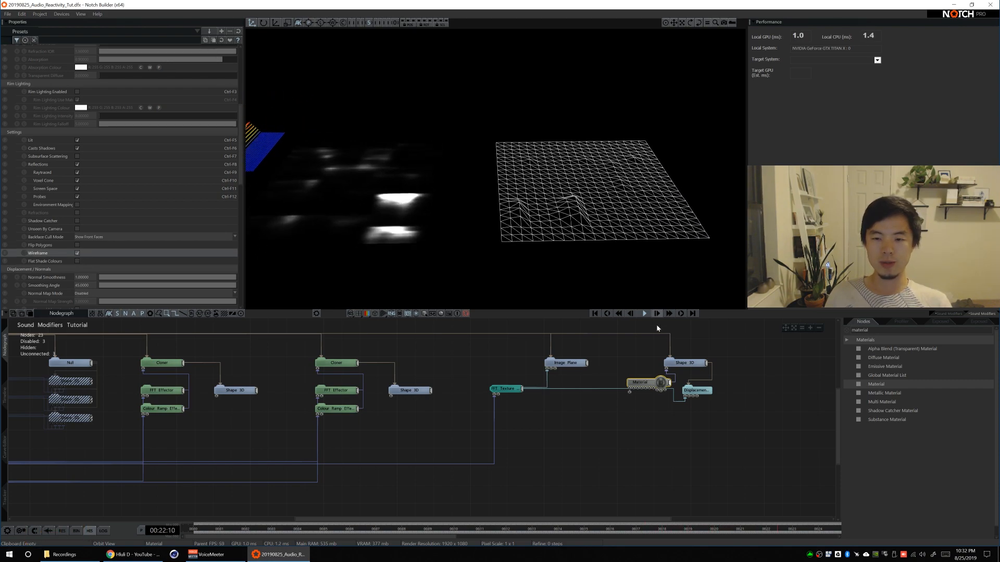
Set the displaced Shape 3D's Rotation Heading to -90
click(683, 363)
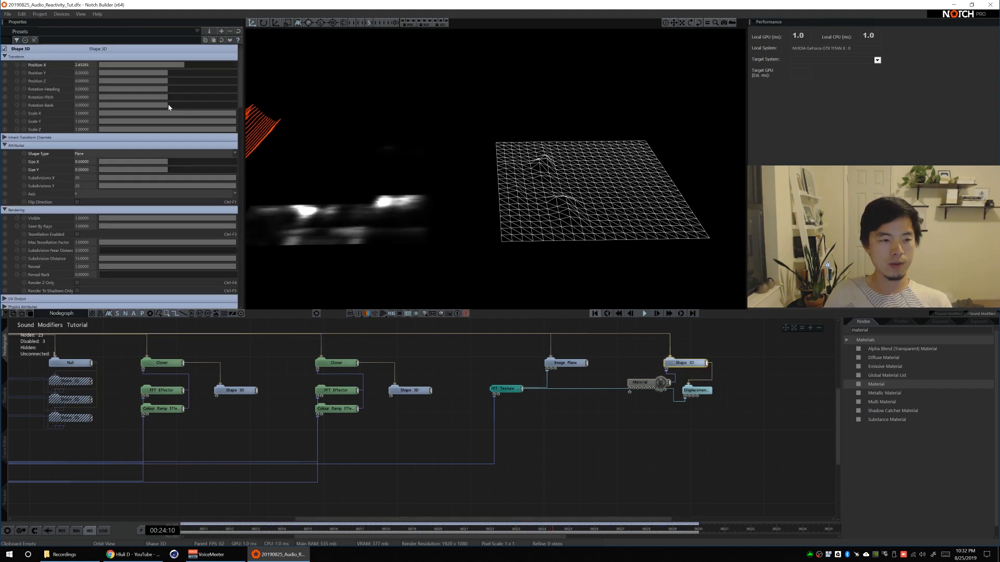
key(ctrl+z)
drag(167, 93, 134, 103)
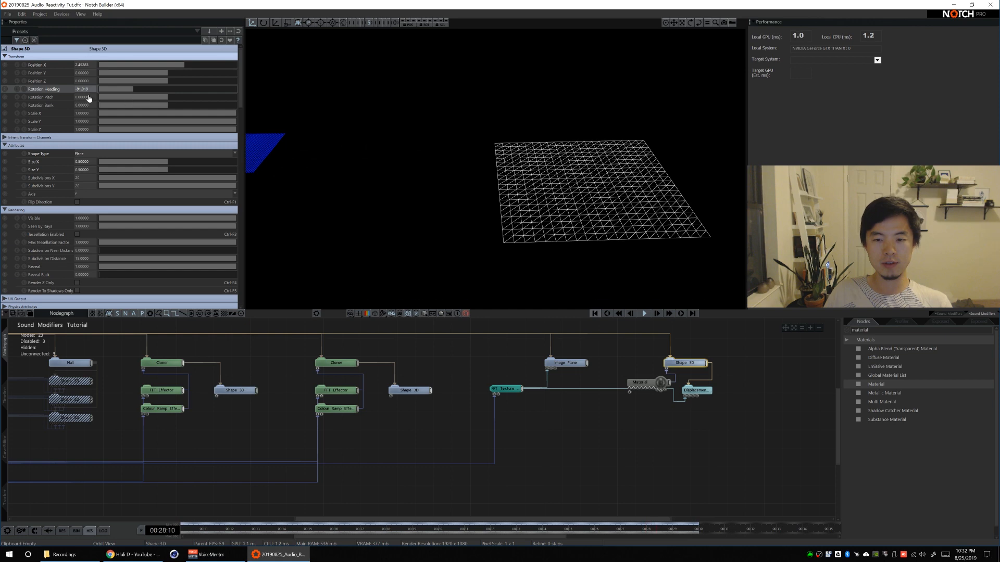
text(-90)
key(Return)
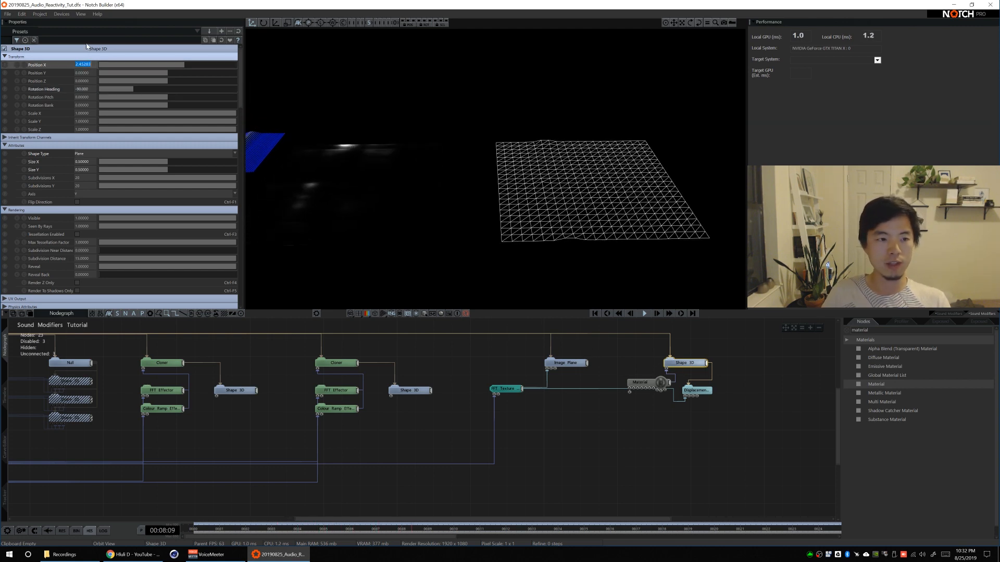
Move the displaced Shape 3D to a Position X of 1.5, trying 1 first
text(1)
key(Return)
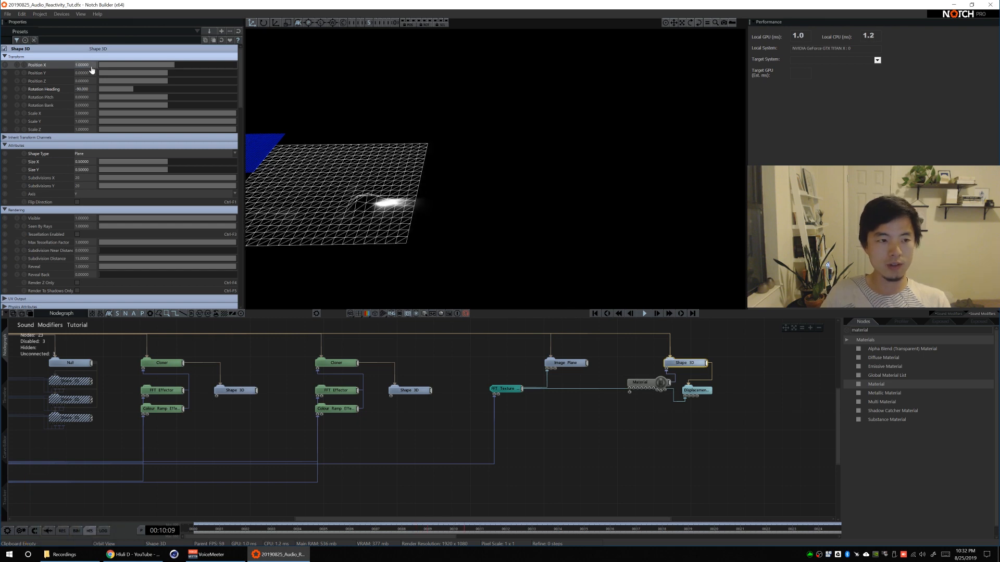
text(1.5)
key(Return)
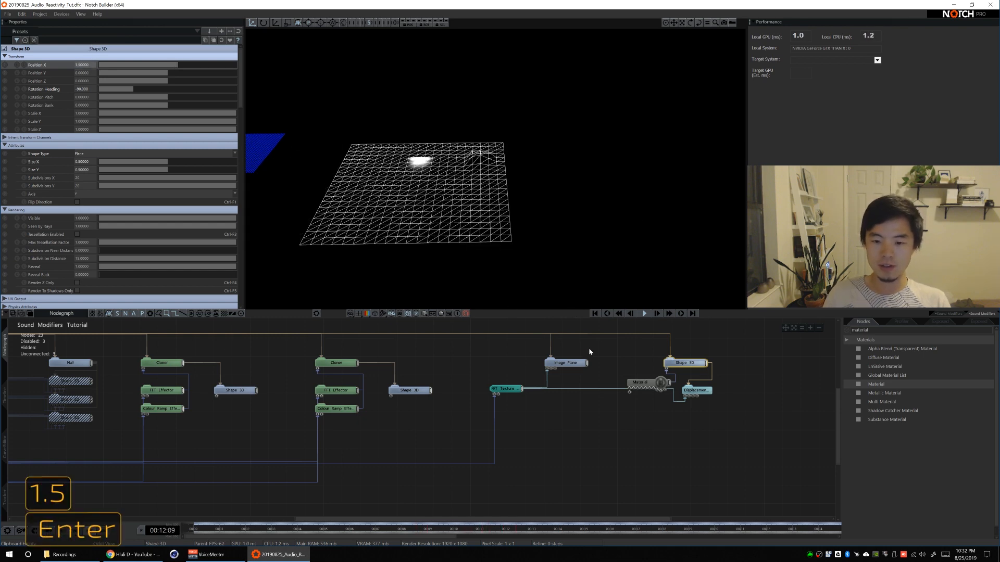
Set the Image Plane's Position X to 1.5 to line it up with the wireframe plane
click(570, 363)
text(1)
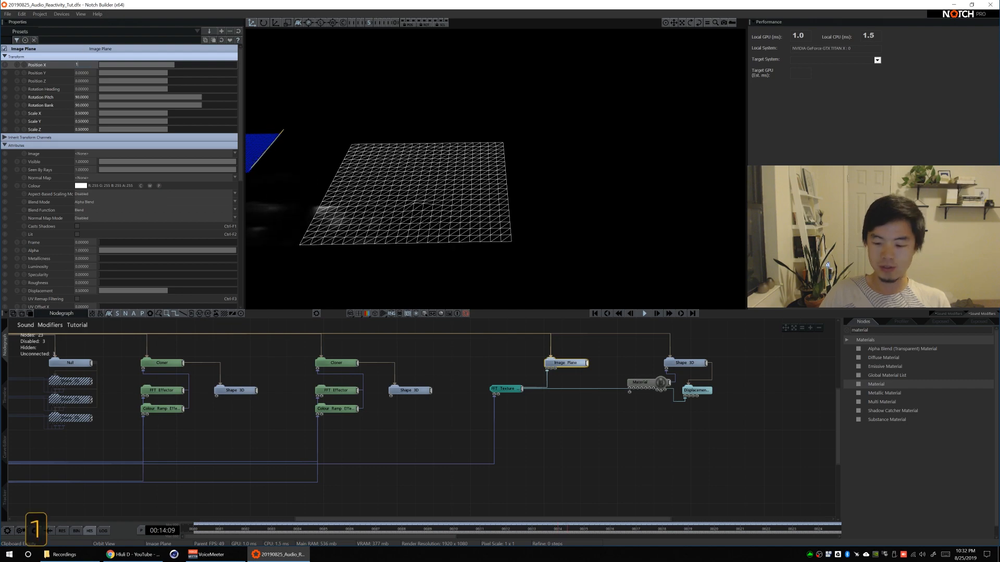
text(.5)
key(Return)
alt+drag(459, 204, 547, 229)
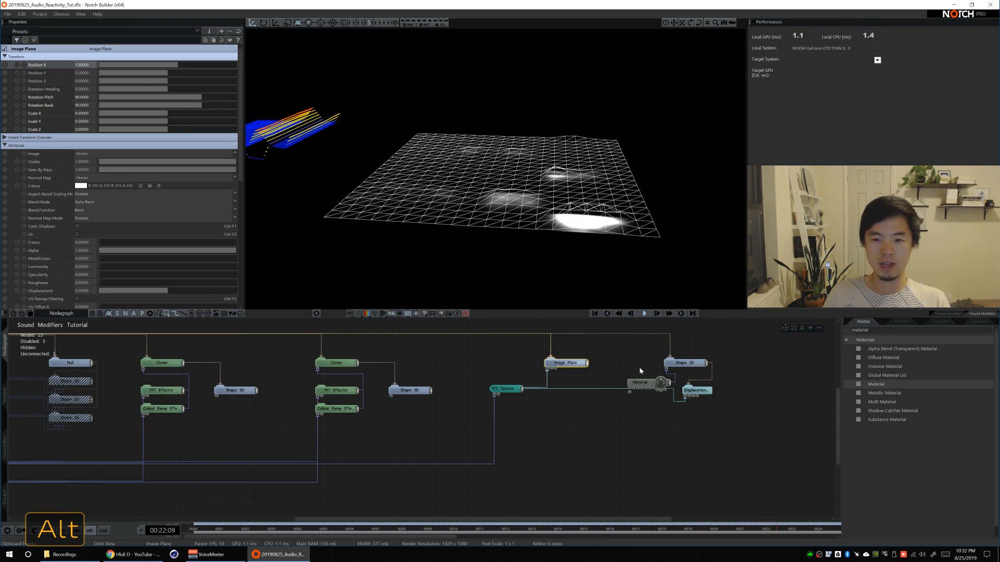
Set the displaced Shape 3D's Subdivisions X and Subdivisions Y to 100 and view the mesh from several angles
click(698, 362)
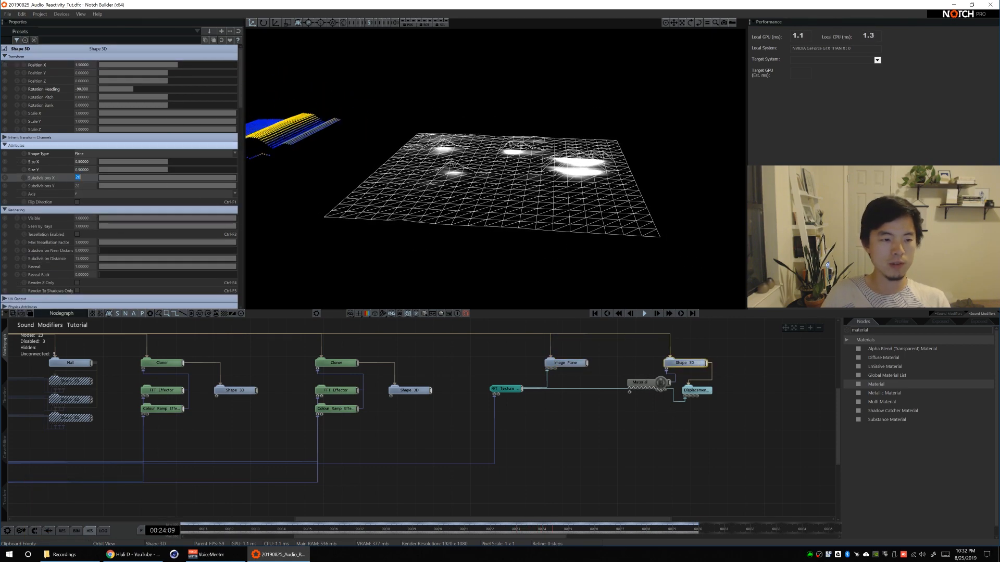
key(Return)
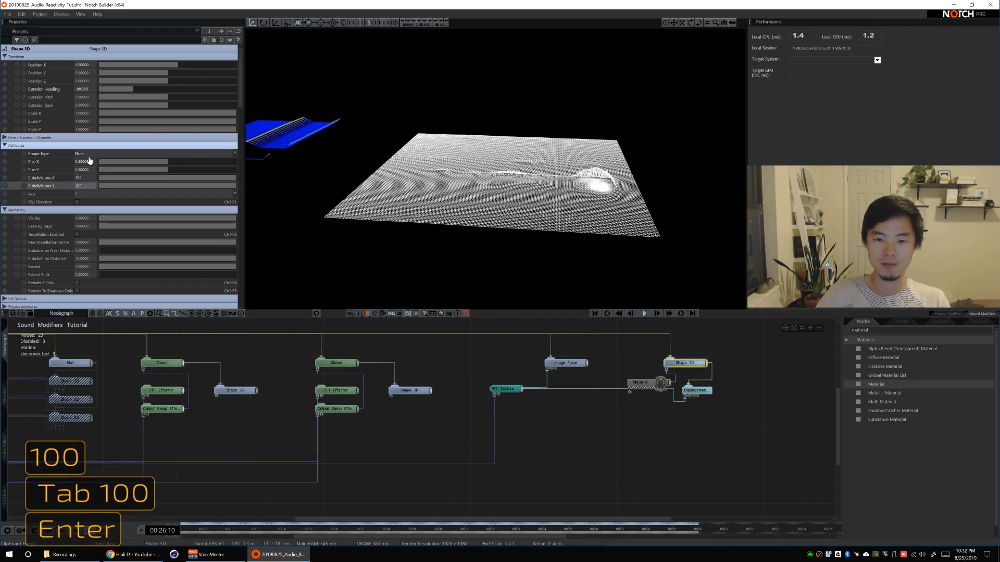
alt+drag(541, 208, 496, 175)
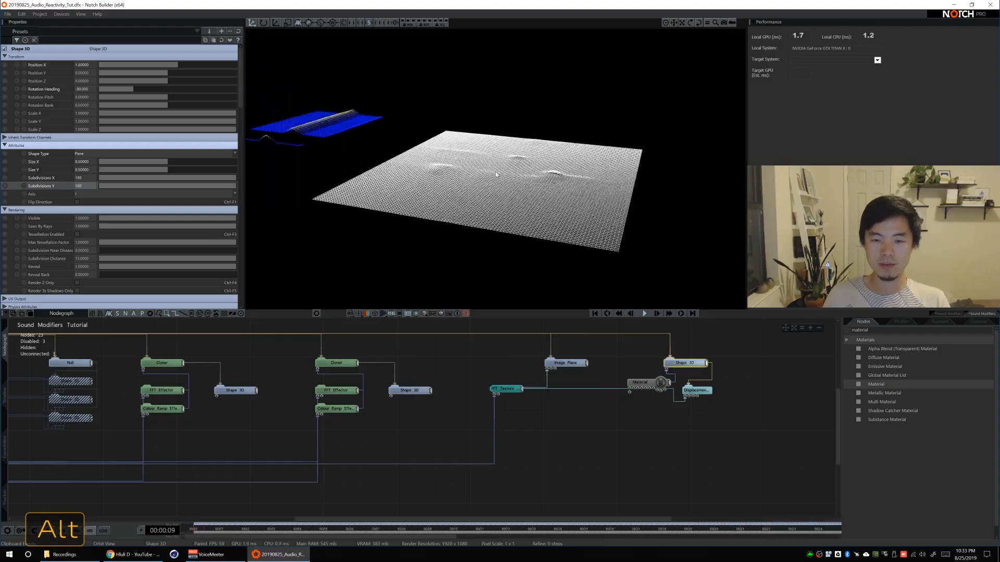
alt+drag(540, 225, 485, 214)
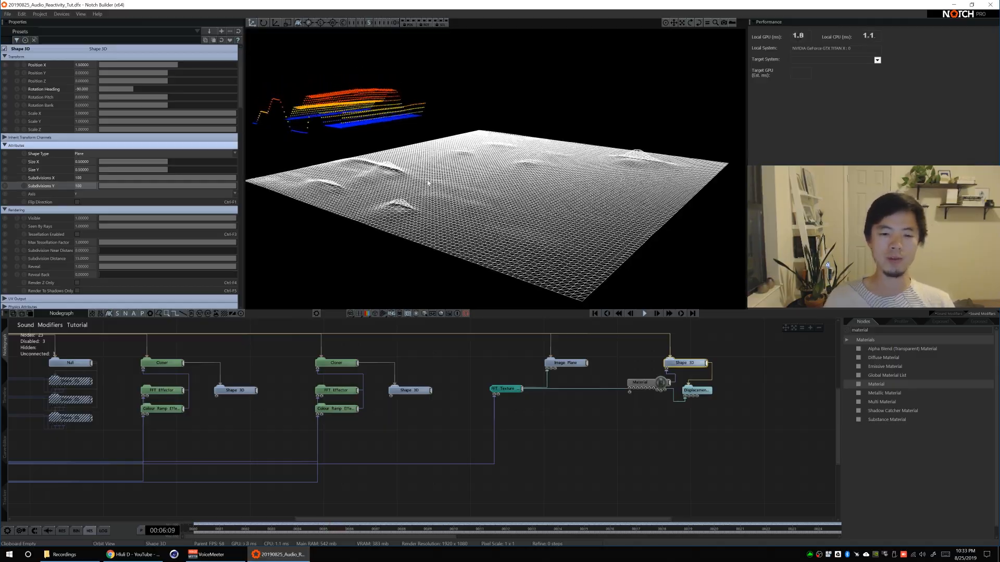
alt+drag(455, 231, 557, 250)
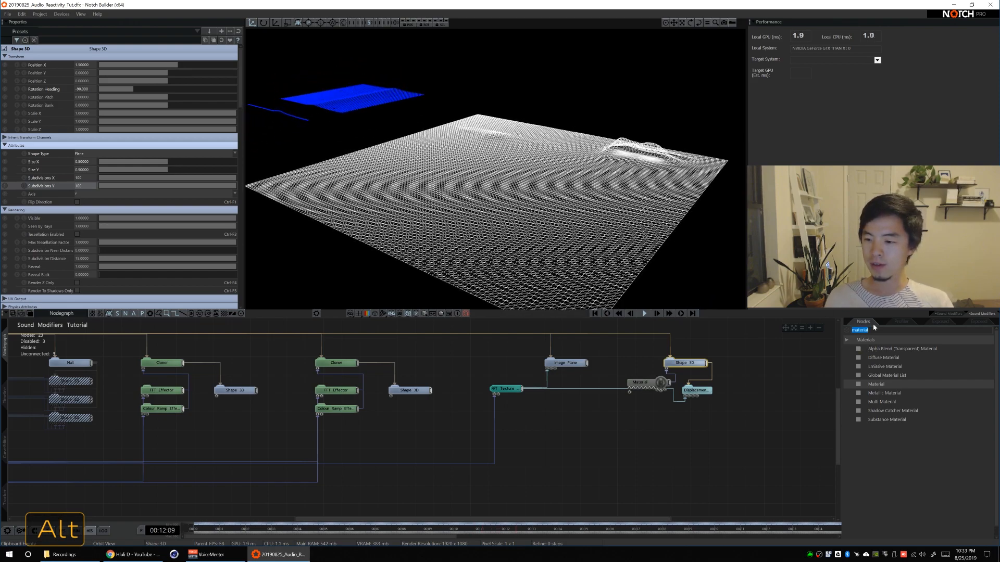
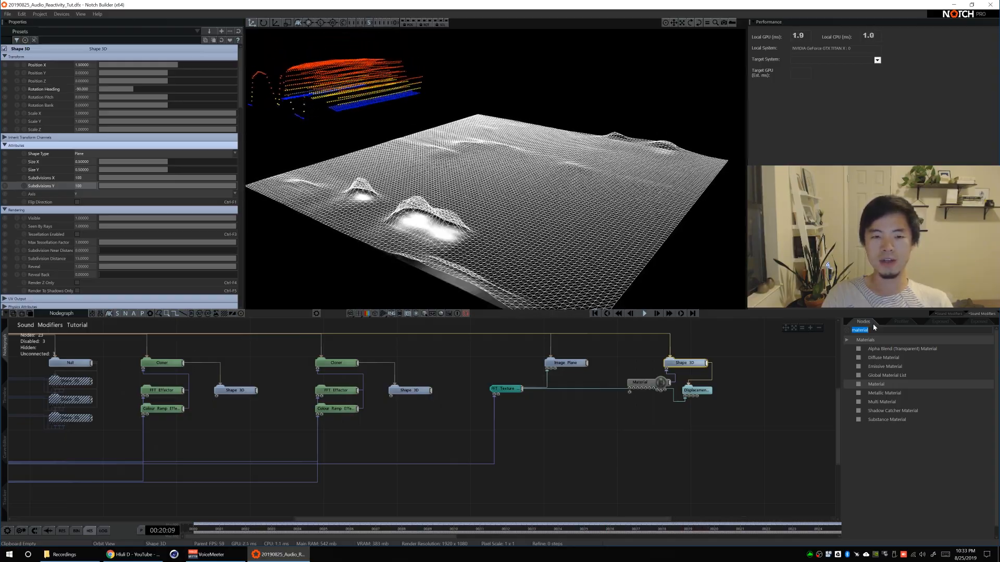
Add a Recolour node to the nodegraph just below the FFT Texture
alt+drag(450, 440, 518, 428)
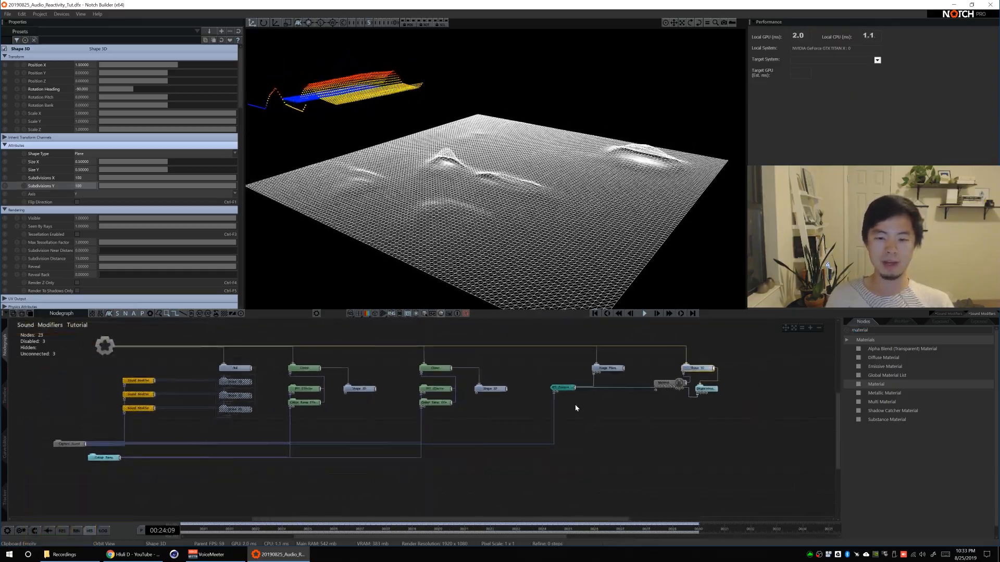
click(872, 331)
text(recolour)
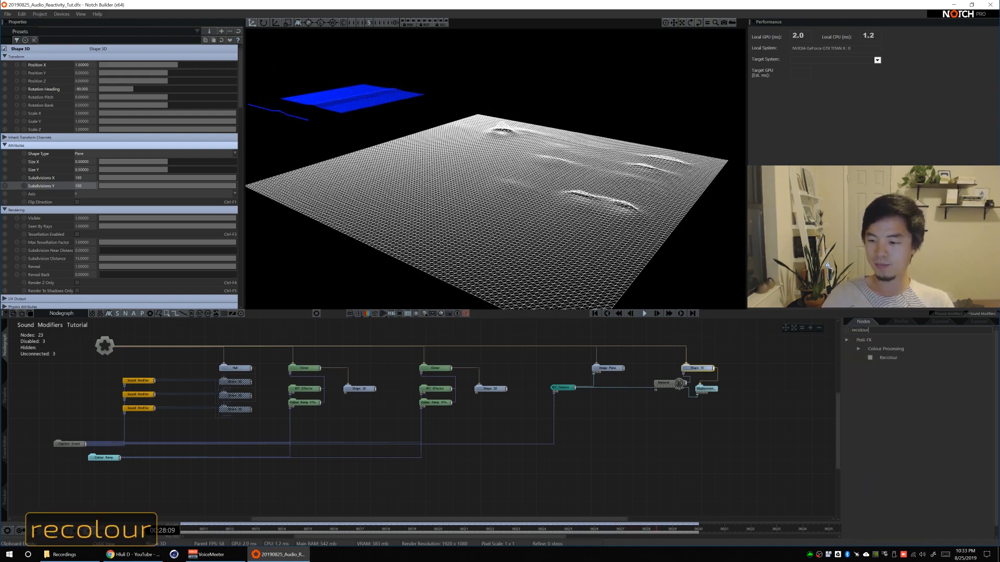
drag(577, 398, 578, 400)
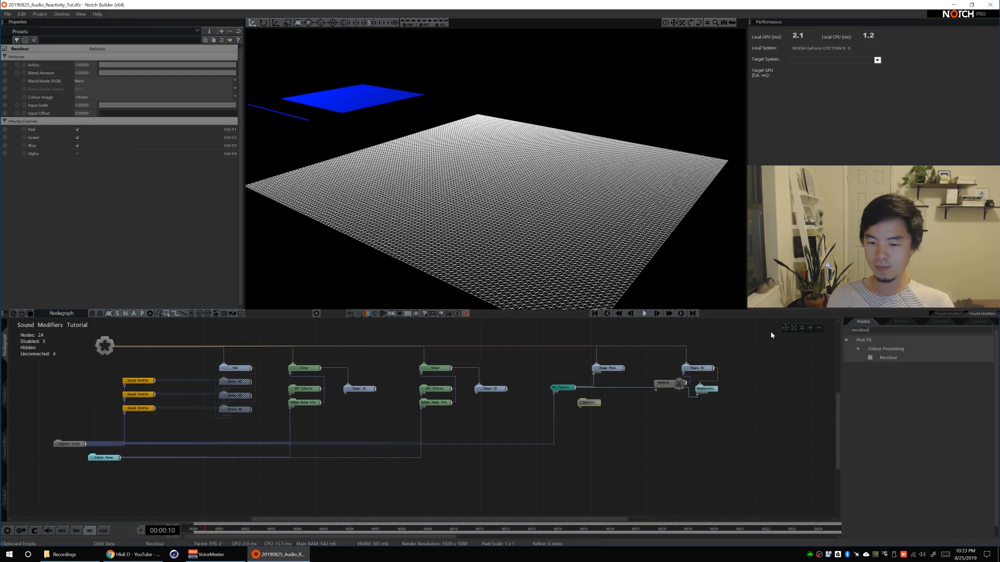
Add a Video Null node to the nodegraph beside the Recolour node
text(video)
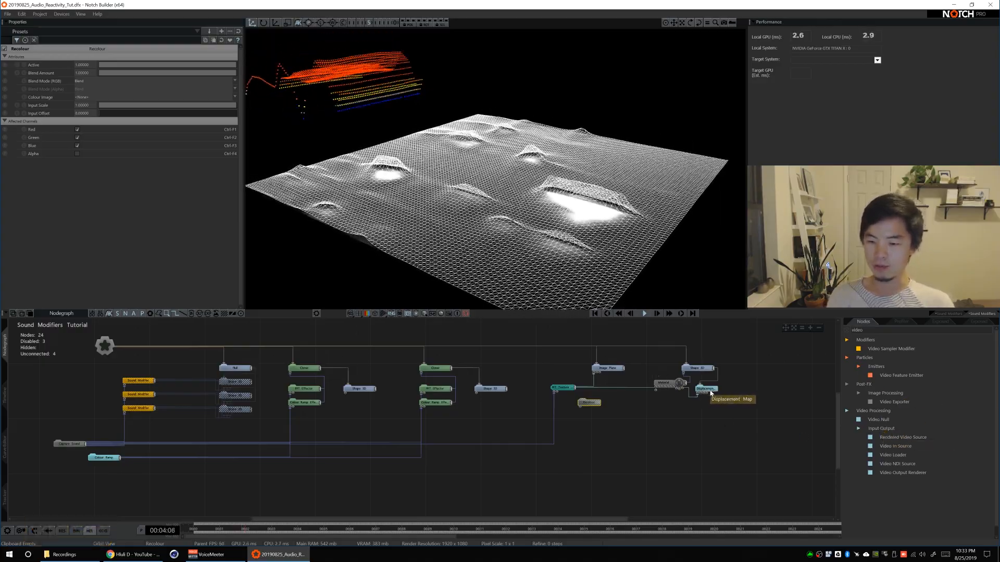
drag(890, 428, 872, 422)
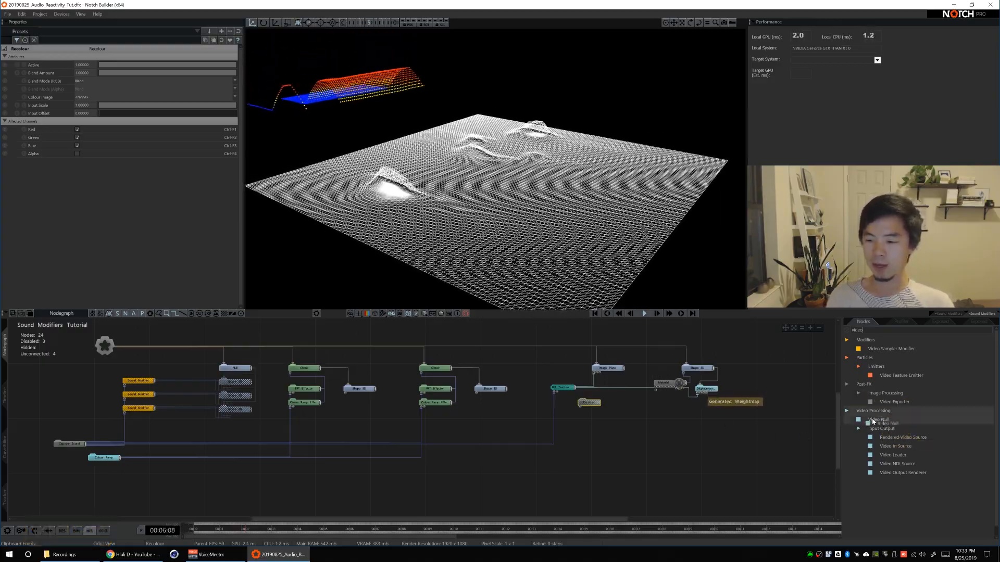
drag(646, 412, 632, 402)
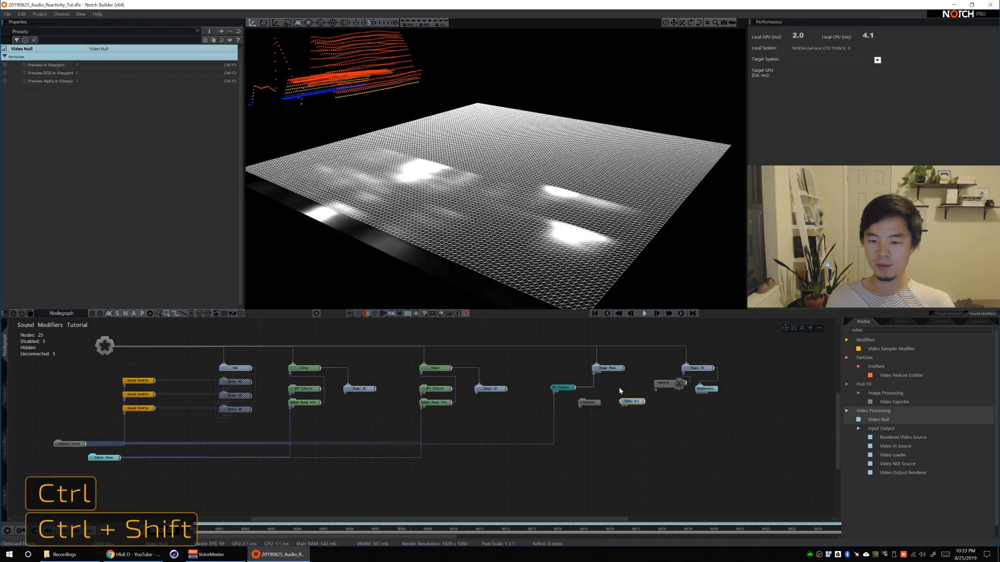
Route the FFT Texture through the Video Null into the Image Plane and directly into the Displacement Map, with Recolour attached to the Video Null
drag(576, 390, 596, 382)
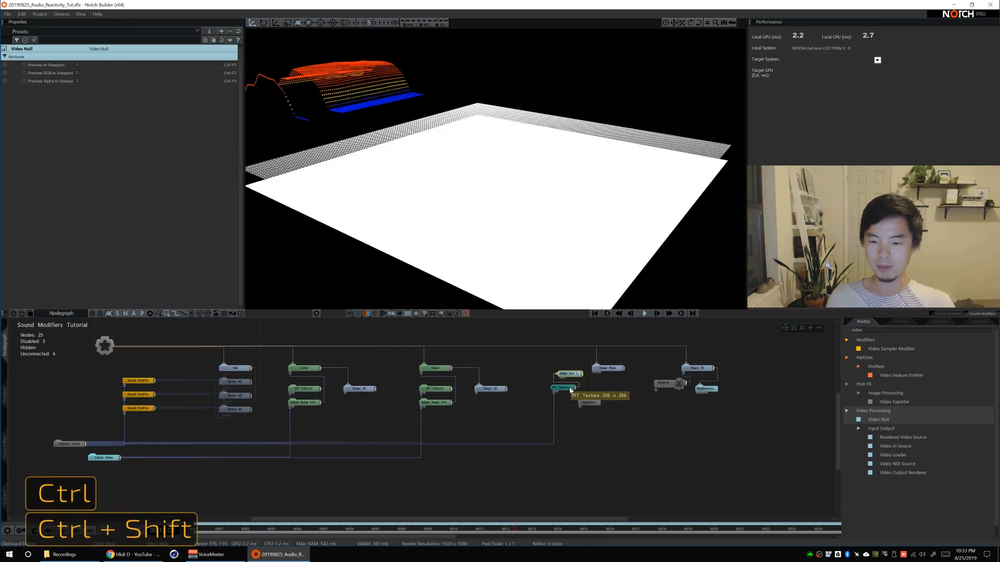
click(545, 390)
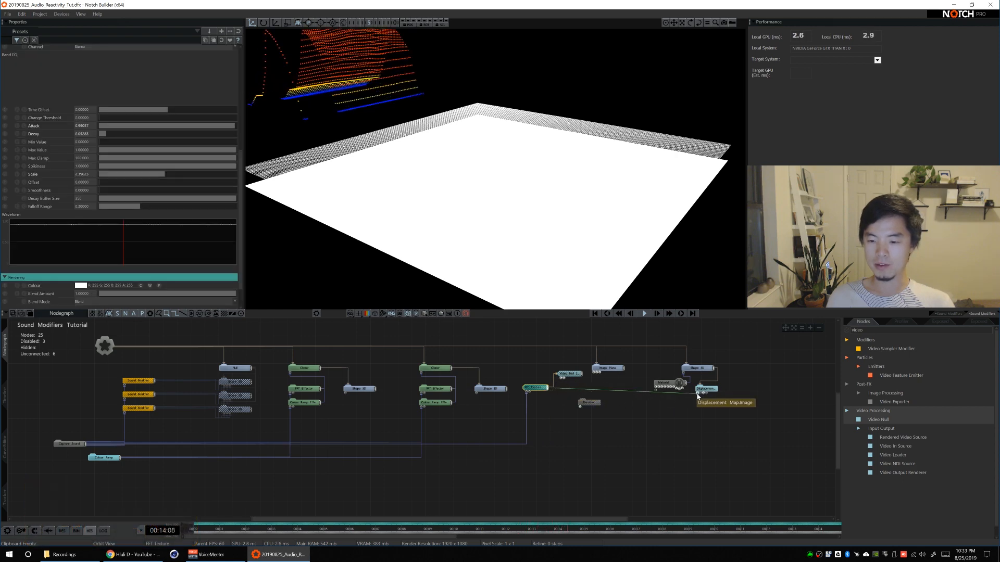
click(572, 384)
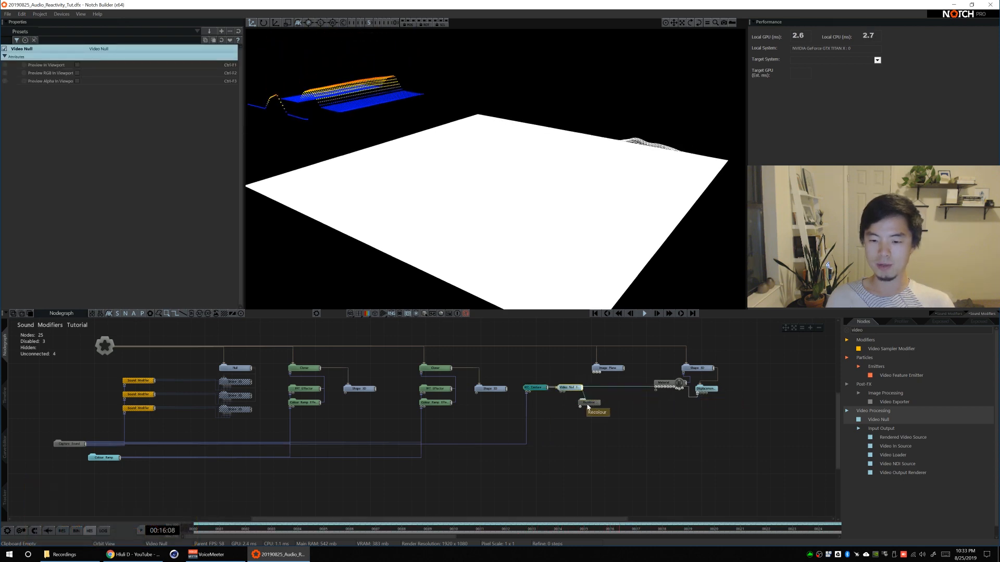
drag(590, 375, 594, 373)
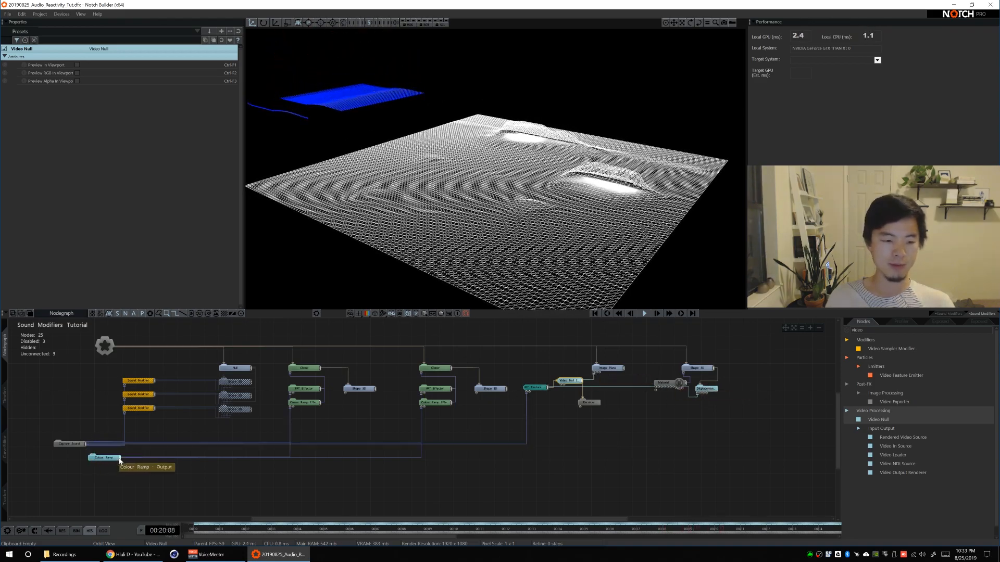
Connect the Colour Ramp output to the Recolour node's image input to colour the Image Plane
drag(121, 458, 262, 434)
drag(581, 410, 580, 409)
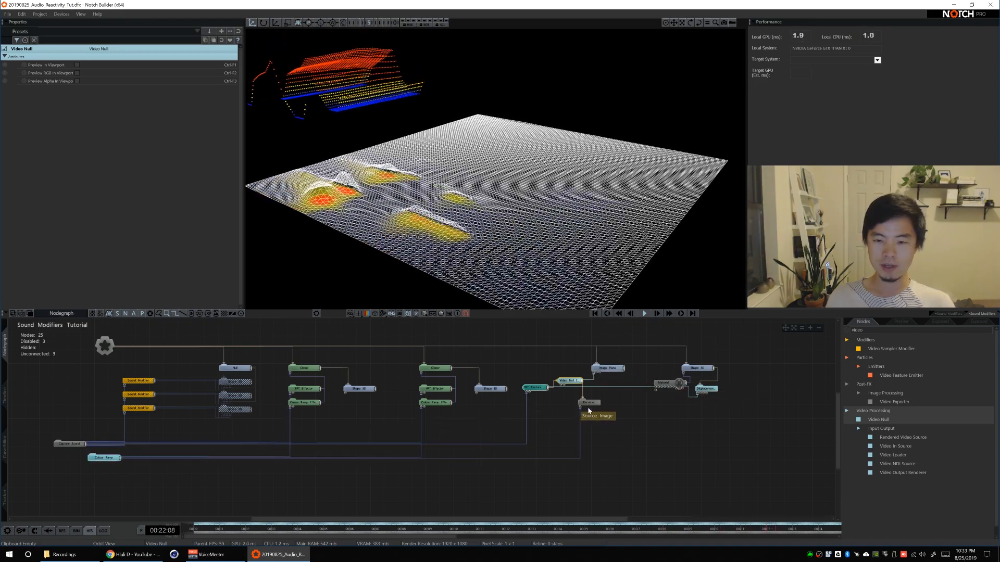
key(alt)
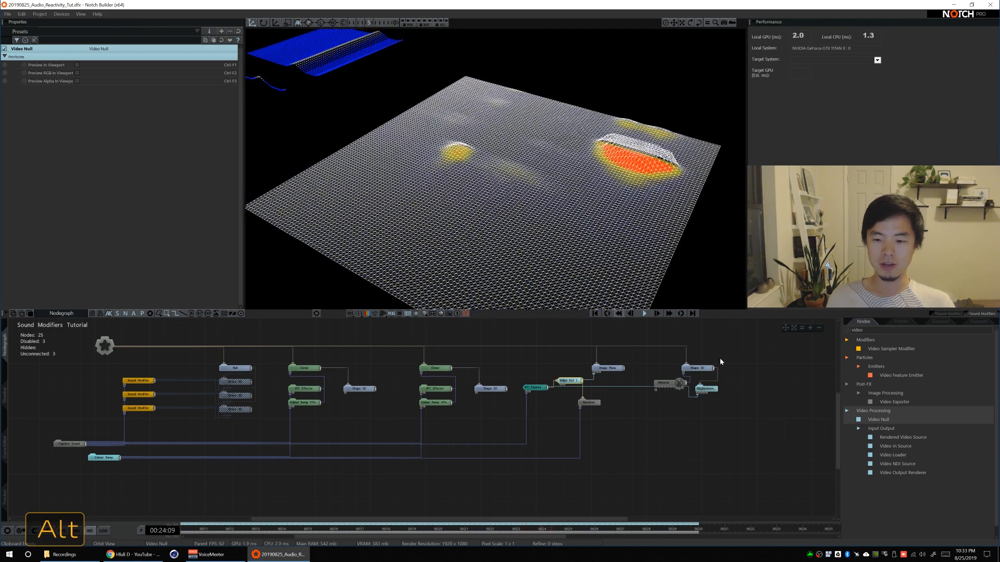
Disable the displaced Shape 3D to examine the recoloured Image Plane alone, and re-enable it
click(698, 368)
key(ctrl+1)
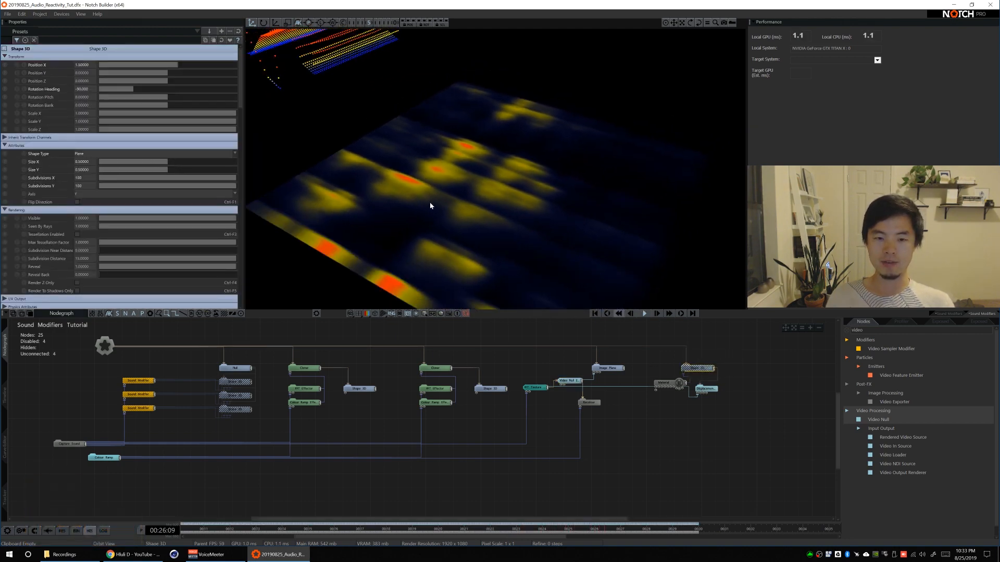
alt+drag(429, 202, 387, 210)
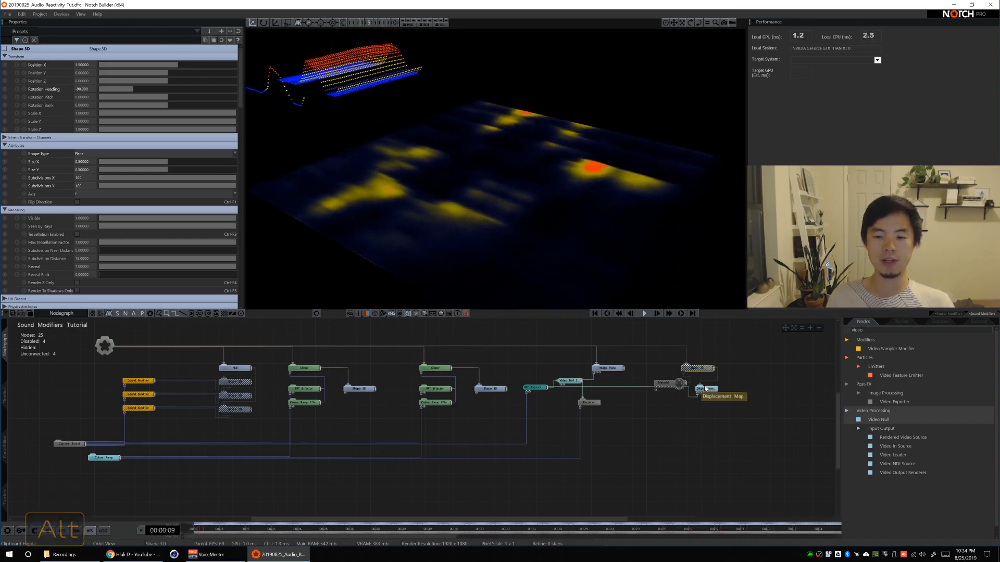
key(ctrl+1)
Search the node library for Mapping and add a Mapping node to the nodegraph beneath the Material node
alt+drag(692, 420, 595, 440)
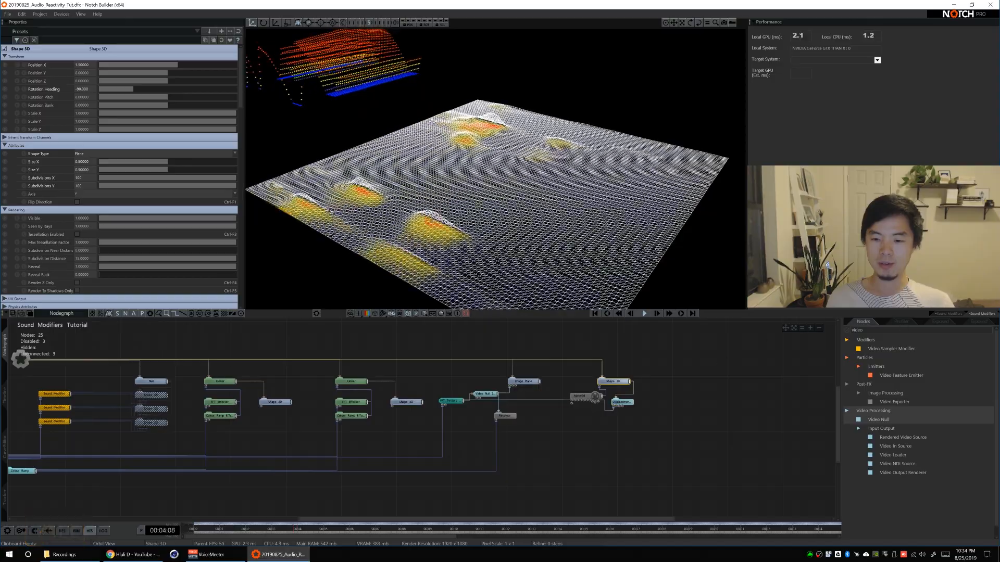
click(867, 330)
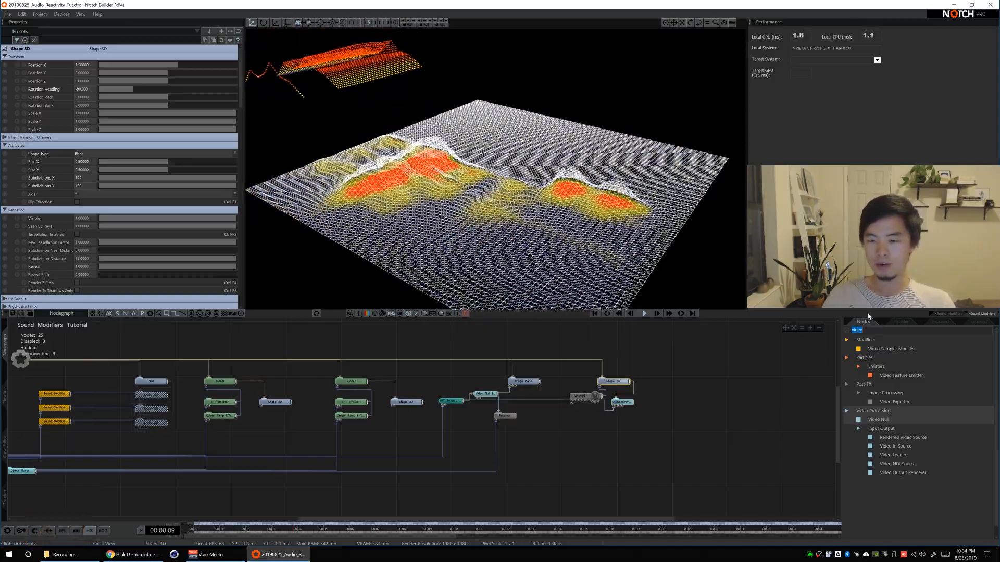
text(colou)
key(BackSpace)
key(BackSpace)
key(BackSpace)
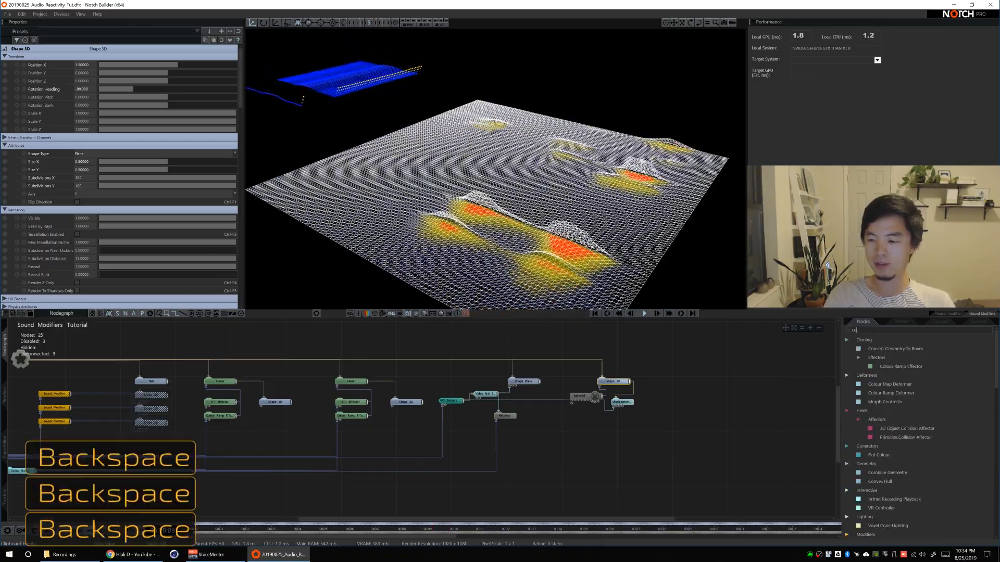
key(BackSpace)
key(BackSpace)
text(mapp)
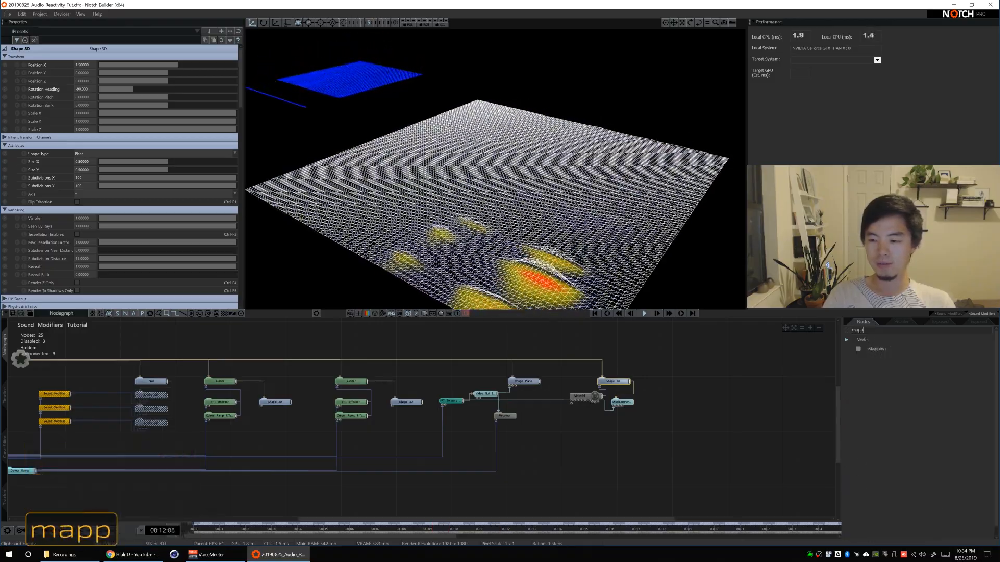
text(ing)
drag(877, 349, 571, 415)
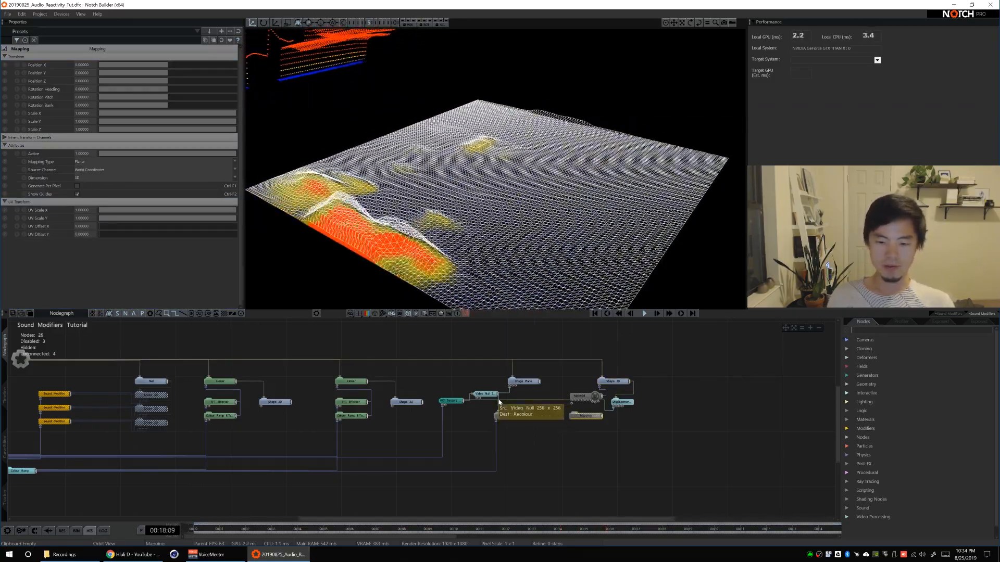
Connect the Video Null output to the Material node to colour the wireframe, and disable the Image Plane
drag(499, 394, 573, 401)
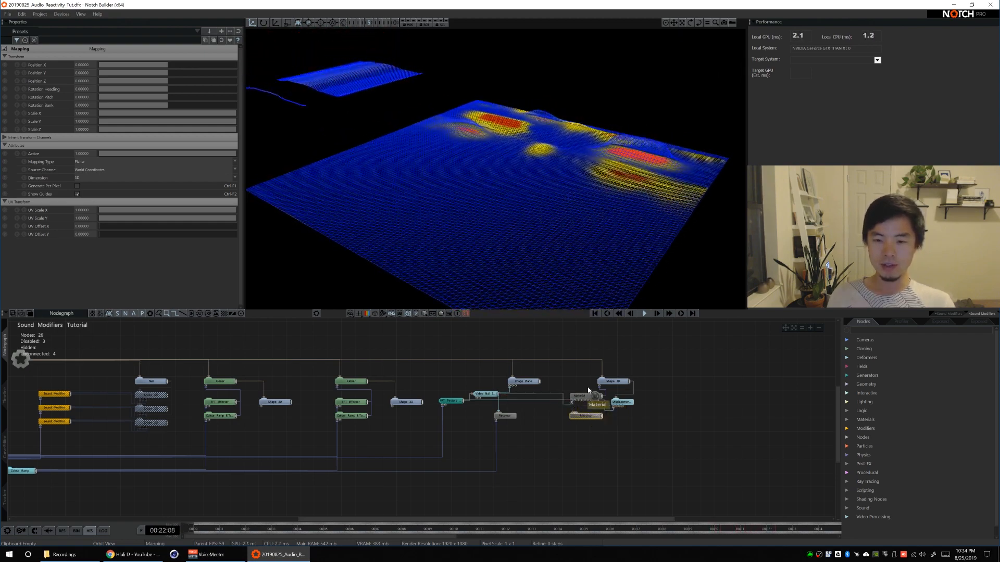
mouse_move(565, 284)
alt+mouse_down()
mouse_move(549, 189)
mouse_move(571, 300)
alt+mouse_up()
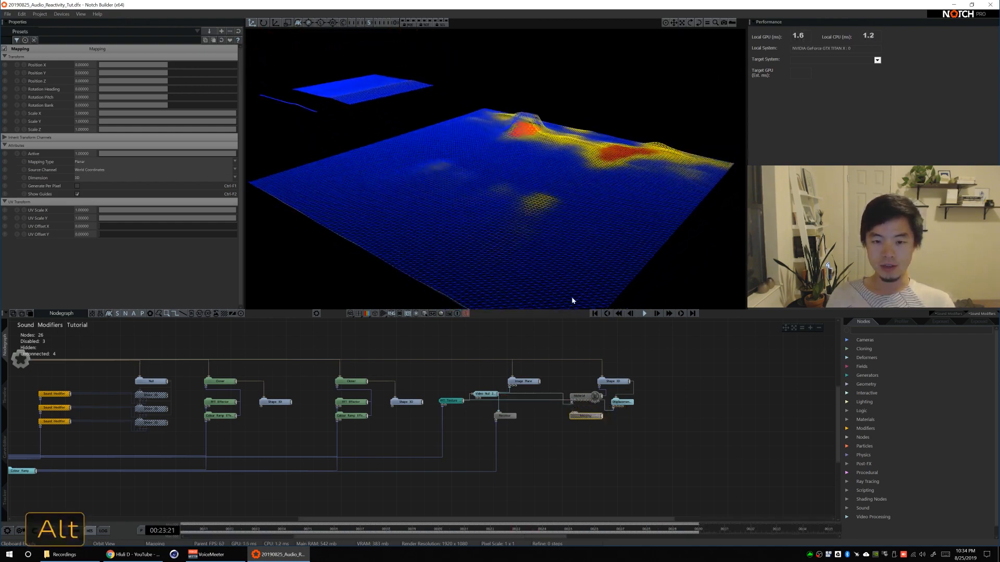
click(531, 382)
key(ctrl+1)
alt+drag(553, 224, 498, 213)
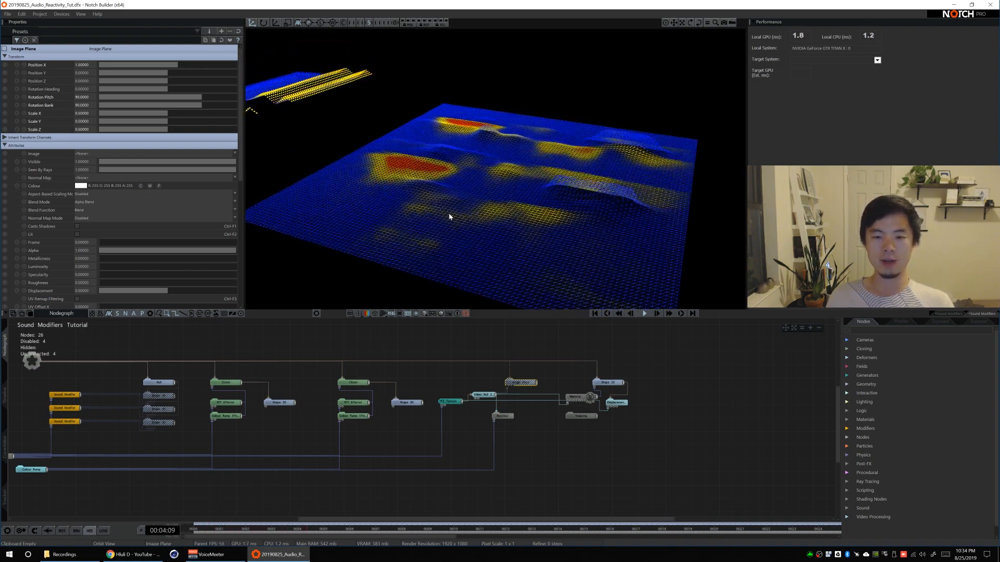
Connect the Mapping node to the Material's mapping input and set its Rotation Pitch to 90
drag(596, 416, 569, 401)
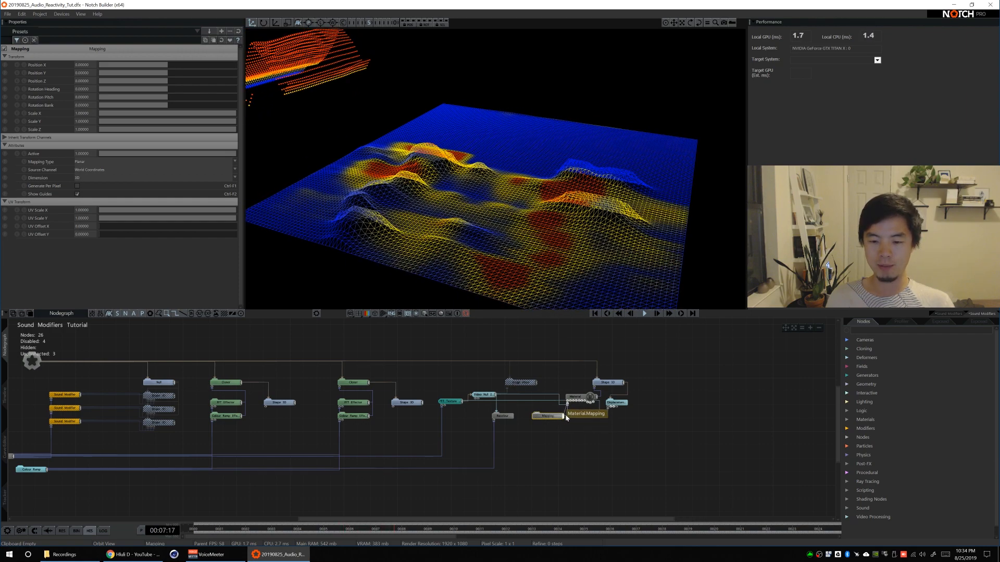
drag(553, 418, 573, 419)
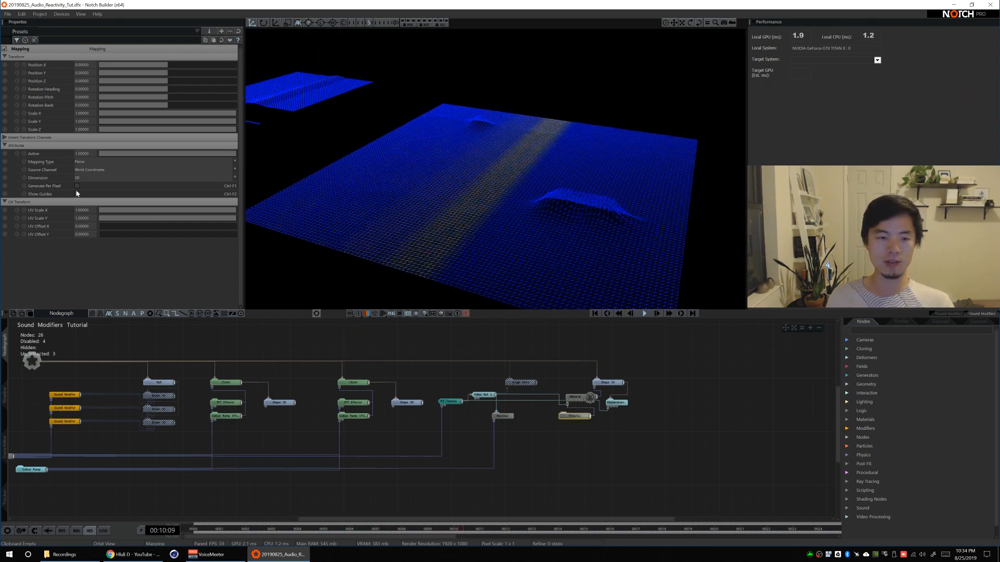
drag(175, 97, 197, 104)
double_click(84, 97)
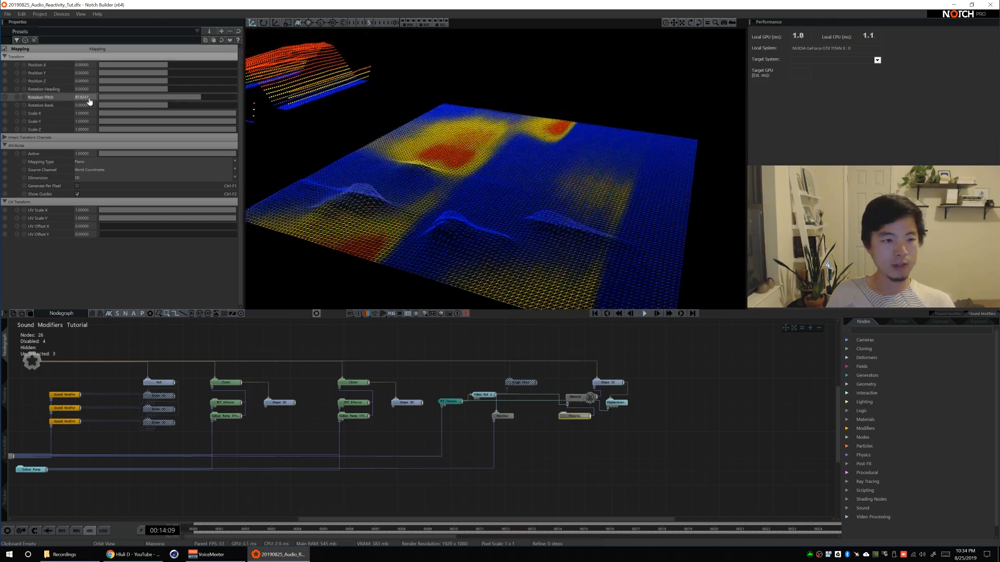
text(90)
key(Return)
key(space)
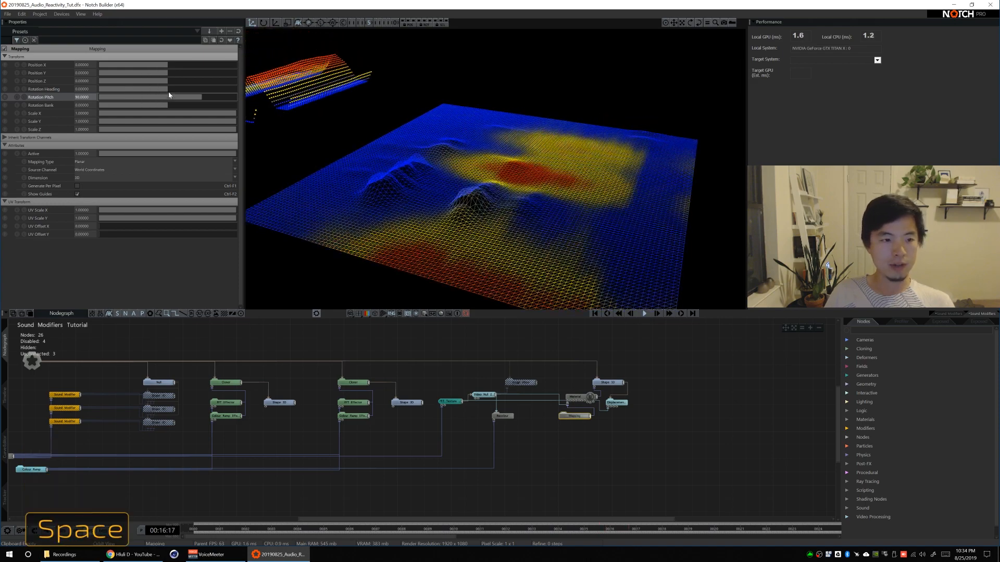
Set the Mapping node's Rotation Heading to -90 and check the colour alignment on the displaced plane
drag(167, 89, 135, 91)
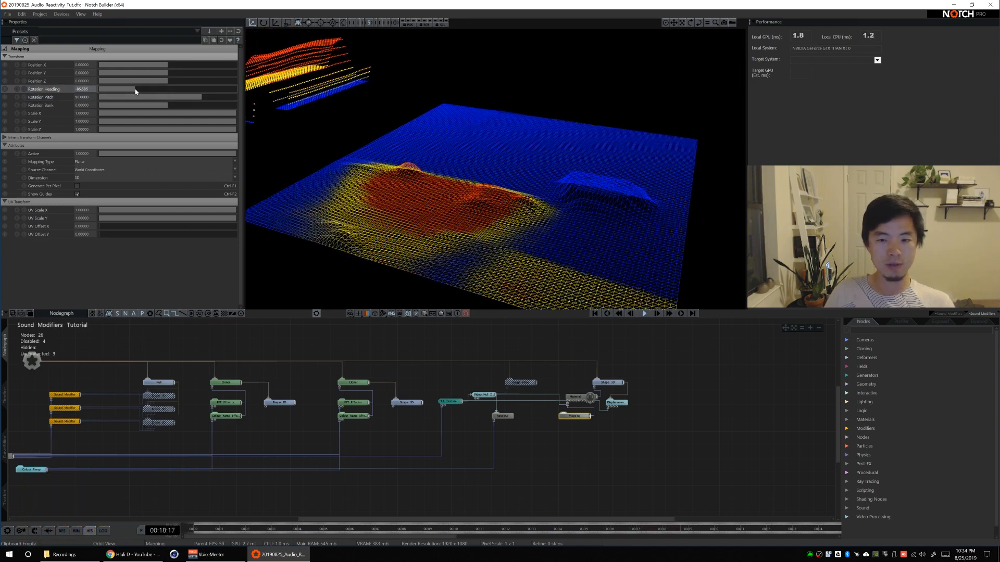
text(-90)
key(Return)
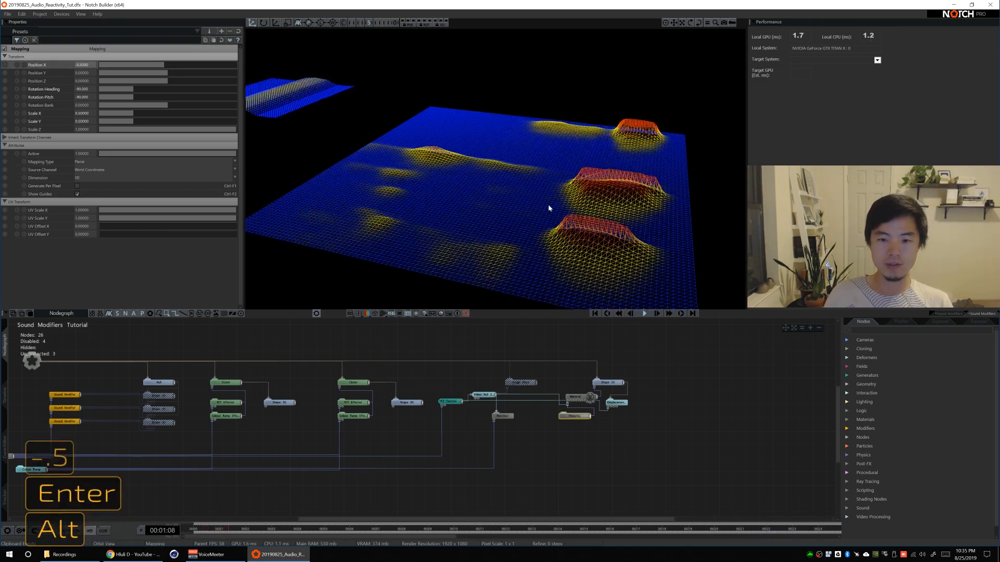
alt+drag(548, 208, 513, 207)
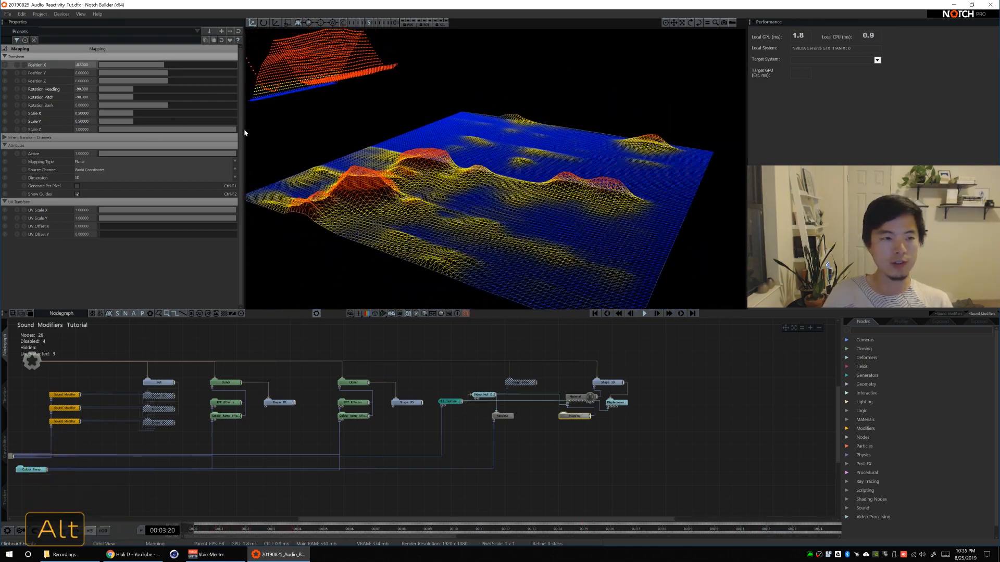
alt+drag(497, 174, 465, 183)
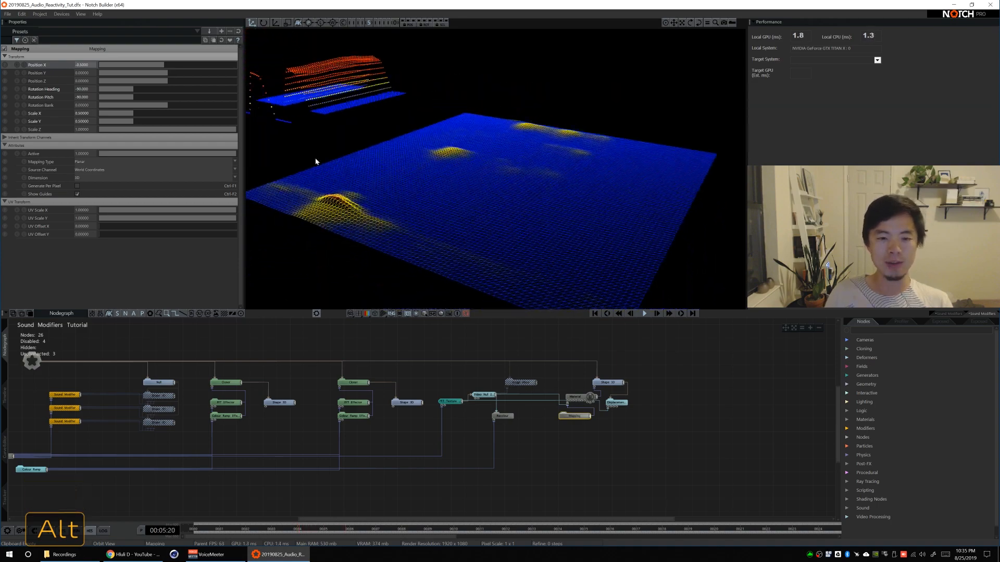
Re-enable the Image Plane and move the displaced Shape 3D away from it to a Position X of about 2.8
click(523, 383)
key(ctrl+1)
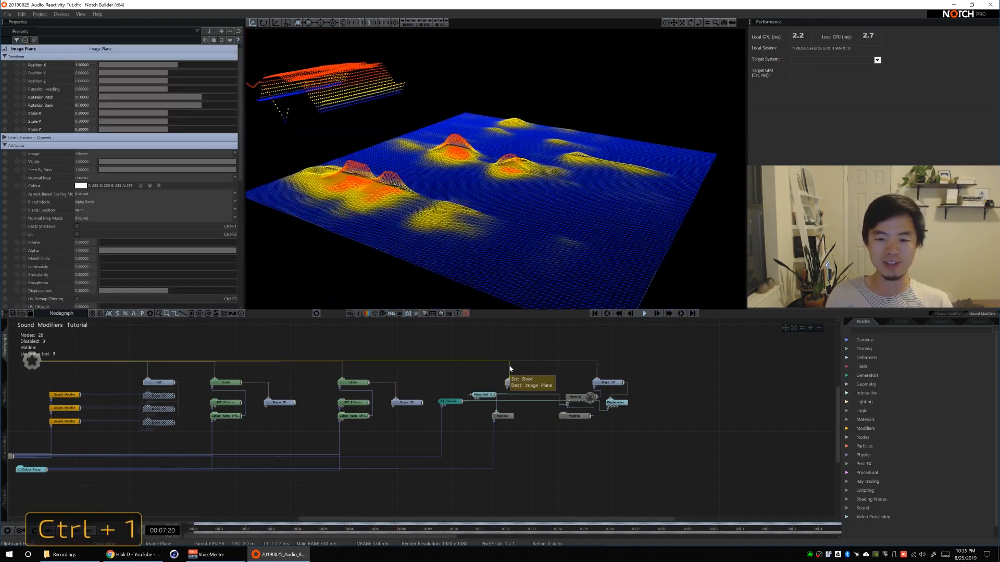
alt+drag(530, 172, 473, 234)
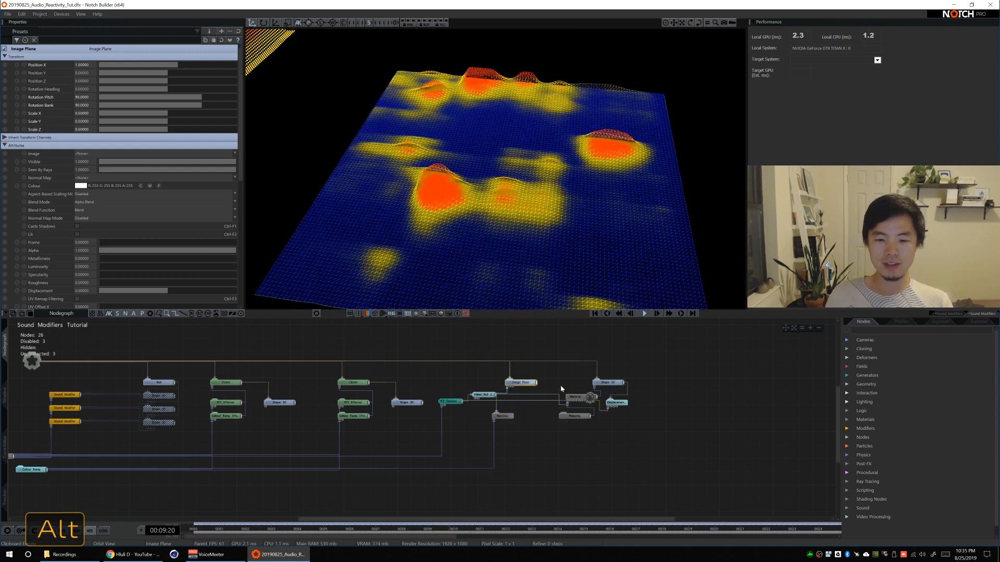
click(616, 383)
drag(190, 65, 186, 64)
alt+shift+drag(563, 225, 584, 205)
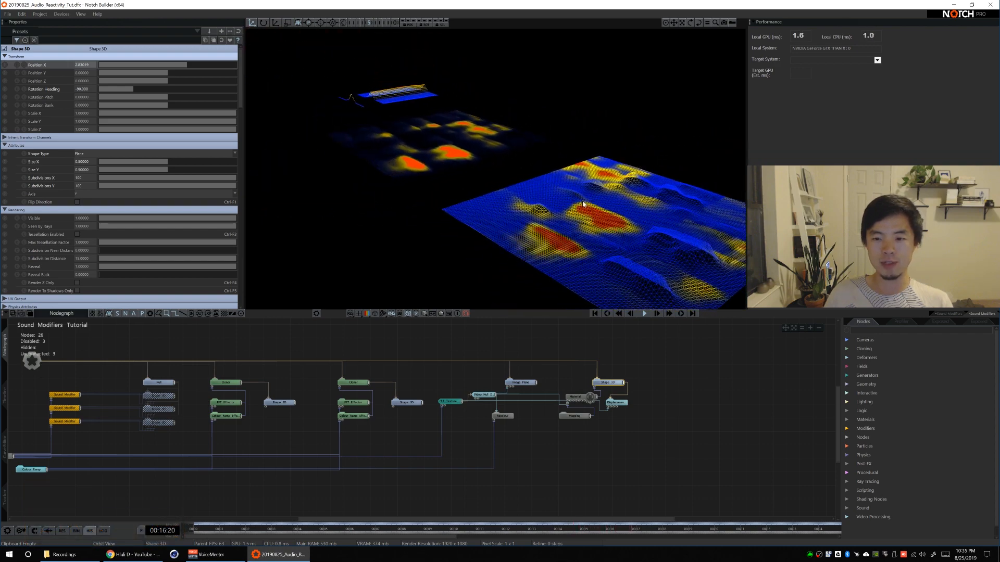
Turn off transform inheritance for Position X, Y and Z on the Displacement Map
click(620, 402)
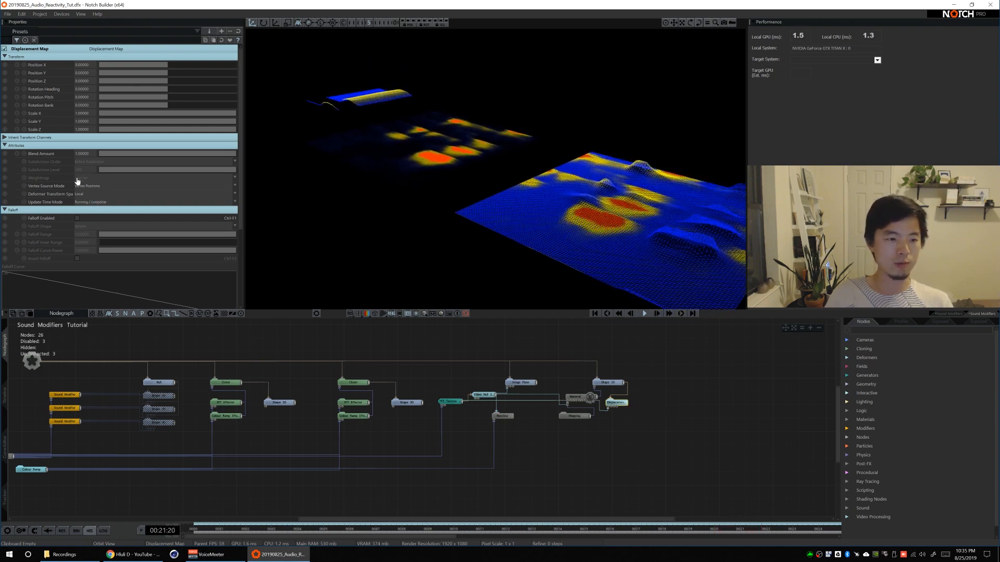
click(24, 137)
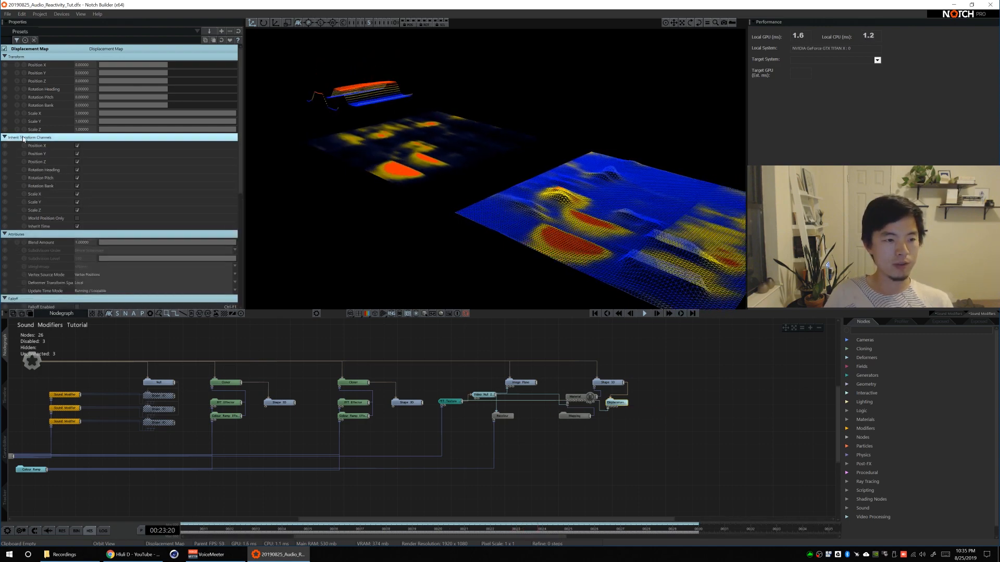
click(77, 146)
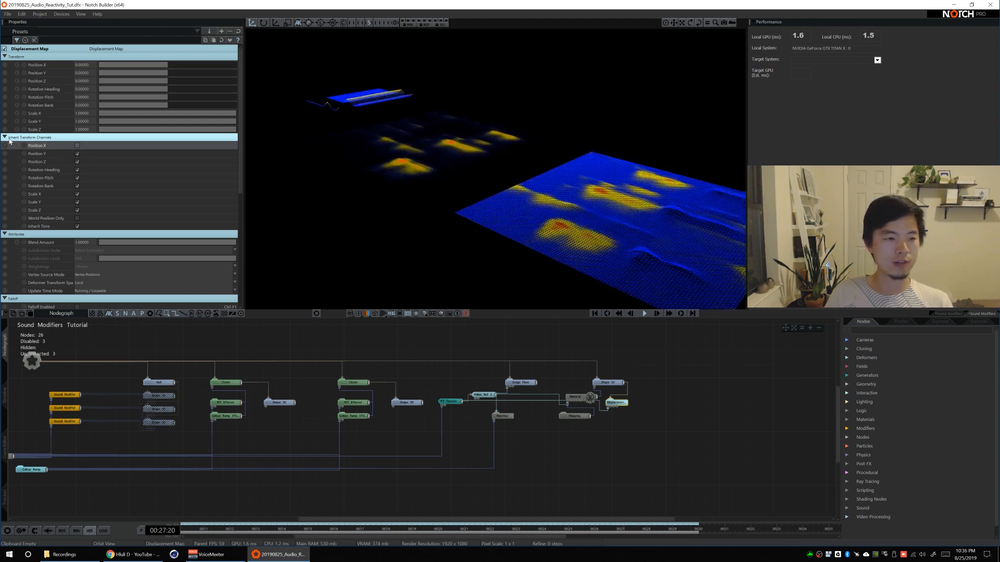
click(77, 154)
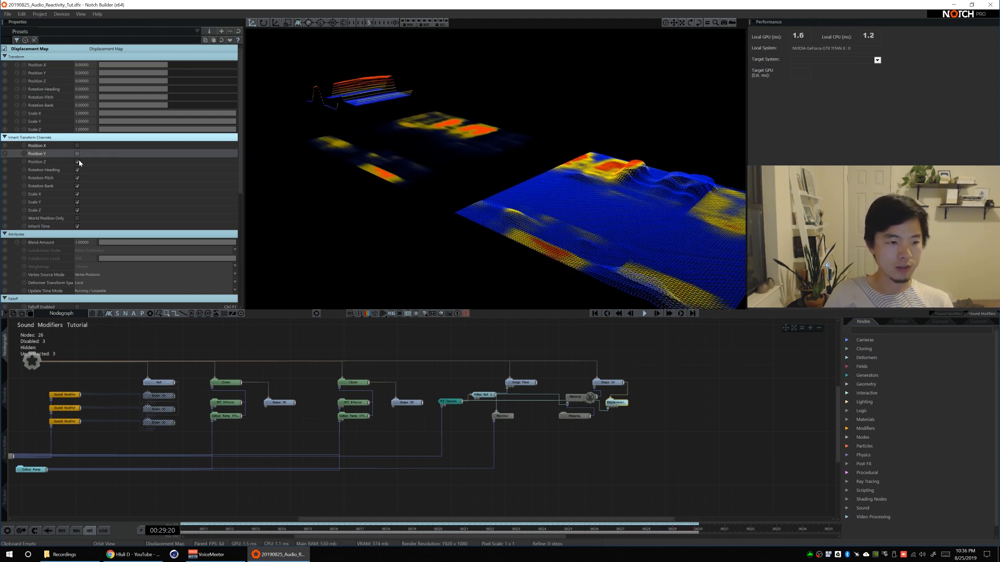
click(77, 162)
Try to realign the Material's colours by setting the Mapping node's Position X to -0.1
click(574, 416)
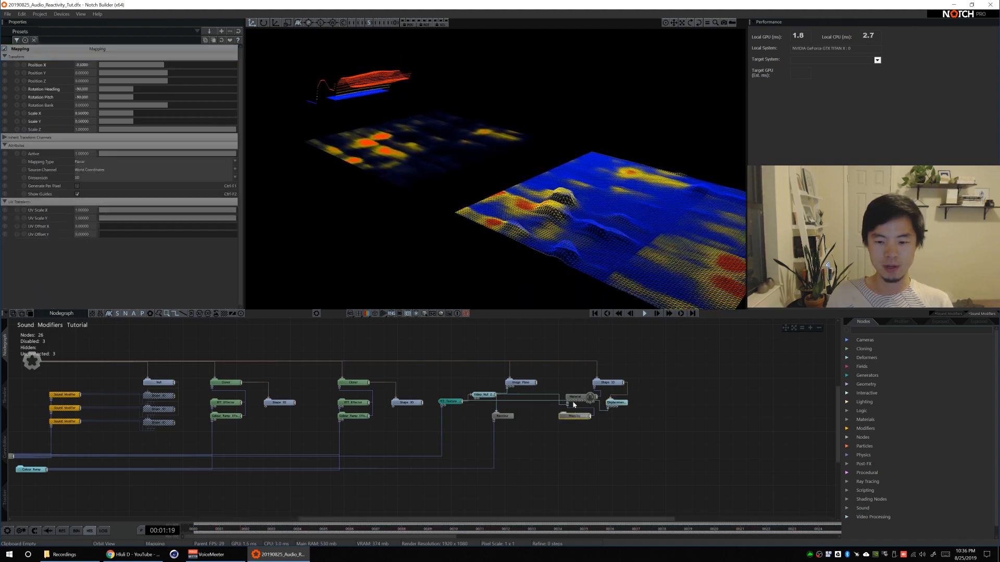
click(83, 64)
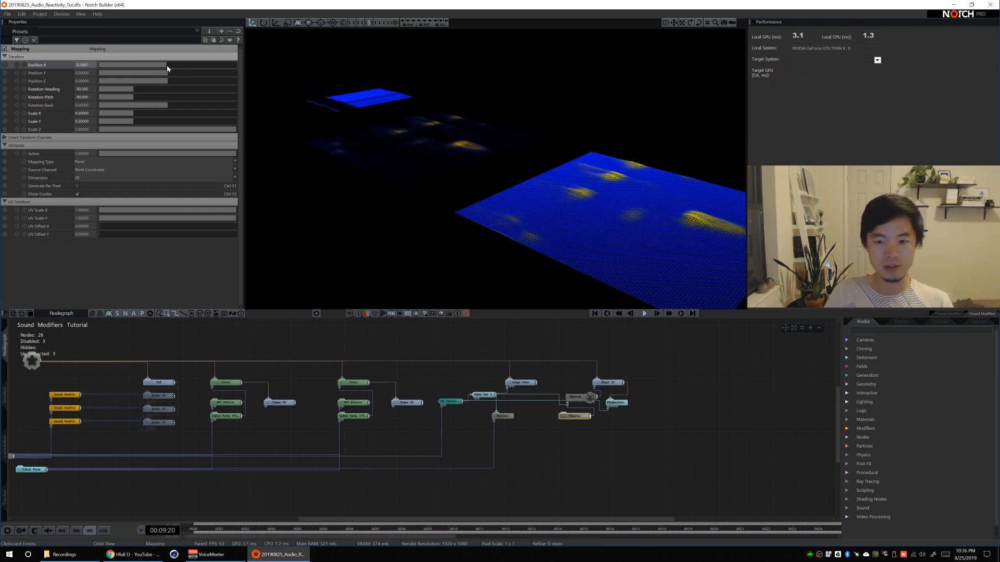
text(-.25)
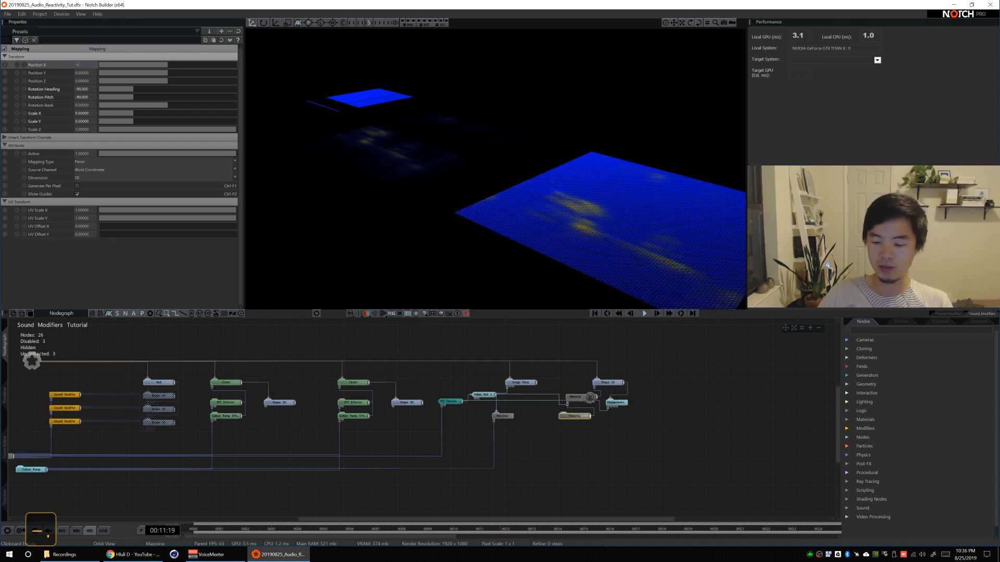
key(Return)
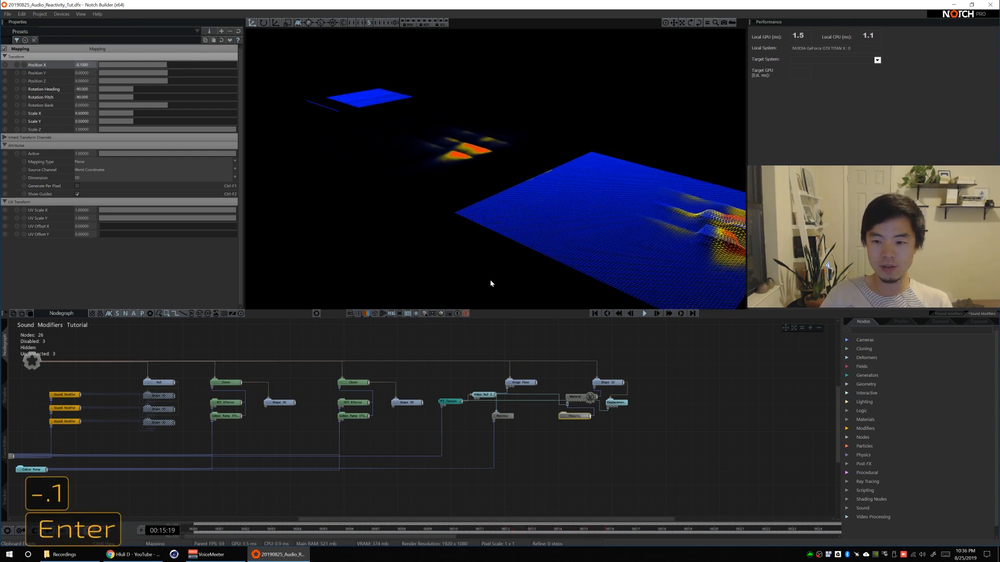
click(633, 416)
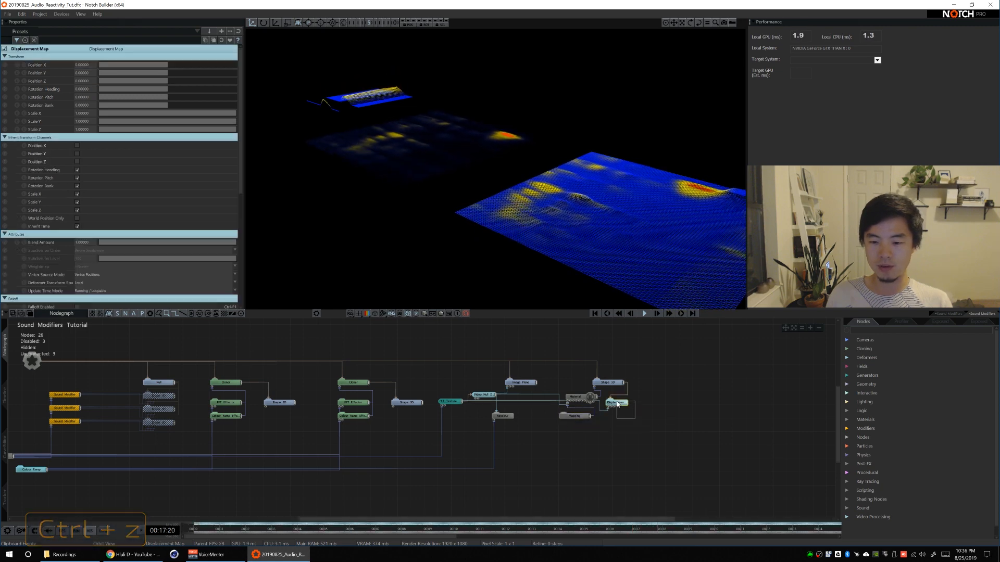
Reset the Mapping node's Position X, Rotation Heading and Rotation Pitch to 0, and its Scale X and Scale Y to 1
click(573, 416)
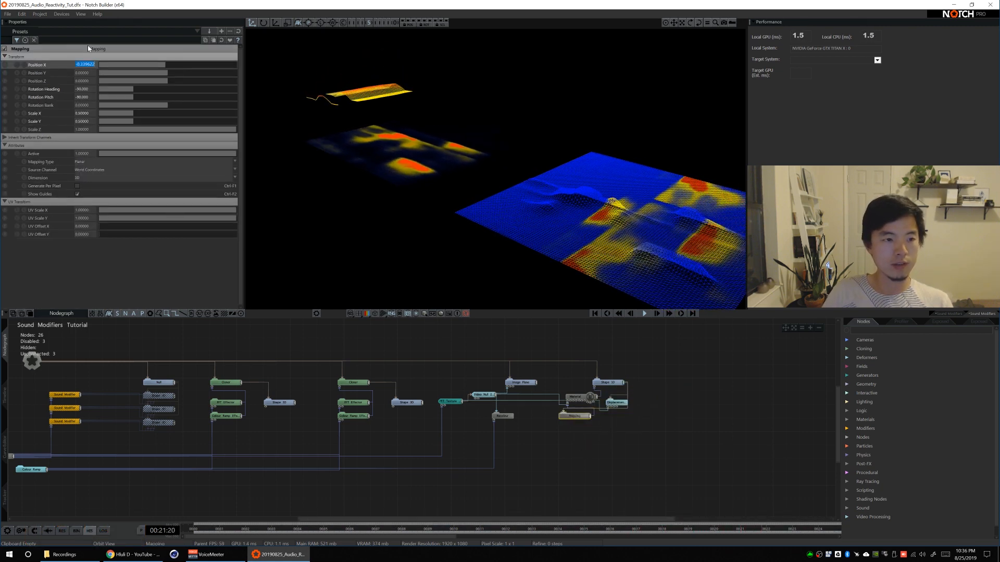
text(0)
key(Tab)
key(Tab)
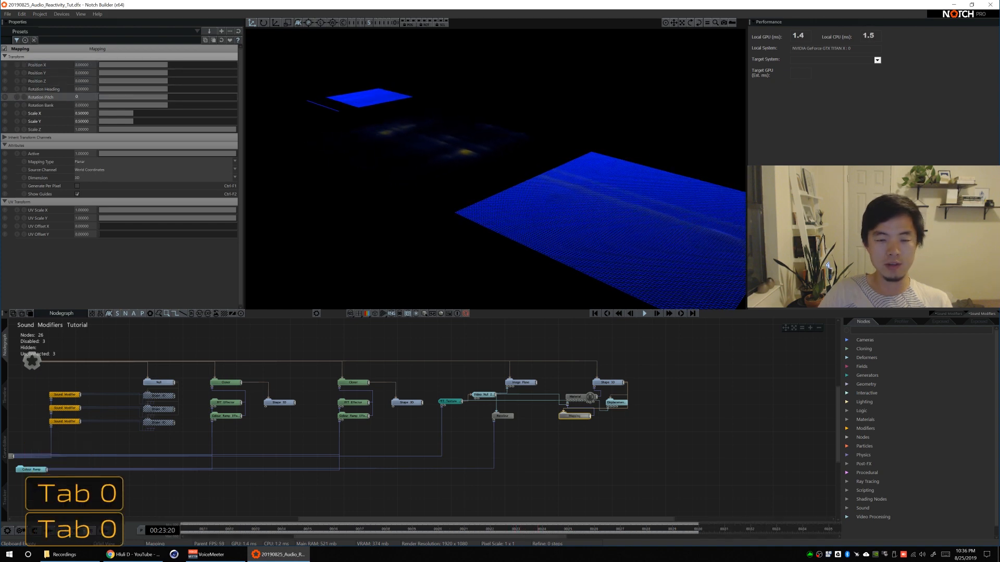
text(0)
key(shift+Tab)
text(1)
key(Tab)
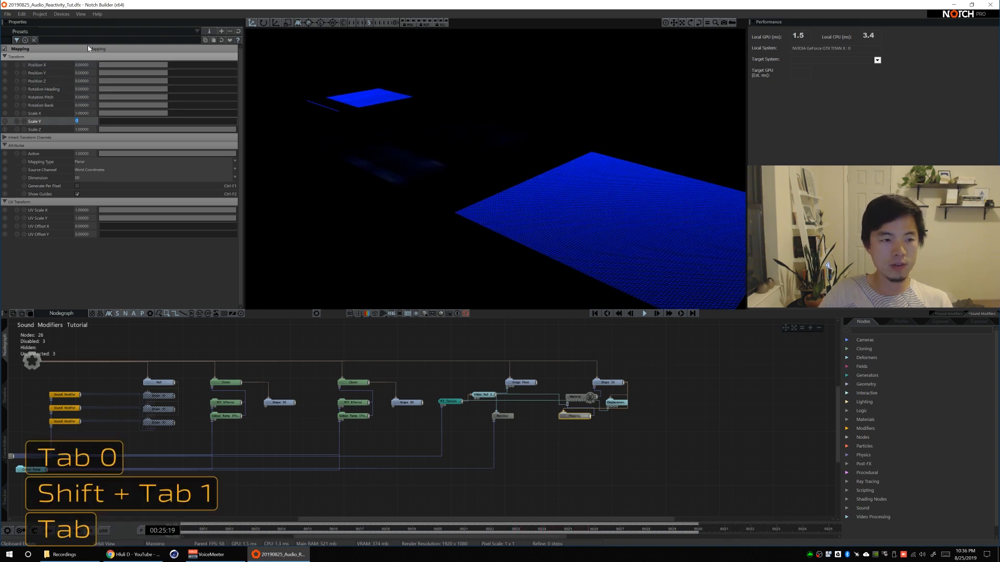
text(1)
key(Return)
Set the Mapping node's Rotation Pitch to 90 after the reset
drag(168, 98, 192, 99)
click(91, 98)
text(90)
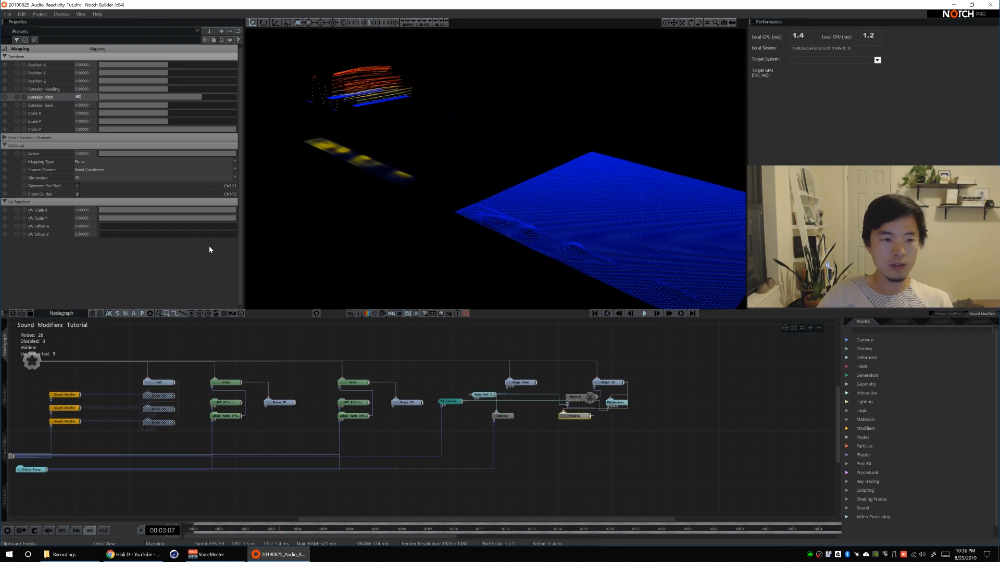
Set the Mapping node's Scale X and Scale Y to 0.5
click(84, 113)
text(.5)
key(Tab)
text(.5)
key(Return)
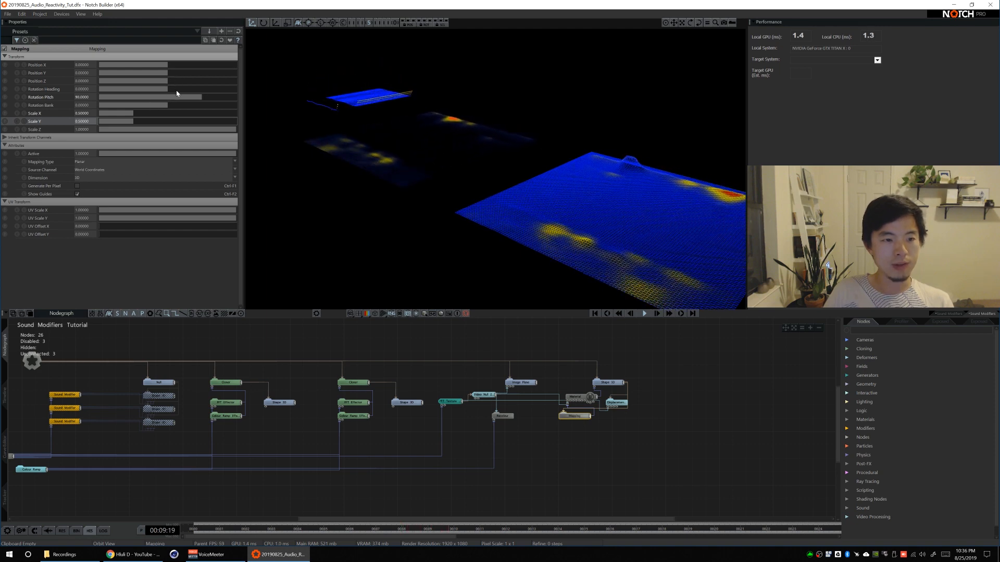
Flip the colour projection by setting the Mapping node's Rotation Pitch to -90
drag(177, 94, 130, 101)
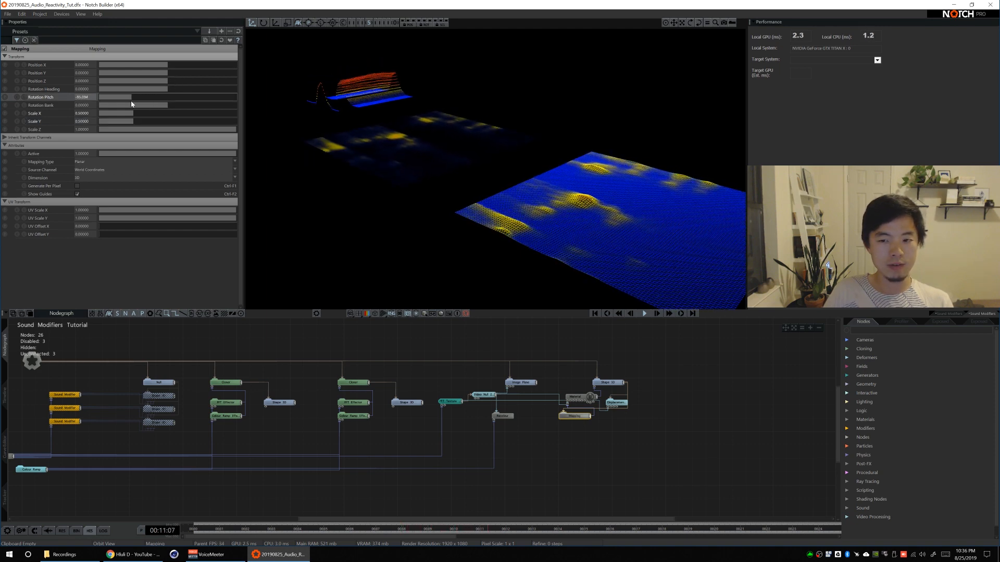
double_click(81, 97)
text(-90)
key(Return)
key(alt)
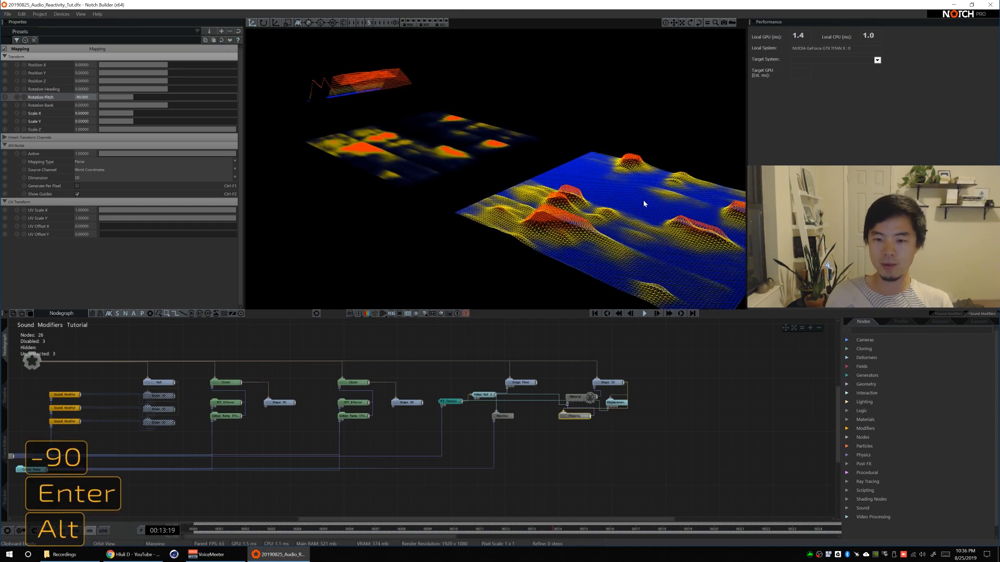
Move the displaced wireframe plane by setting its Shape 3D node's Position X to about 2.72
alt+drag(595, 437, 514, 424)
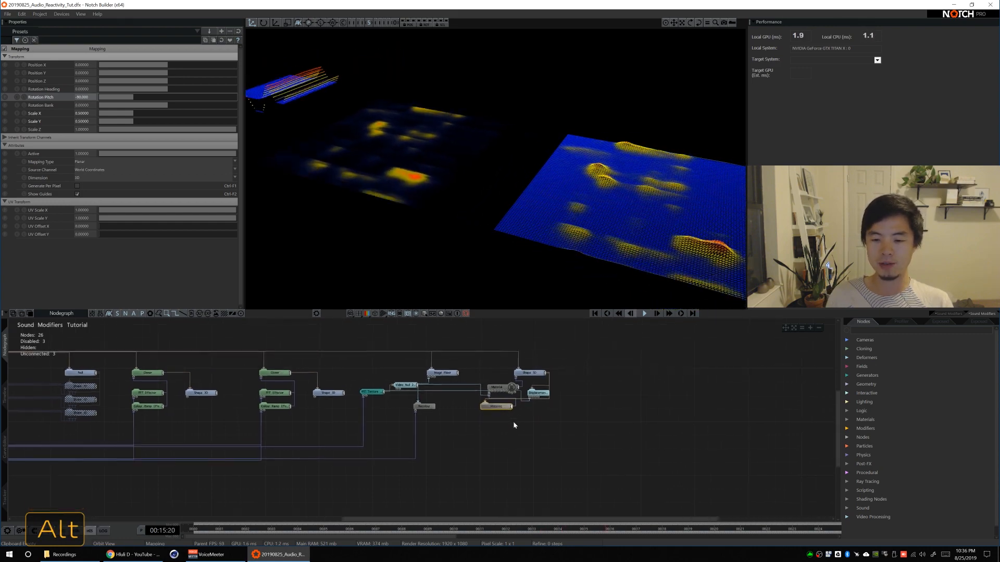
click(527, 373)
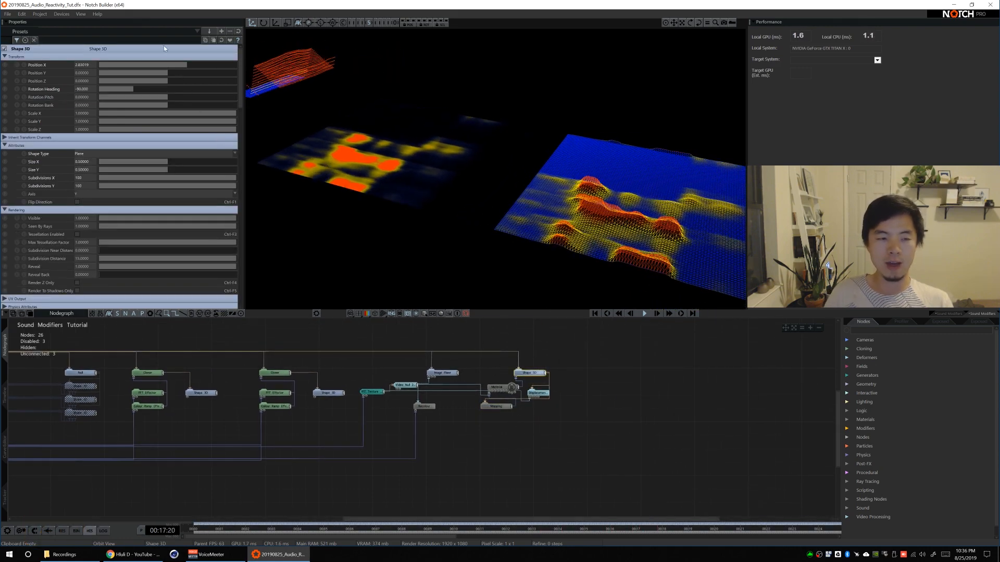
drag(177, 67, 185, 70)
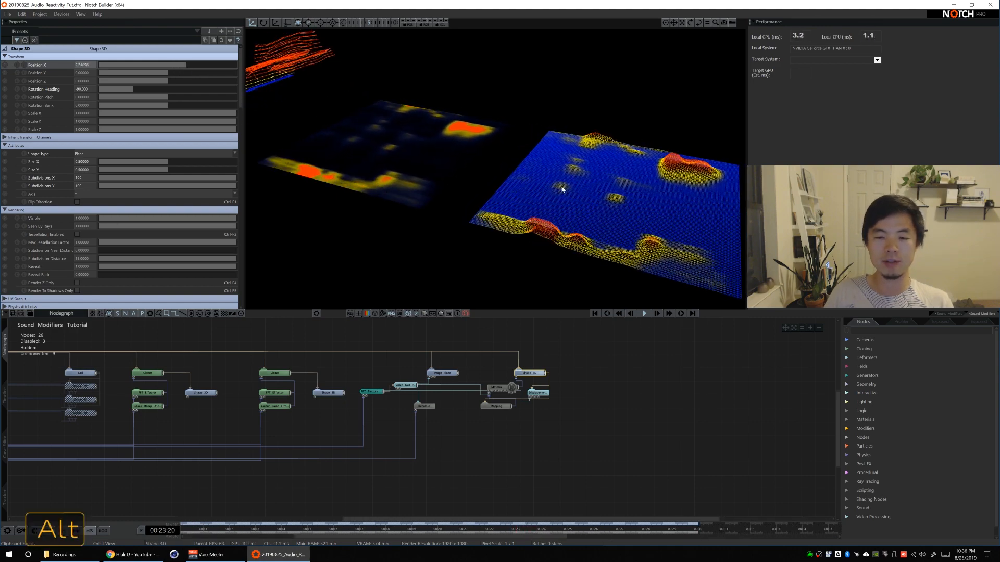
alt+drag(562, 190, 511, 183)
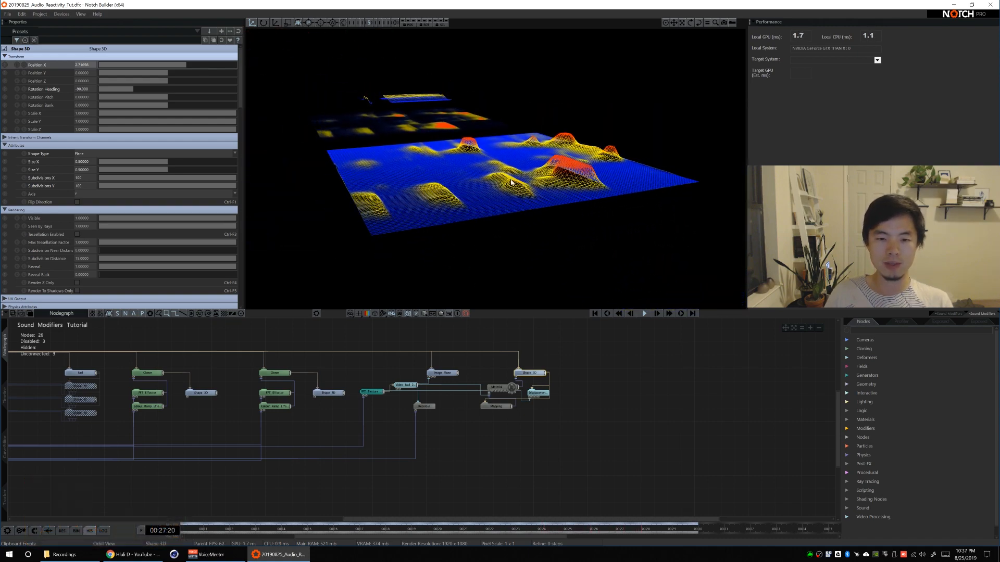
alt+drag(610, 409, 543, 409)
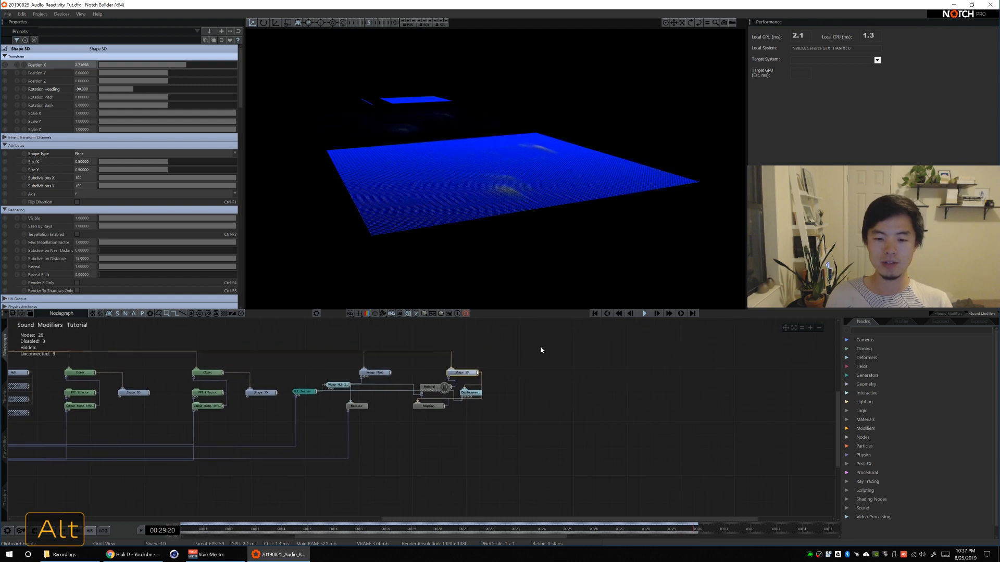
alt+drag(399, 184, 436, 190)
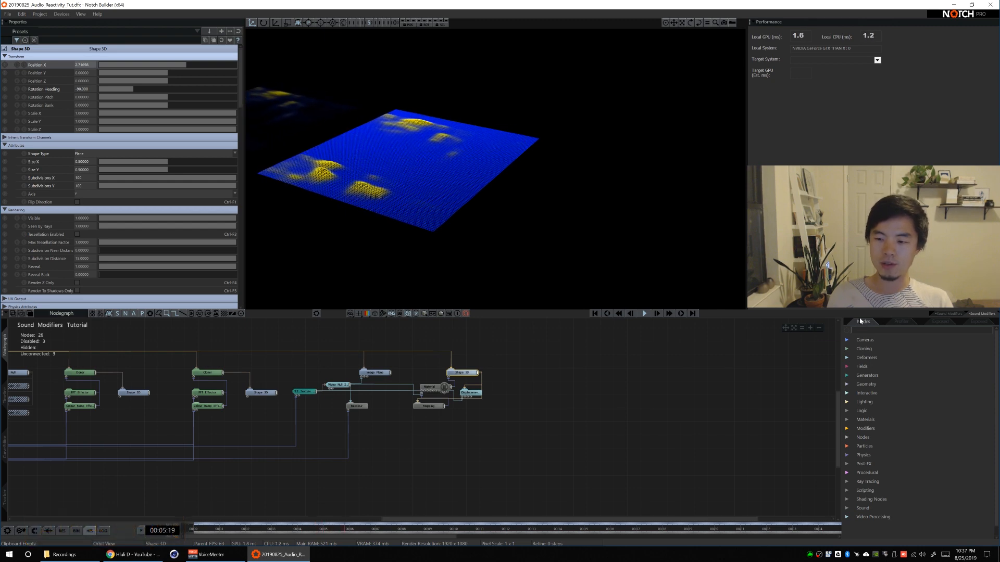
Duplicate the second Cloner group with its FFT Effector, Colour Ramp Effector and Shape 3D, place it beside the displaced-plane nodes, and connect it to the root
text(clone)
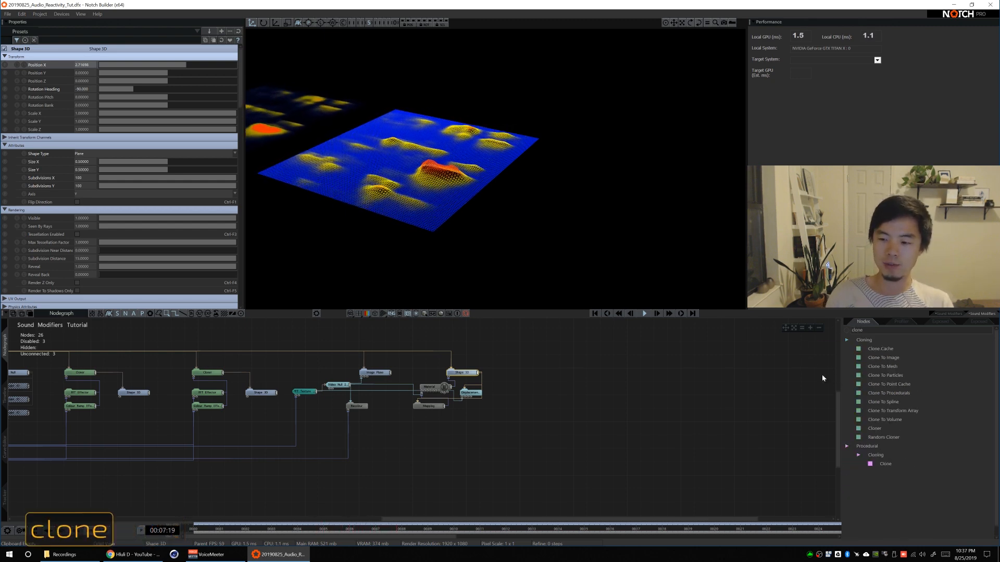
alt+drag(502, 404, 568, 410)
alt+drag(365, 216, 464, 187)
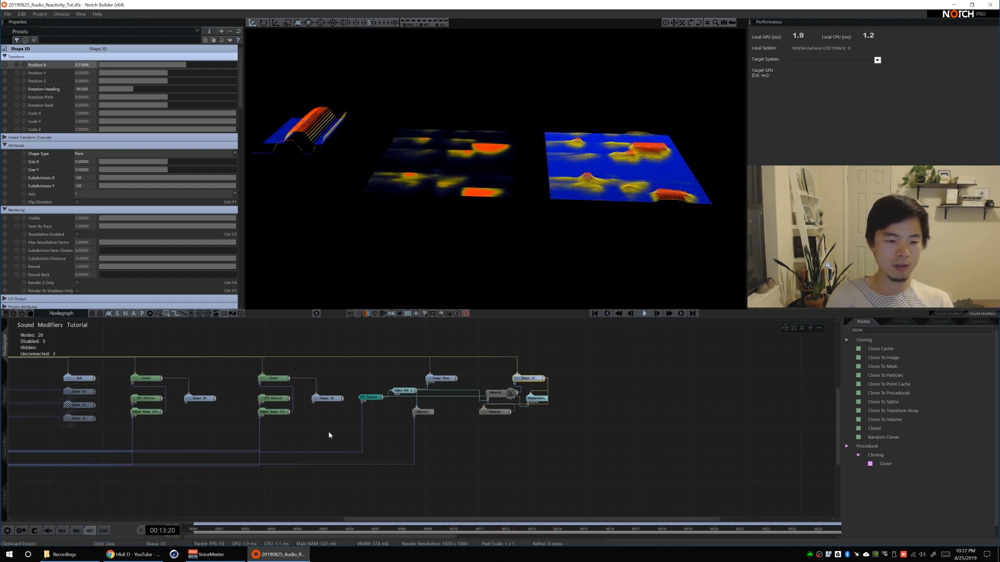
drag(328, 431, 260, 368)
key(ctrl+d)
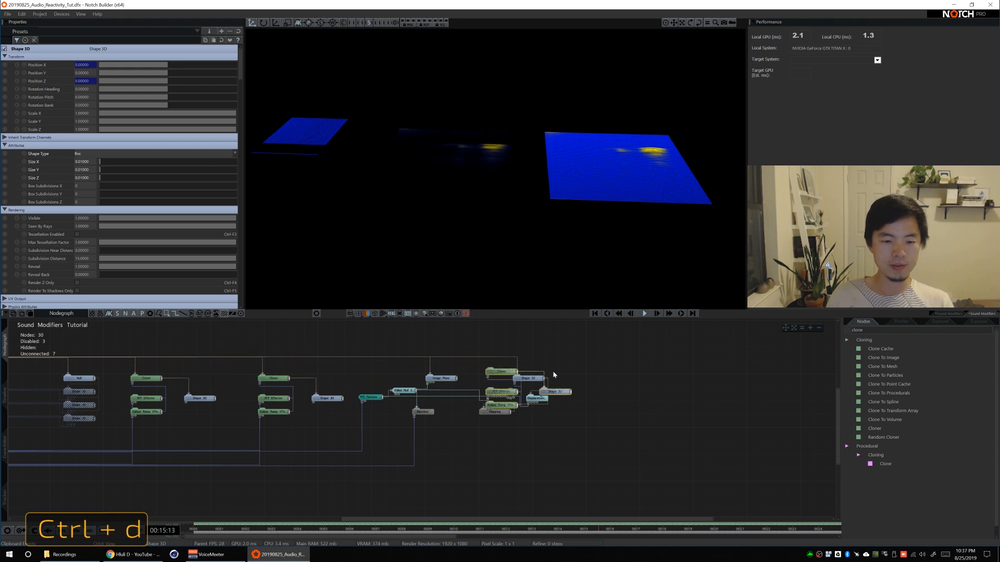
click(632, 379)
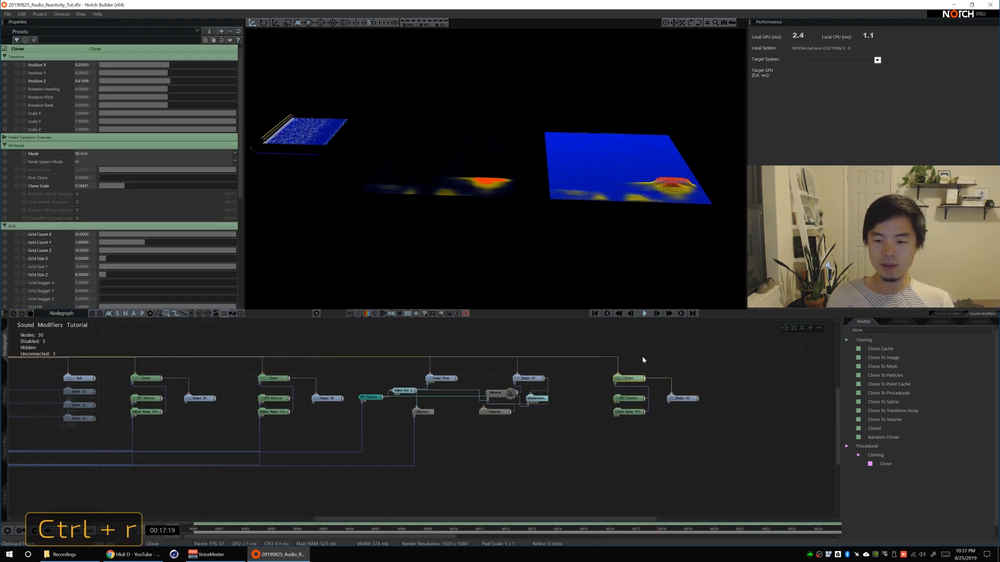
Move the duplicated clone grid beside the wireframe plane by setting its Cloner's Position X to about 3.7
drag(174, 66, 193, 66)
alt+drag(640, 171, 579, 170)
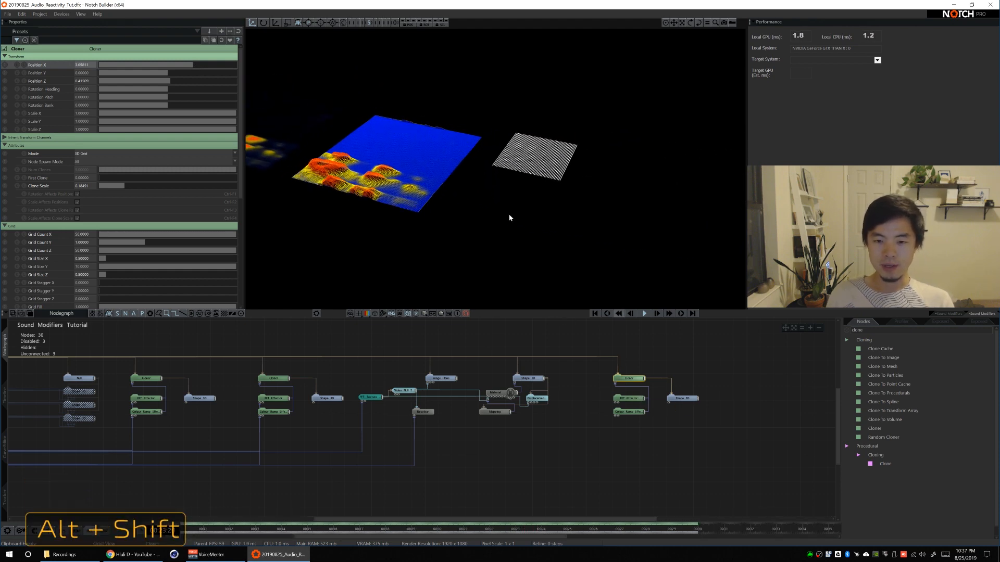
alt+right_drag(496, 180, 496, 250)
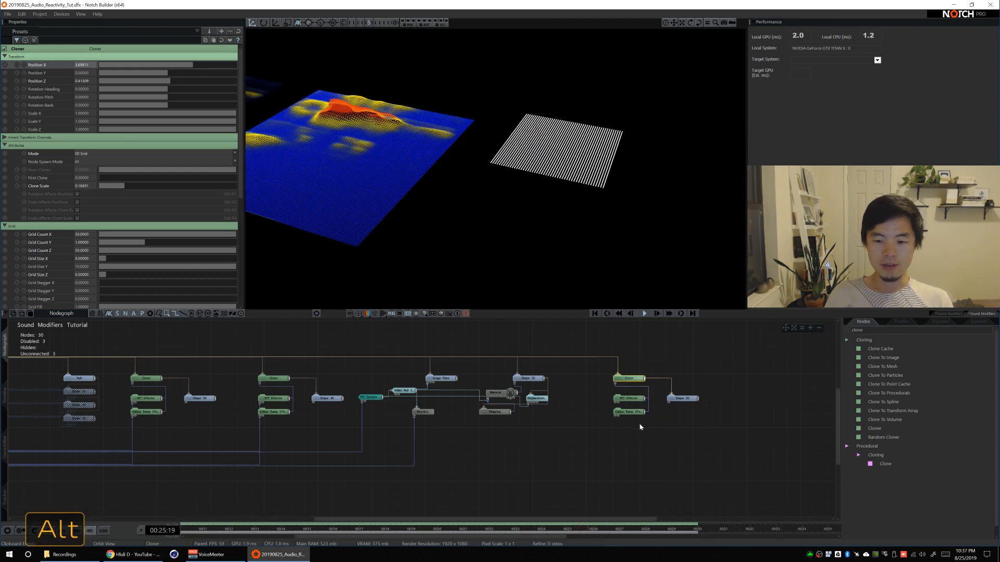
Replace the duplicated Cloner's FFT and Colour Ramp effectors with an Image Effector fed by the FFT Texture
drag(641, 427, 635, 394)
key(Delete)
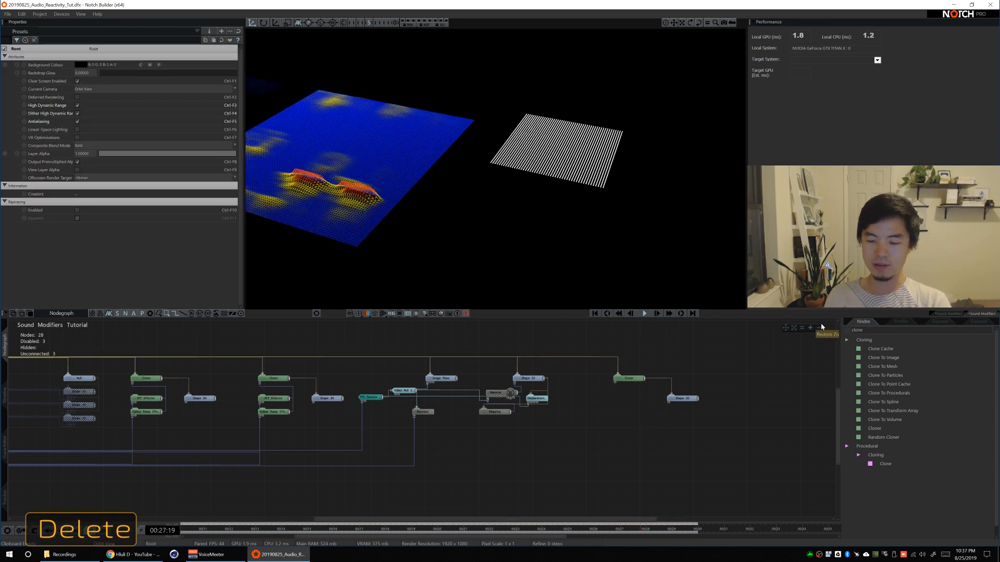
text(image)
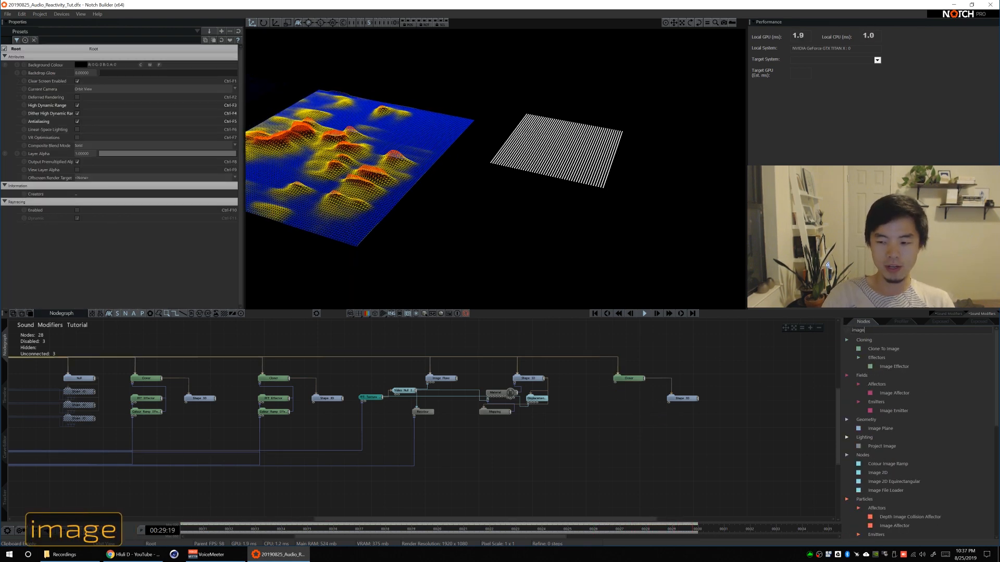
drag(894, 368, 744, 394)
drag(597, 396, 608, 389)
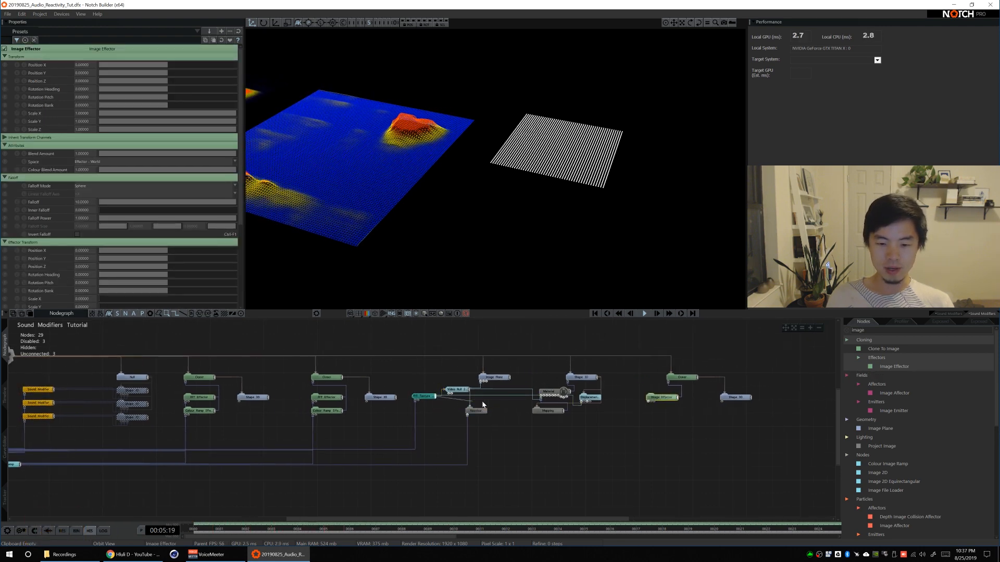
drag(654, 415, 665, 402)
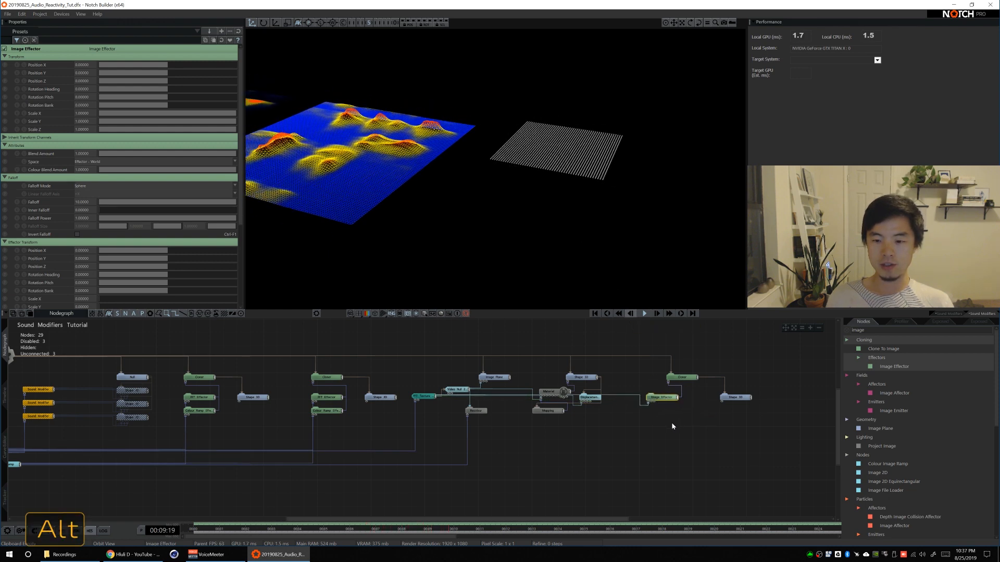
Set the Image Effector's Falloff Mode to Infinite and its Effector Transform Position Y to about 0.26
scroll(183, 240, down, 3)
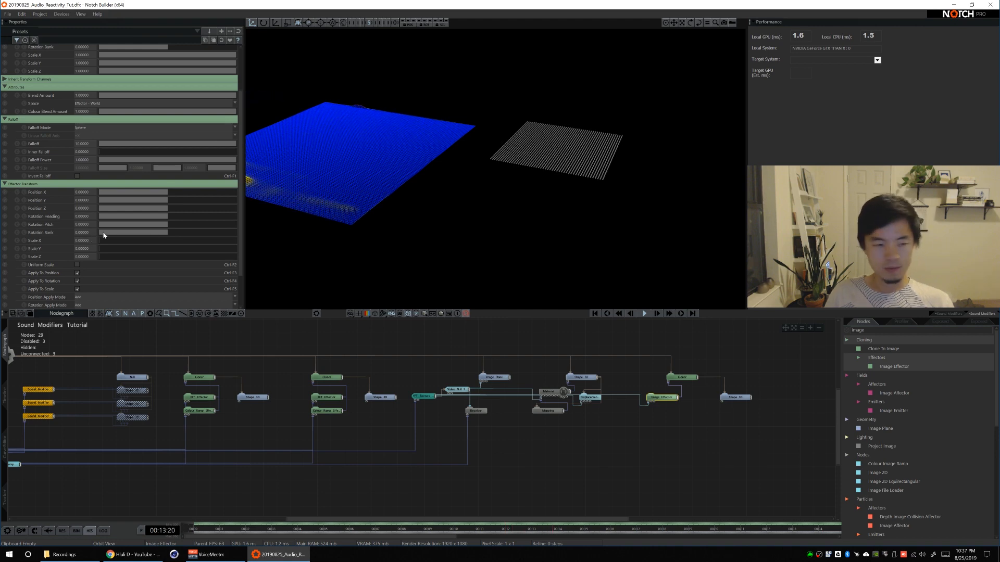
scroll(27, 233, down, 3)
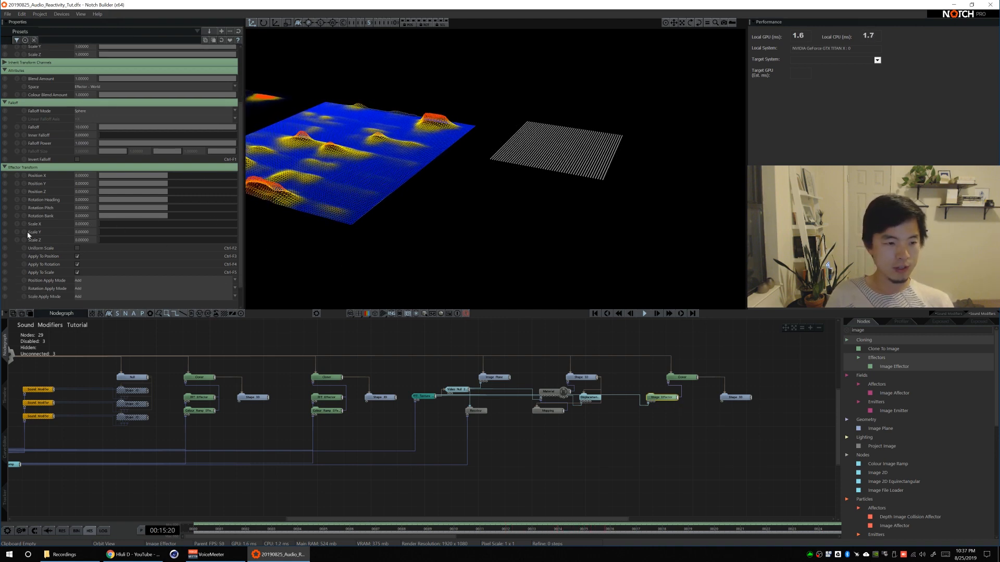
click(86, 87)
click(89, 93)
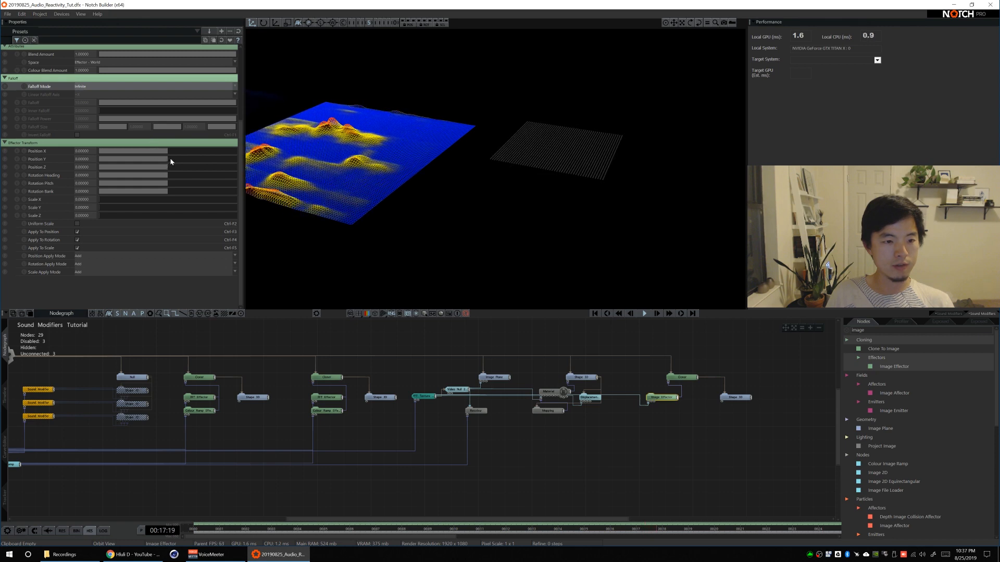
drag(168, 159, 169, 158)
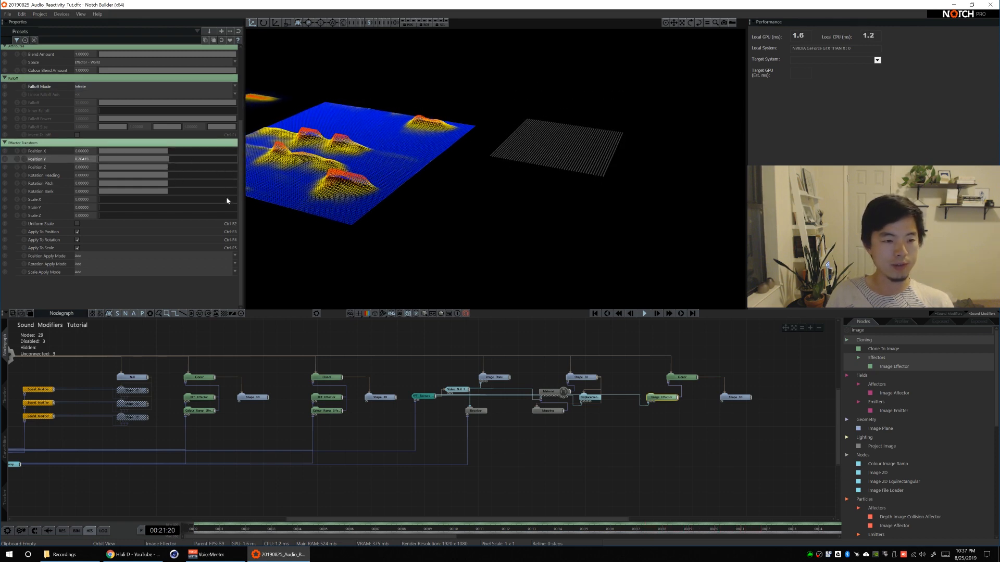
Try the Clone option for the Image Effector's Space, and undo it
scroll(232, 111, up, 6)
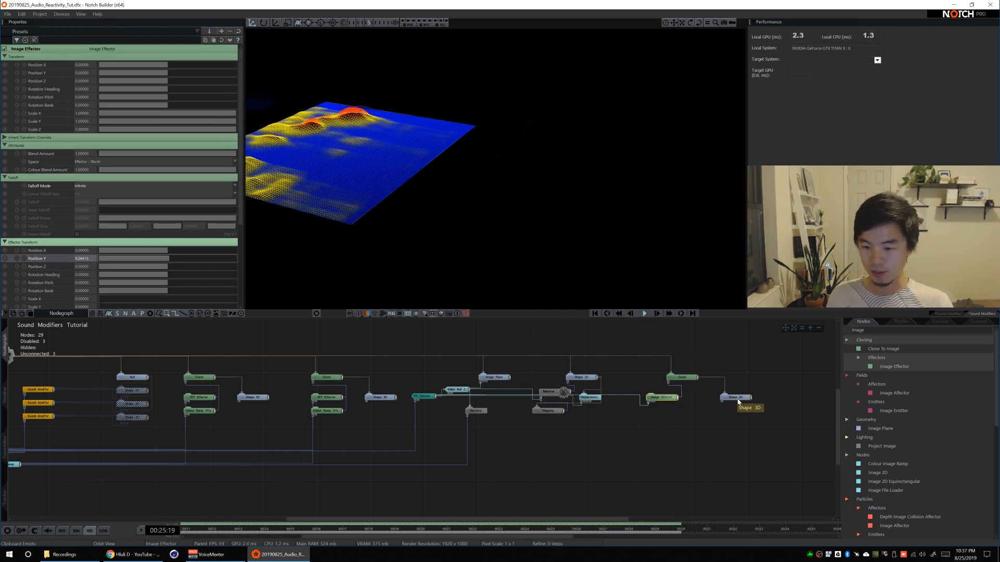
click(682, 377)
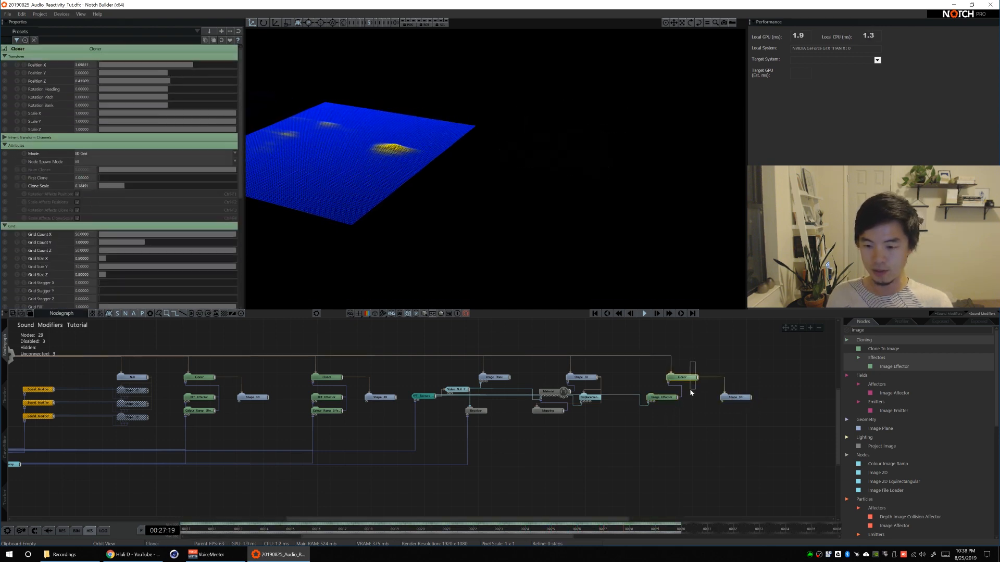
click(664, 395)
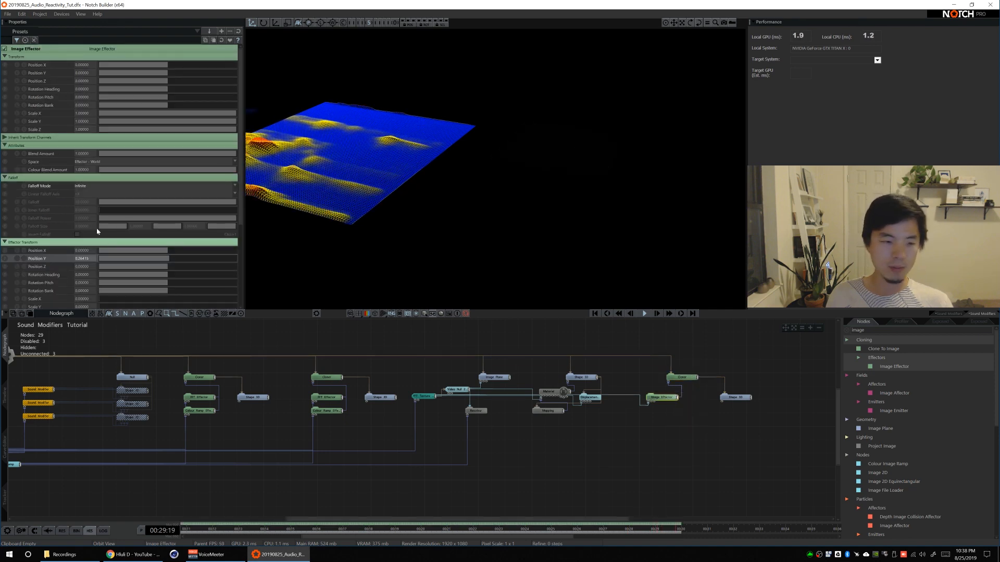
scroll(41, 217, down, 3)
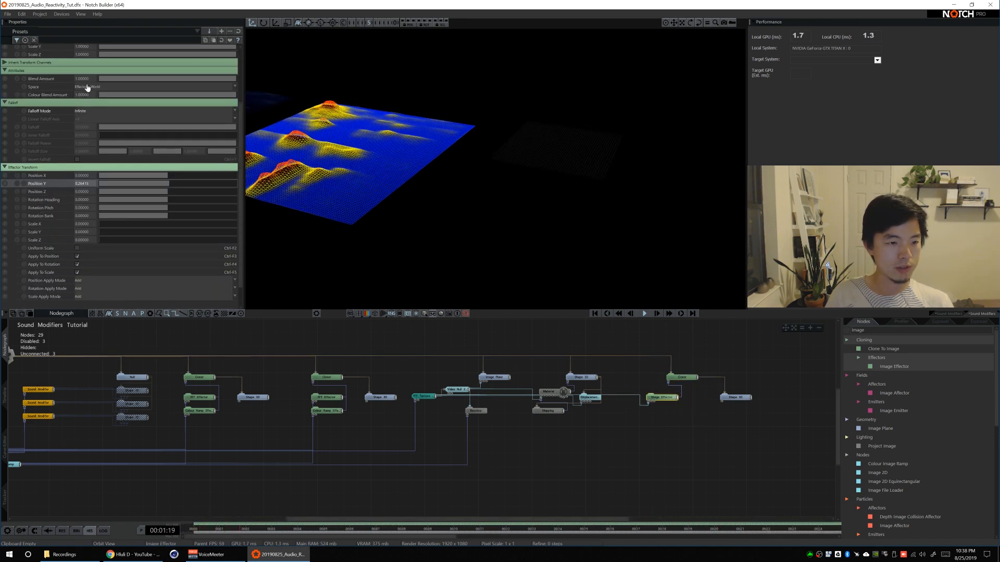
click(87, 87)
click(88, 98)
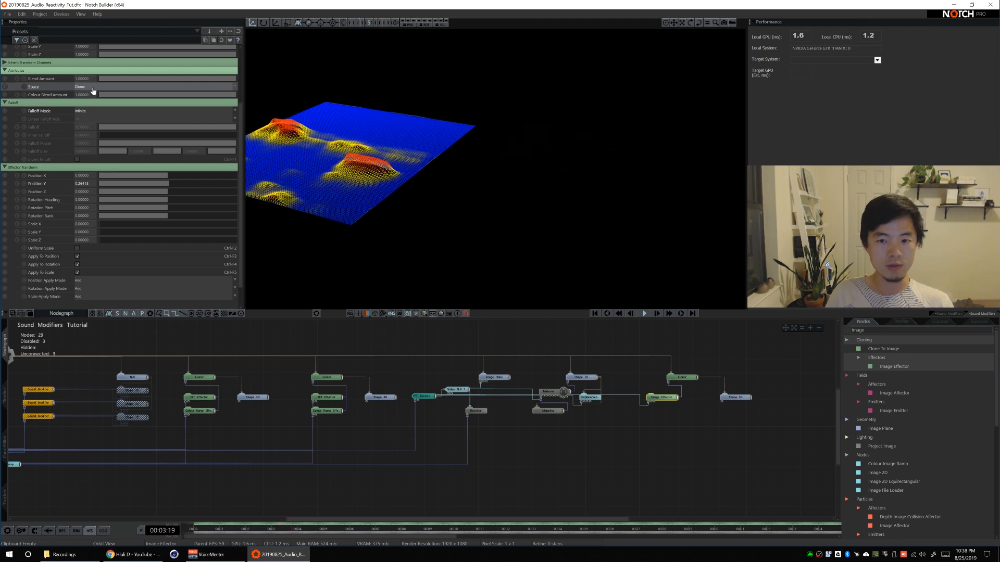
key(ctrl+z)
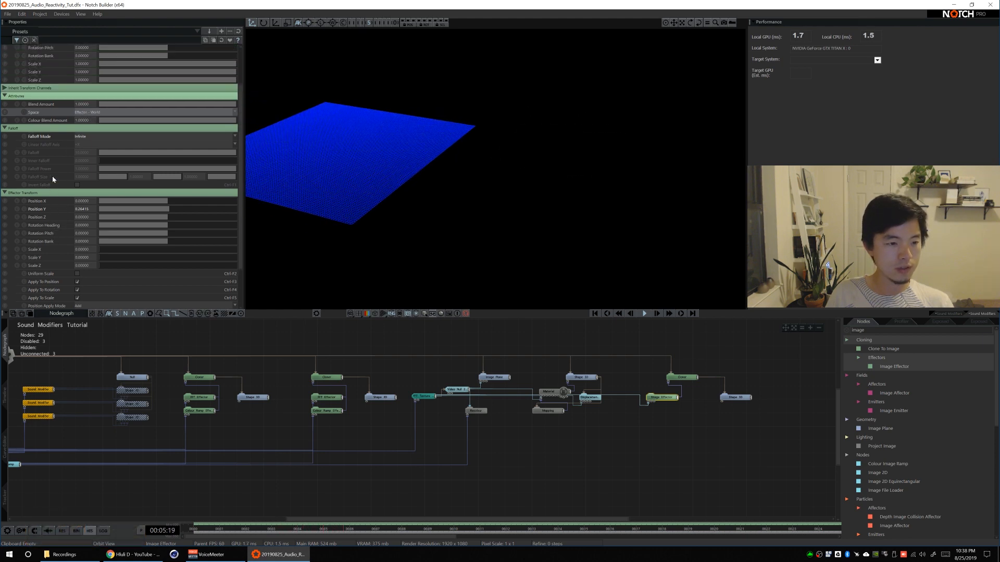
Set the Image Effector's Colour Blend Amount to 0 and its Effector Transform Position Y to about 0.49
scroll(53, 179, up, 2)
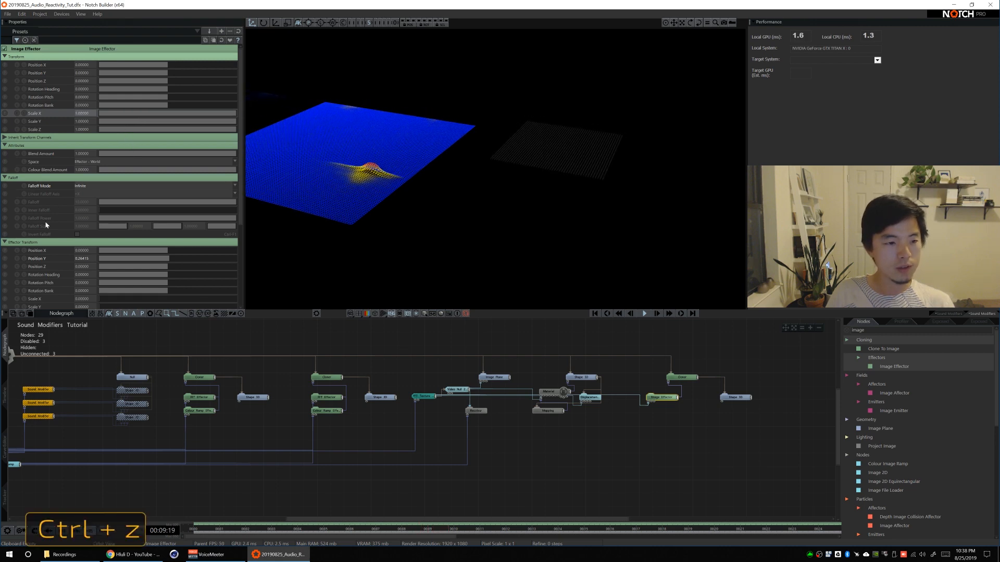
scroll(55, 232, down, 1)
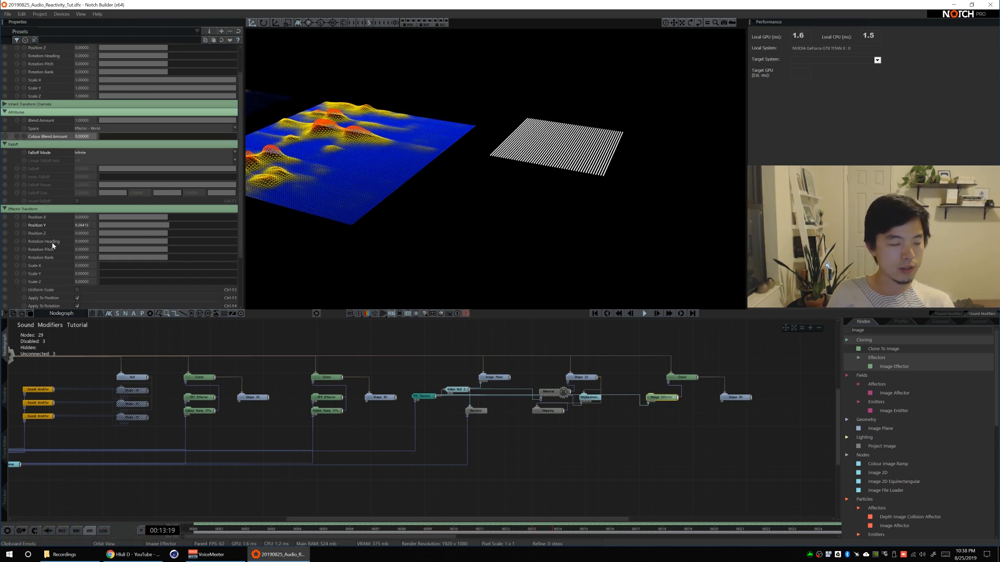
key(alt)
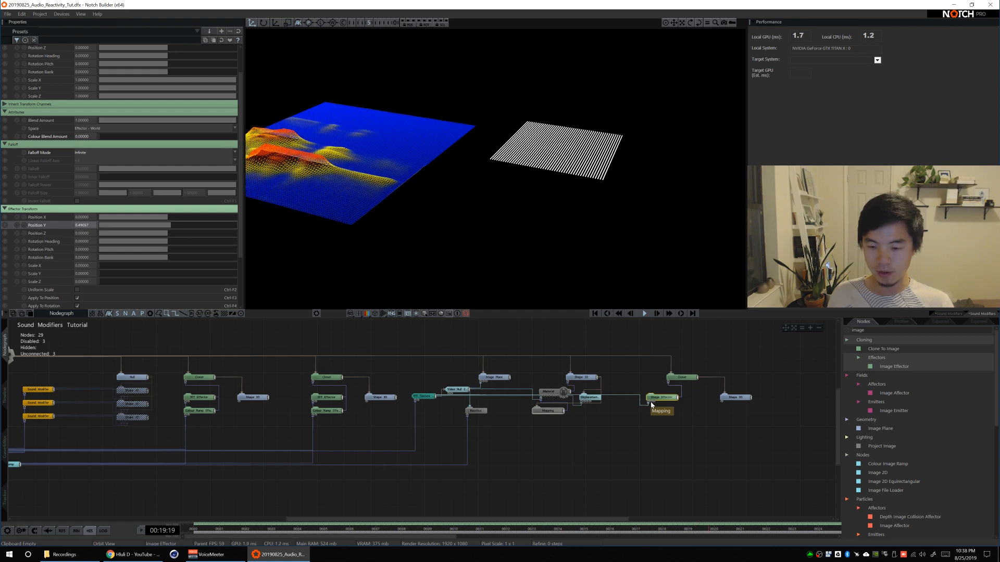
Duplicate the Mapping node and connect the copy to the Image Effector's mapping input
click(547, 411)
key(ctrl+d)
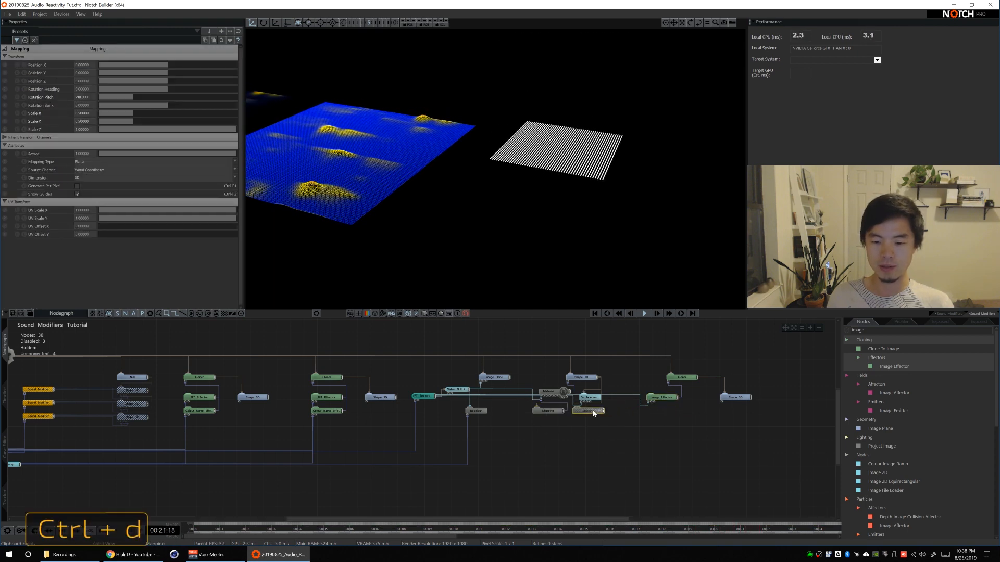
mouse_move(668, 417)
mouse_down()
mouse_move(667, 405)
mouse_move(650, 401)
mouse_move(673, 418)
mouse_up()
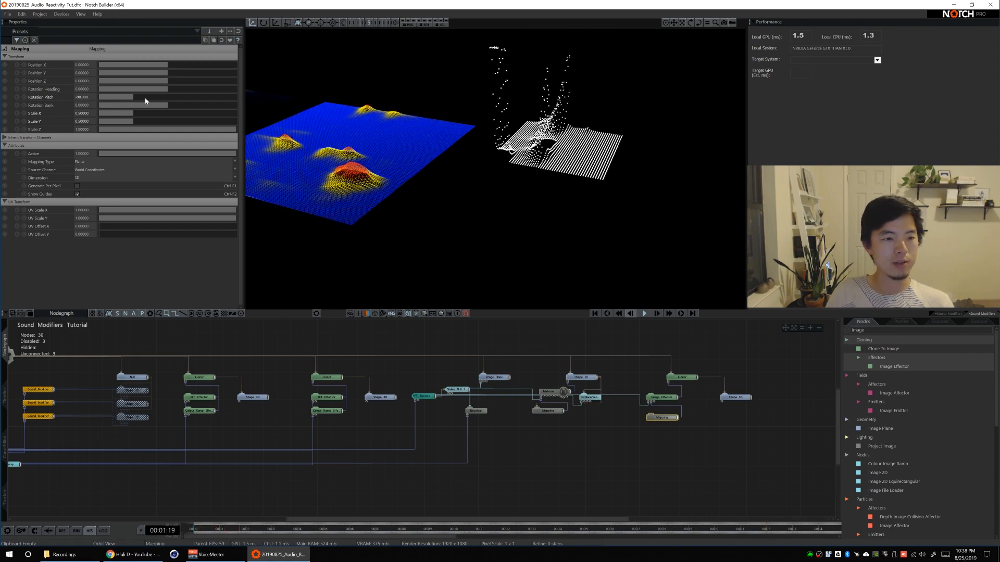
Set the duplicated Mapping node's Rotation Heading to -90
drag(169, 92, 157, 91)
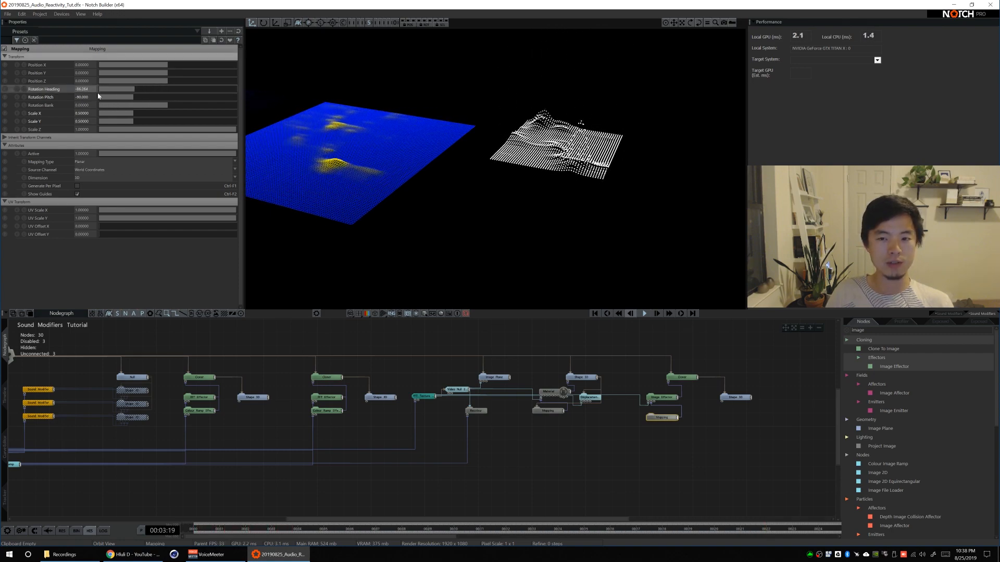
text(-90)
key(Return)
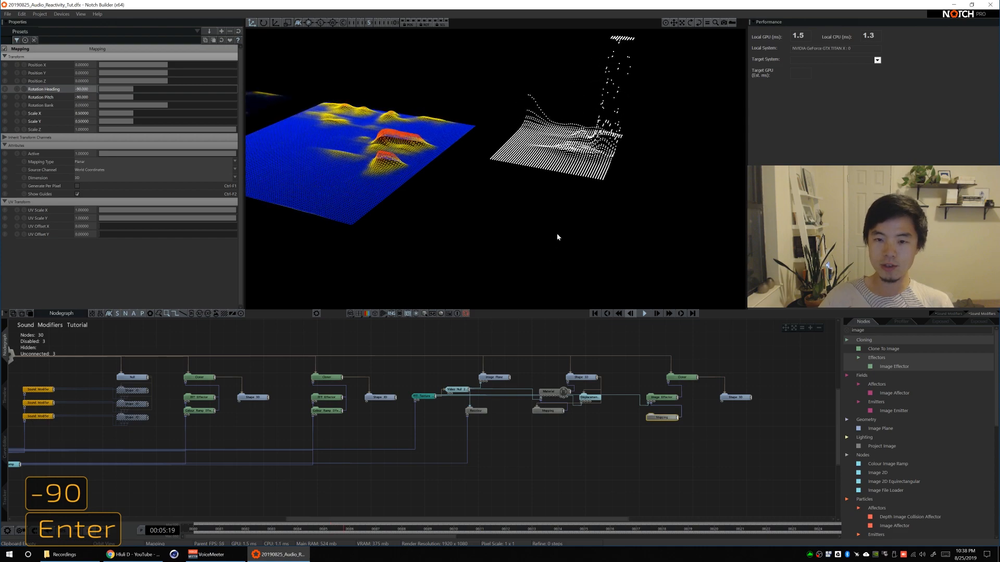
alt+drag(500, 151, 520, 209)
Set the image-driven Cloner's Grid Size X and Grid Size Z to 1, its Position Z to 0 and Position X to 4
click(684, 381)
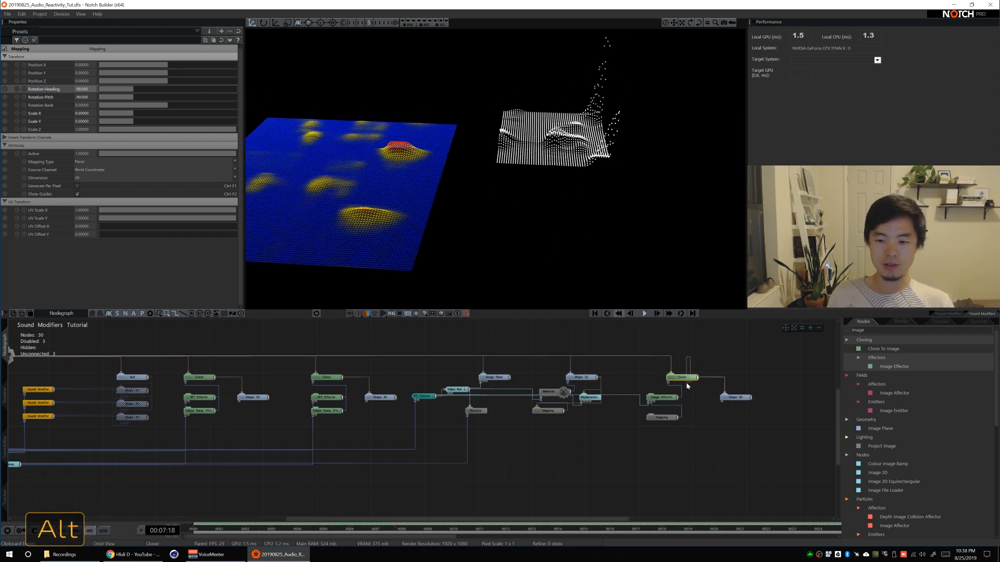
scroll(52, 267, down, 3)
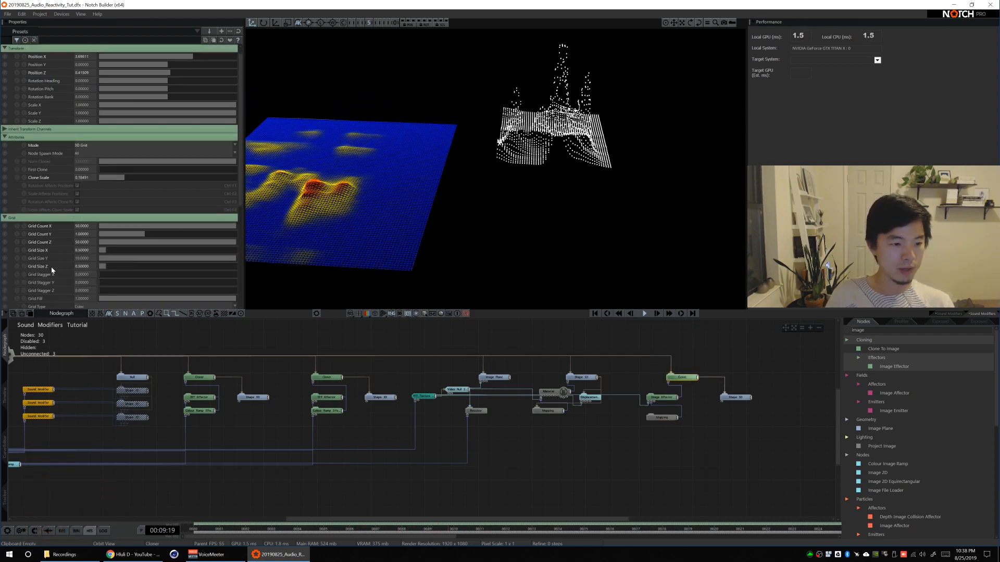
click(84, 234)
text(1)
key(Tab)
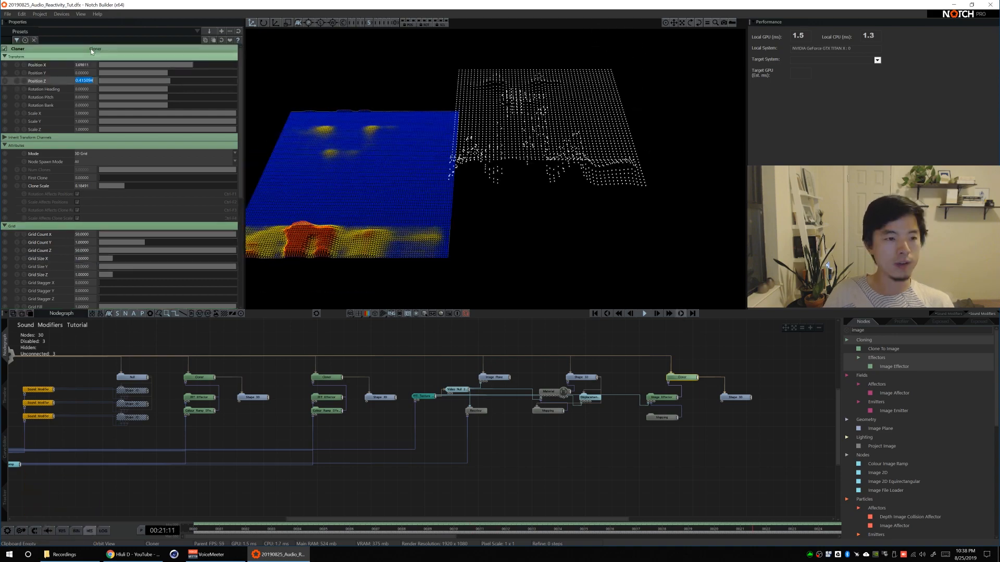
text(0)
key(Return)
drag(195, 66, 196, 66)
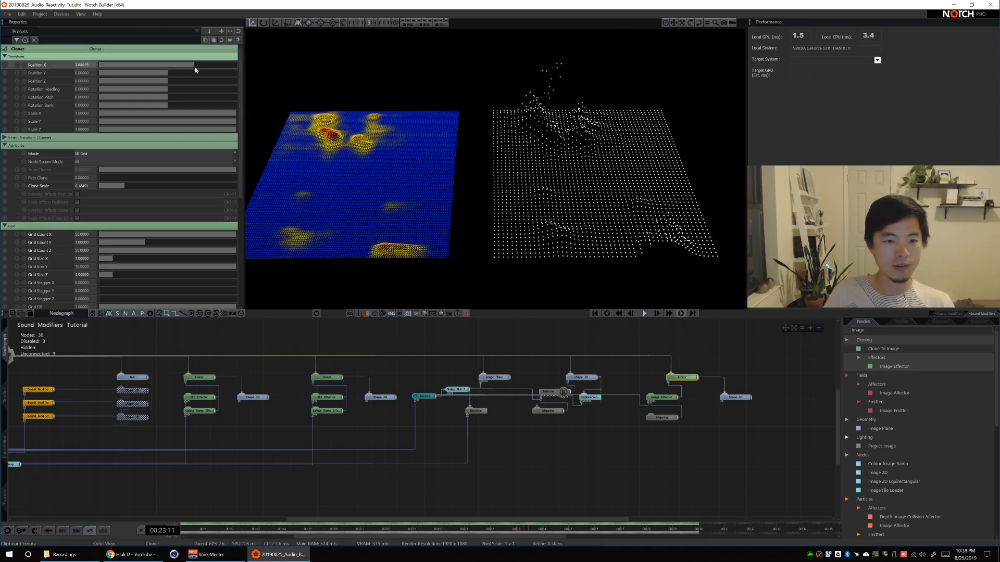
alt+drag(489, 133, 490, 234)
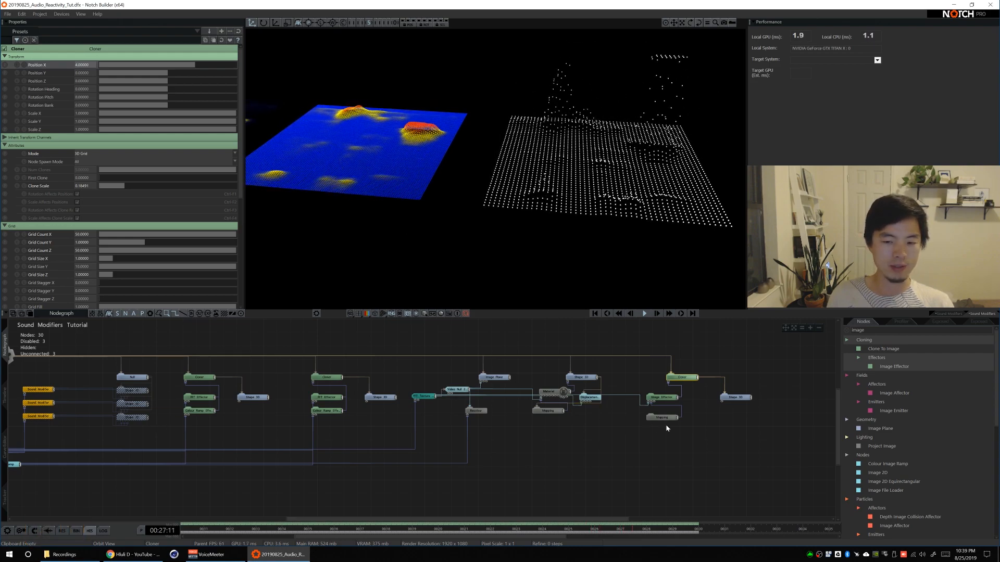
Lower the Image Effector's Effector Transform Position Y to about 0.2
click(659, 398)
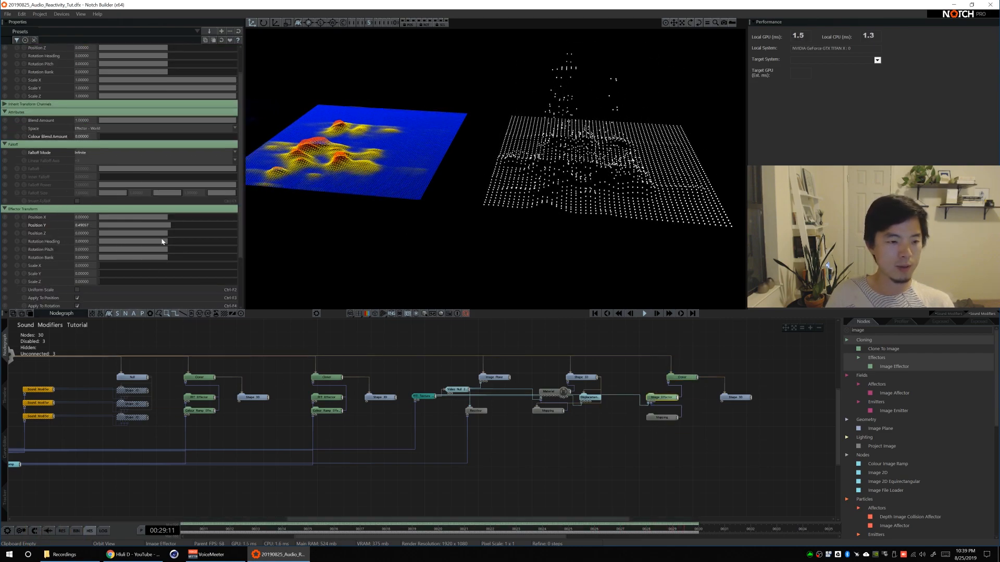
click(170, 225)
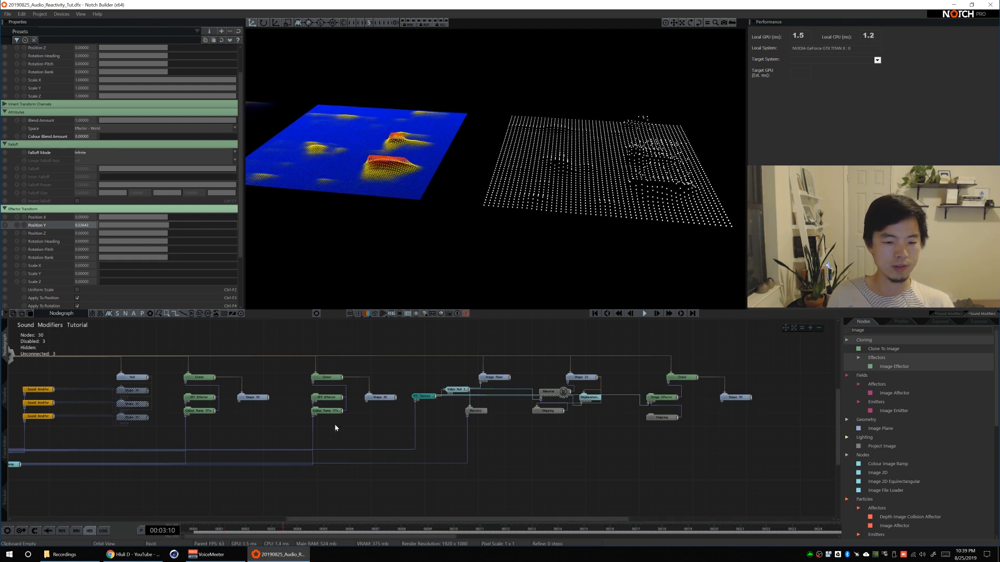
Duplicate the Colour Ramp Effector and connect the copy to the image-driven Cloner and the Colour Ramp
click(327, 411)
key(ctrl+d)
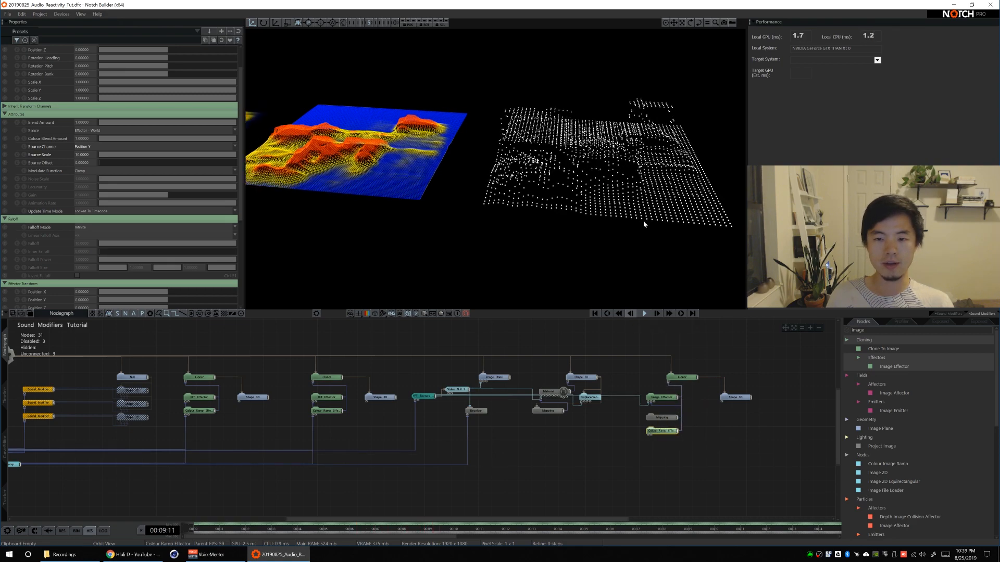
alt+drag(53, 455, 707, 424)
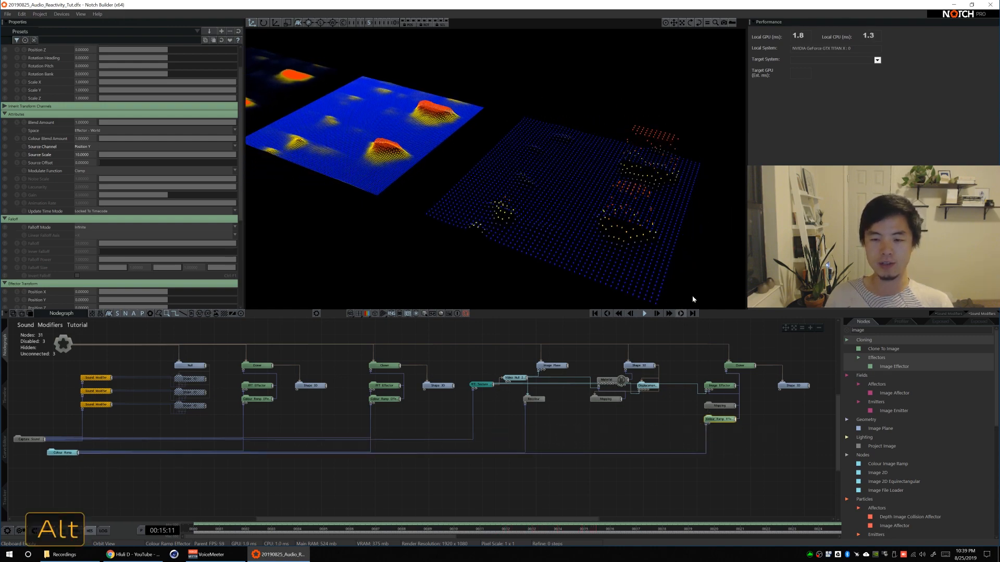
Set the image-driven Cloner's Grid Count X and Grid Count Z to 100, with Grid Count Y at 1
click(740, 365)
click(86, 235)
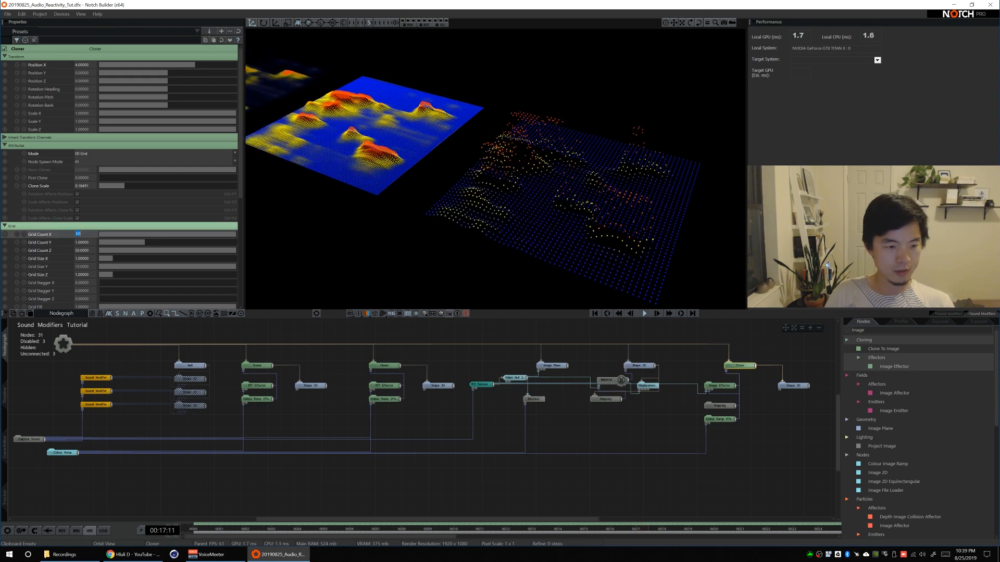
text(100)
key(Tab)
text(10)
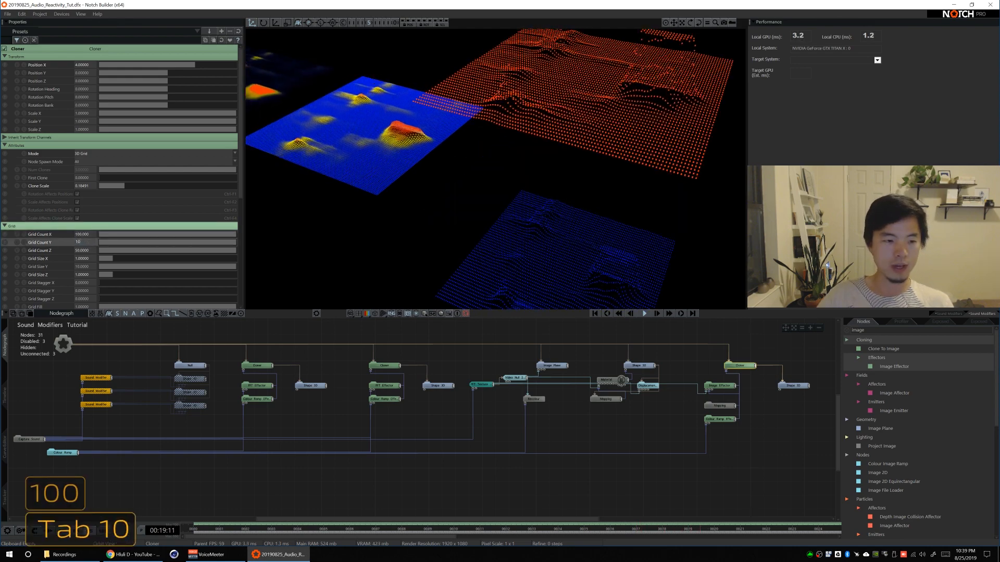
key(BackSpace)
key(BackSpace)
key(BackSpace)
key(Tab)
text(100)
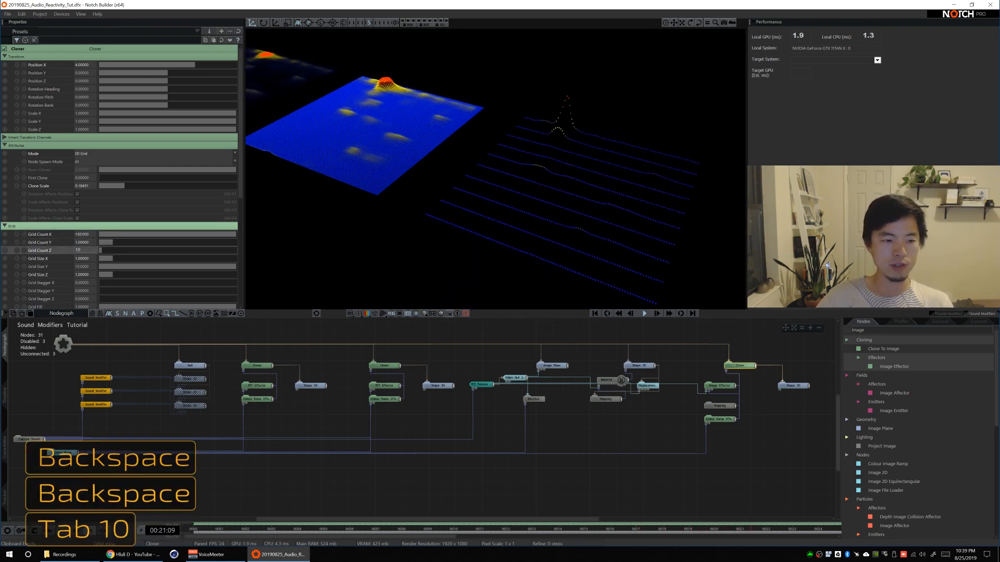
key(Return)
alt+drag(558, 220, 547, 186)
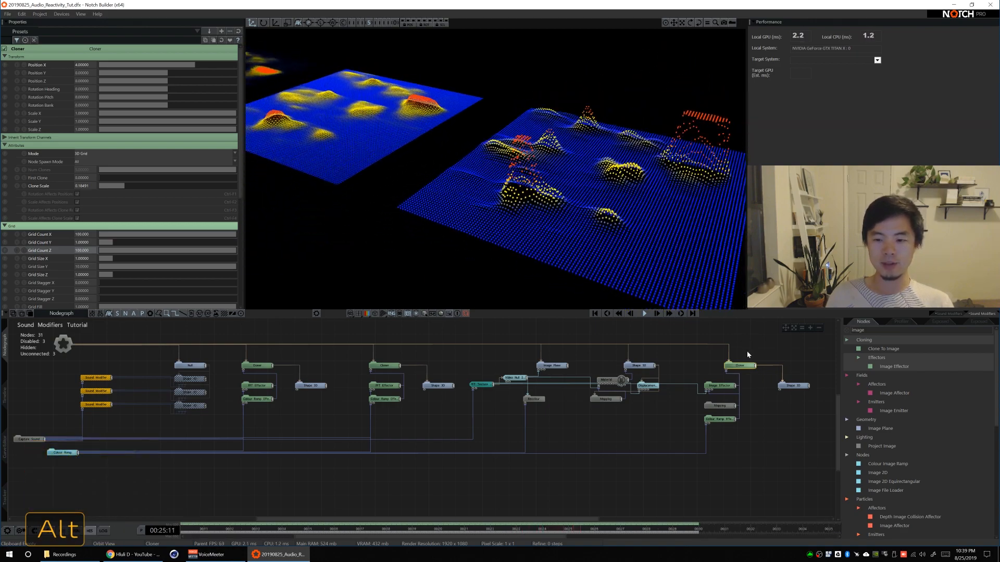
Try a different Rotation Heading on the Image Effector's Mapping node, and restore it to -90
click(721, 385)
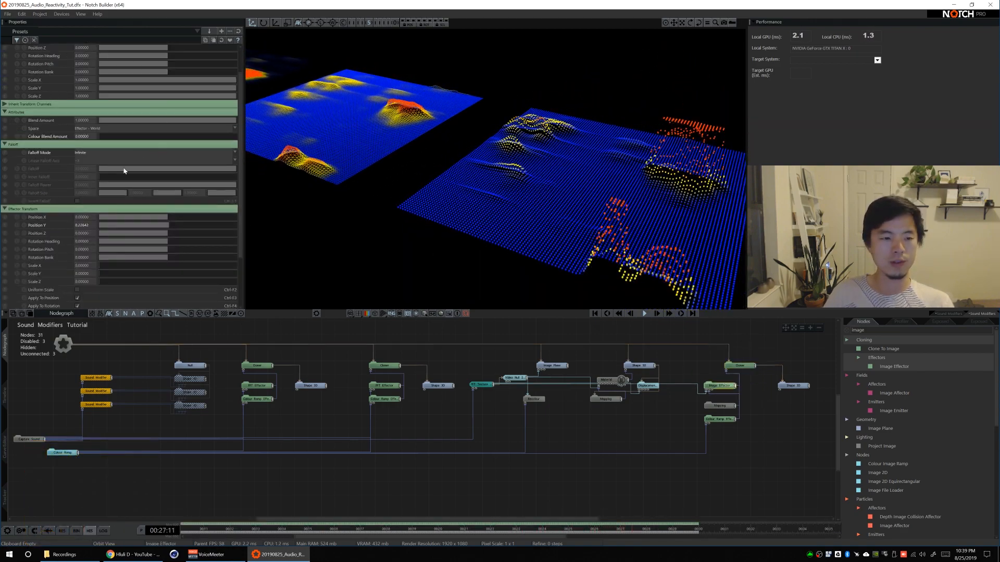
scroll(49, 155, up, 2)
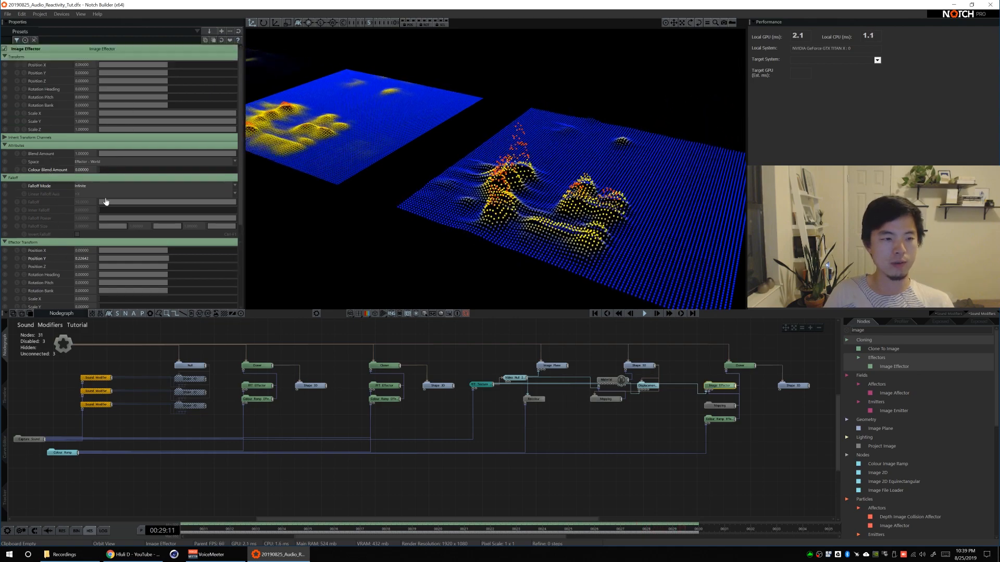
click(729, 406)
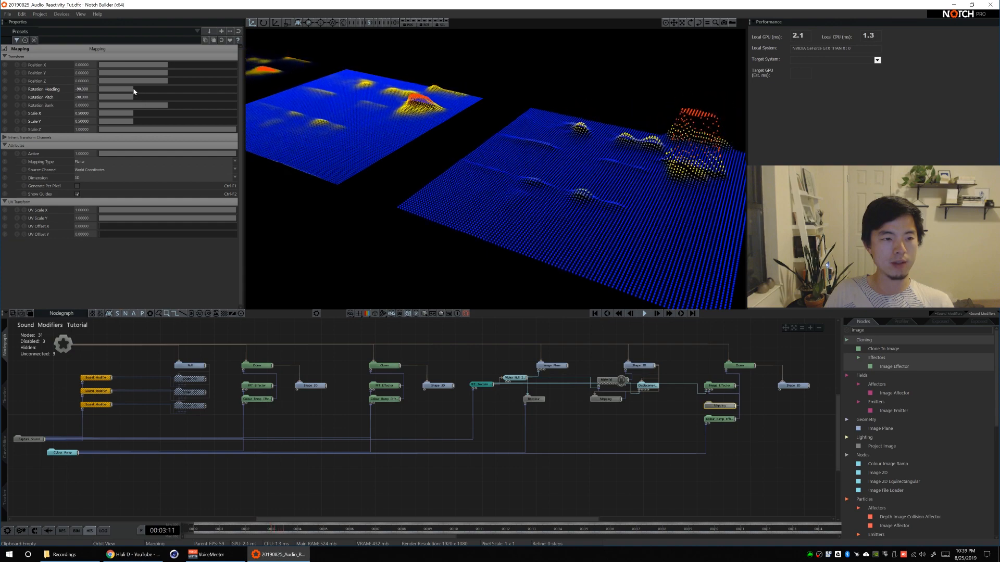
drag(139, 91, 110, 104)
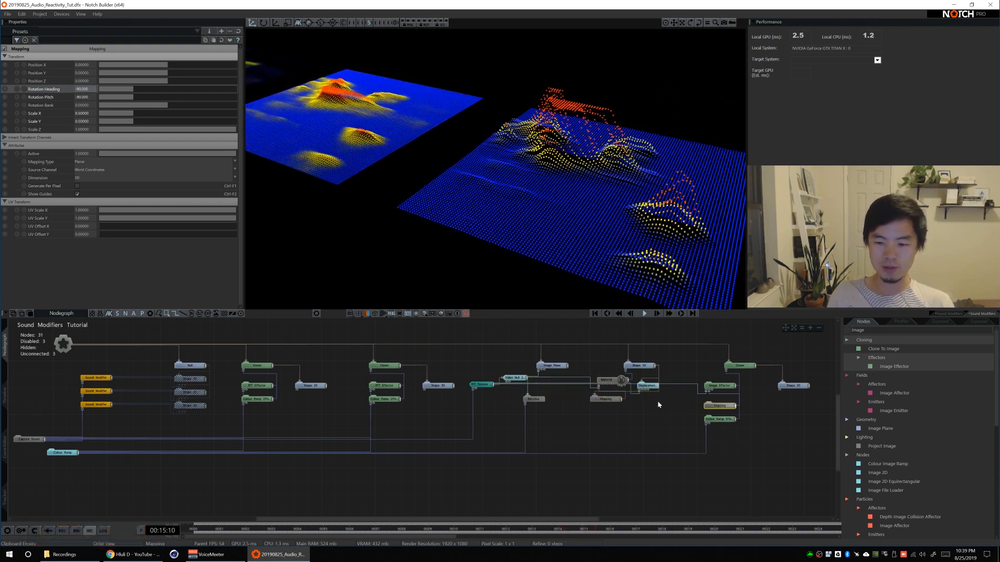
Try rotating the Displacement Map through its transform's Rotation values, and undo the changes
click(651, 387)
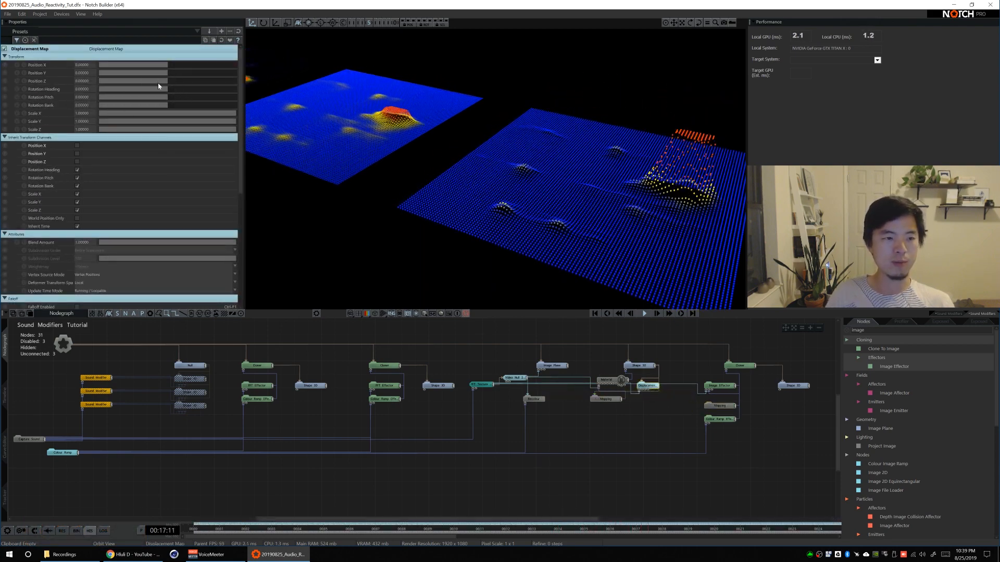
drag(167, 92, 173, 92)
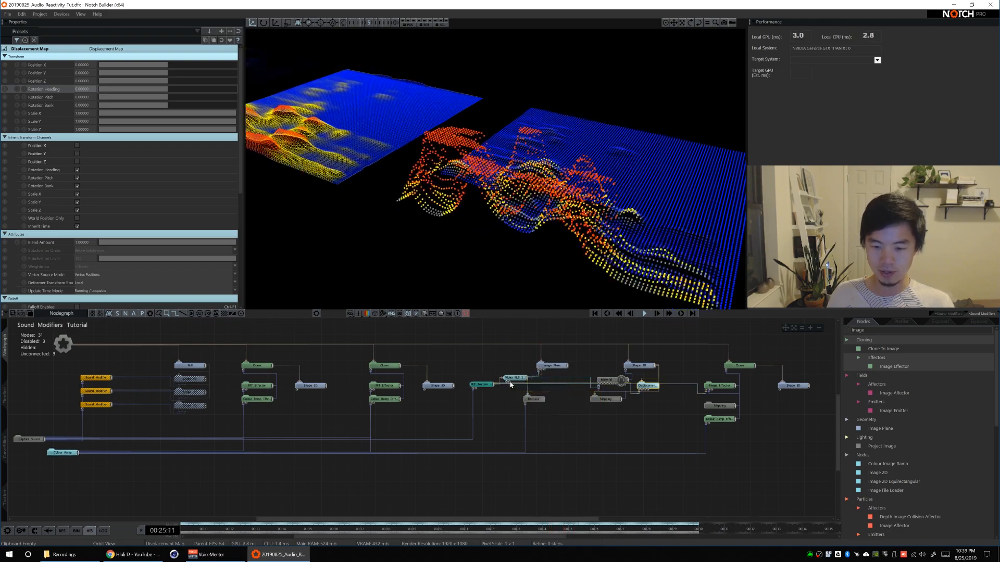
click(648, 368)
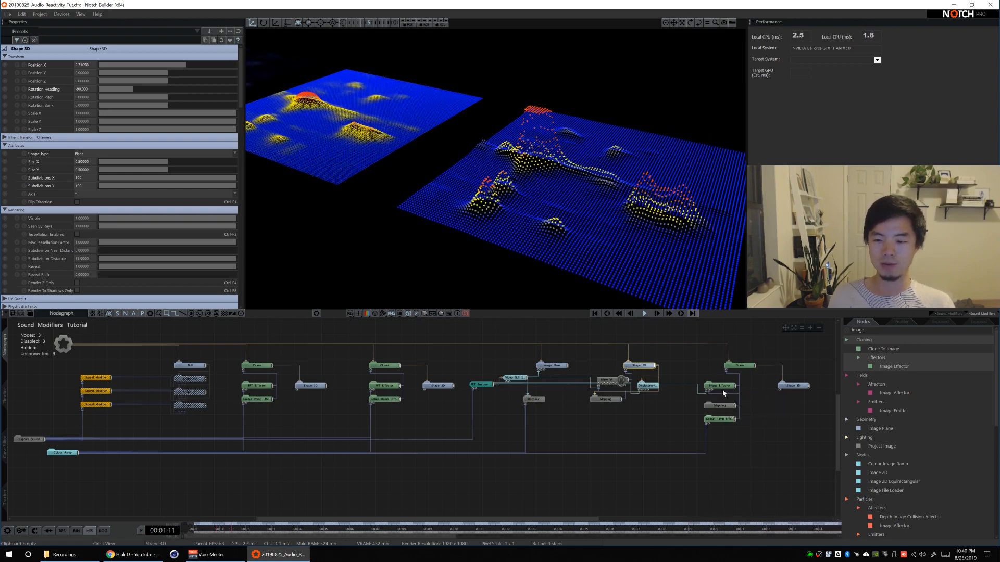
click(647, 386)
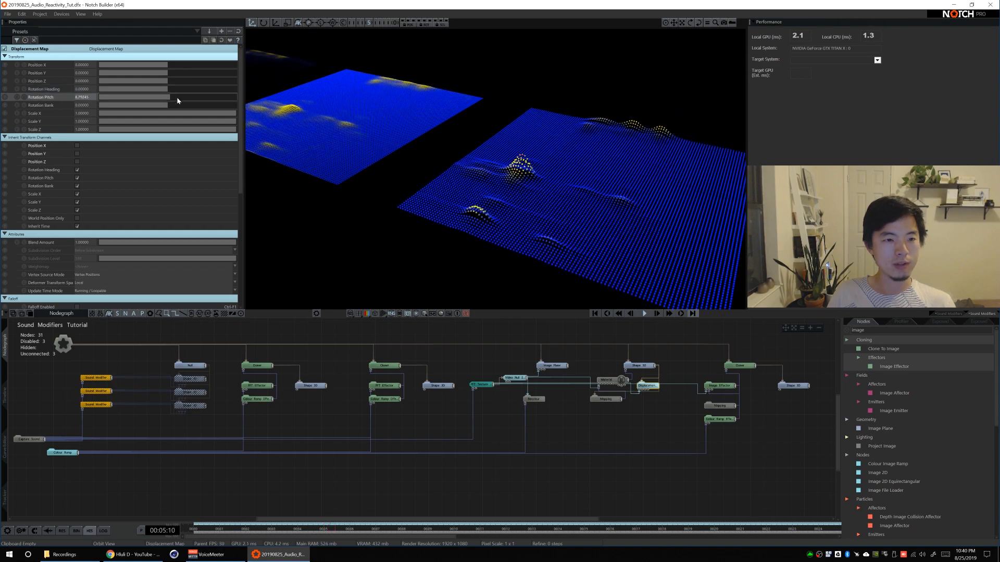
key(ctrl+z)
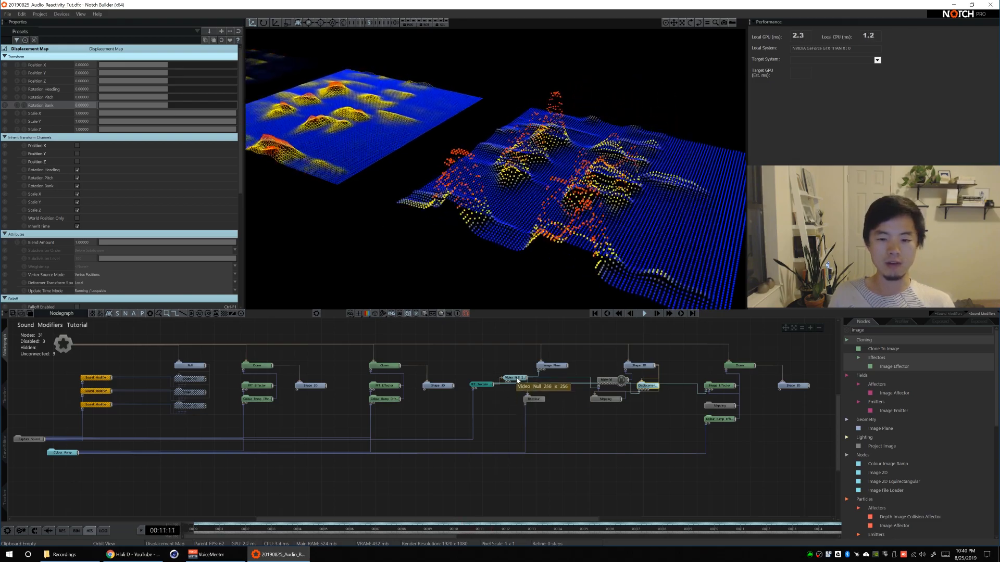
Search the node library for Transform Image and add the node beneath the FFT Texture node
text(trasn)
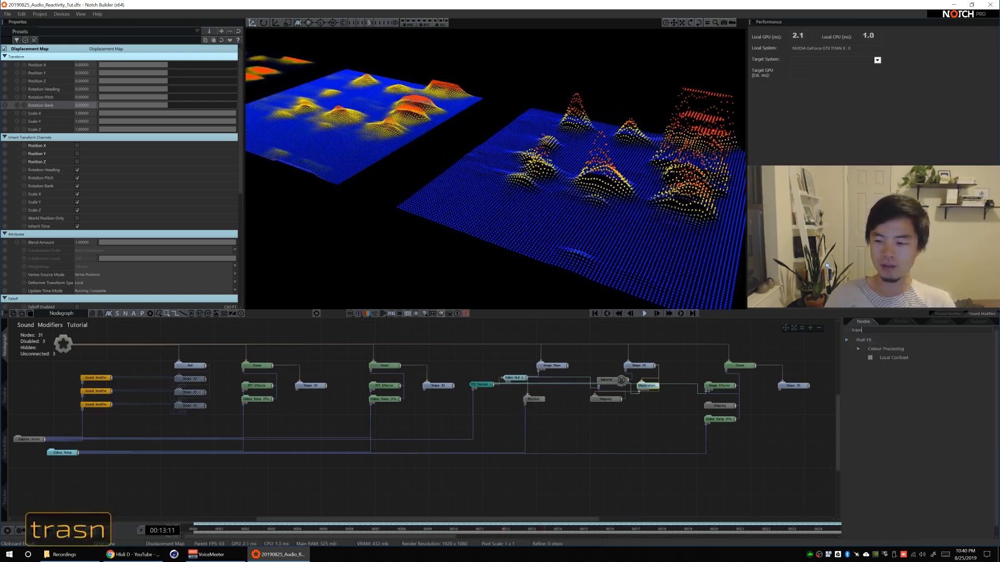
key(BackSpace)
key(BackSpace)
text(nsform)
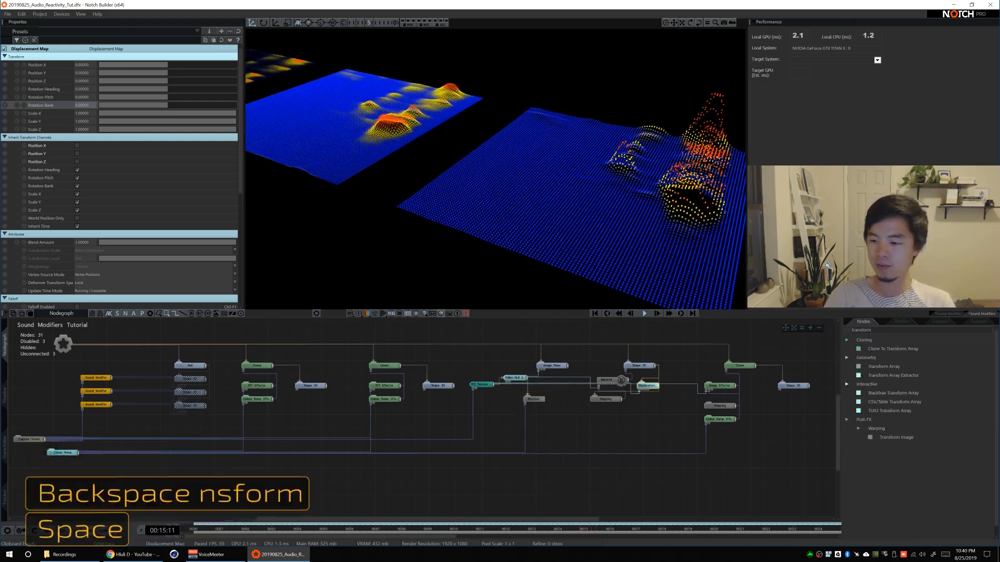
drag(895, 438, 896, 439)
drag(506, 405, 509, 406)
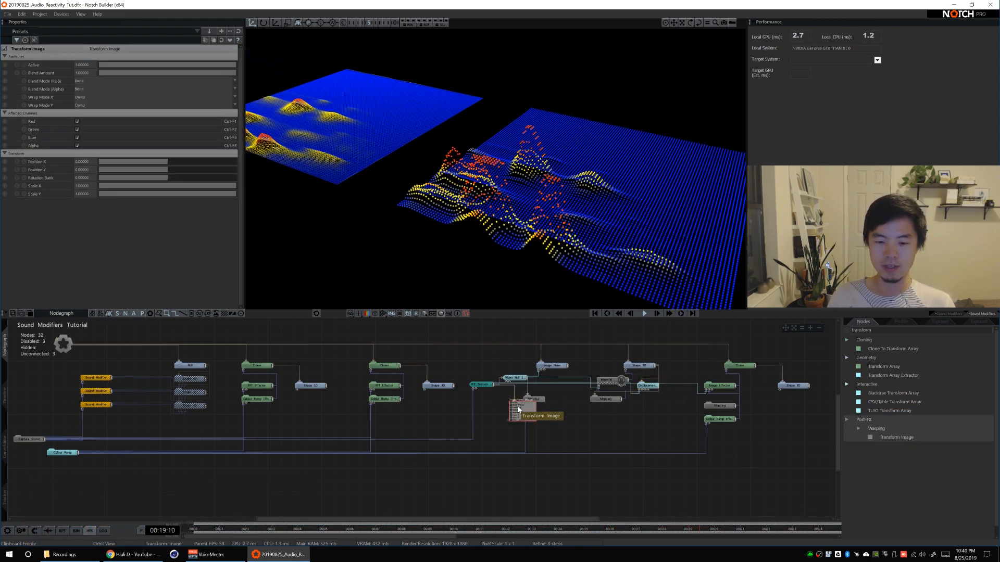
drag(520, 408, 501, 407)
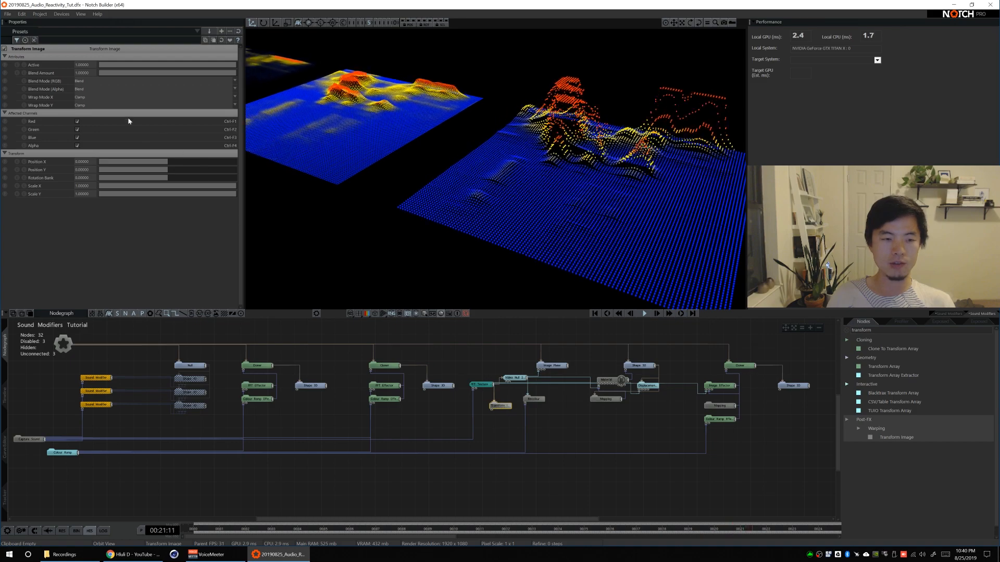
Try a Transform Image Rotation Bank of about 13, and undo it
mouse_move(170, 178)
mouse_down()
mouse_move(202, 182)
mouse_move(173, 180)
mouse_up()
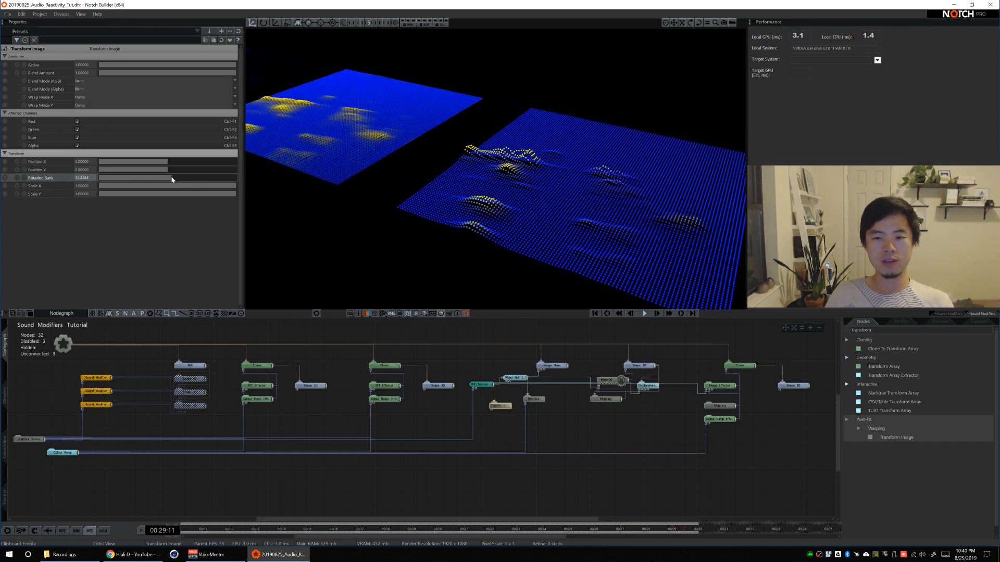
key(ctrl+z)
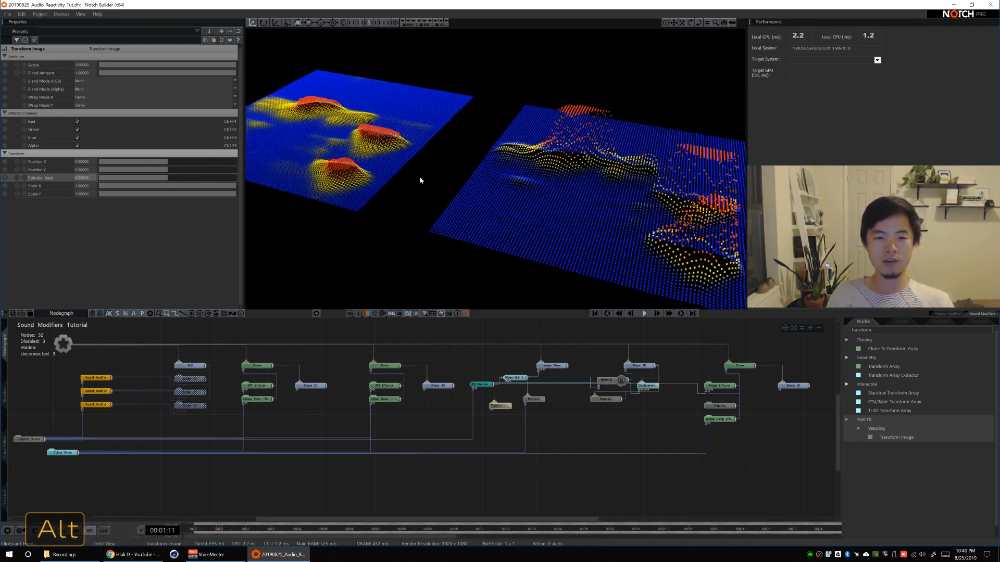
alt+drag(420, 177, 450, 174)
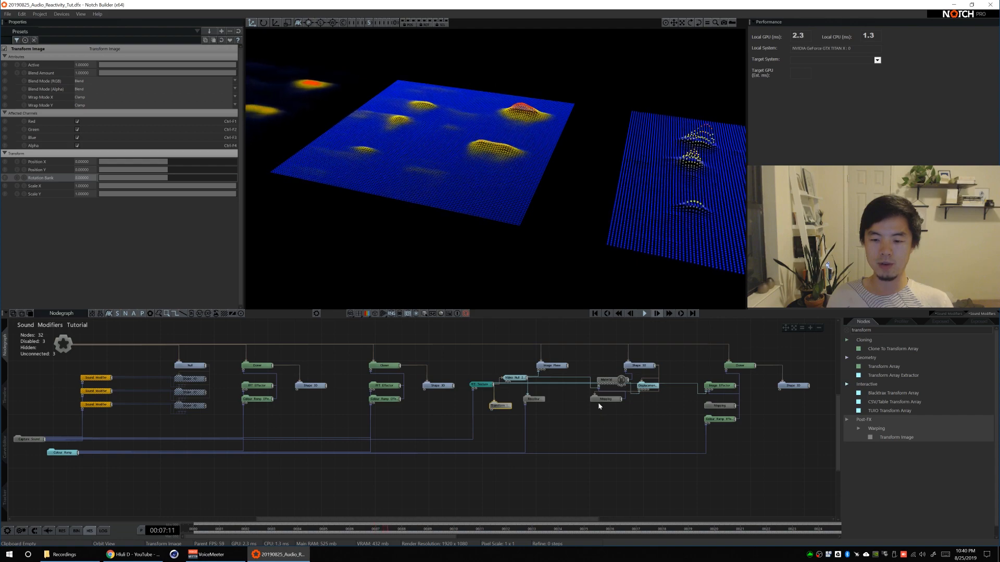
Turn off Wireframe in the displaced plane's Material
click(606, 380)
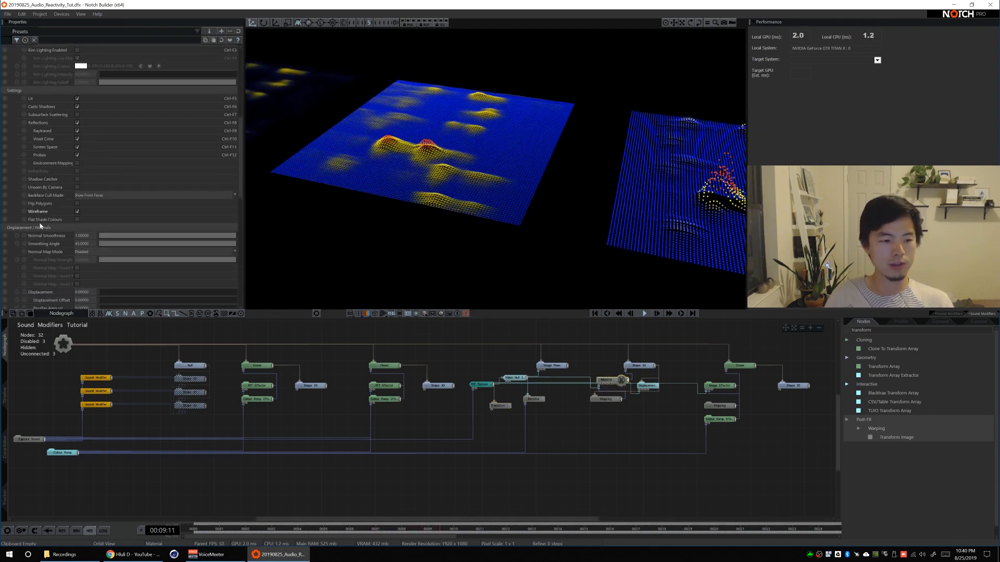
click(77, 211)
alt+drag(365, 156, 380, 180)
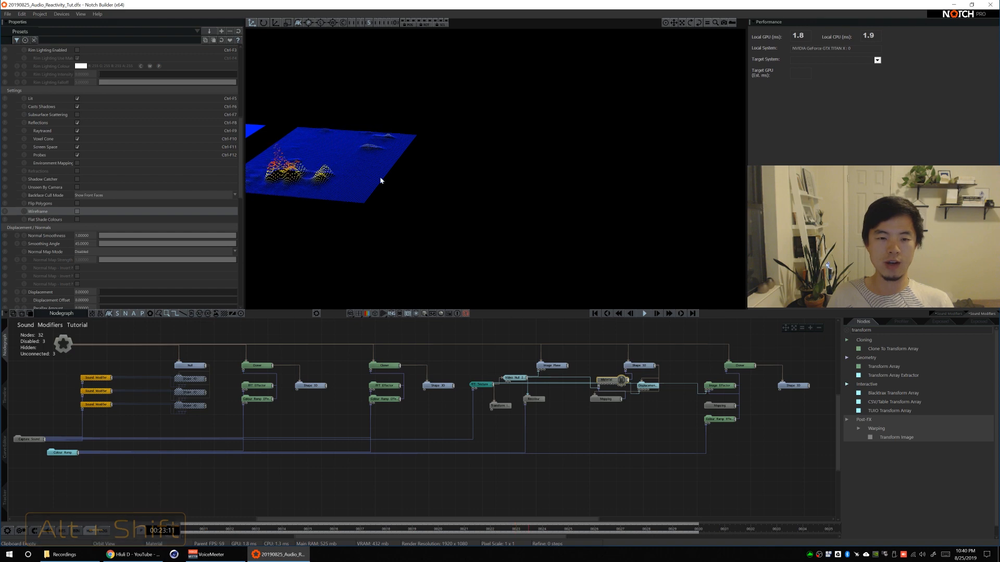
scroll(664, 431, down, 2)
scroll(645, 432, up, 2)
Add a new Shape 3D node to the right of the existing nodes and connect it to the Root
alt+drag(645, 432, 613, 440)
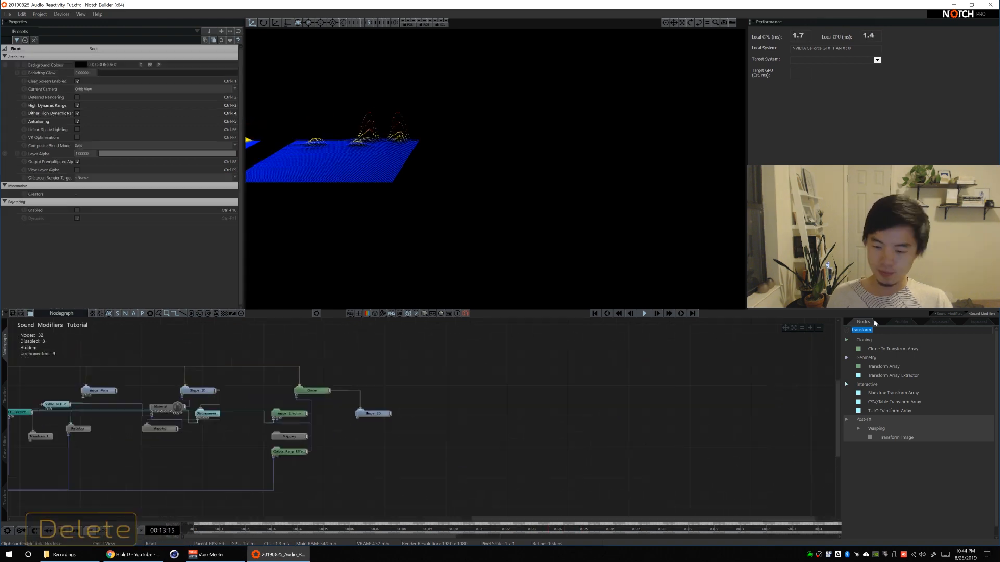
text(shape 3)
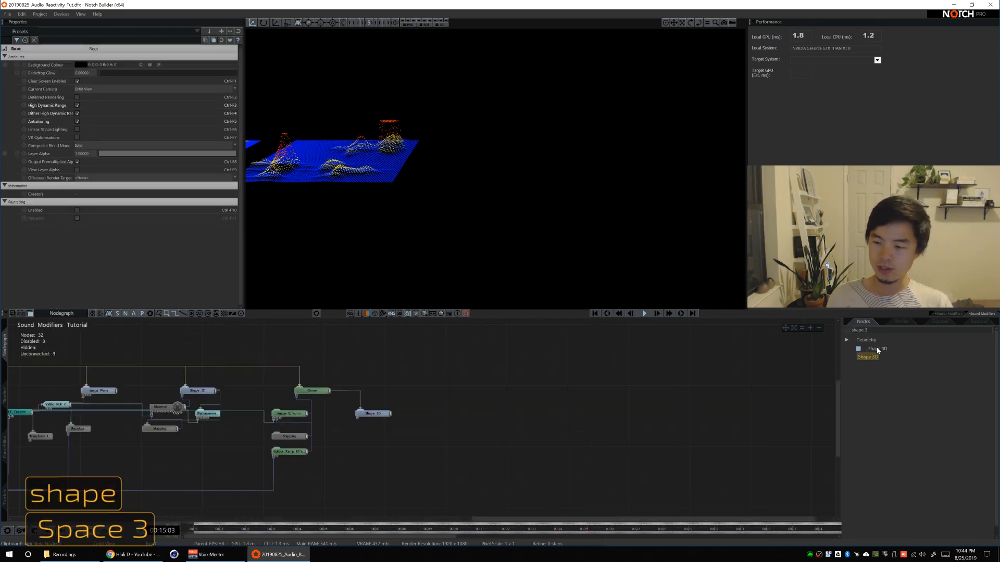
drag(877, 350, 448, 385)
key(ctrl+r)
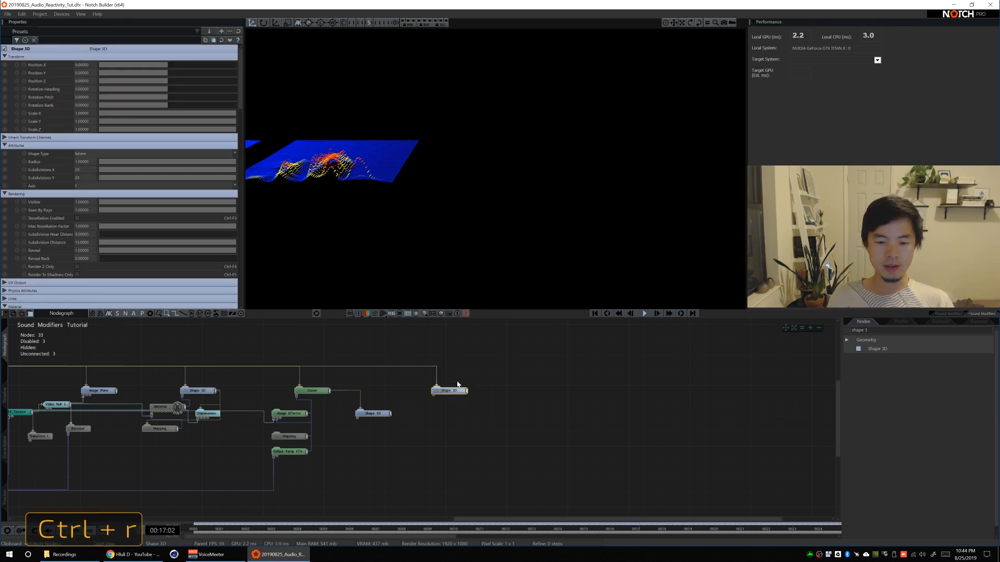
Set the new Shape 3D's Shape Type to Torus
click(104, 154)
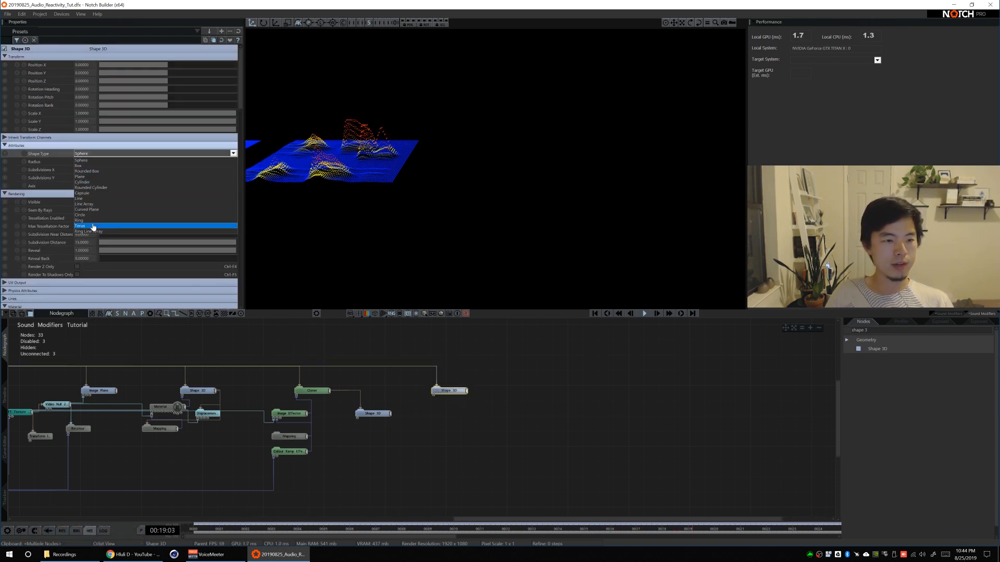
click(94, 227)
click(93, 194)
click(94, 216)
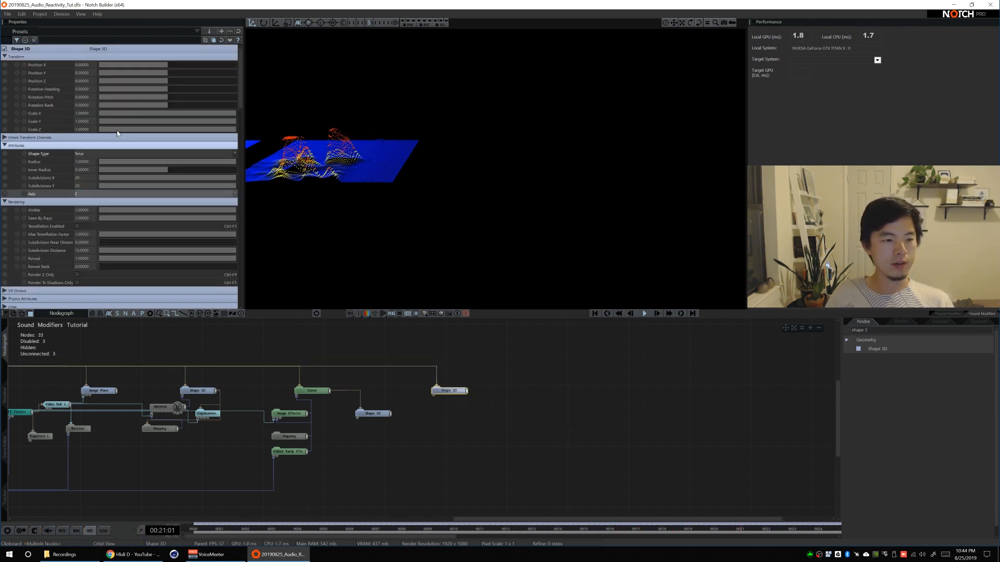
Offset the torus along positive X and reduce its Radius to about 0.21 and Inner Radius to about 0.02
drag(169, 66, 209, 65)
drag(129, 163, 113, 171)
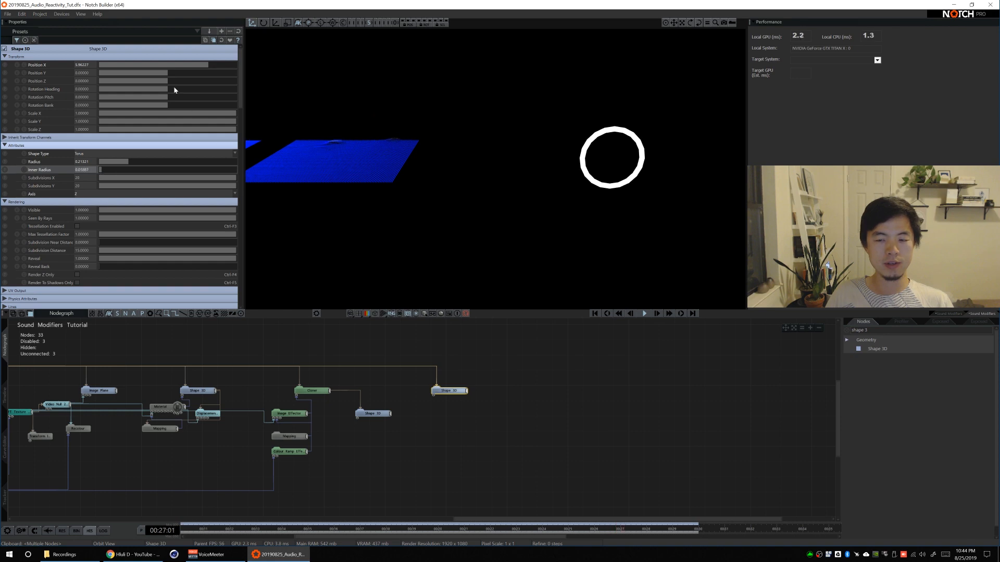
drag(199, 69, 211, 68)
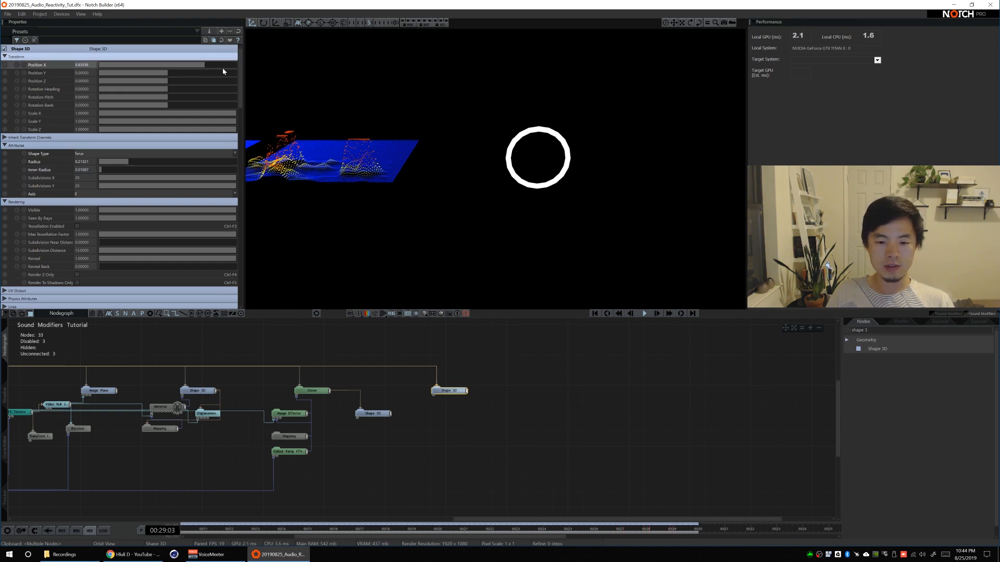
Search the node library for fft, add an FFT Deformer to the torus and connect the Capture Sound node to it
click(859, 331)
text(fft)
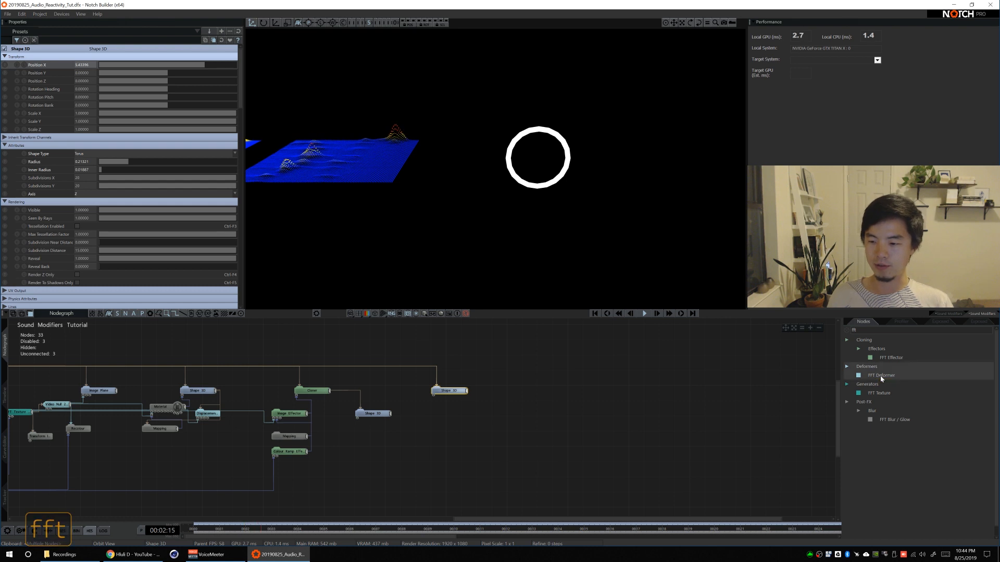
drag(880, 376, 448, 415)
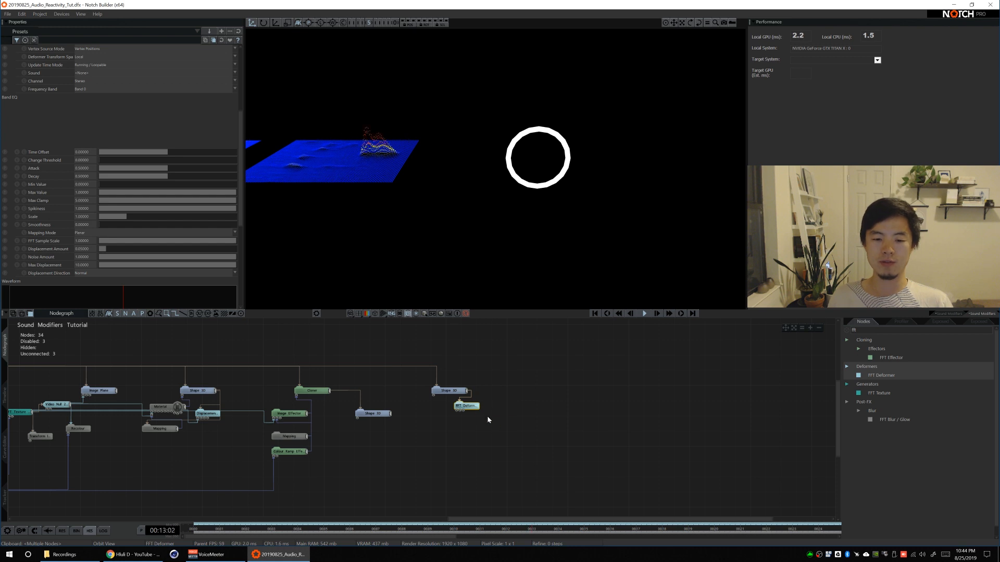
ctrl+alt+drag(488, 420, 170, 411)
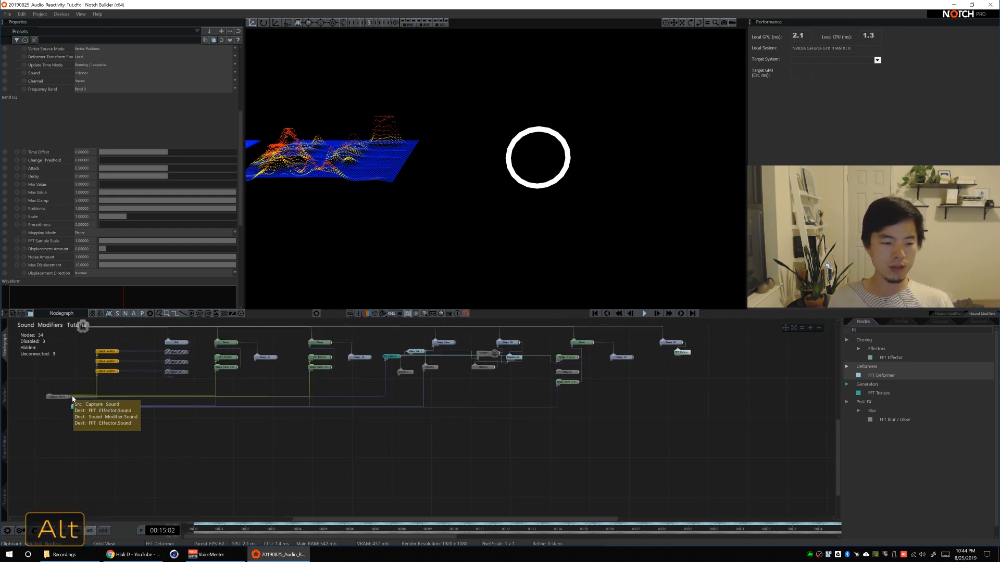
drag(73, 399, 494, 427)
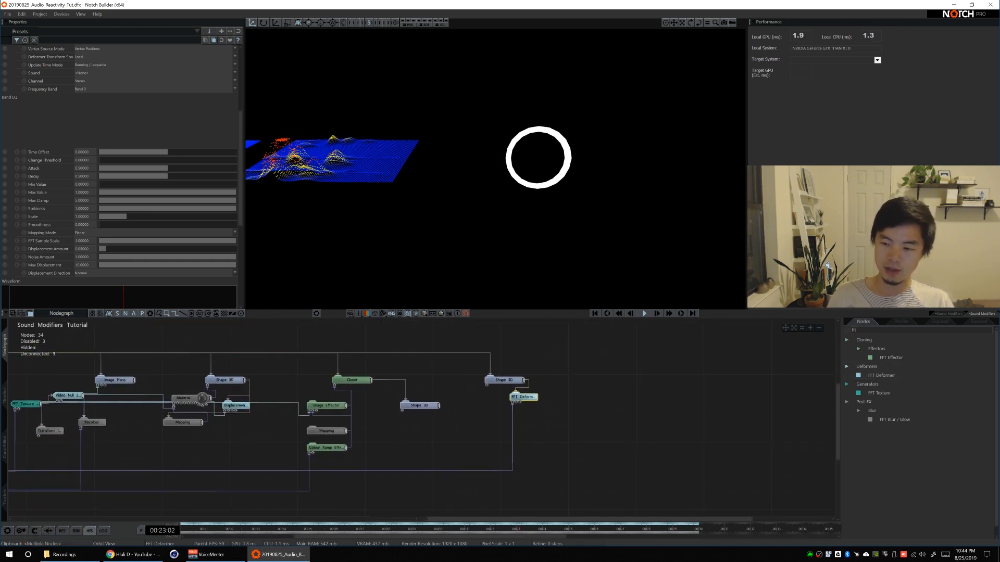
Search the node library for colour ramp and add a Colour Ramp Deformer beneath the torus's FFT Deformer
text(colour ramp)
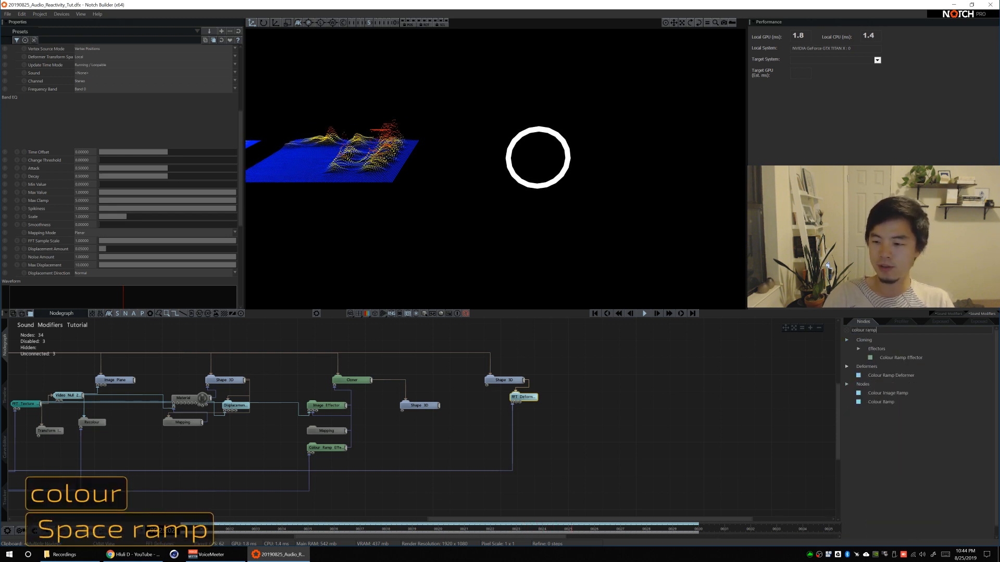
key(F1)
key(alt)
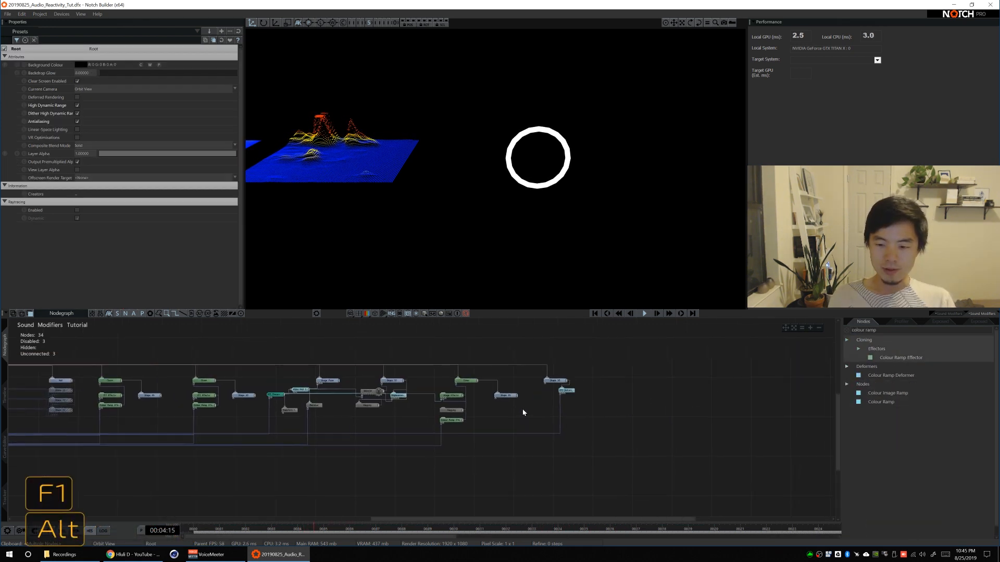
drag(895, 378, 505, 391)
Connect the existing Colour Ramp node to the torus's Colour Ramp Deformer
scroll(482, 417, up, 3)
alt+drag(447, 400, 703, 384)
alt+drag(248, 442, 463, 428)
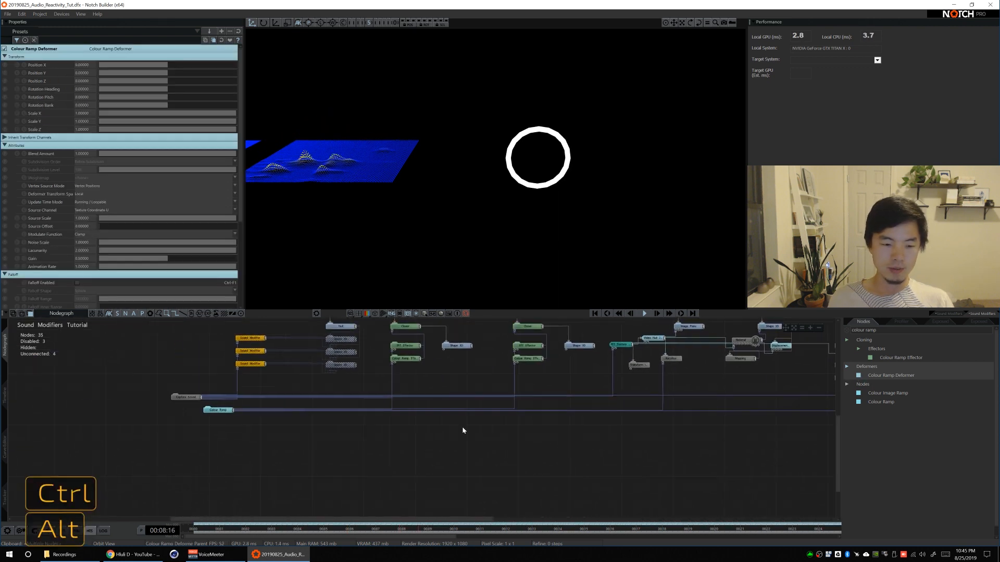
drag(233, 411, 578, 388)
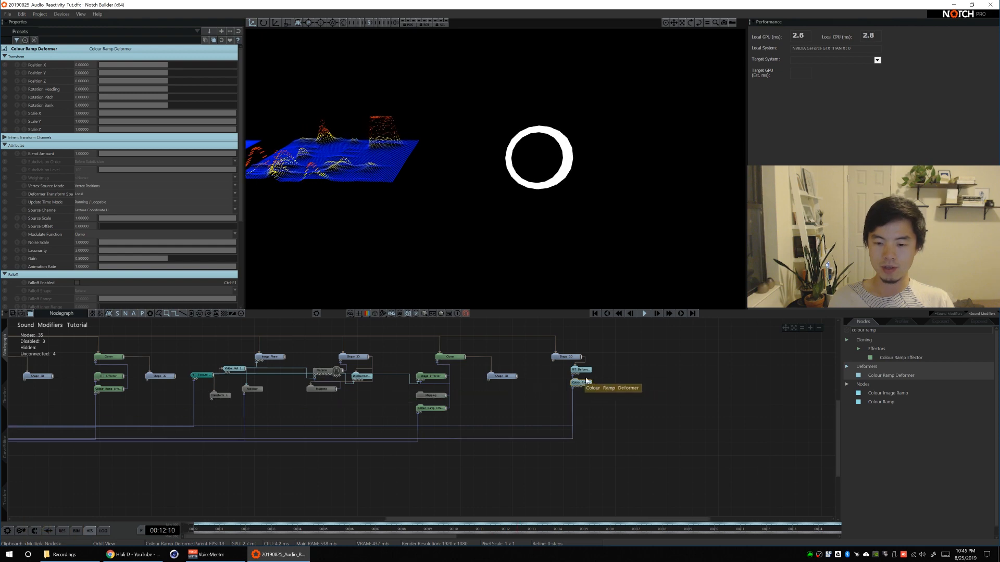
drag(586, 383, 463, 438)
ctrl+scroll(589, 405, up, 2)
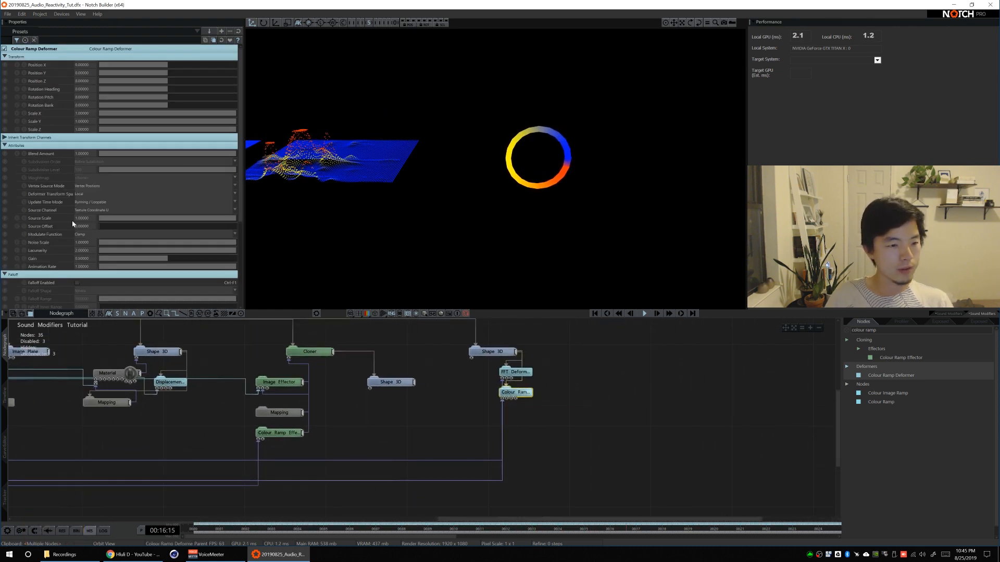
Set the Colour Ramp Deformer's Source Channel to Distance
scroll(97, 211, down, 1)
click(89, 186)
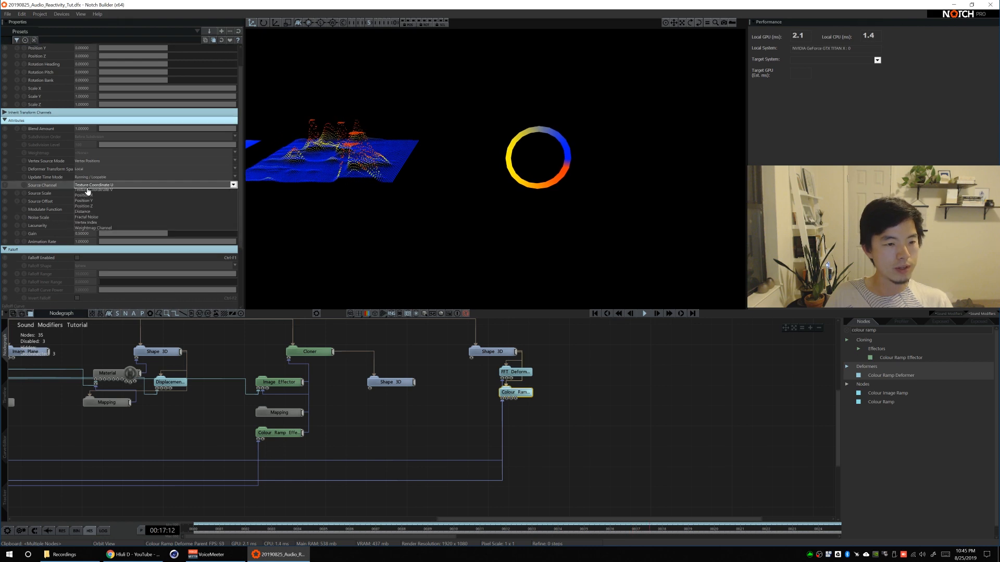
click(89, 219)
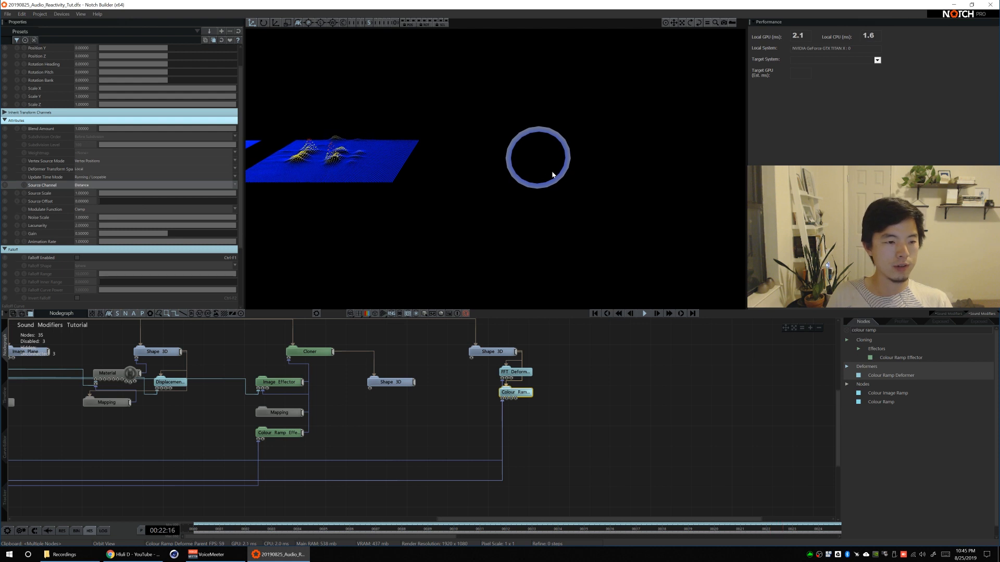
Try a Source Scale of 10 with small negative Source Offset values in the Colour Ramp Deformer
alt+drag(235, 194, 270, 193)
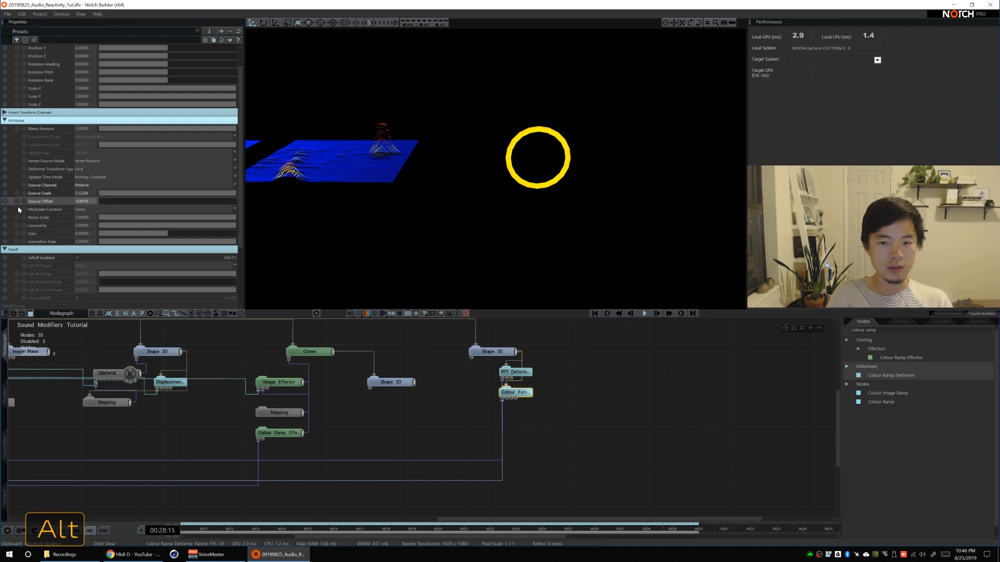
mouse_move(101, 204)
alt+mouse_down()
mouse_move(74, 204)
mouse_move(82, 205)
alt+mouse_up()
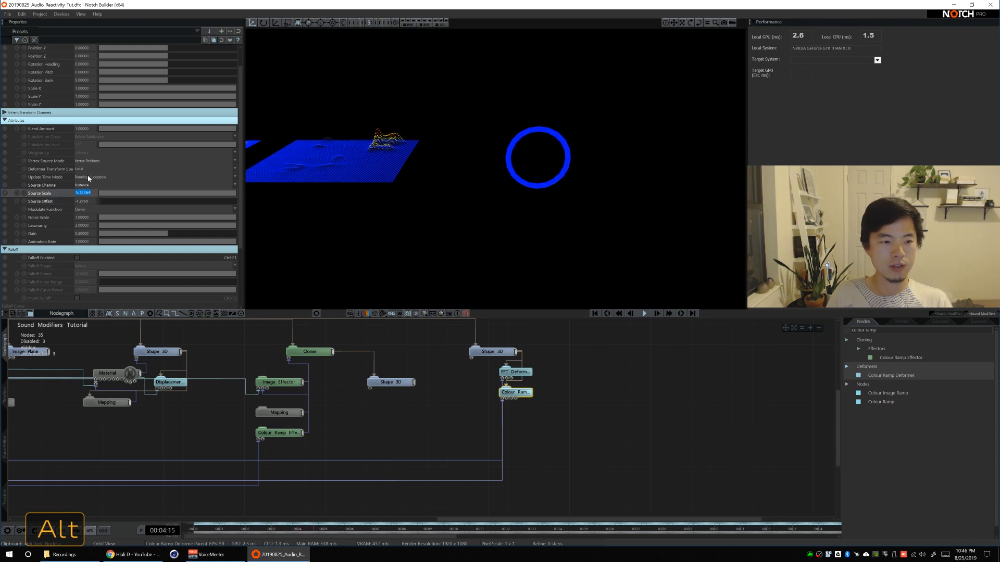
text(10)
key(Tab)
text(-1)
key(Return)
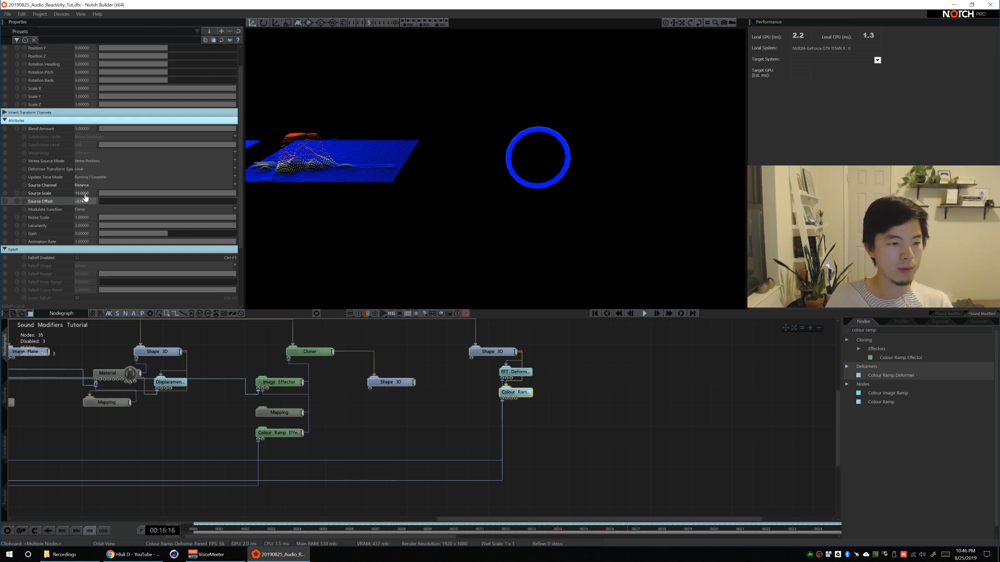
scroll(60, 274, down, 3)
scroll(60, 274, up, 4)
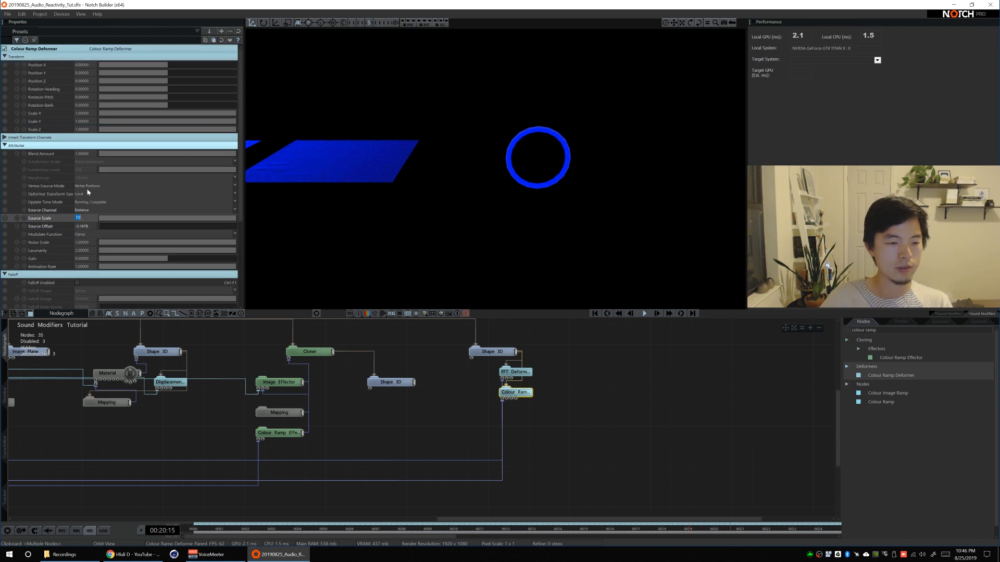
Set the Colour Ramp Deformer's Source Scale to 100 and its Source Offset to about -24
text(0)
key(Return)
click(82, 226)
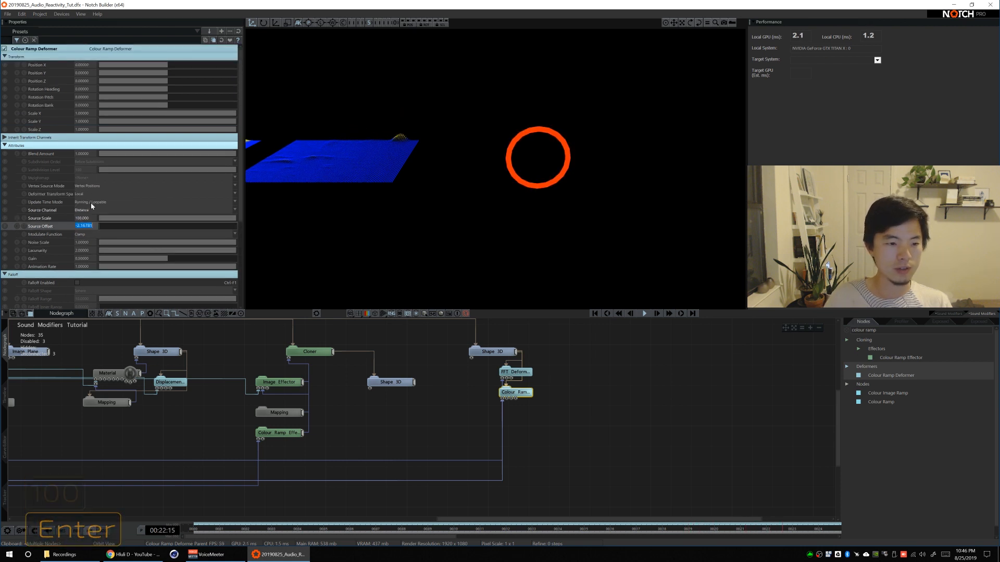
text(-10)
key(Return)
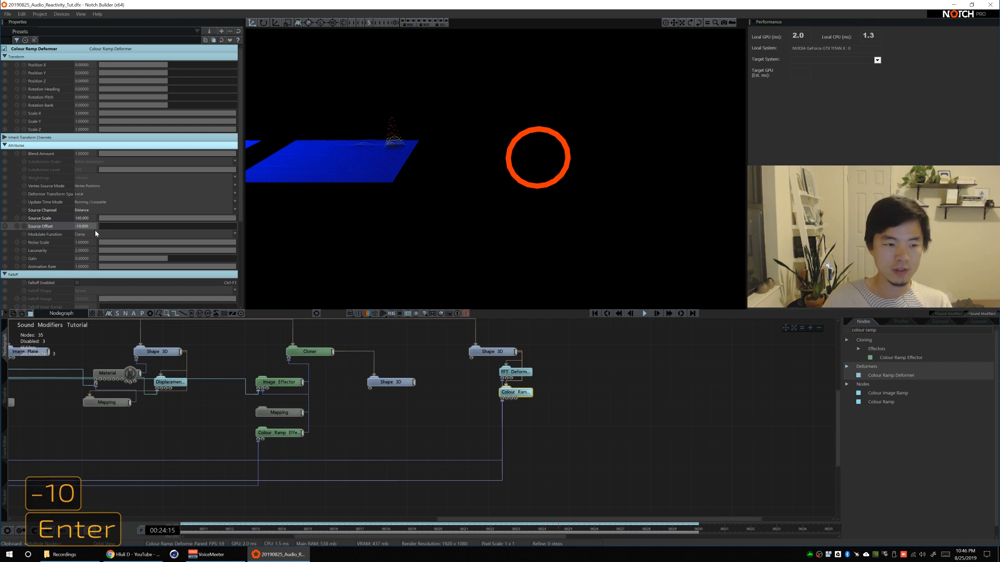
click(93, 226)
text(-50)
key(Return)
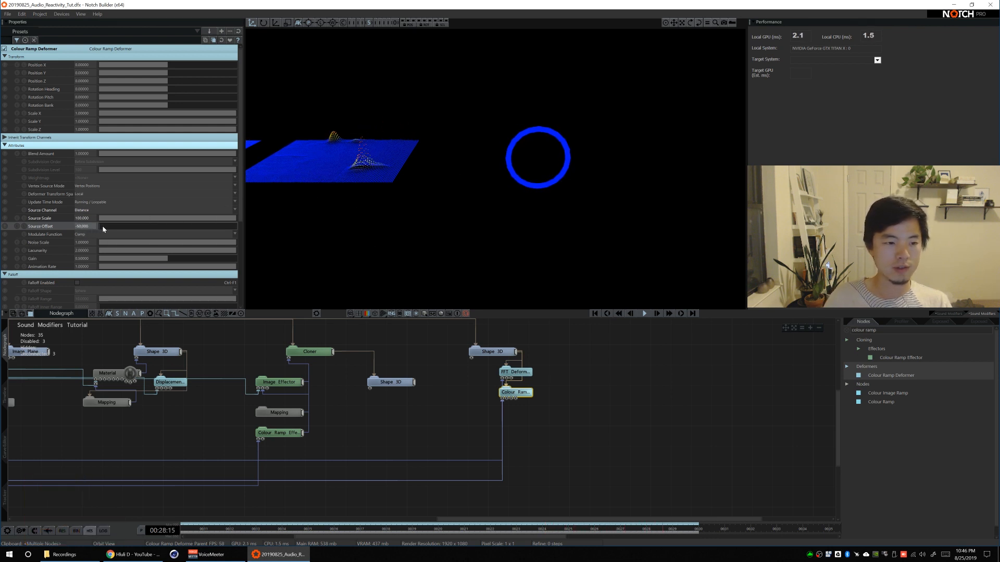
drag(196, 228, 173, 228)
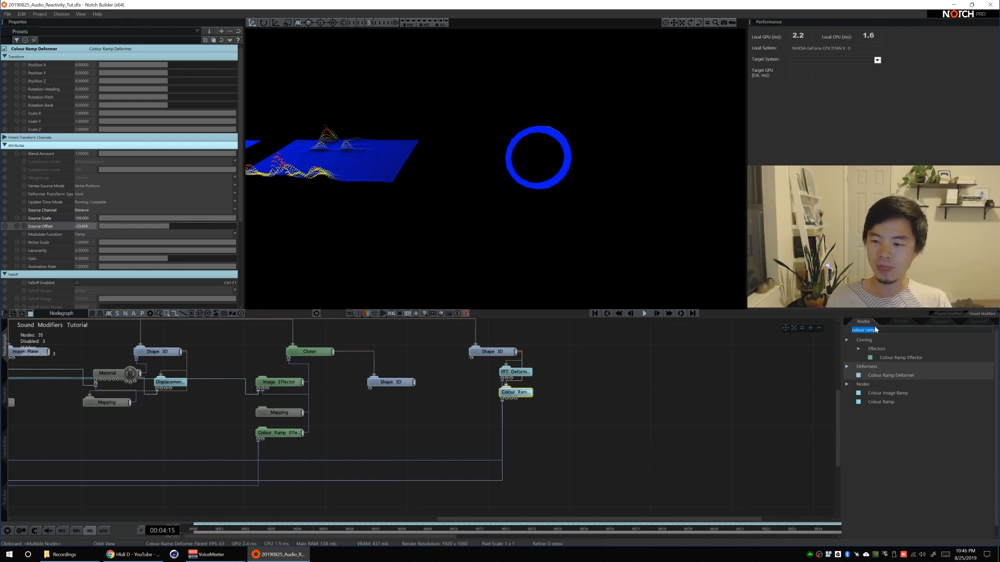
Add a Material node with Wireframe enabled to the torus and reduce the torus's Subdivisions Y to 3
text(materia)
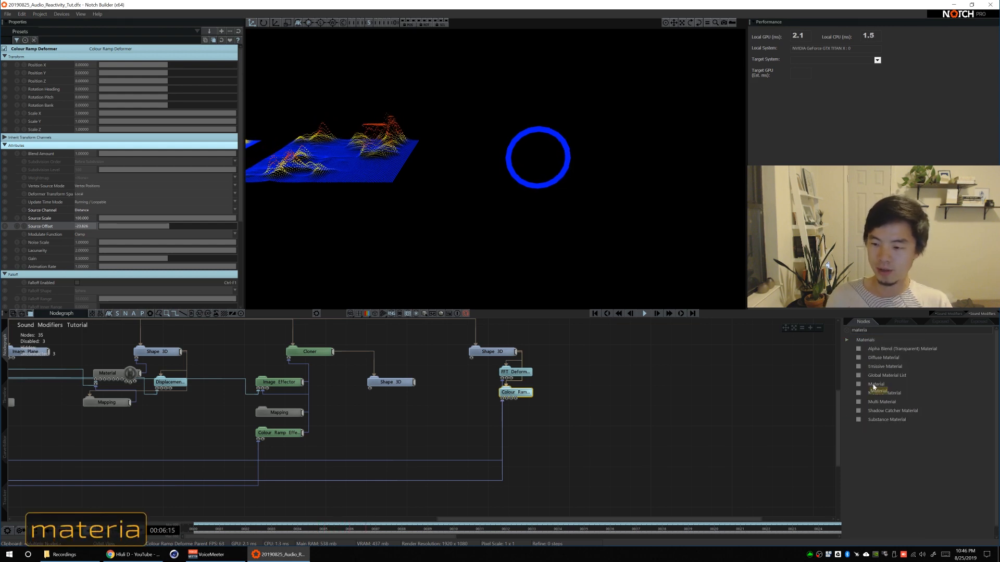
drag(875, 386, 471, 374)
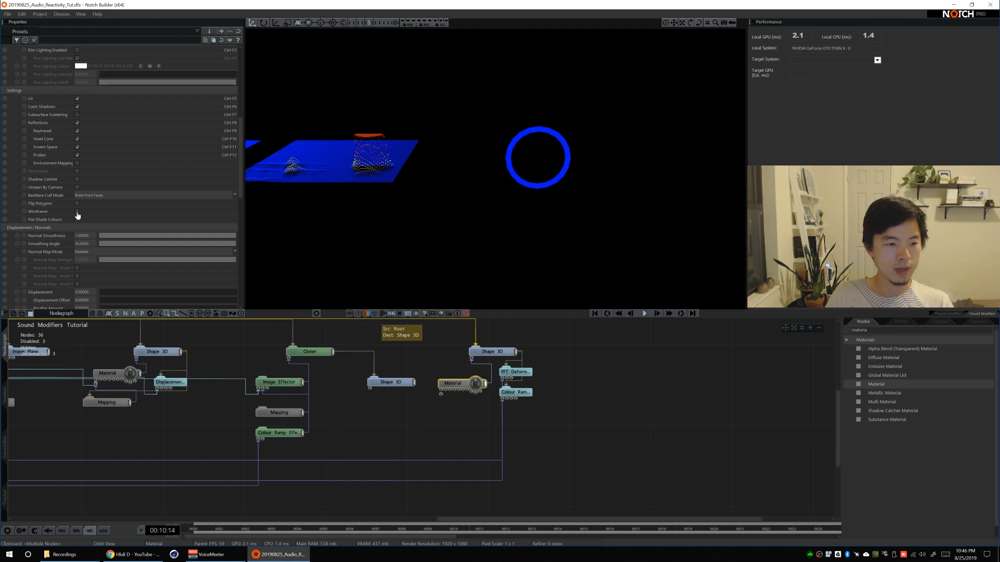
click(495, 352)
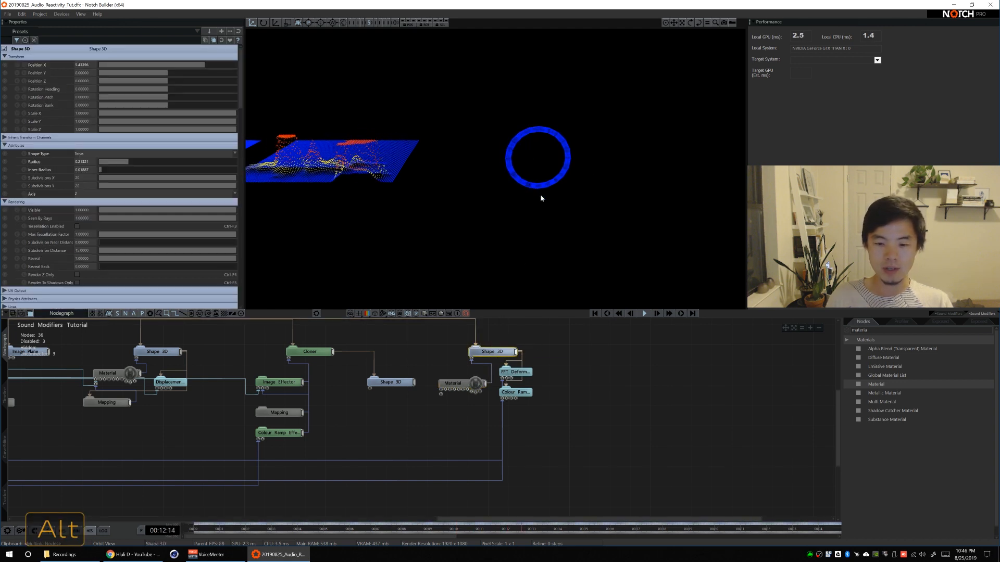
drag(109, 189, 102, 190)
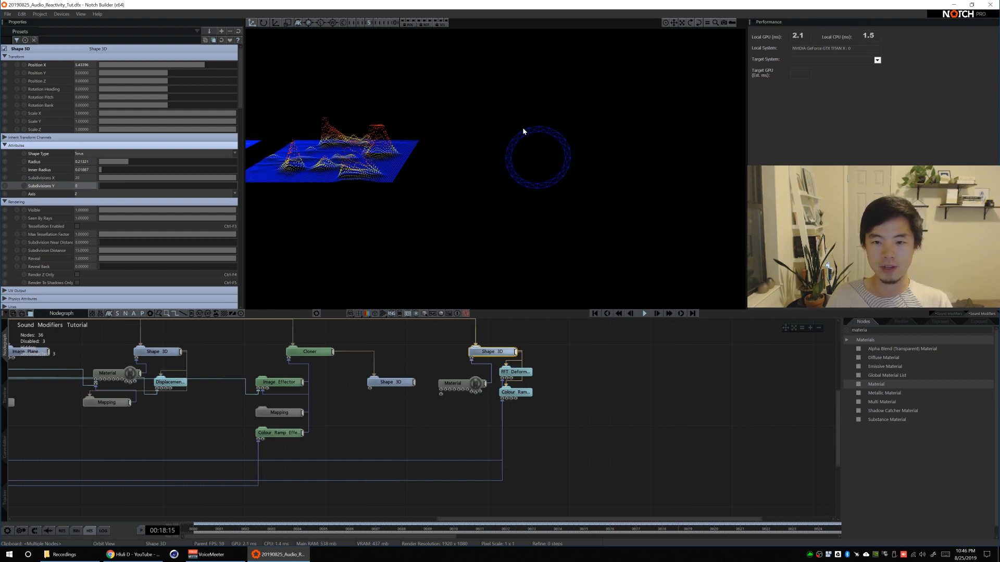
Set the FFT Deformer's Frequency Band to Waveform and its Deformer Transform Space to World
click(515, 371)
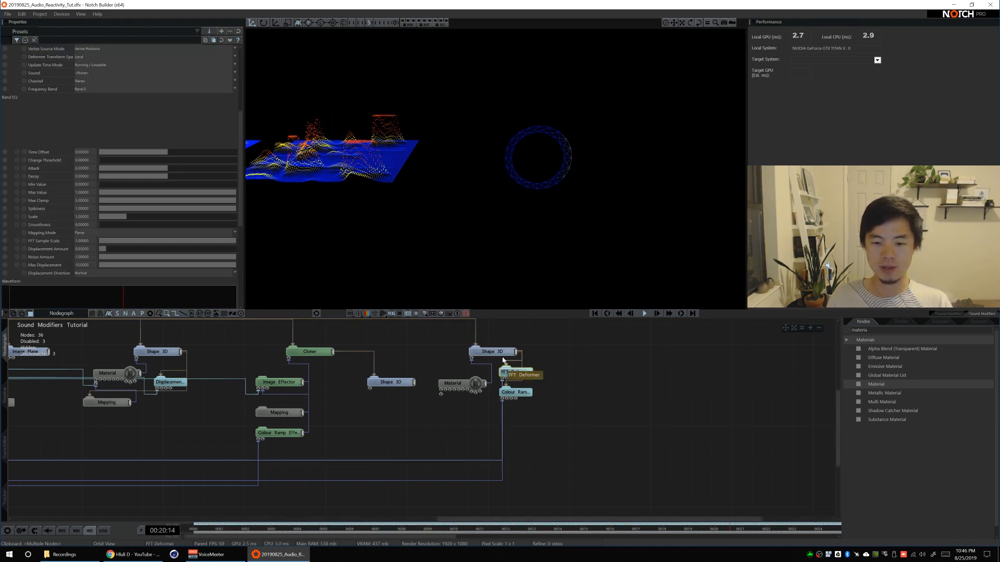
click(94, 91)
click(93, 100)
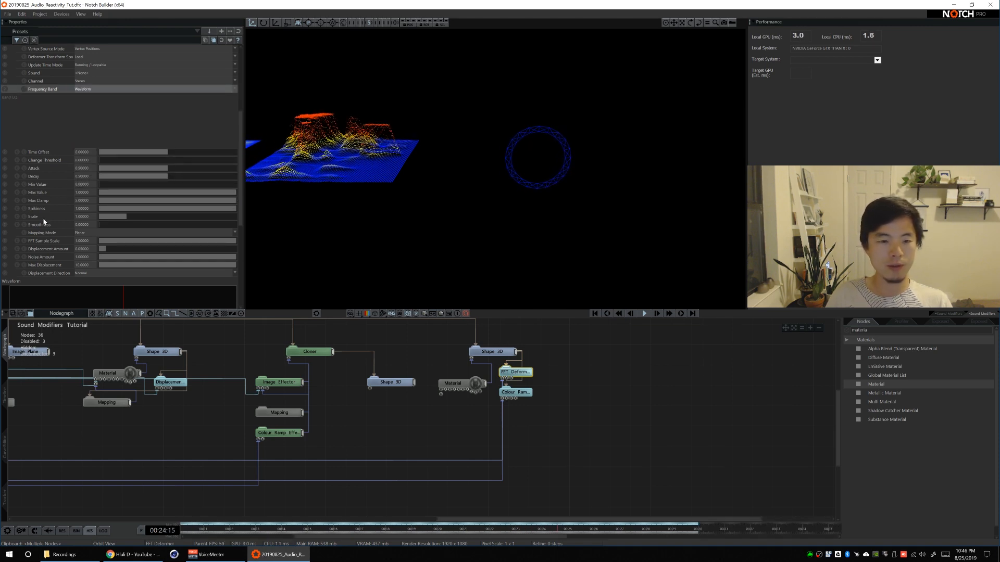
scroll(44, 222, up, 4)
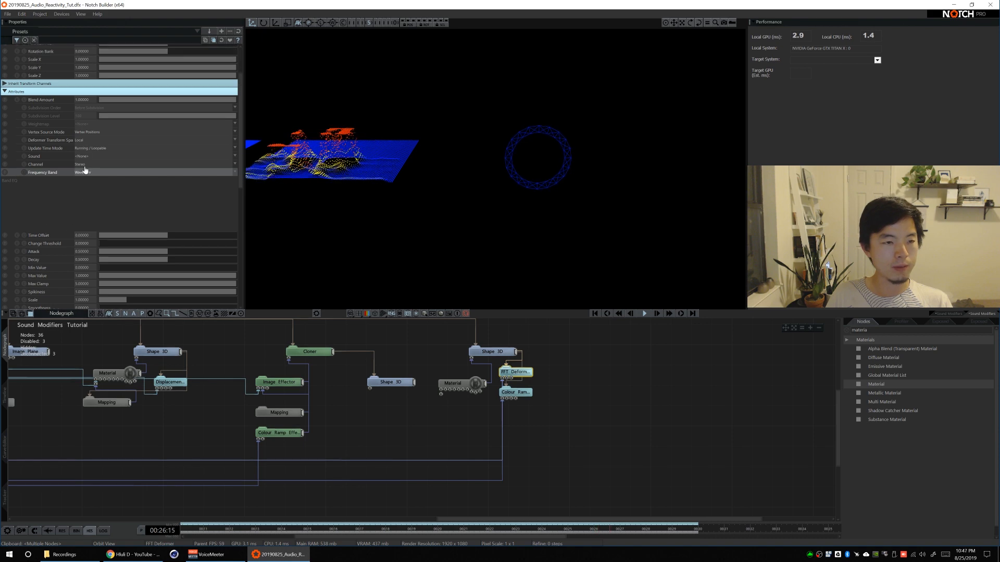
scroll(58, 193, up, 2)
click(86, 174)
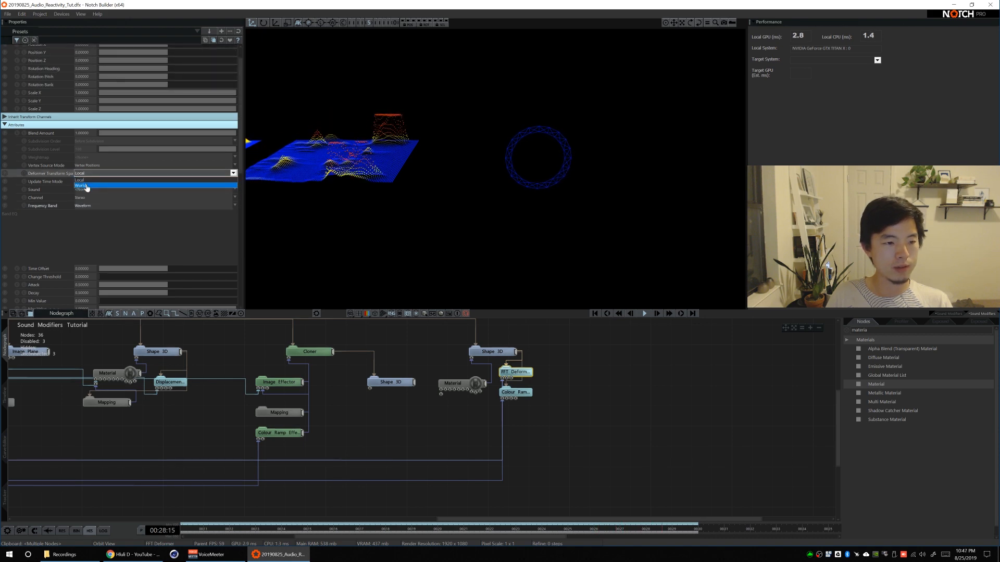
Set the FFT Deformer's Mapping Mode to UV
scroll(60, 183, down, 7)
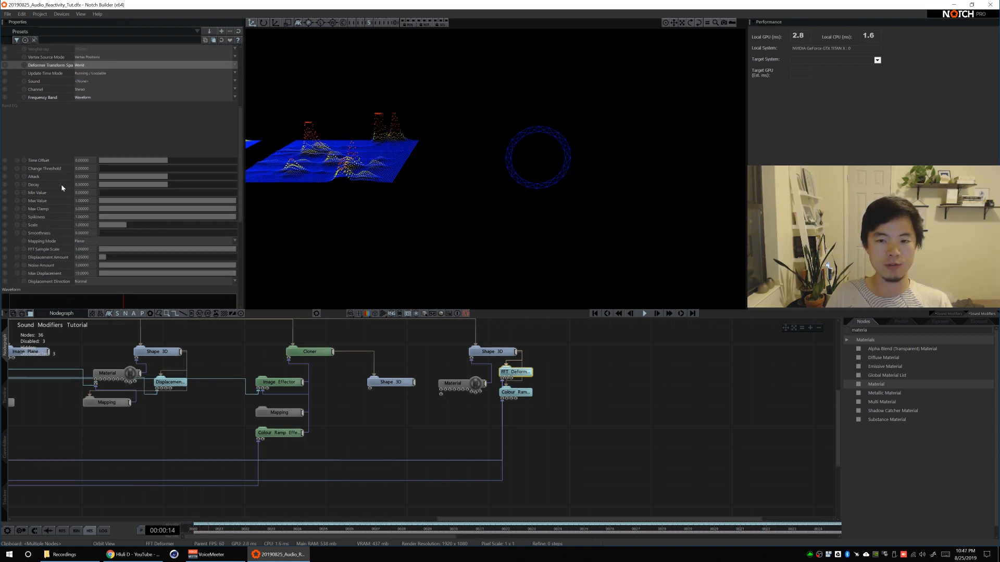
scroll(62, 188, down, 3)
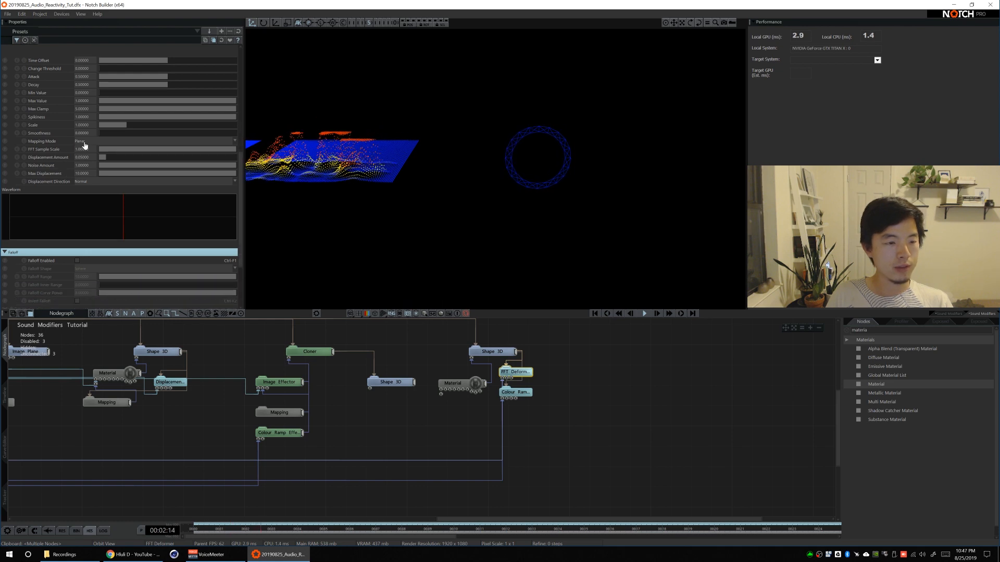
click(83, 142)
click(83, 160)
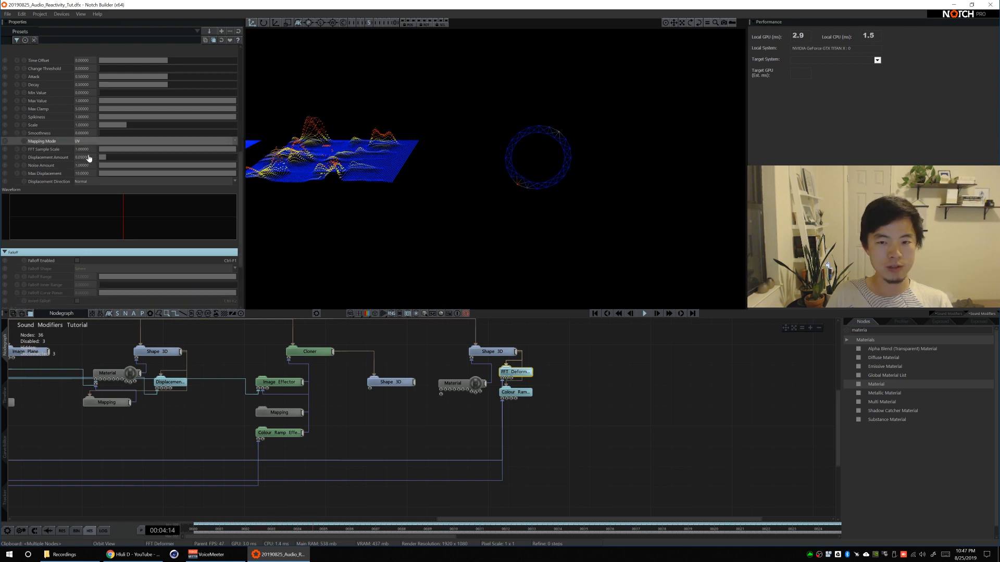
alt+right_drag(511, 160, 595, 155)
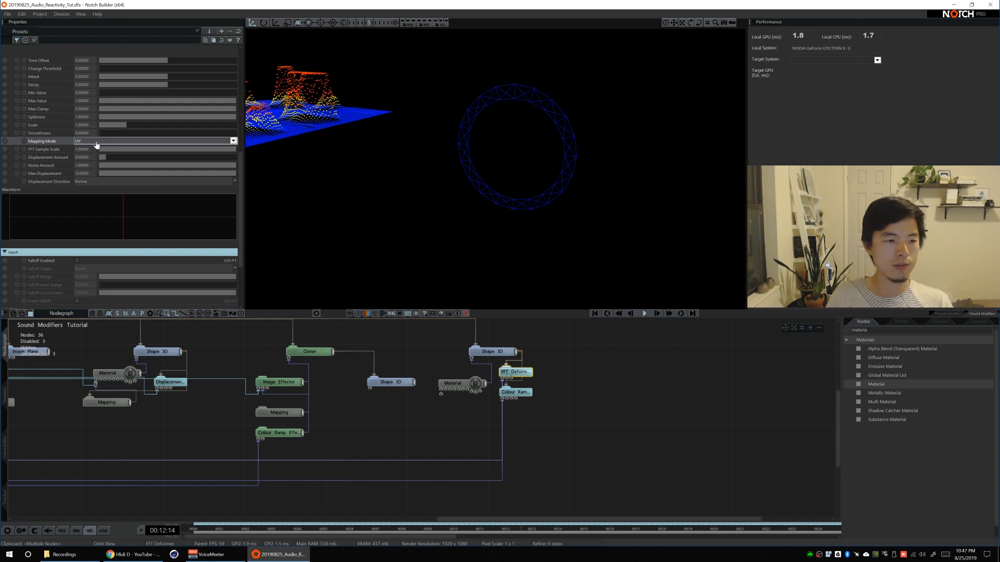
Set the torus's FFT Deformer Decay to about 0.06 and its Spikiness to about 0.36
click(88, 158)
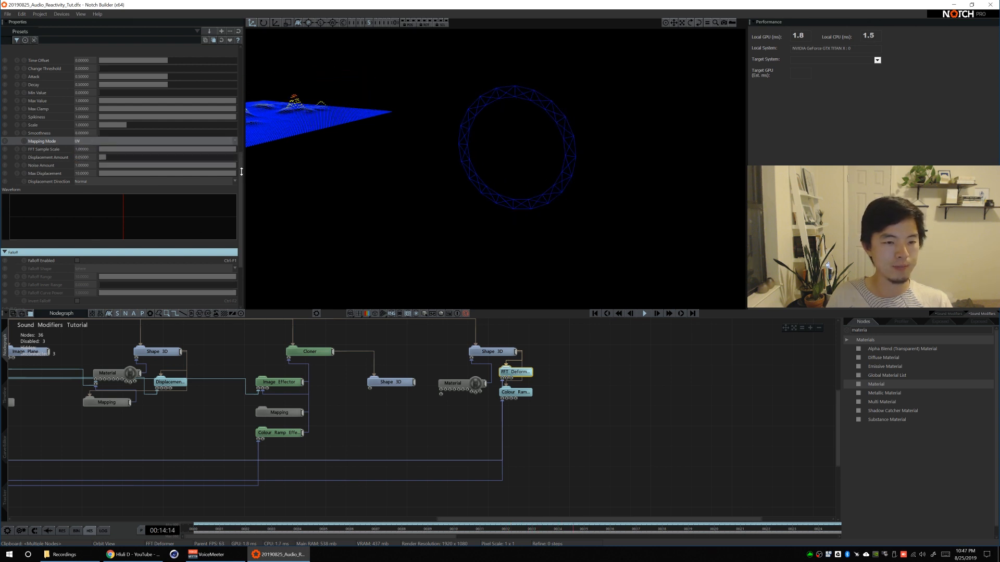
scroll(241, 172, down, 2)
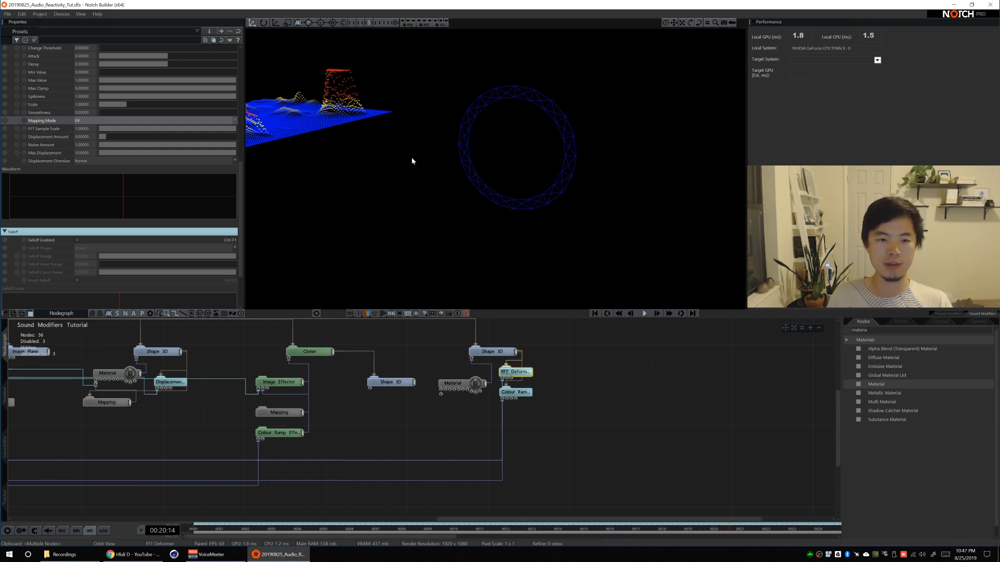
alt+drag(412, 158, 451, 179)
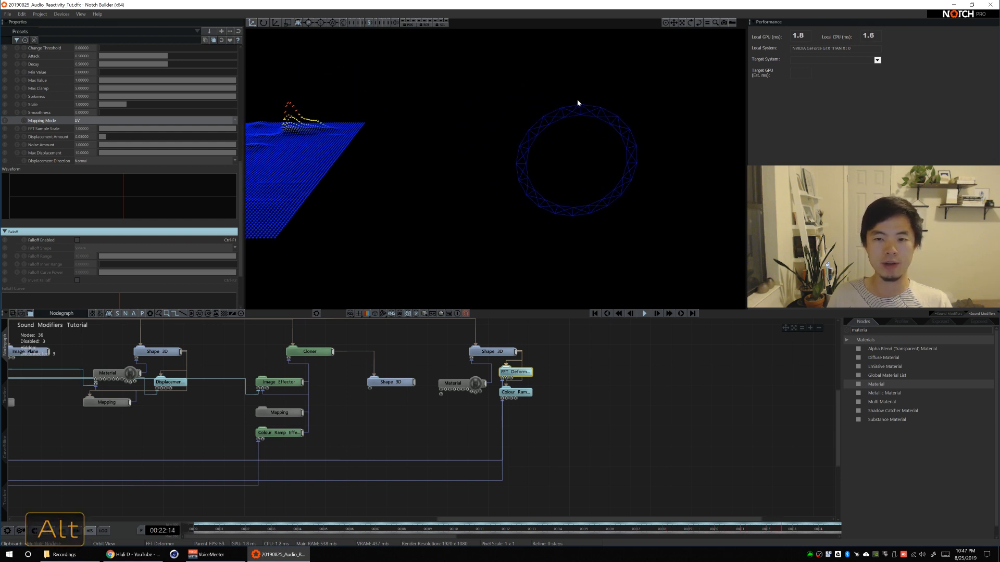
alt+drag(557, 160, 549, 177)
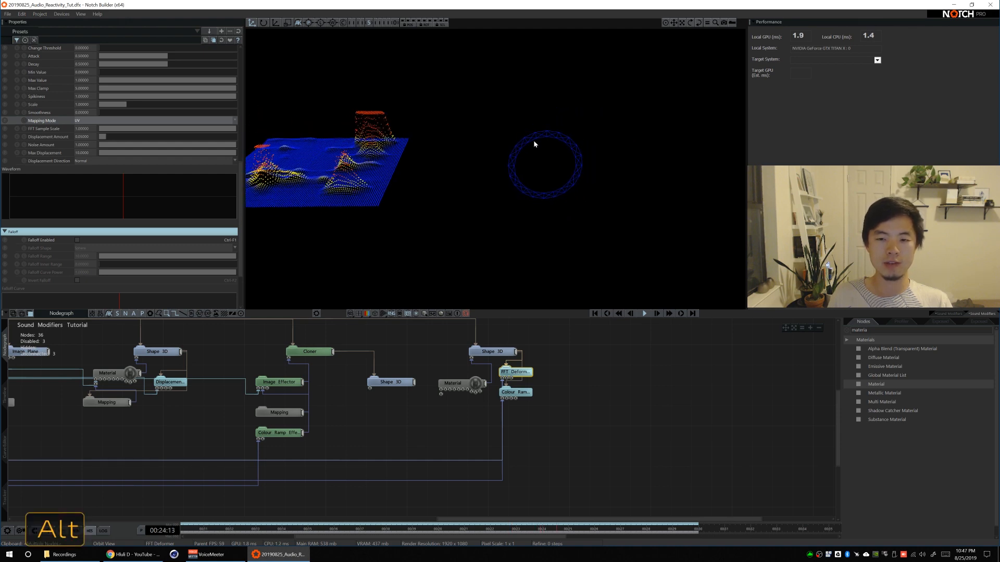
alt+drag(536, 216, 450, 174)
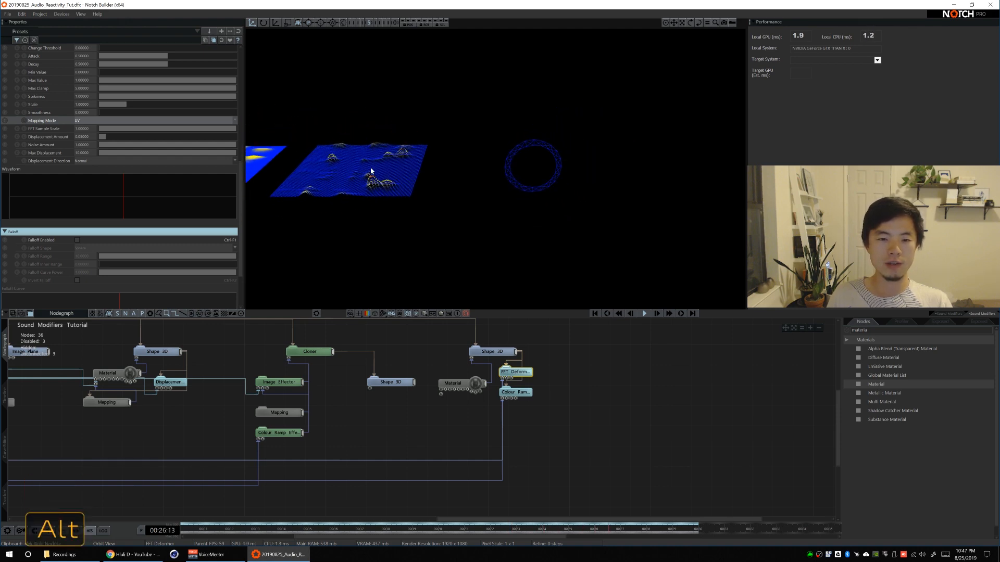
scroll(71, 108, up, 2)
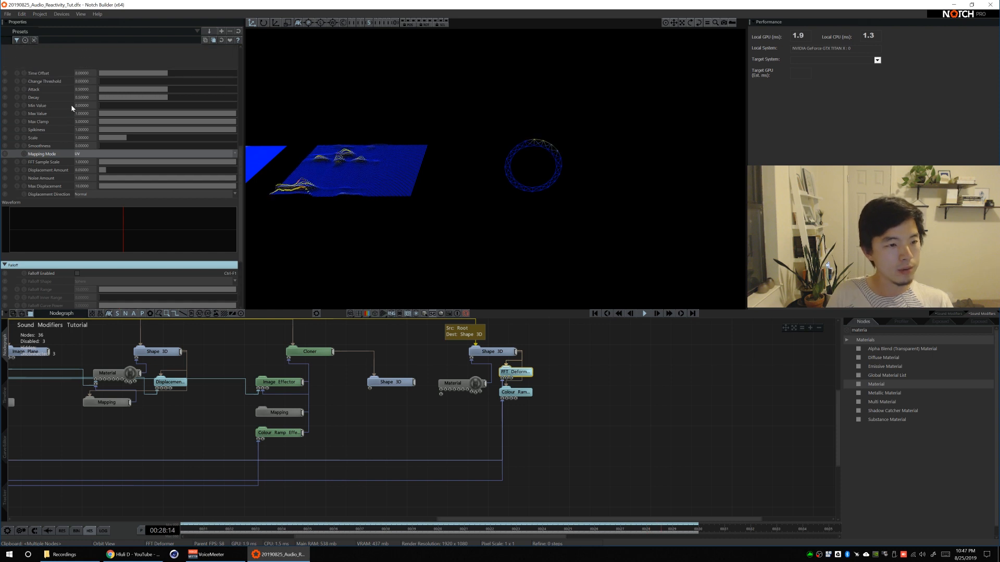
click(111, 96)
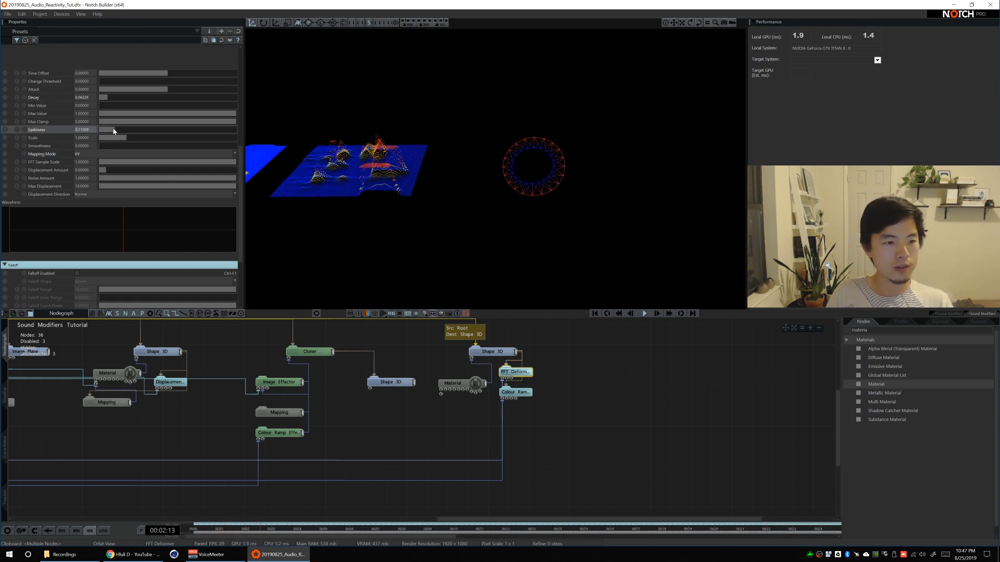
drag(117, 132, 148, 129)
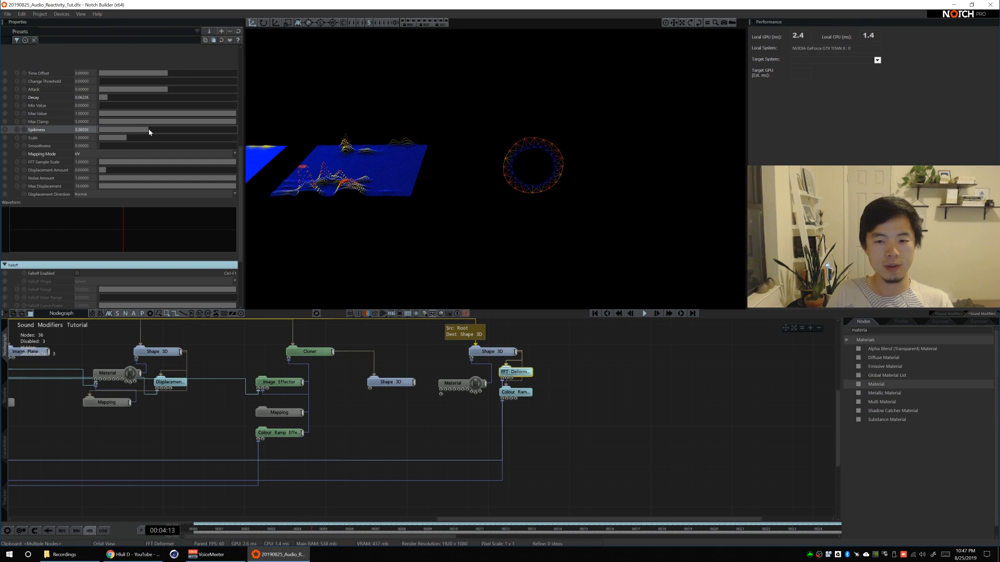
alt+right_drag(549, 152, 561, 192)
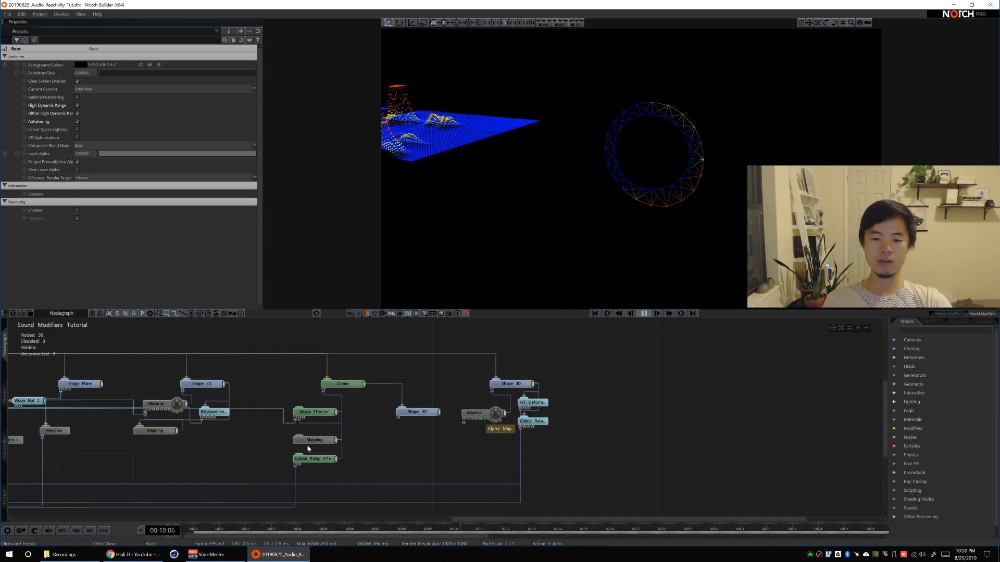
Switch the node graph from the Sound Modifiers Tutorial layer to the finished Sound Modifiers layer
key(space)
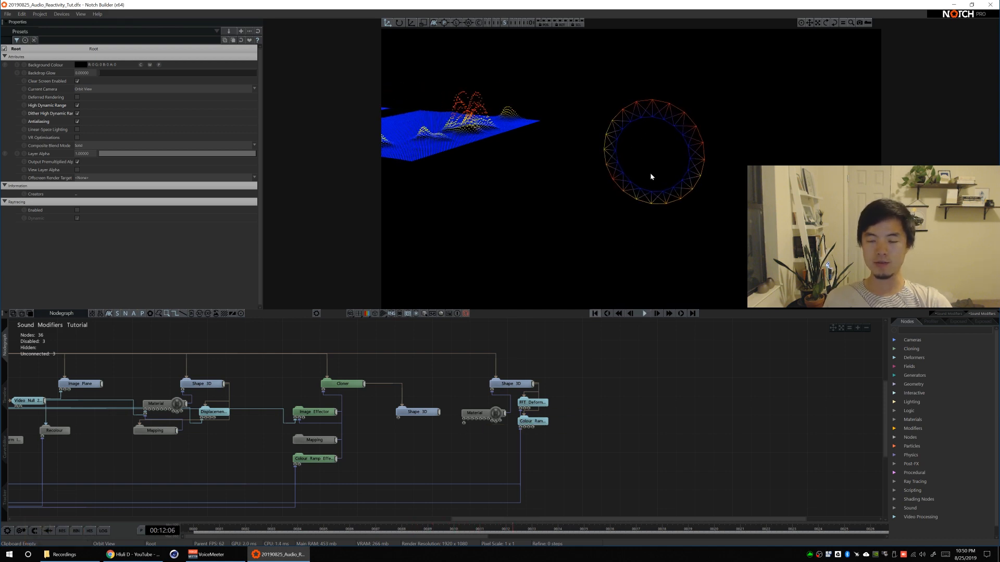
alt+drag(652, 172, 654, 218)
alt+right_drag(655, 217, 627, 152)
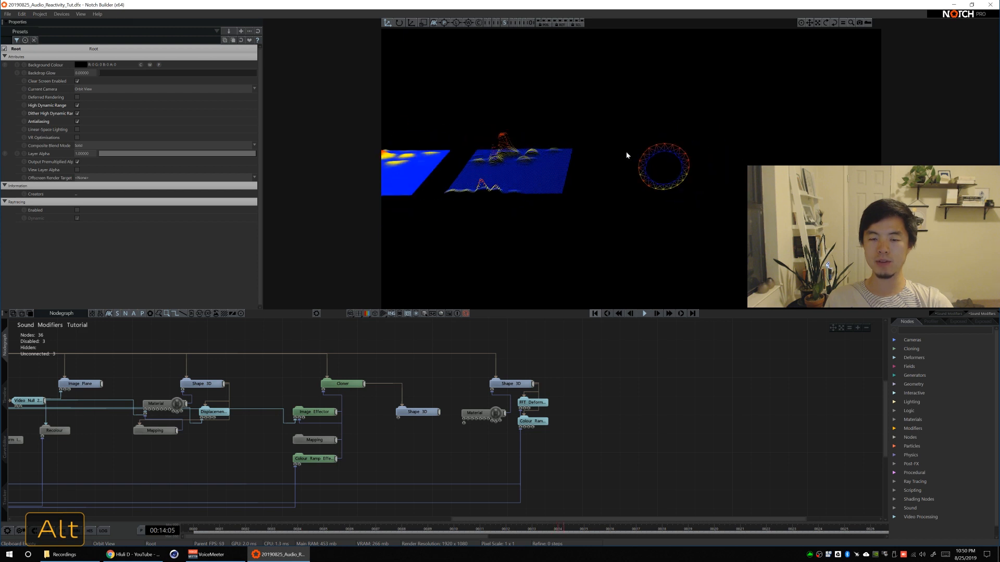
alt+drag(627, 154, 632, 222)
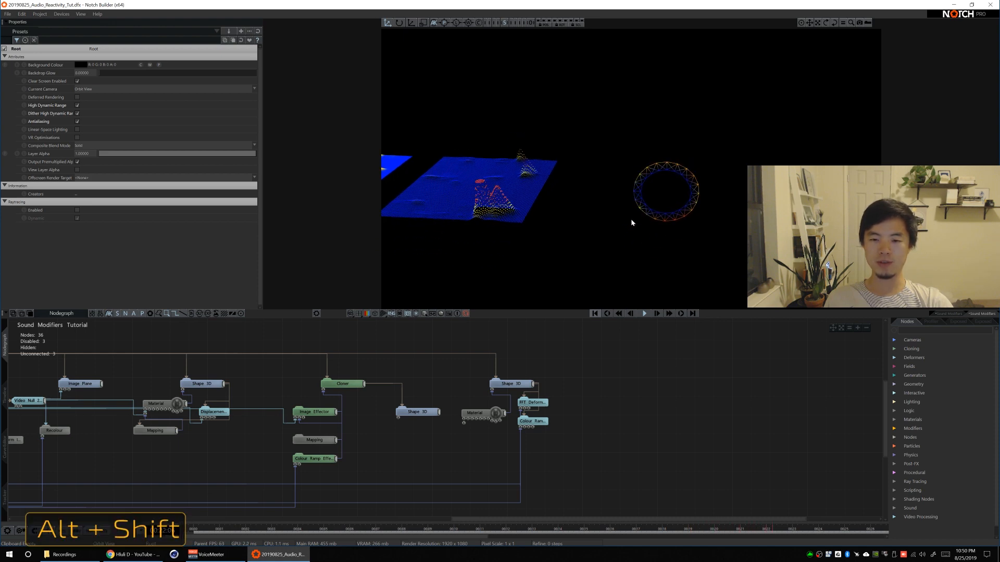
key(F2)
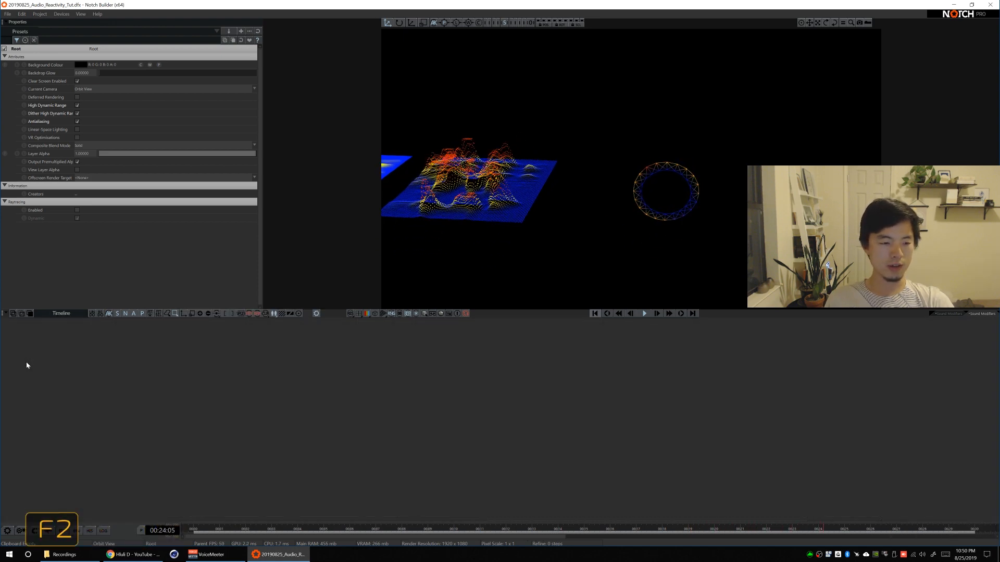
key(F1)
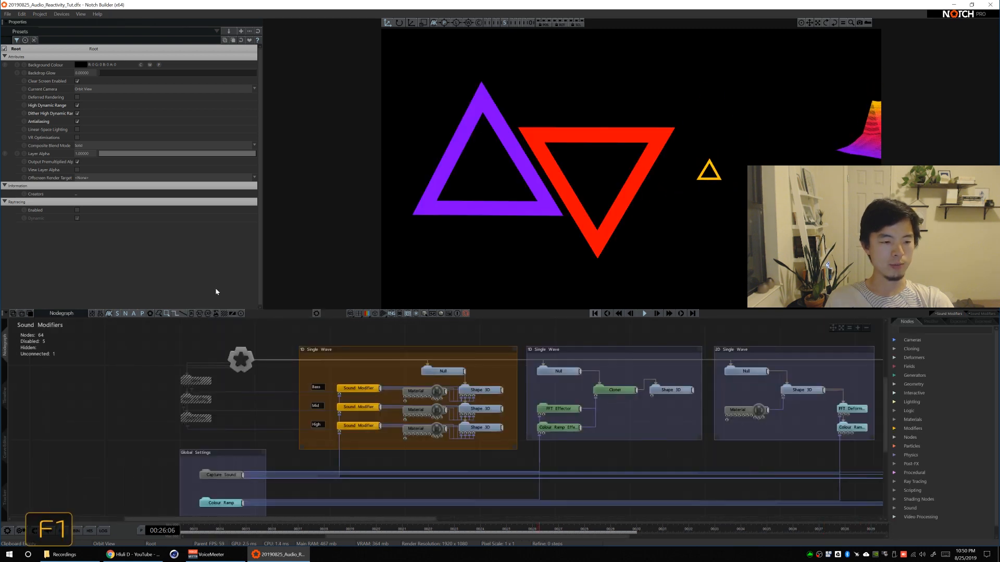
key(ctrl)
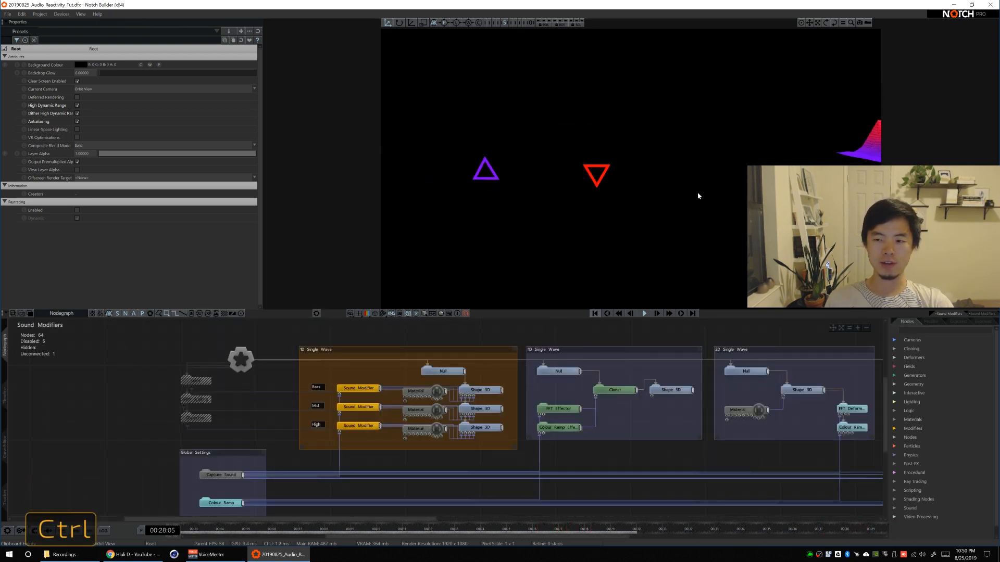
key(alt)
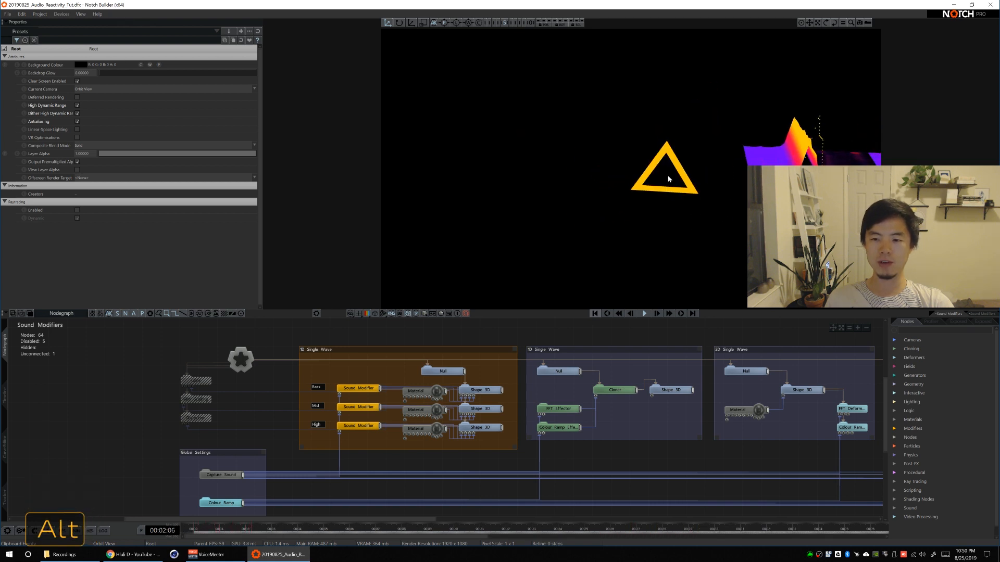
Enable the Glow, Film Grading and Distortion post-effect nodes together and examine their effect on the audio-reactive planes
drag(153, 378, 218, 425)
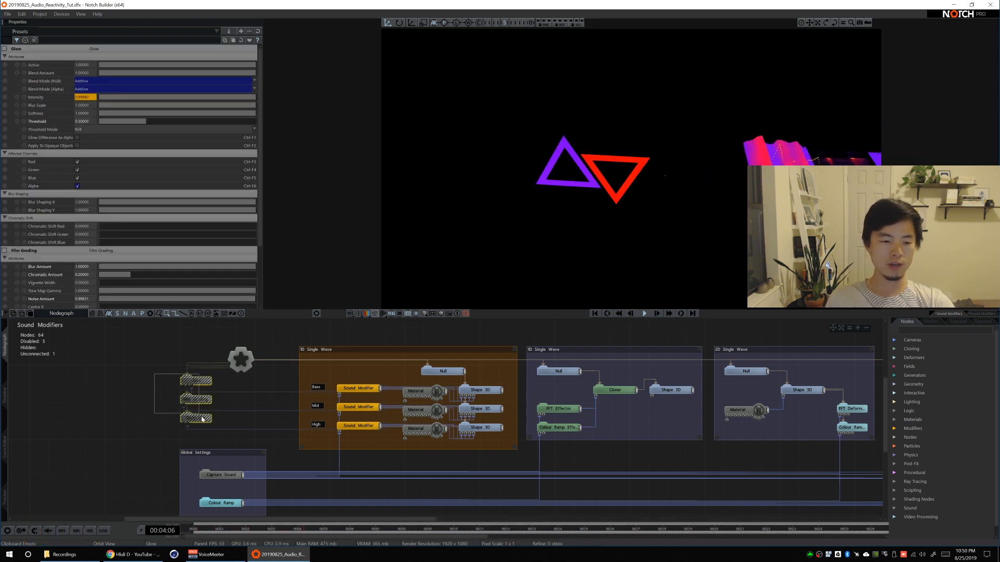
key(ctrl+1)
alt+shift+drag(792, 194, 722, 207)
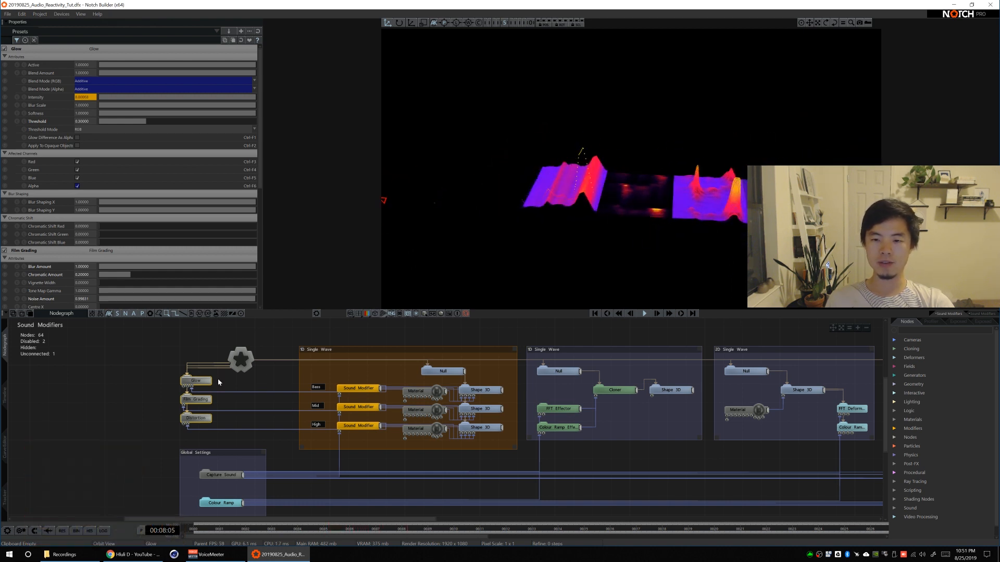
click(259, 407)
alt+shift+drag(705, 216, 616, 206)
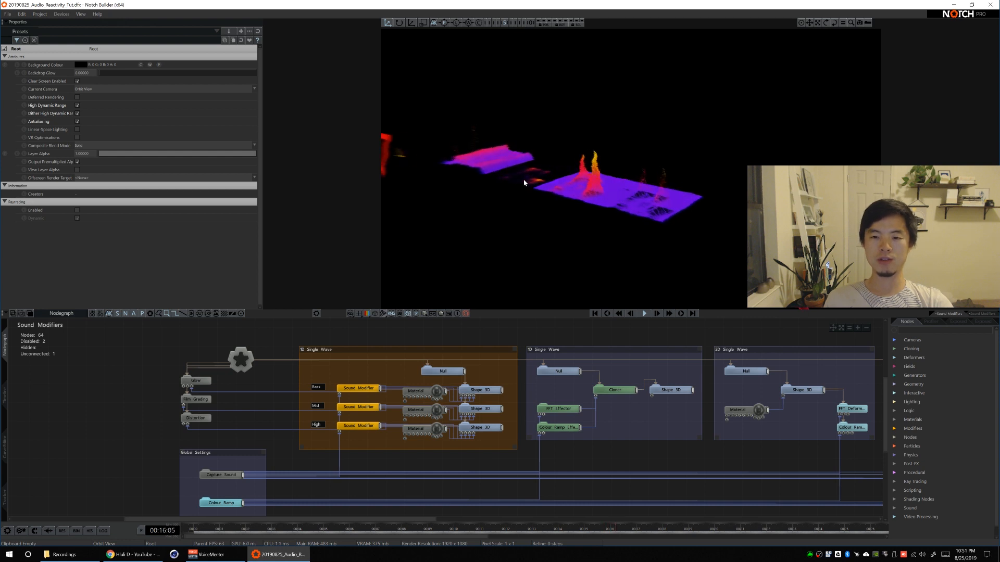
alt+drag(593, 209, 602, 211)
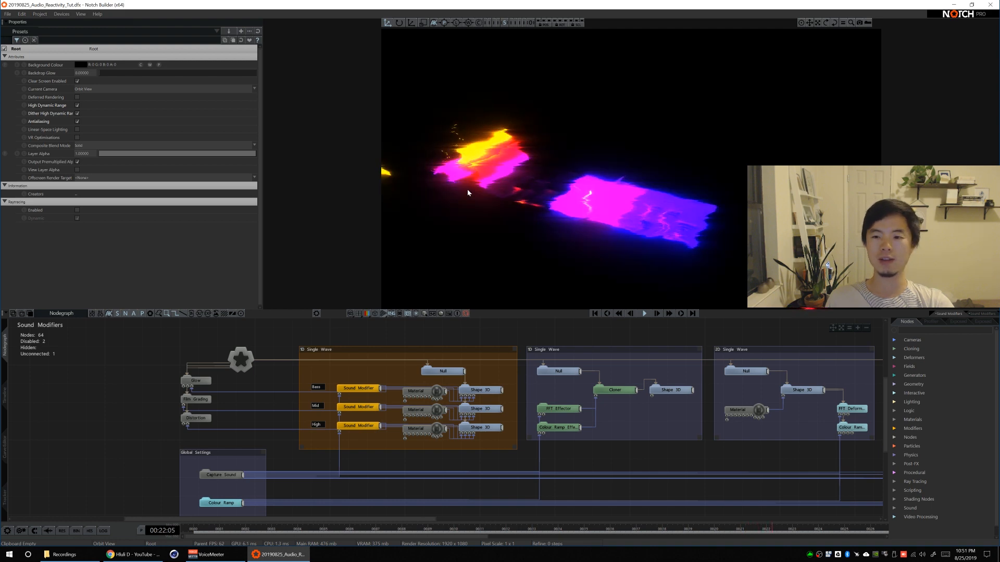
alt+drag(576, 212, 550, 199)
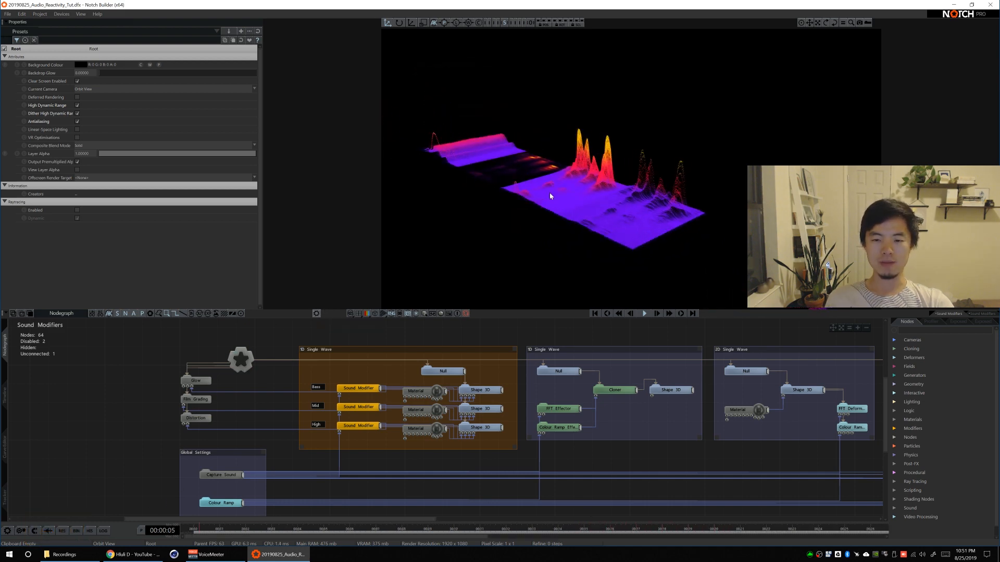
alt+drag(535, 194, 582, 220)
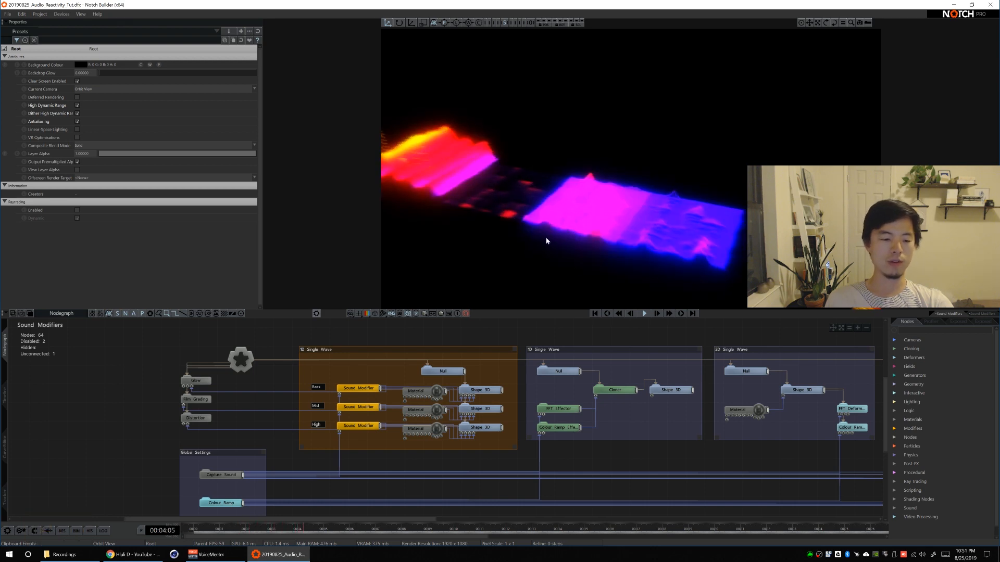
Switch to VoiceMeeter, remove the microphone from the second Hardware Input, and return to Notch
click(231, 560)
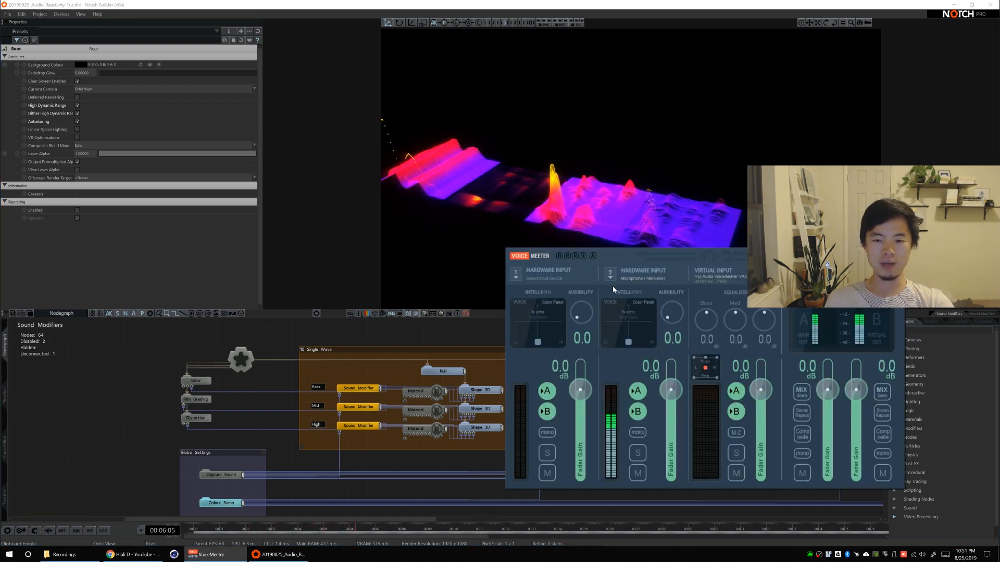
click(641, 275)
click(645, 306)
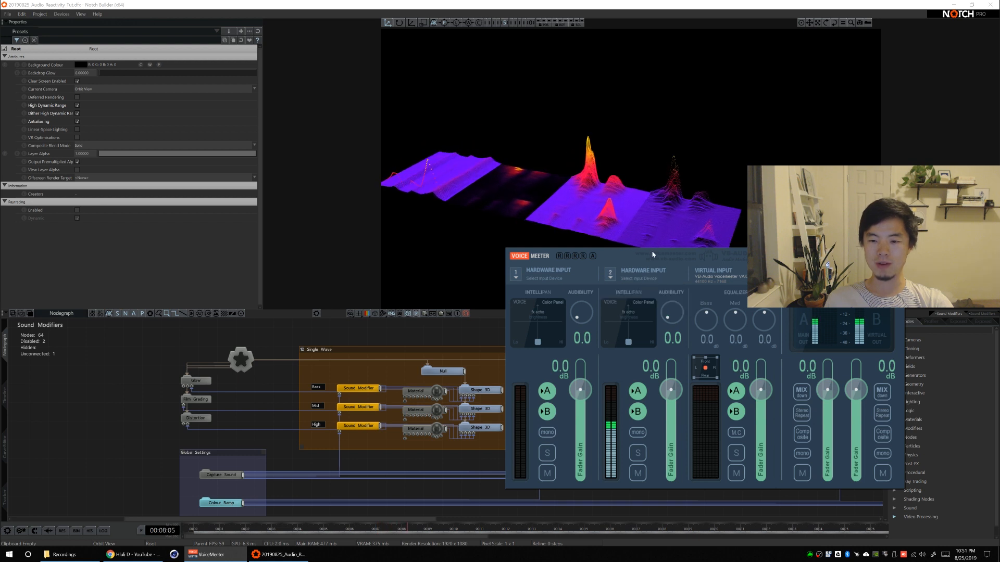
key(alt+Tab)
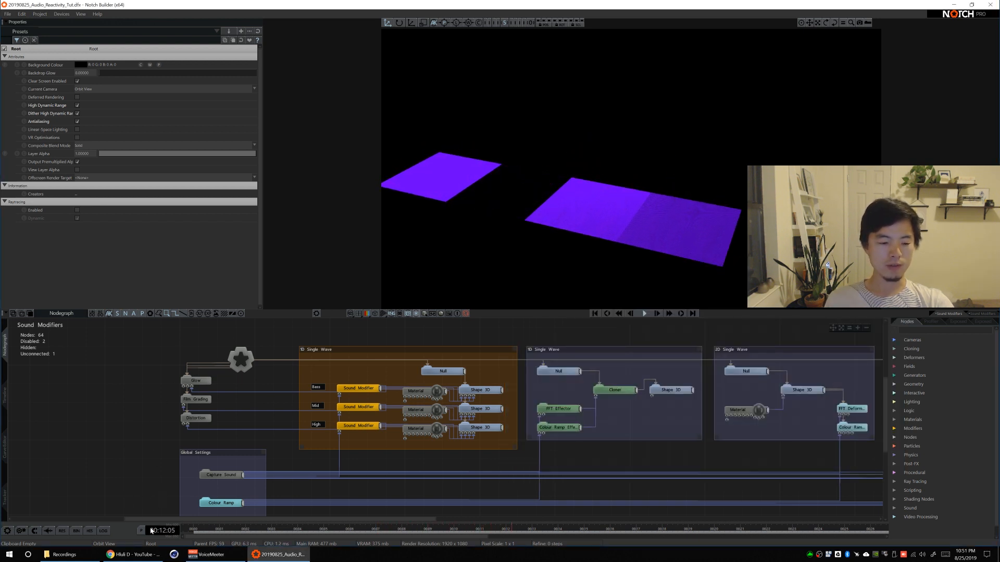
Switch to Chrome, start the YouTube video DEEP HOUSE SLOWJAM 28 (DHS) as the sound source, and minimise the browser
key(alt+Tab)
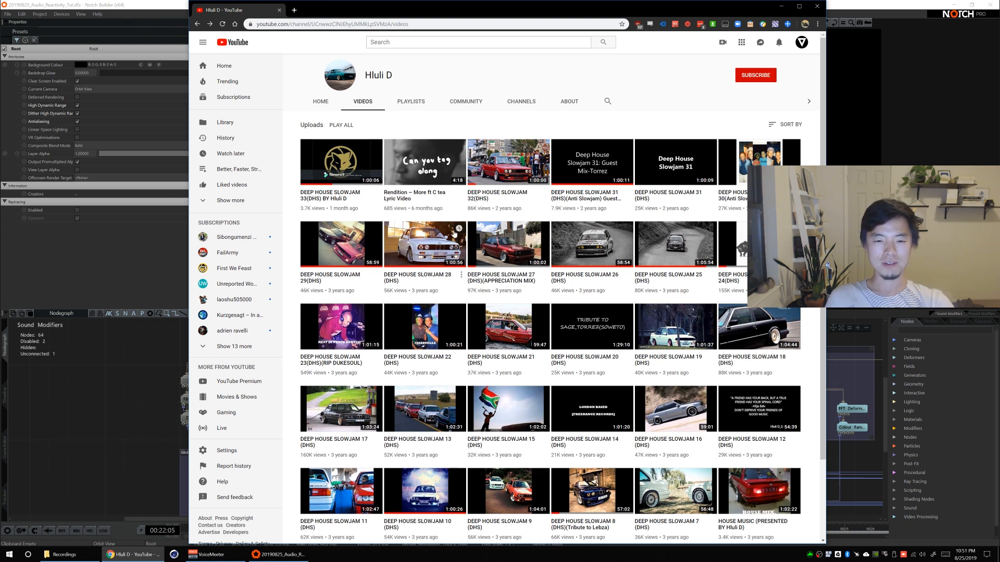
click(422, 256)
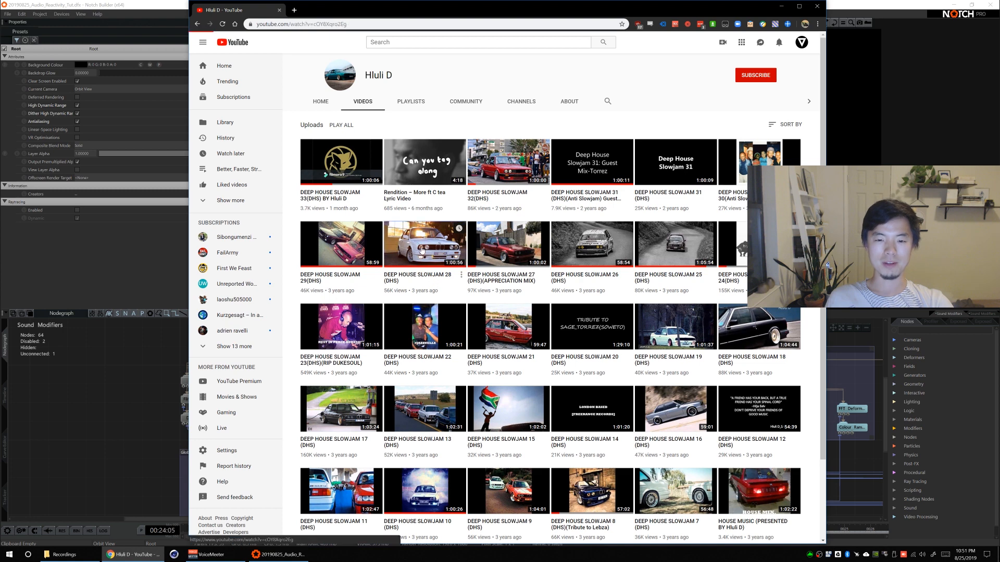
click(781, 8)
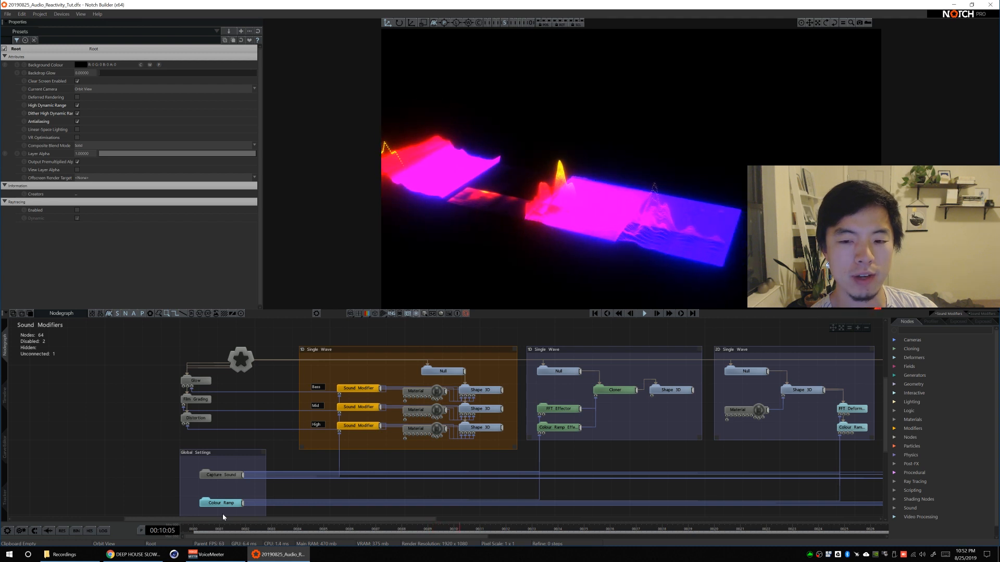
Disable the Glow, Film Grading and Distortion nodes together after examining the planes reacting to the music
alt+drag(476, 269, 548, 217)
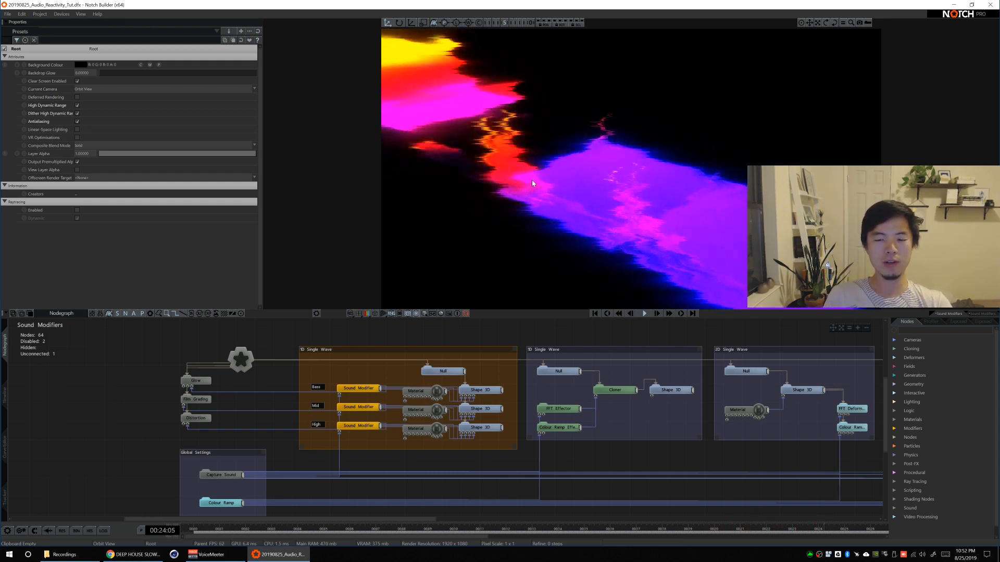
alt+drag(614, 243, 706, 190)
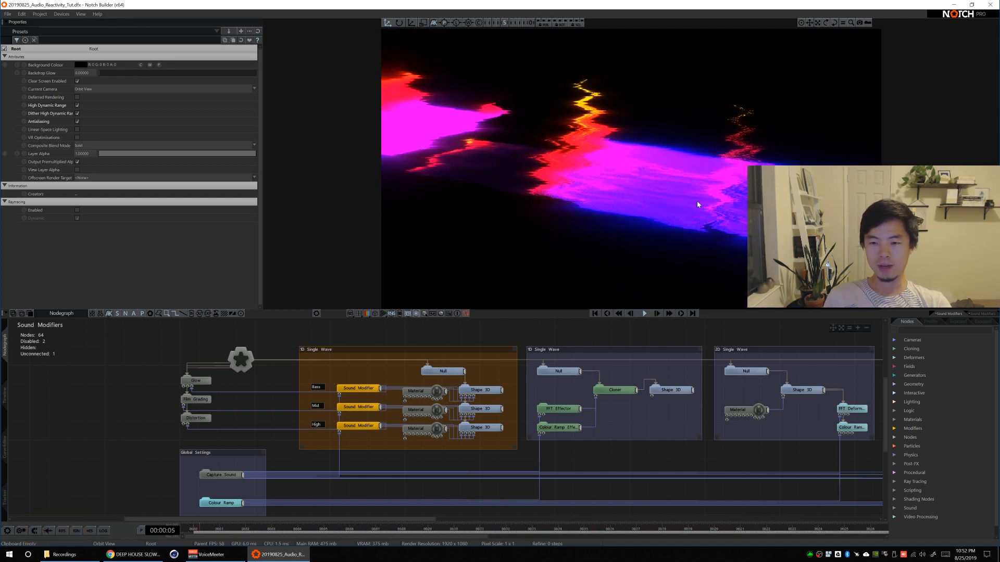
alt+drag(681, 209, 644, 252)
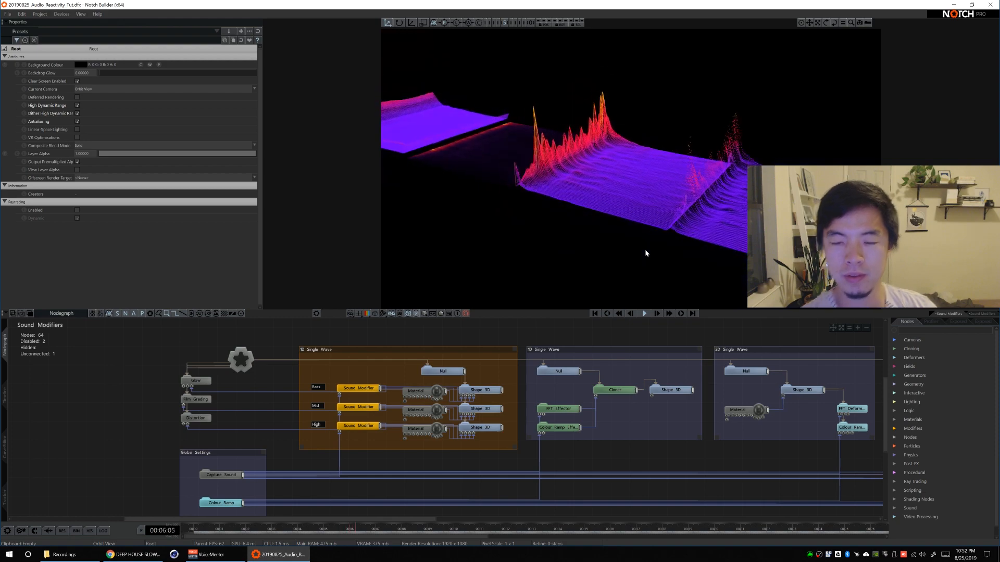
alt+drag(619, 250, 622, 217)
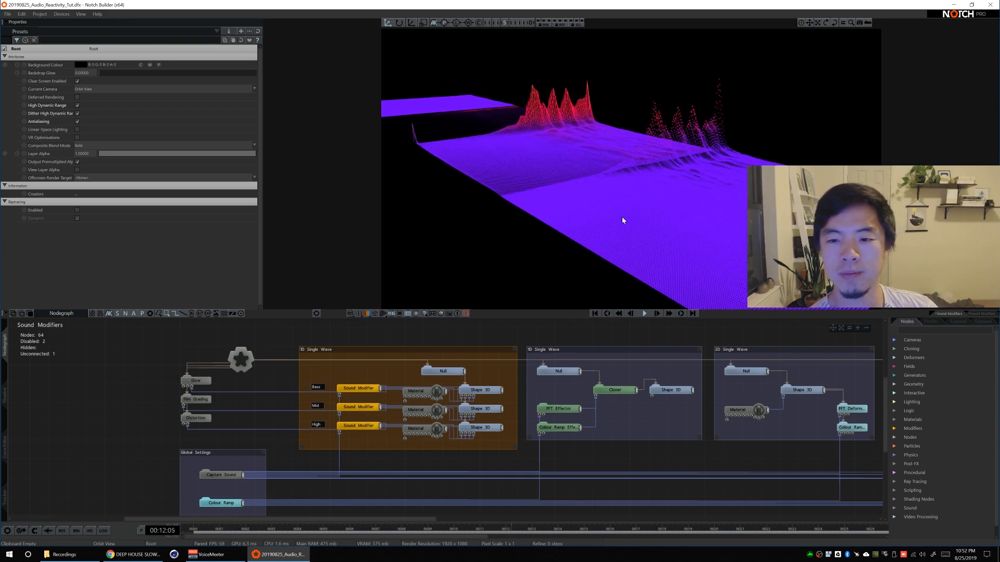
alt+drag(622, 218, 576, 255)
drag(160, 376, 214, 423)
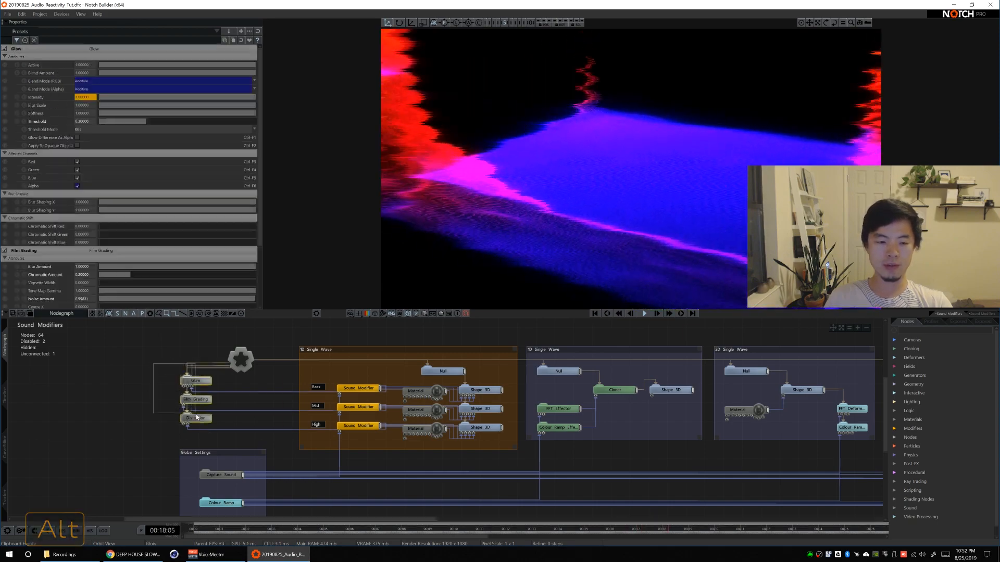
key(ctrl+1)
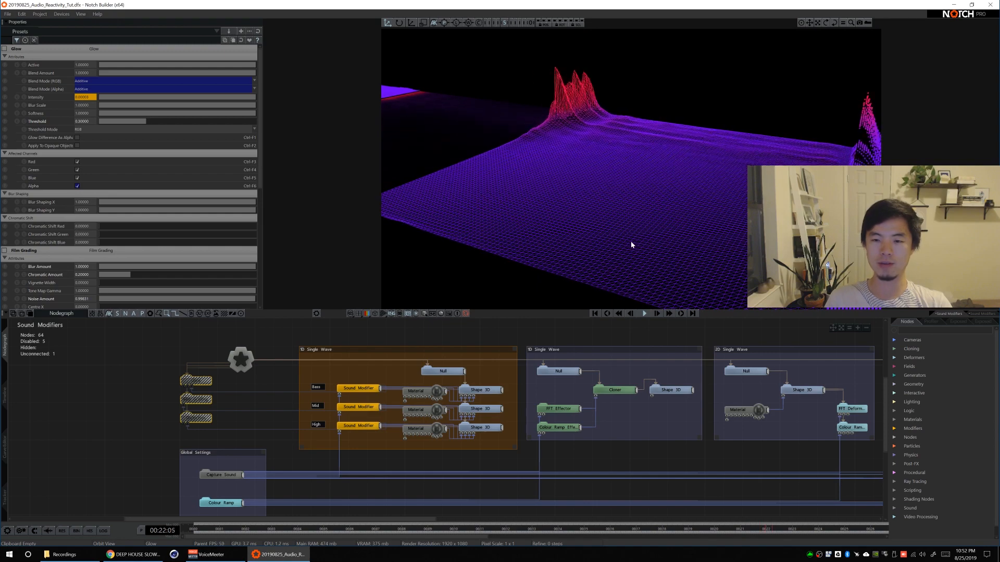
Check the music video in Chrome and return to Notch to examine how the wireframe plane and clone grid react
click(137, 556)
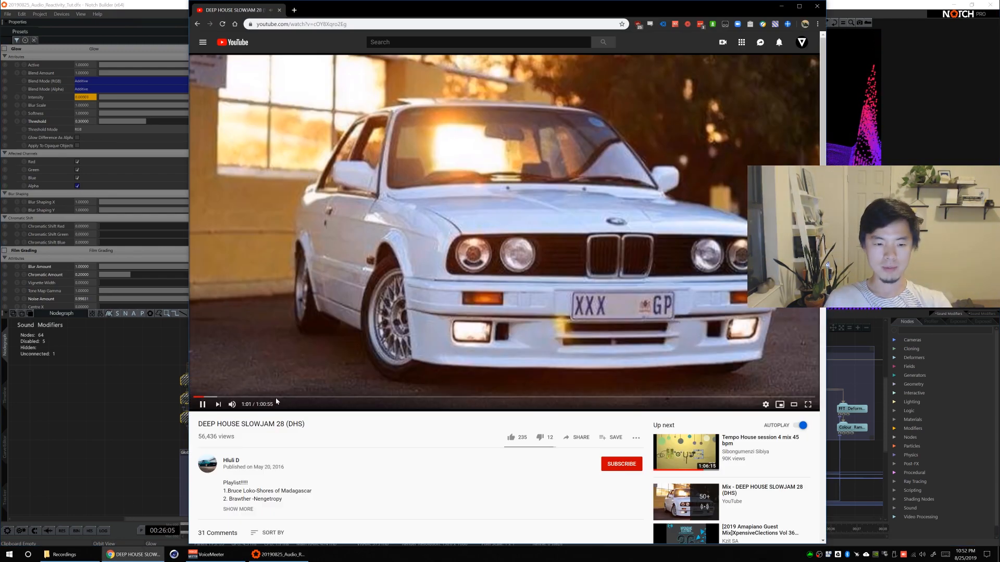
key(alt+Tab)
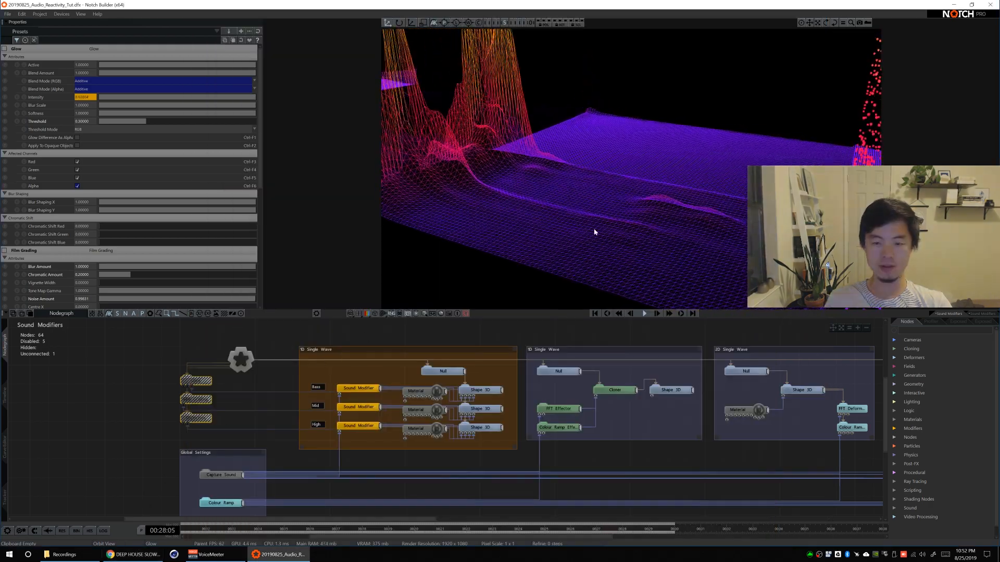
alt+drag(594, 229, 597, 249)
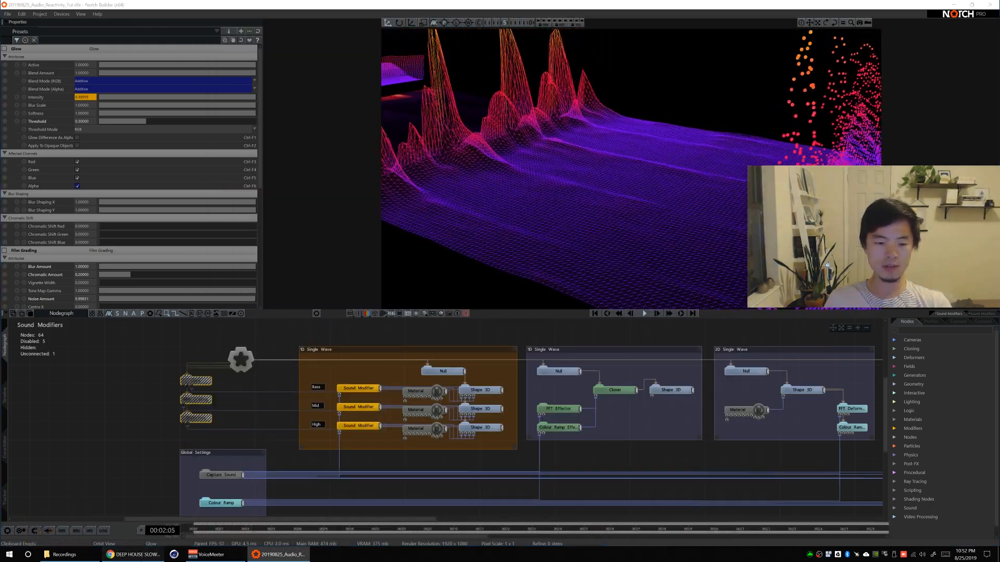
key(alt+Tab)
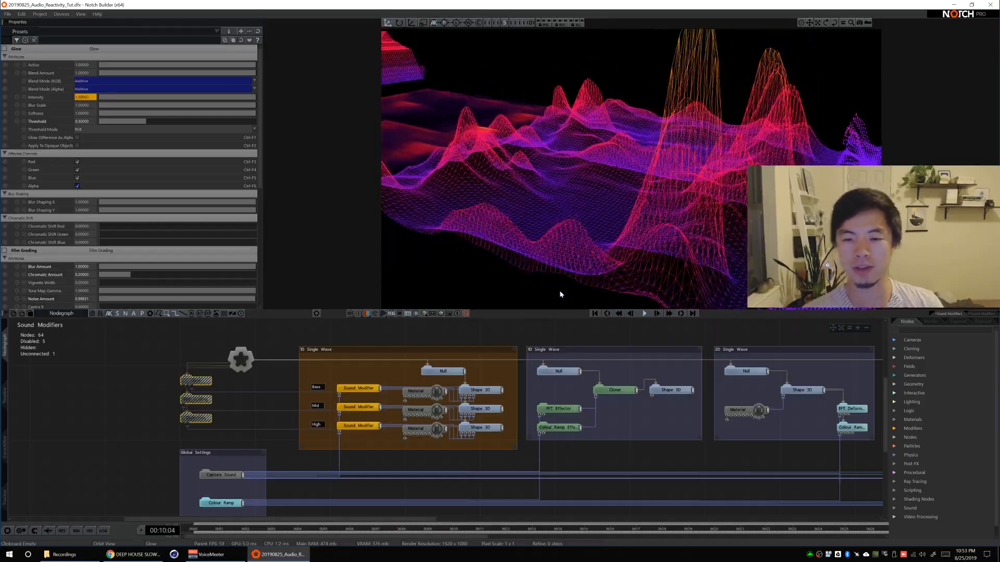
alt+drag(592, 268, 639, 212)
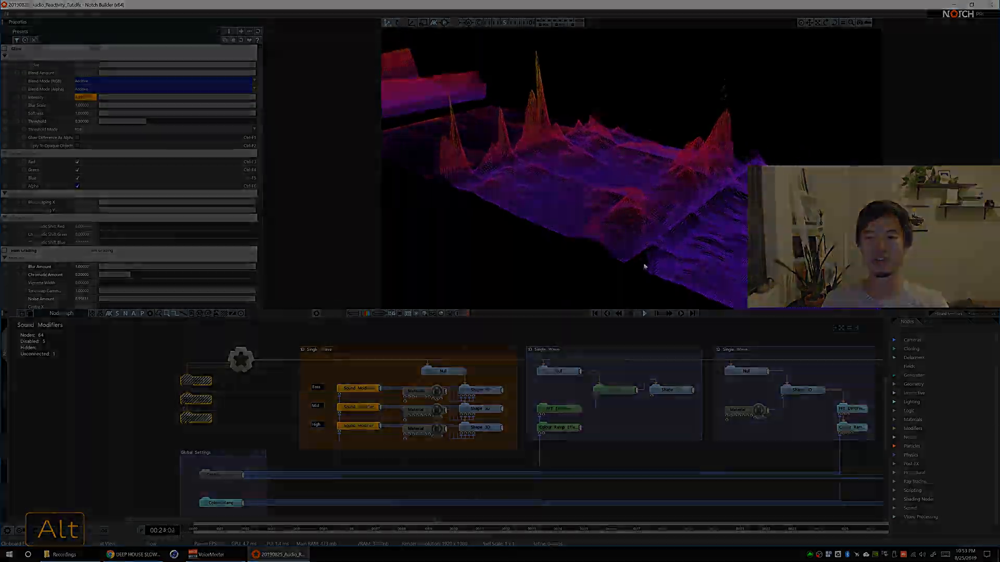